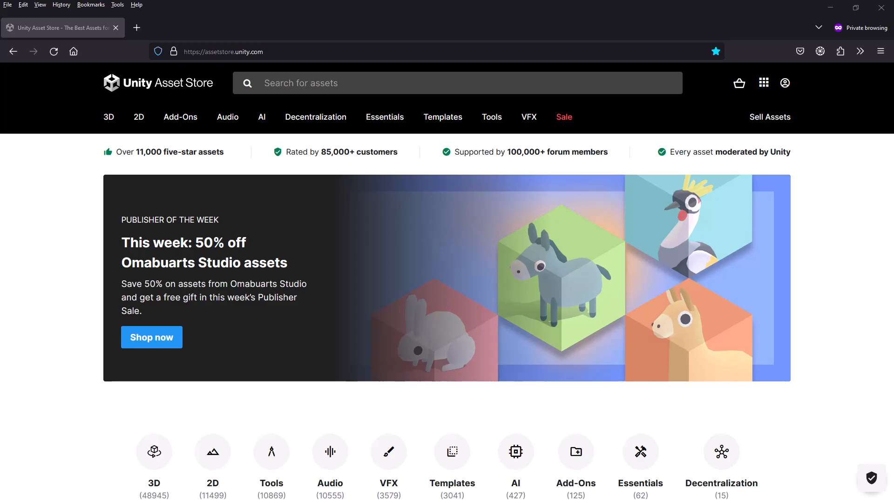
Step: Search the Asset Store for "game kit controller"
left_click(465, 88)
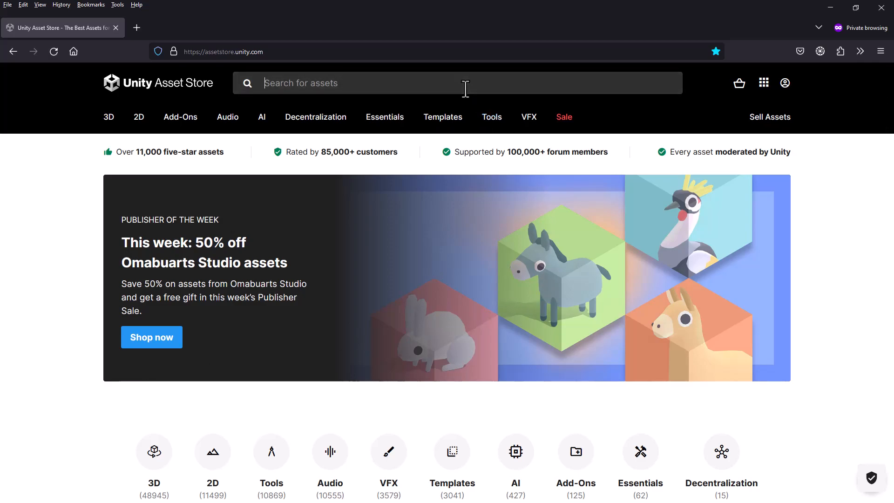
type("game ")
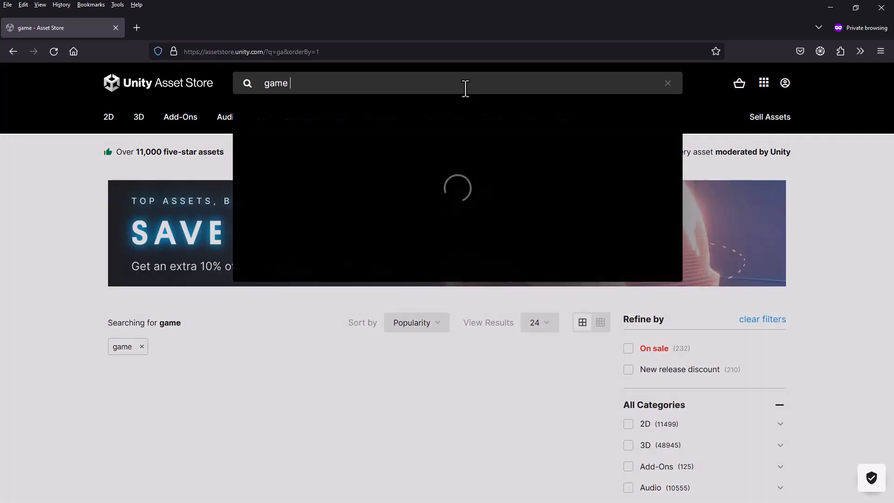
type("kit contro")
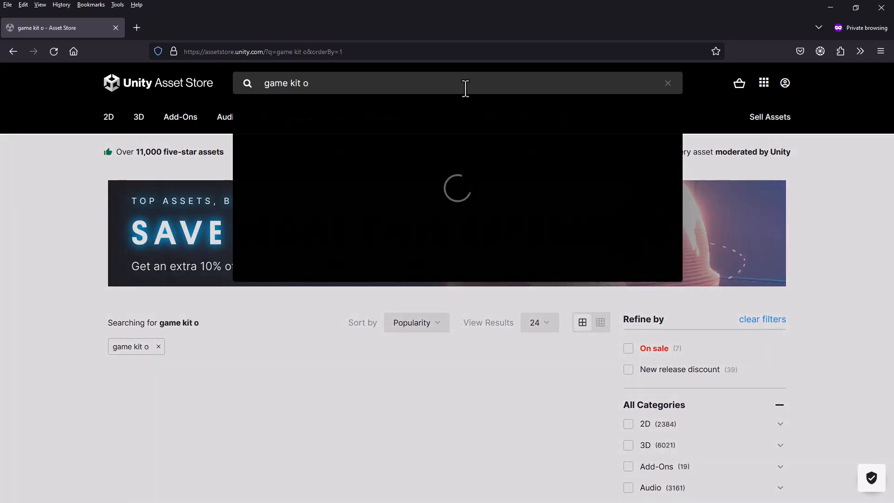
type("ller")
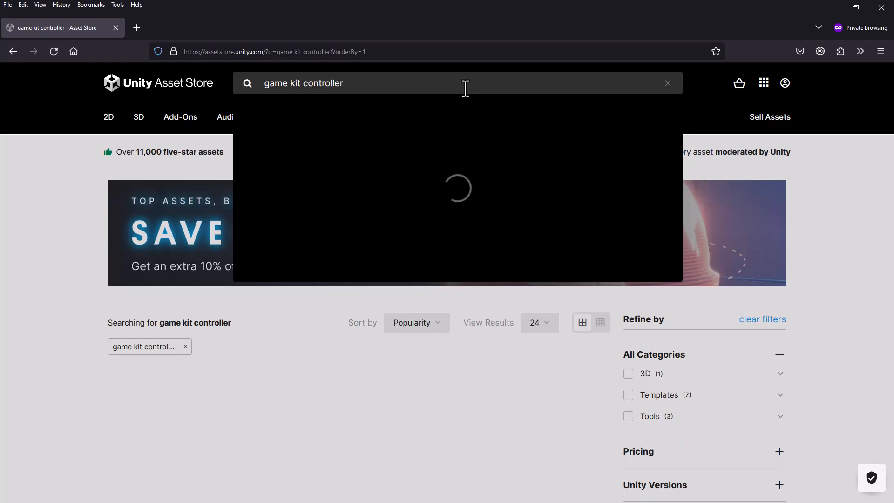
key("Return")
Step: Open the Game Kit Controller product page from the search results
scroll(41, 298, "down", 8)
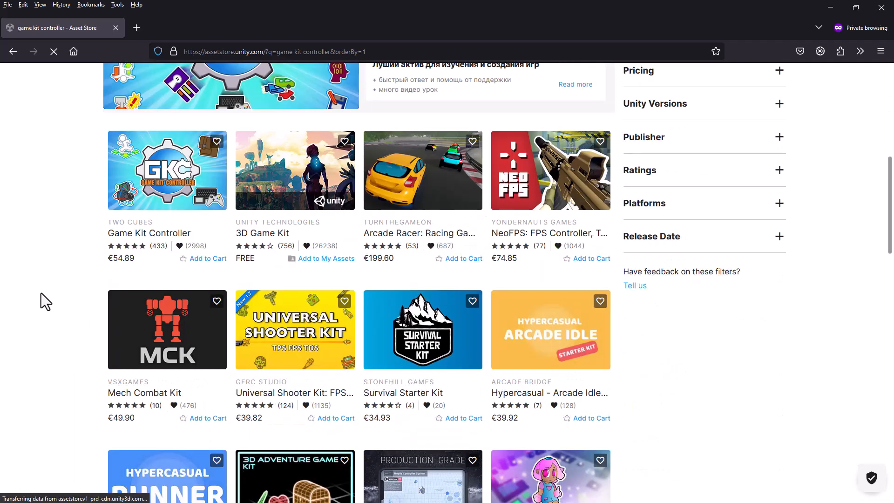
scroll(41, 298, "up", 5)
left_click(114, 421)
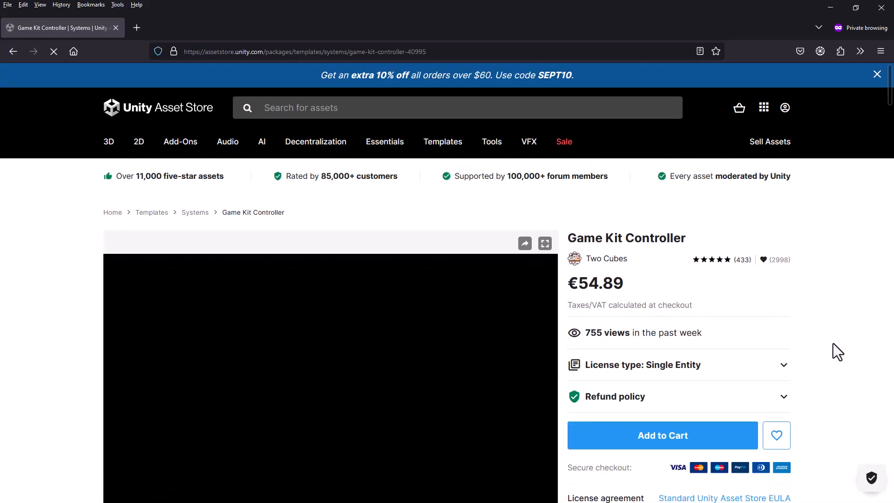
Step: Open the Documentation link from the Game Kit Controller description in a new tab and switch to that tab
scroll(832, 343, "down", 5)
scroll(832, 342, "down", 10)
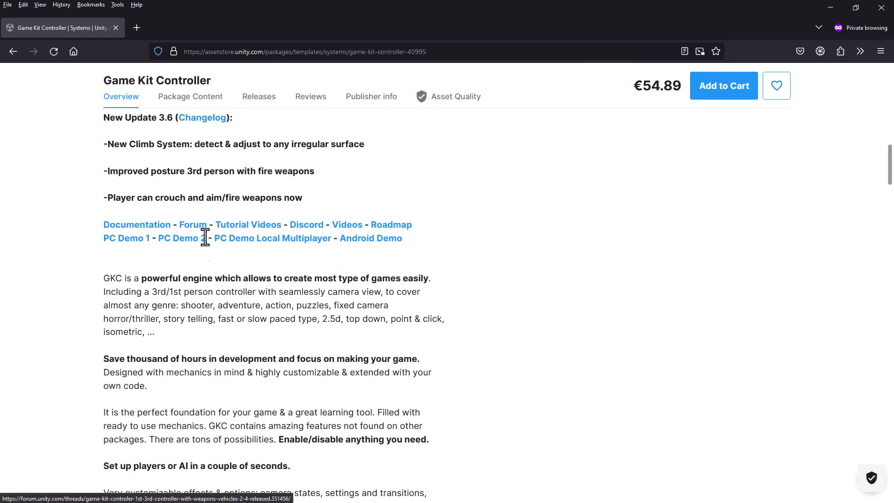
scroll(557, 313, "up", 5)
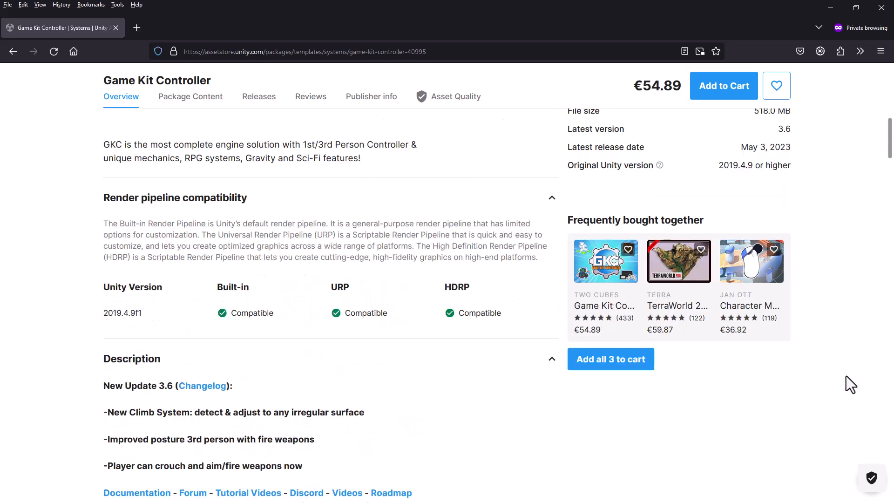
scroll(846, 377, "up", 7)
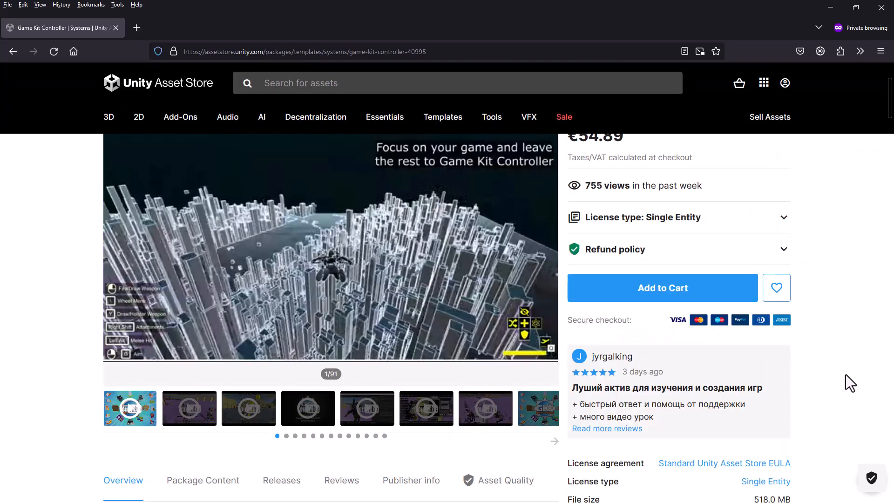
scroll(845, 374, "down", 15)
scroll(565, 284, "up", 5)
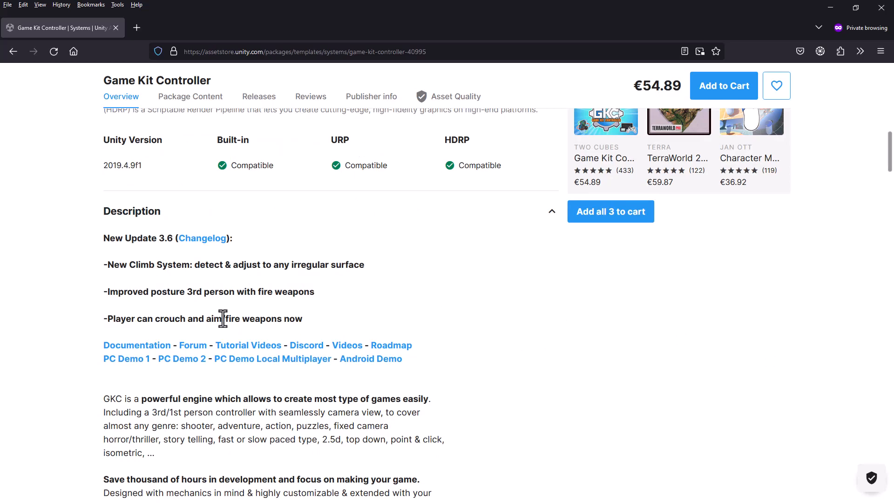
right_click(142, 347)
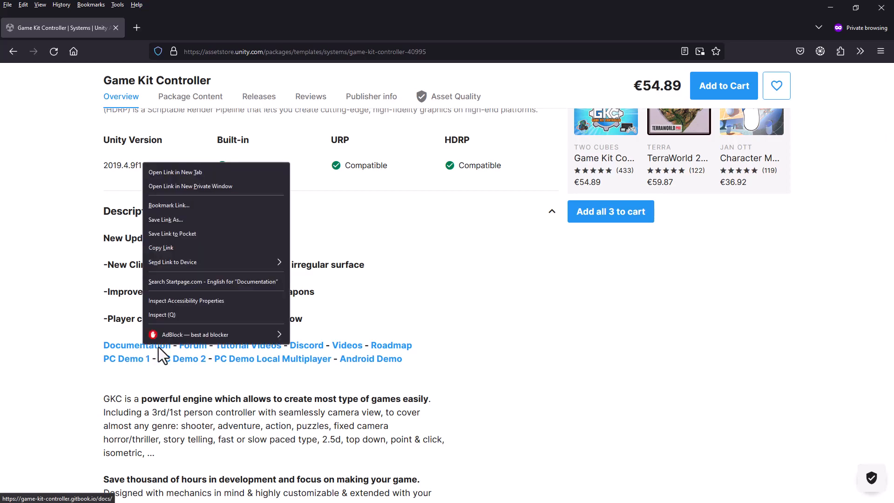
left_click(189, 170)
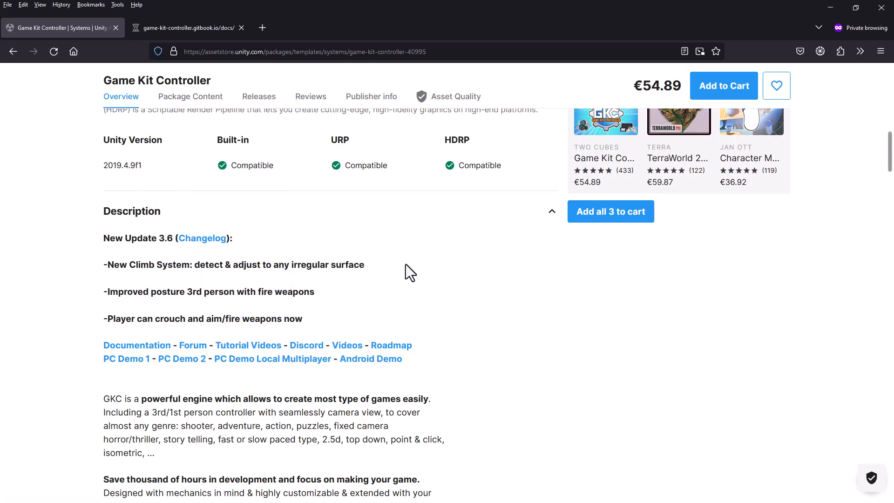
left_click(194, 26)
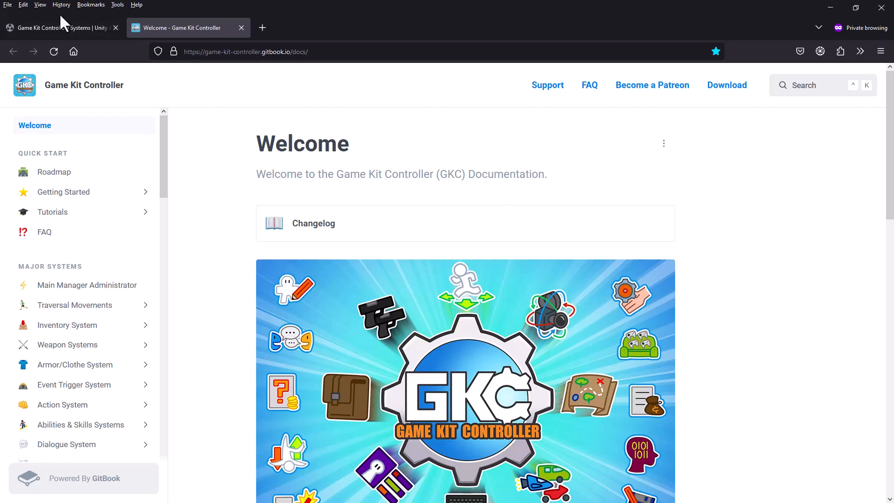
Step: Return to the Asset Store tab and search for "ORK Framework"
left_click(47, 26)
scroll(443, 309, "up", 10)
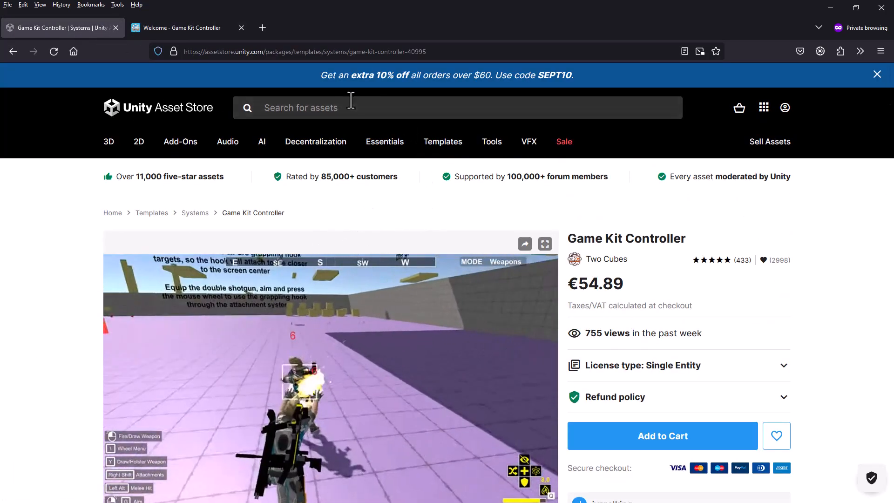
left_click(351, 107)
type("ORLK")
key("Return")
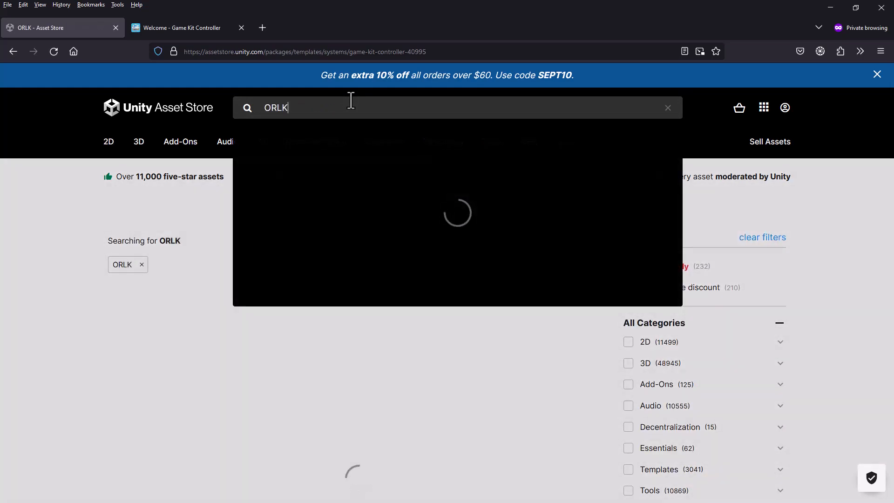
key("BackSpace")
key("BackSpace")
key("BackSpace")
key("Return")
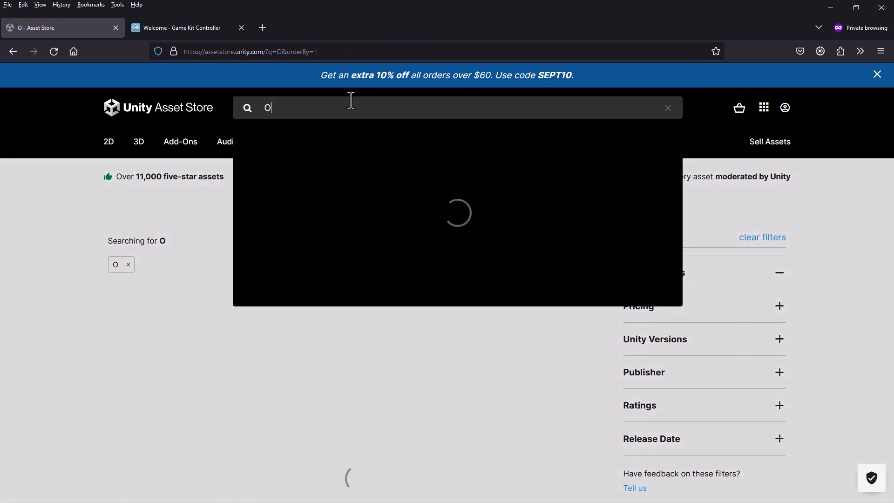
type("RK Framw")
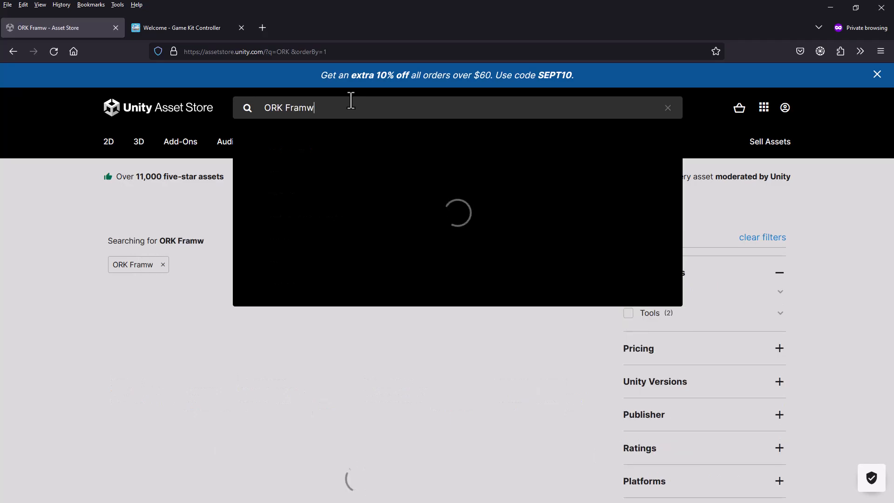
key("BackSpace")
type("ework")
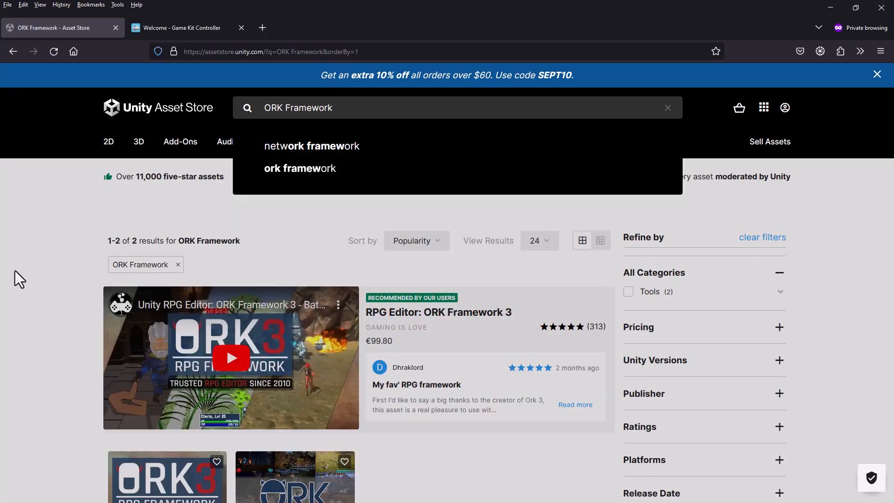
Step: Dismiss the search suggestions and open the RPG Editor: ORK Framework 3 product page
left_click(48, 278)
scroll(57, 280, "down", 5)
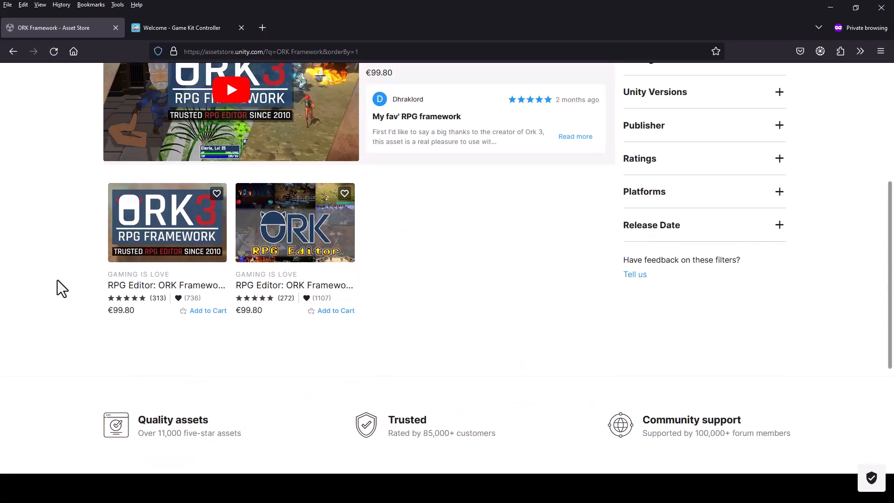
left_click(176, 227)
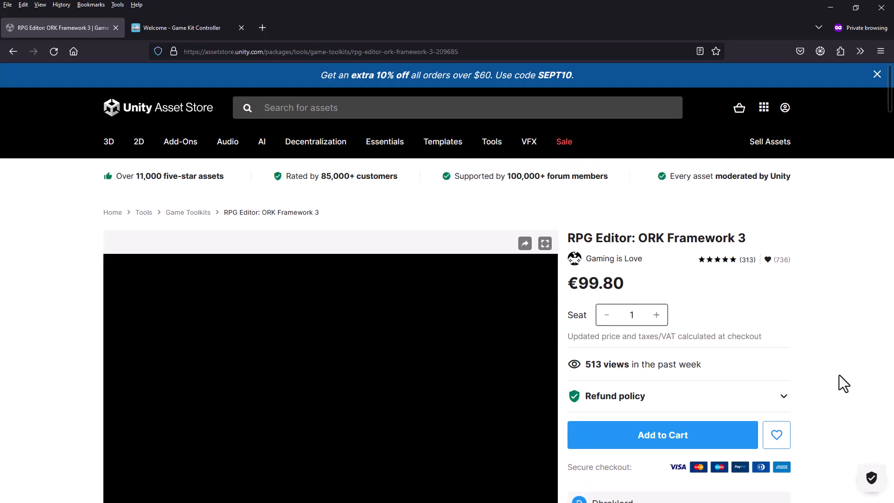
Step: Open the Tutorials link from the ORK Framework 3 description in a new tab and switch to that tab
scroll(839, 375, "down", 3)
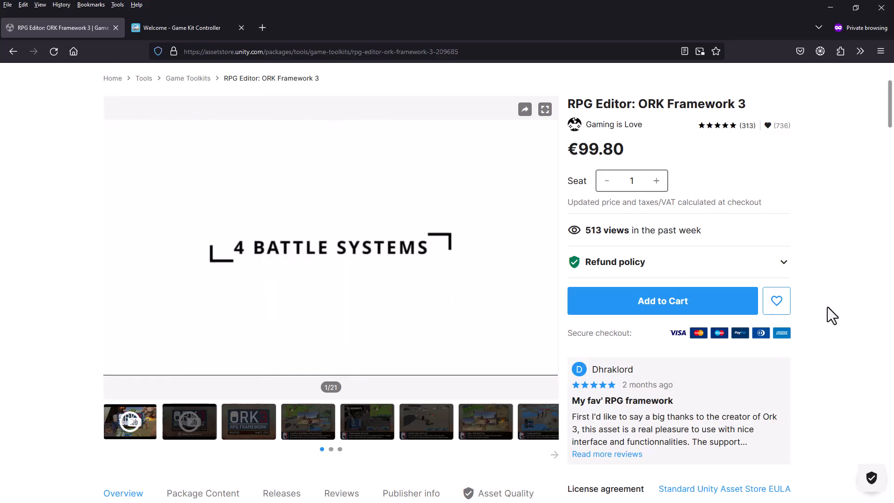
scroll(828, 306, "down", 6)
scroll(828, 306, "up", 3)
scroll(828, 306, "up", 6)
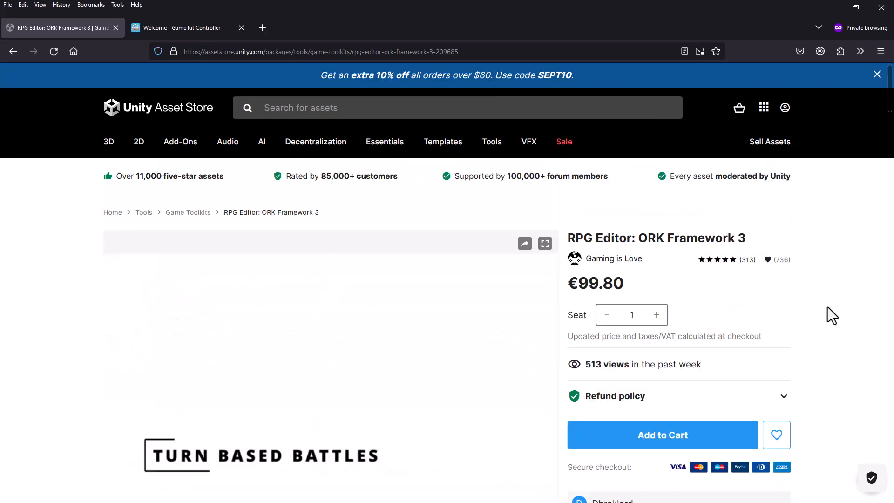
scroll(826, 306, "down", 9)
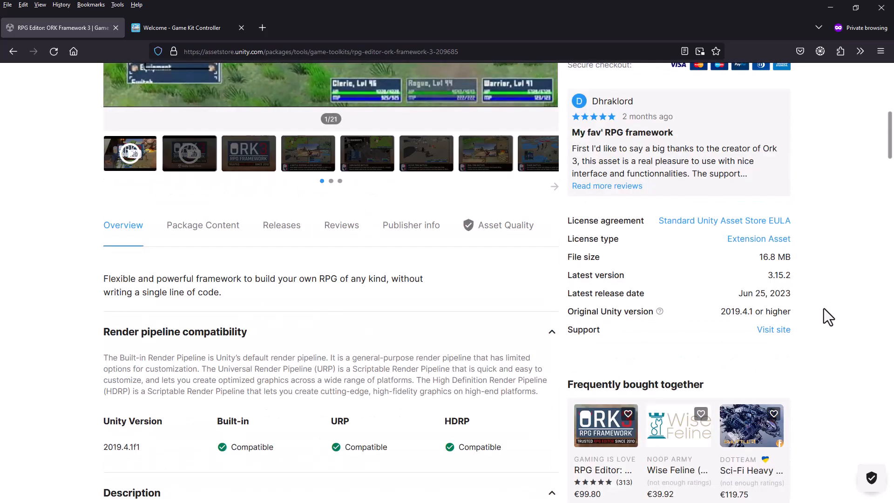
scroll(823, 308, "down", 5)
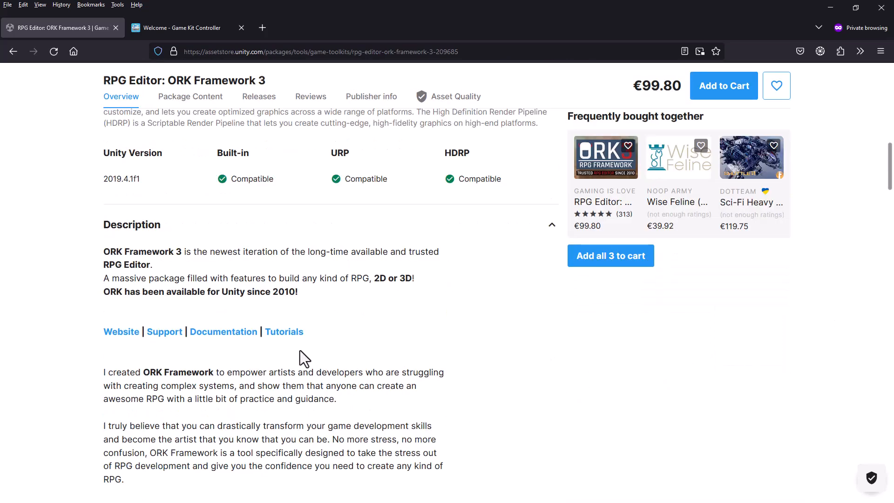
right_click(280, 334)
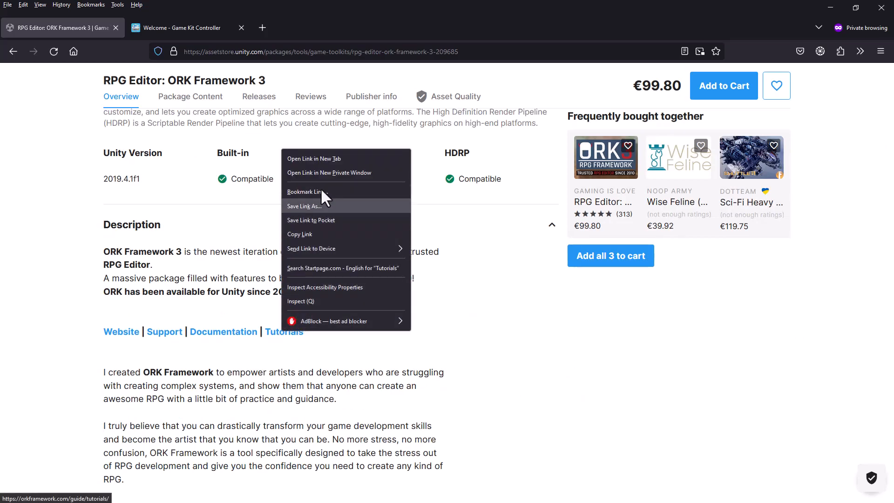
left_click(325, 159)
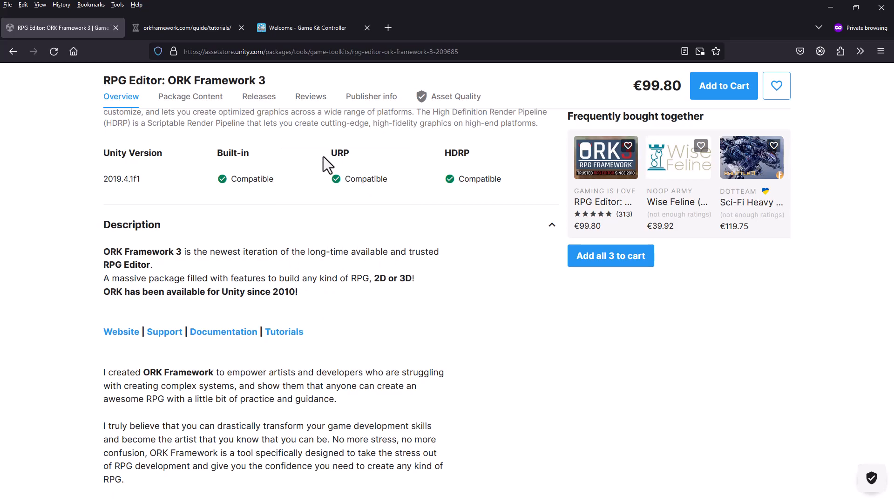
left_click(182, 29)
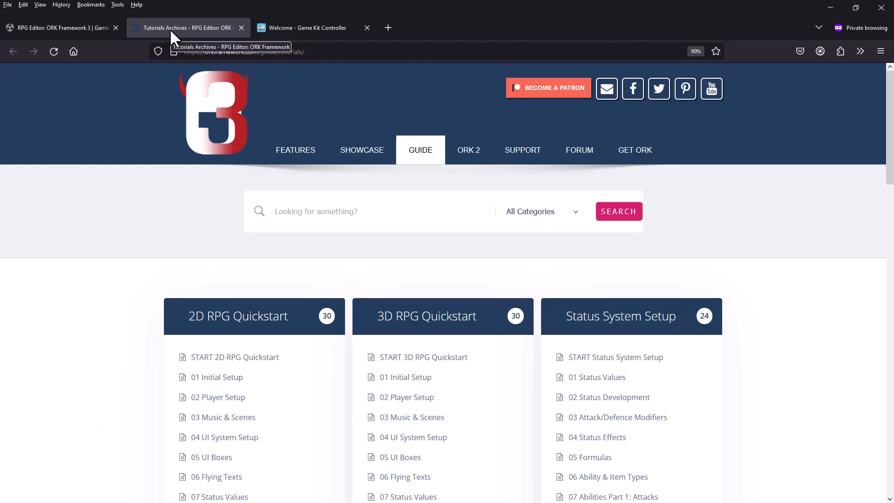
Step: Open the START 3D Action RPG page of the 3D Action RPG tutorial series
scroll(454, 308, "down", 6)
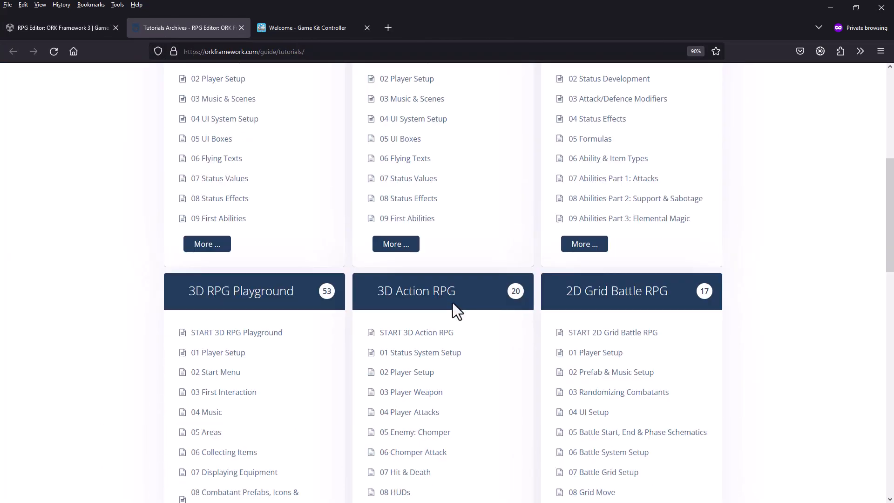
left_click(411, 298)
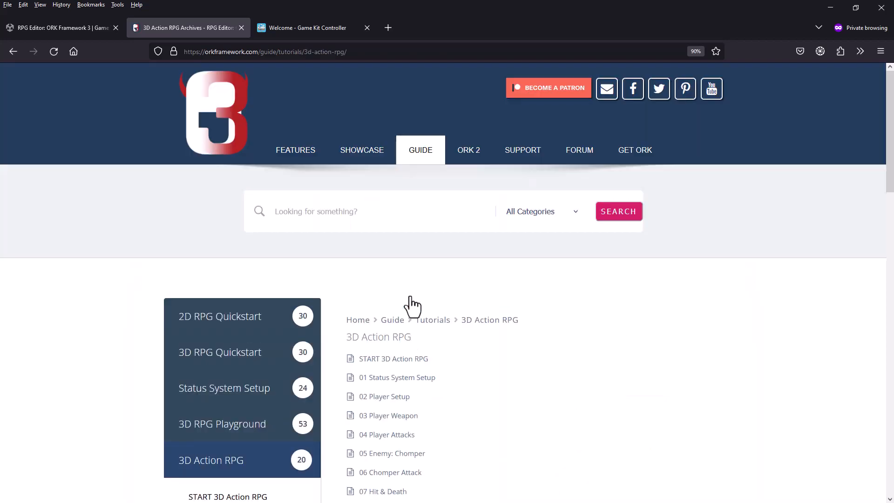
left_click(380, 362)
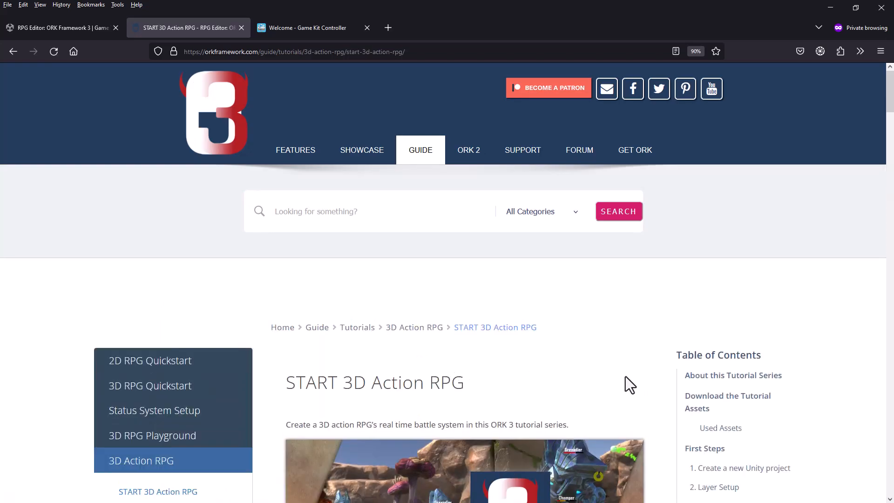
Step: Download the completed 3D Action RPG tutorial project and show its download progress
scroll(586, 335, "down", 20)
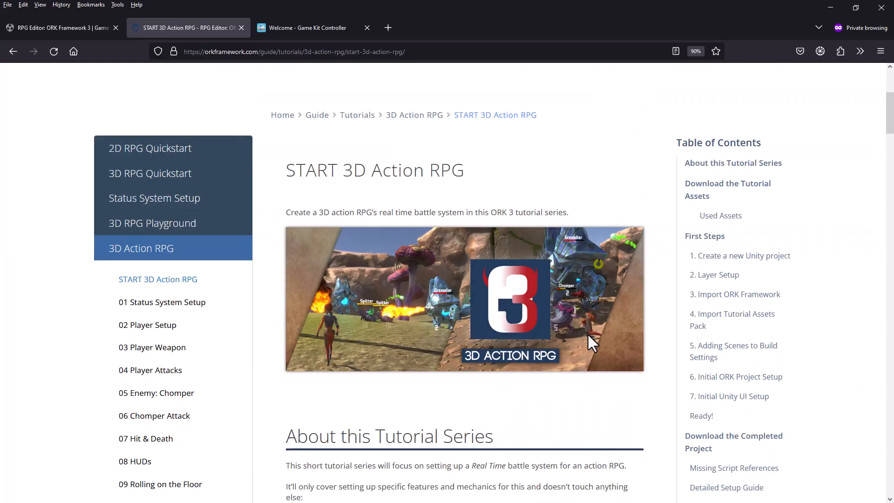
scroll(579, 334, "down", 18)
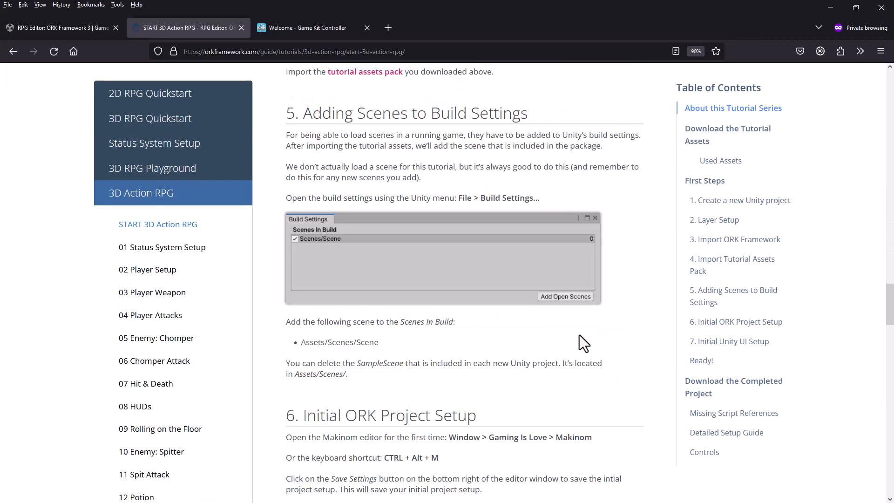
scroll(579, 334, "down", 3)
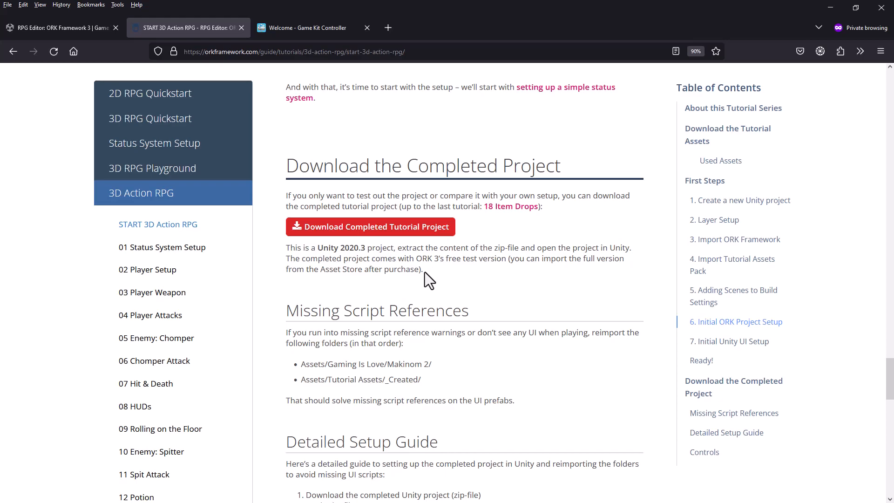
left_click(400, 230)
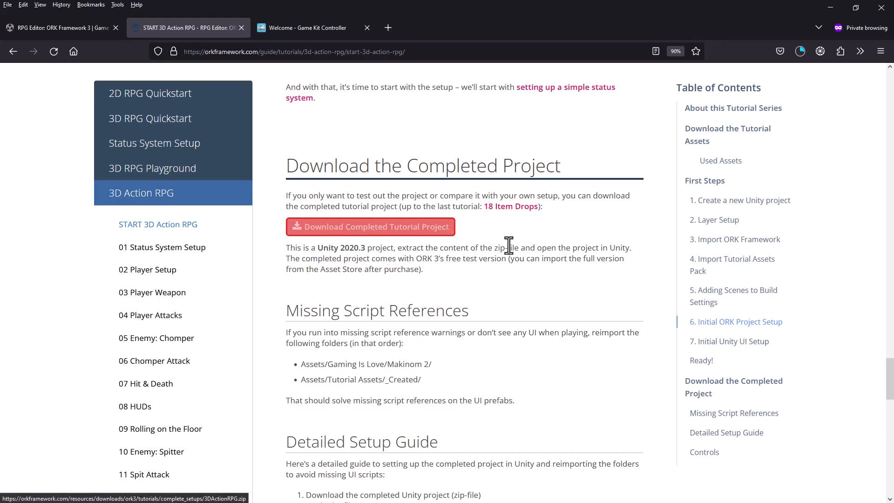
left_click(801, 55)
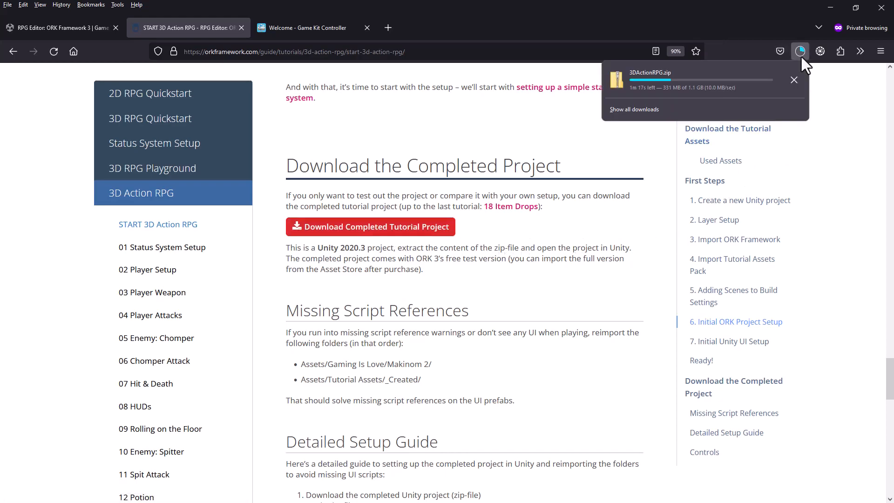
Step: Open the FAQ page of the Game Kit Controller documentation at the Mixamo placeholder animation links
left_click(644, 14)
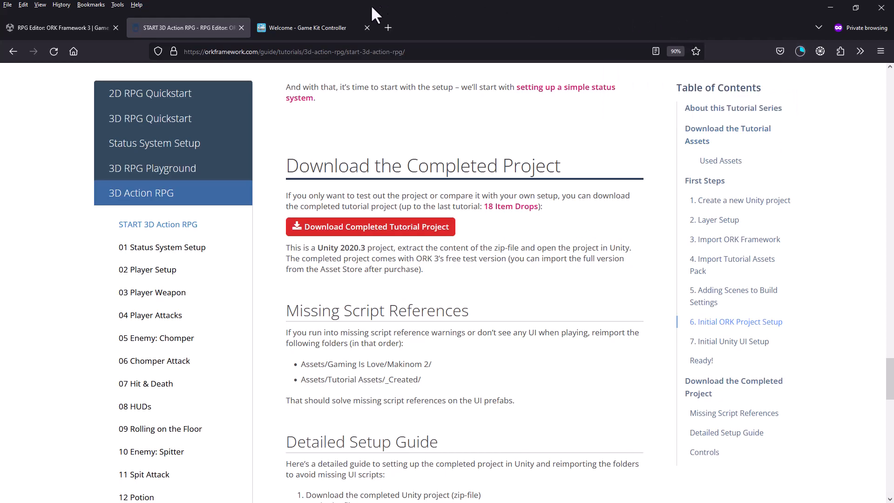
left_click(298, 28)
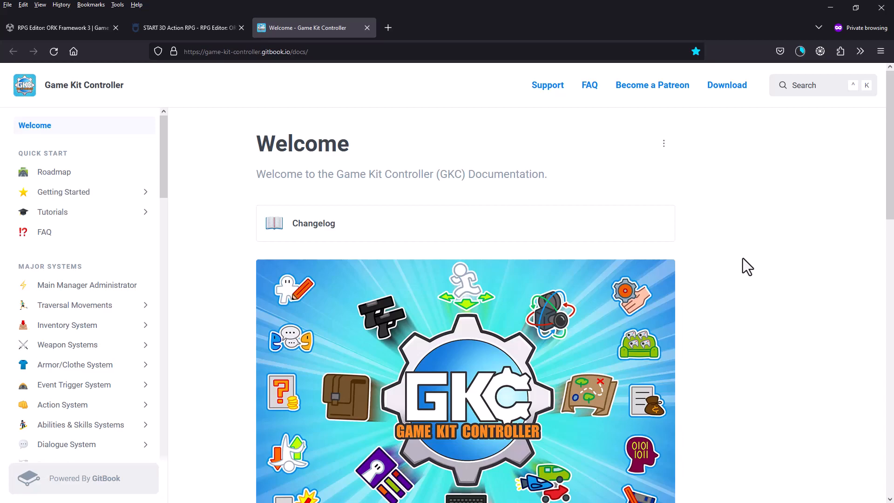
left_click(41, 235)
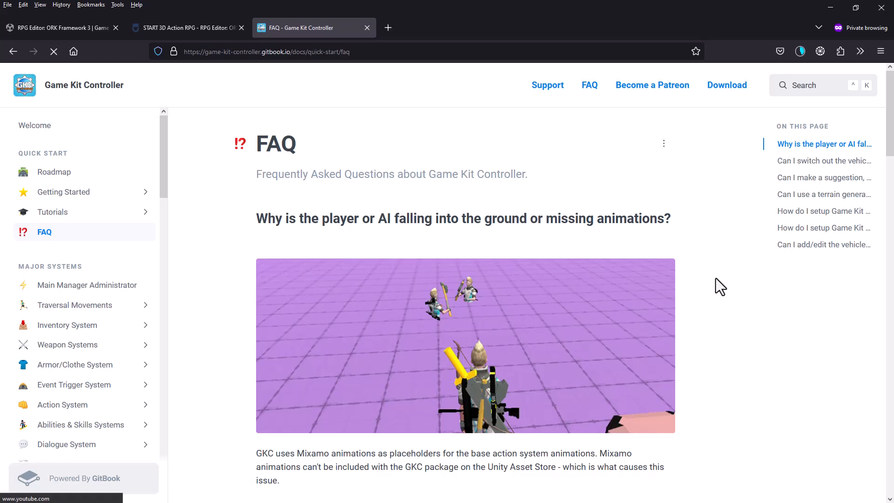
scroll(716, 278, "down", 6)
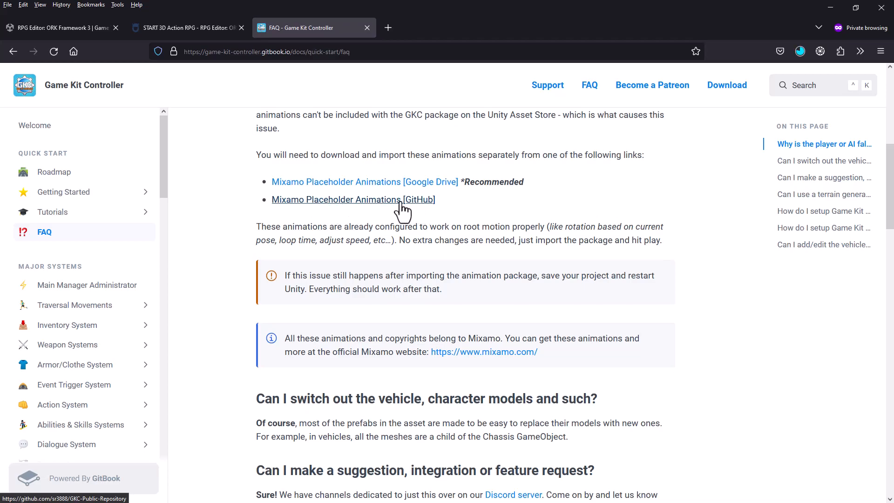
Step: Open the Mixamo Placeholder Animations [GitHub] link in a new tab and switch to that tab
right_click(355, 203)
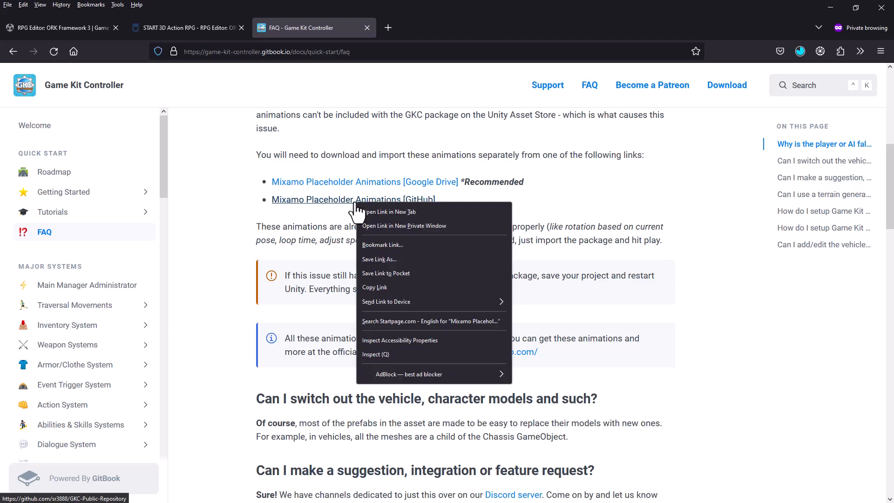
left_click(389, 212)
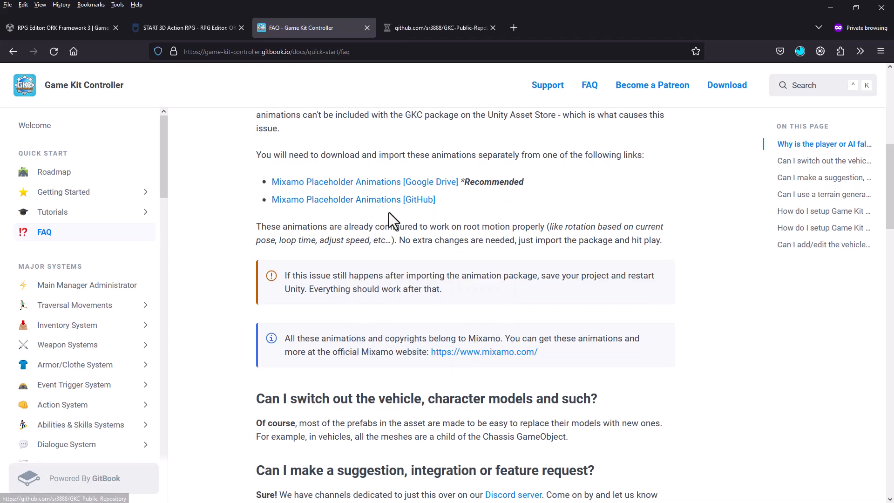
left_click(439, 29)
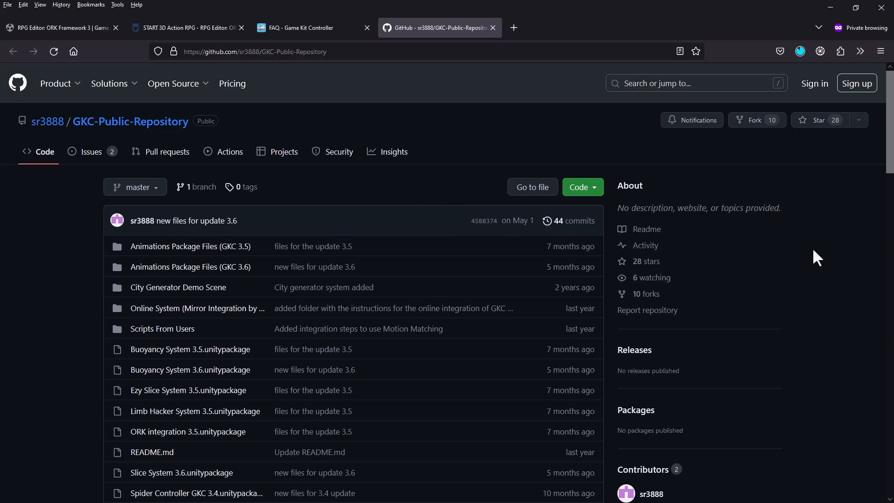
Step: Open ORK integration 3.5.unitypackage in the GKC-Public-Repository and start downloading its raw file
scroll(813, 250, "down", 6)
scroll(813, 250, "up", 3)
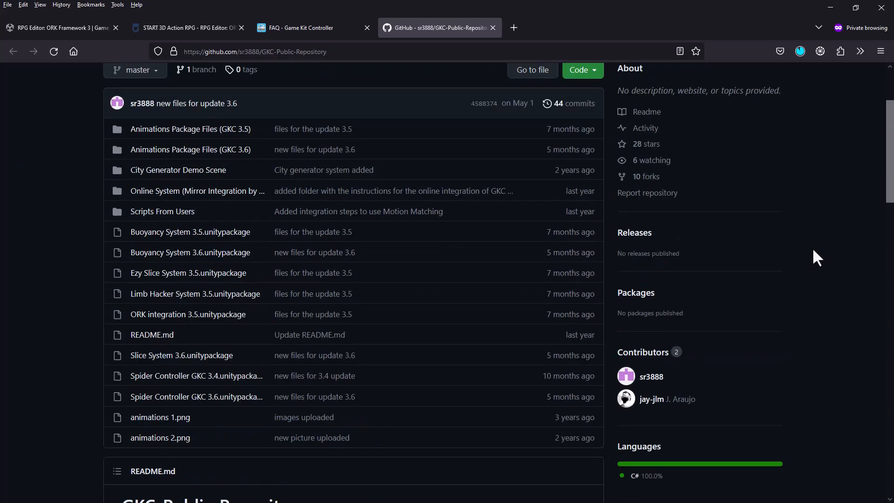
left_click(208, 319)
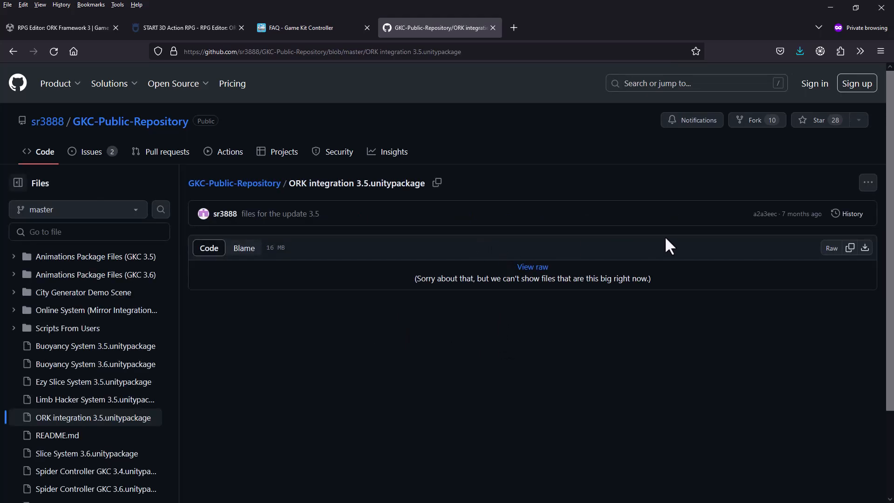
left_click(865, 249)
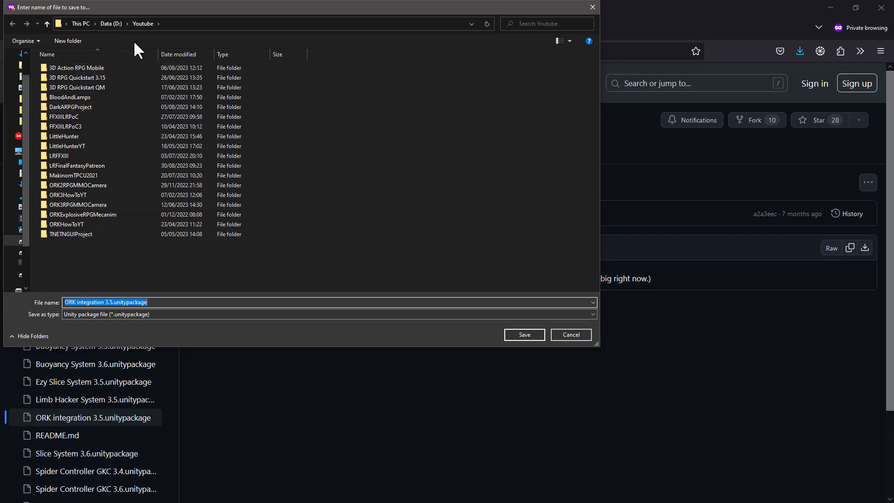
Step: Save ORK integration 3.5.unitypackage in a new folder named GKC-Downloads inside the Youtube folder
left_click_drag(158, 6, 269, 53)
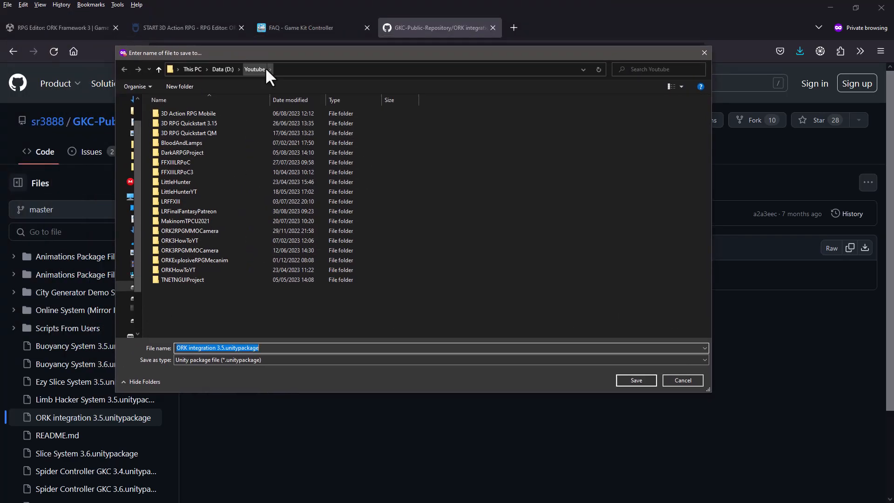
left_click(174, 86)
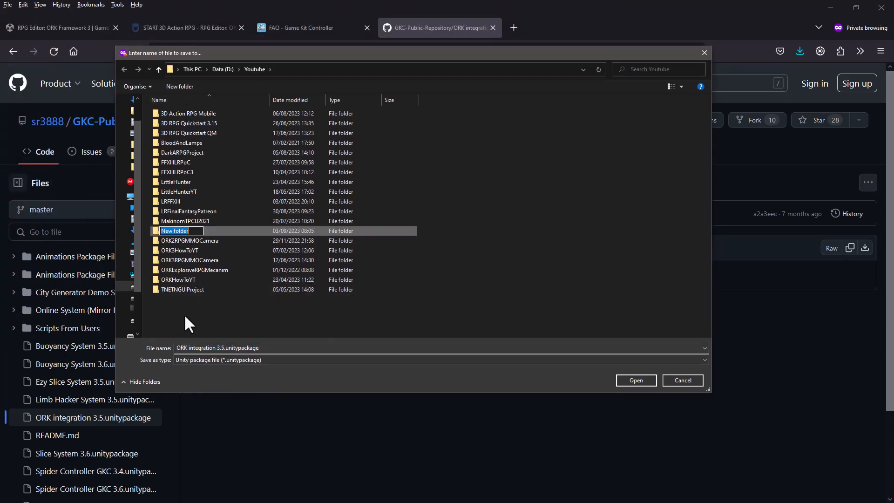
type("GKC-Downloads")
key("Return")
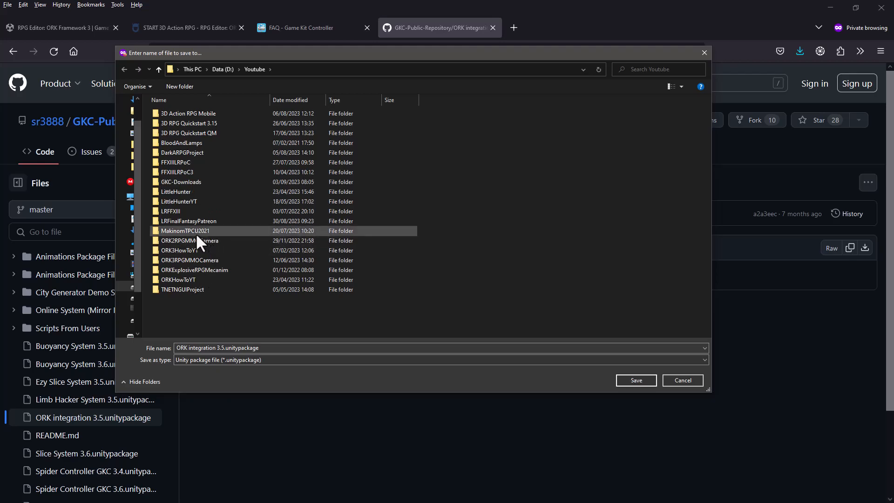
double_click(196, 182)
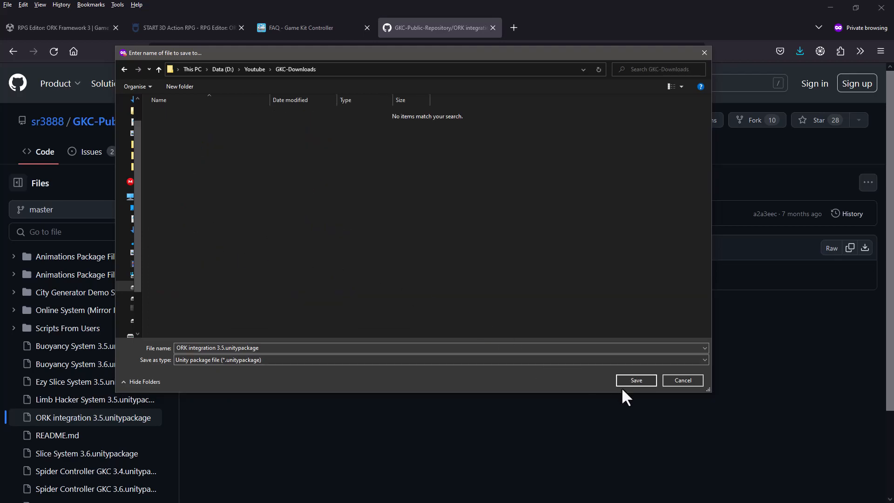
left_click(637, 380)
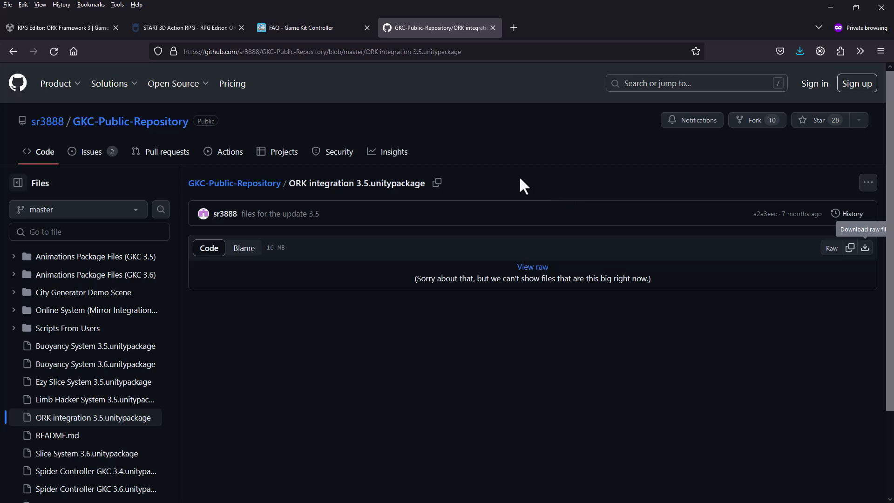
Step: Open the FAQ's Google Drive link for the Mixamo placeholder animations in a new tab, request the download and check the package's file size
left_click(302, 29)
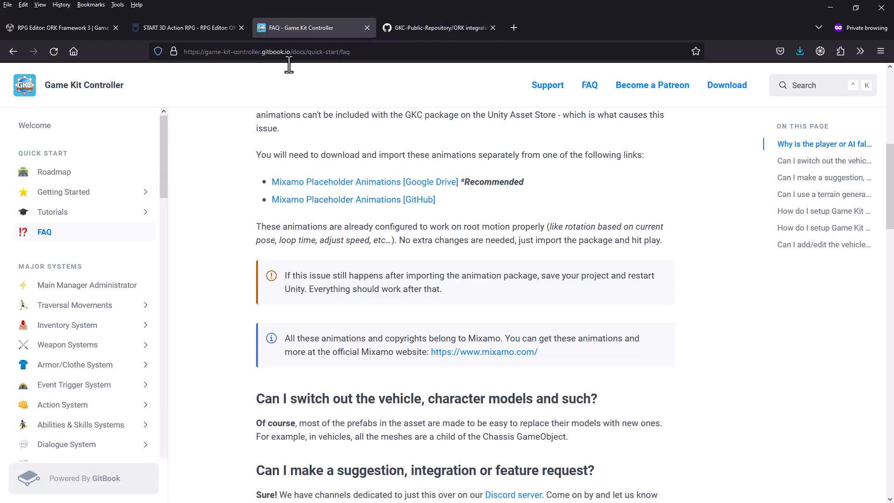
right_click(332, 187)
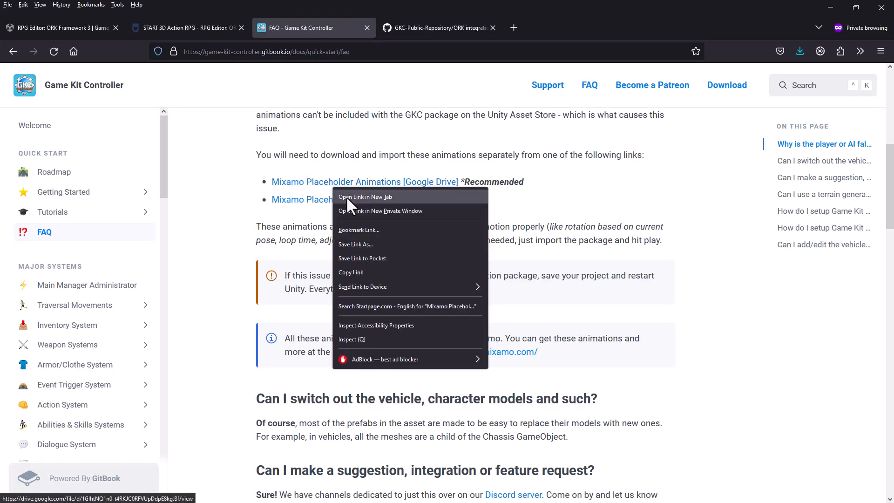
left_click(345, 196)
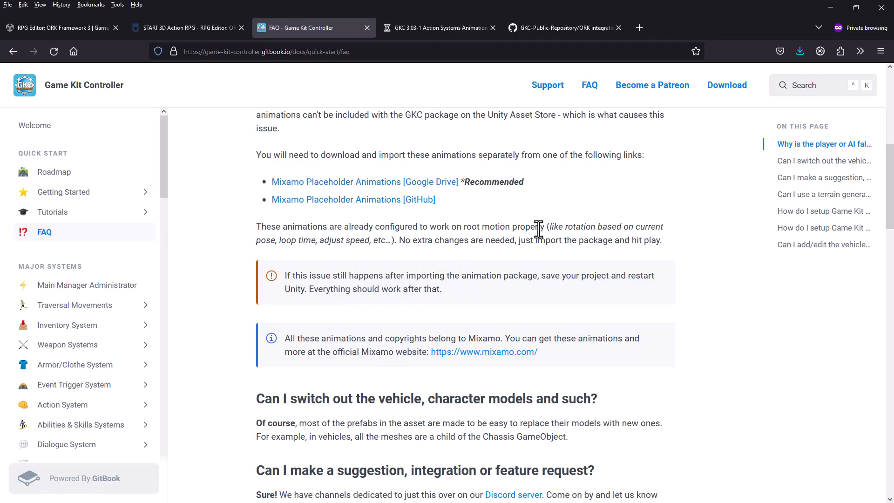
left_click(426, 26)
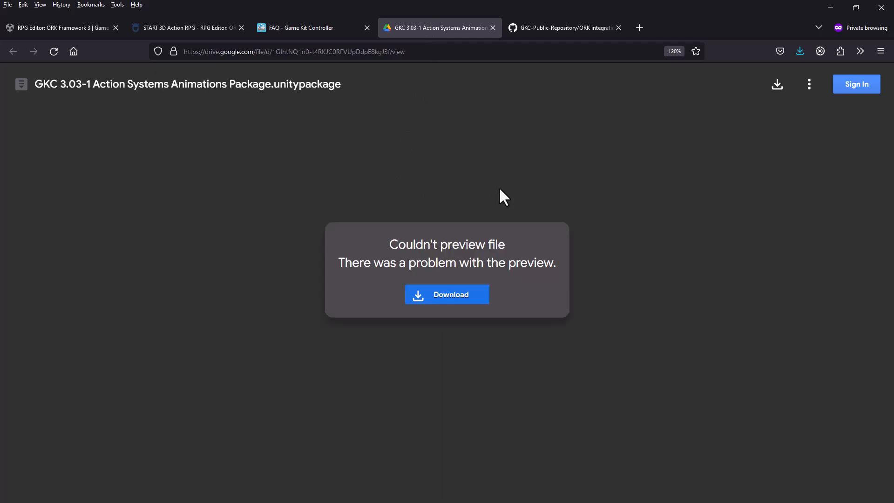
left_click(448, 299)
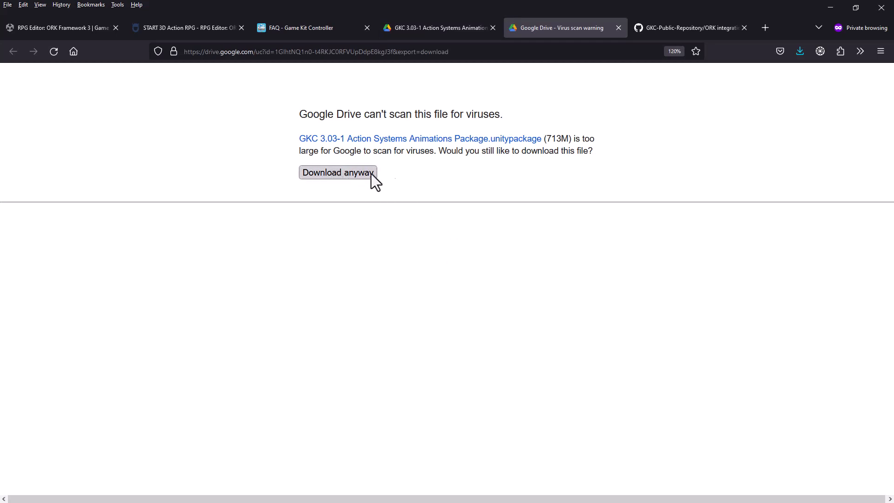
left_click_drag(546, 138, 561, 138)
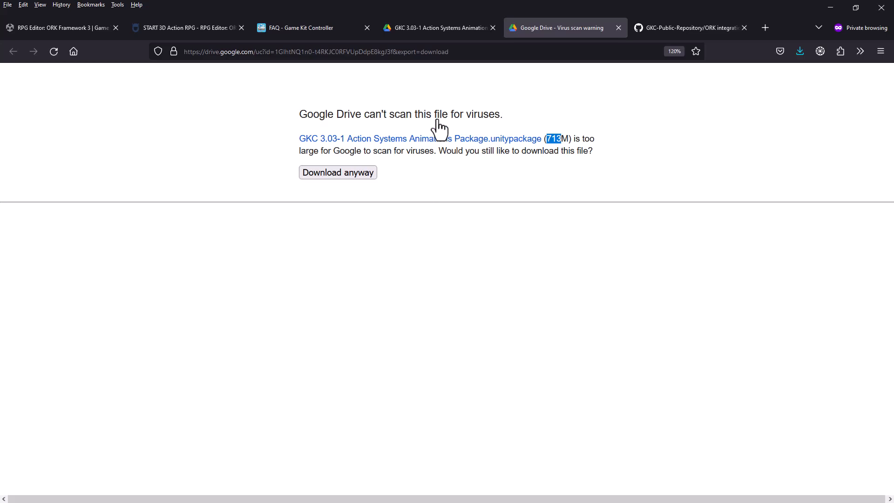
Step: Examine the Animations Package Files (GKC 3.6) folder in the GitHub repository and return to the repository's main file list
left_click(320, 30)
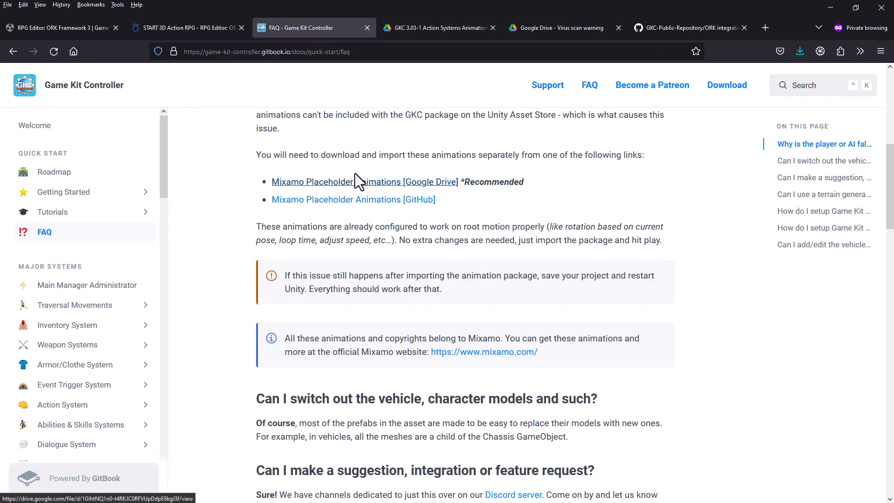
left_click(668, 27)
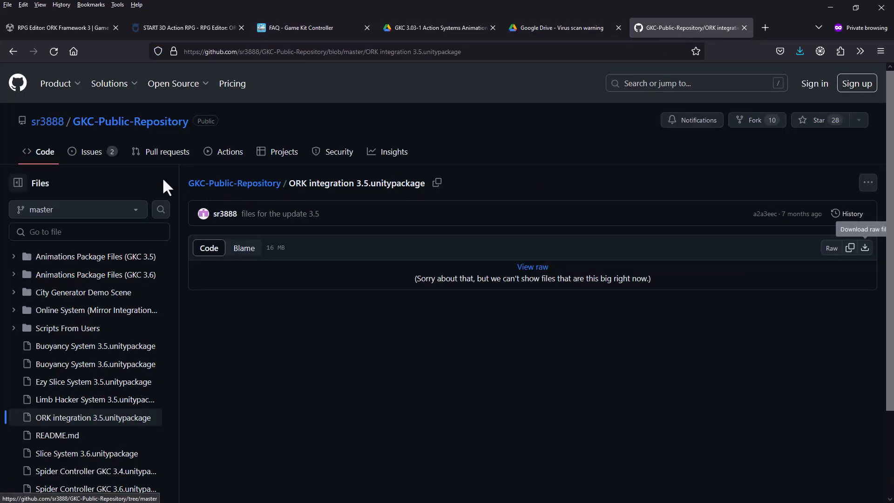
left_click(63, 275)
scroll(480, 322, "down", 2)
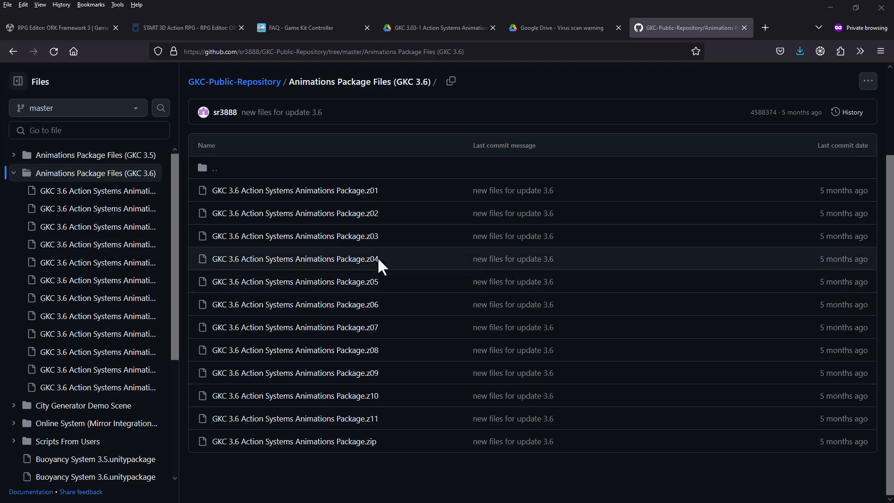
left_click(244, 93)
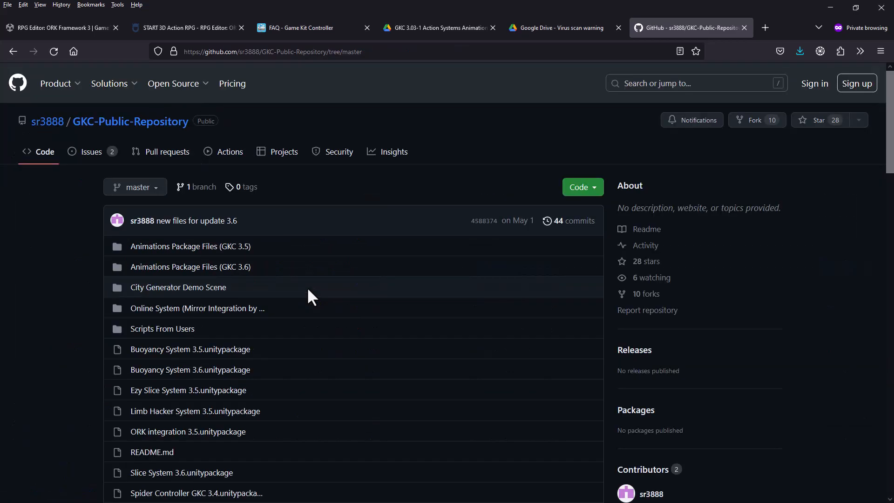
scroll(307, 293, "down", 3)
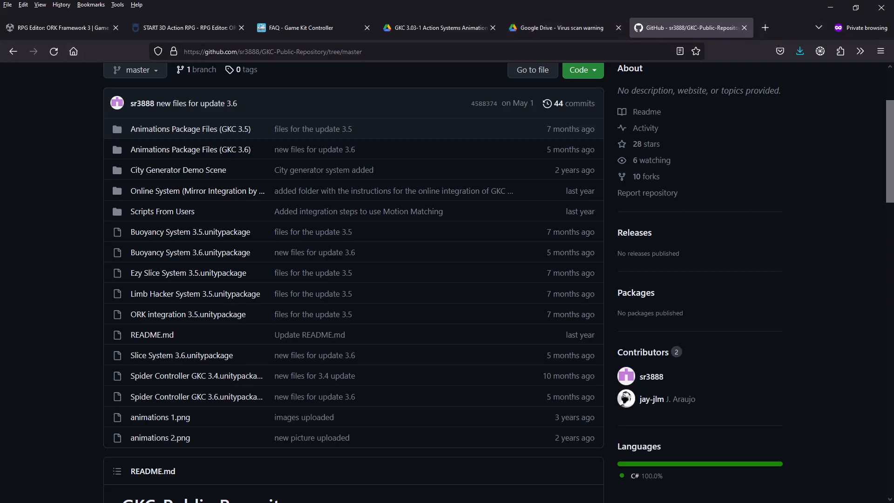
Step: Review the GKC 3.6 animations, ORK integration 3.5 and Slice System 3.6 packages in the ORK3GKC Downloads folder, and return to the browser
left_click_drag(0, 110, 536, 80)
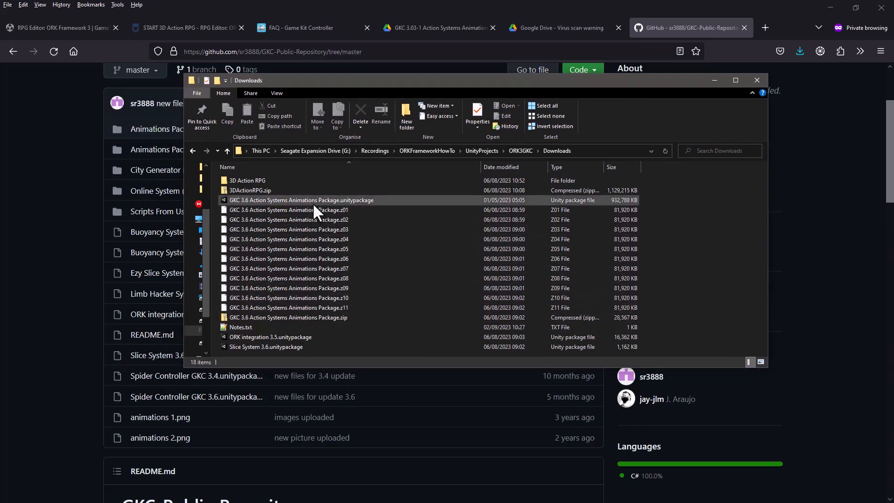
left_click(298, 200)
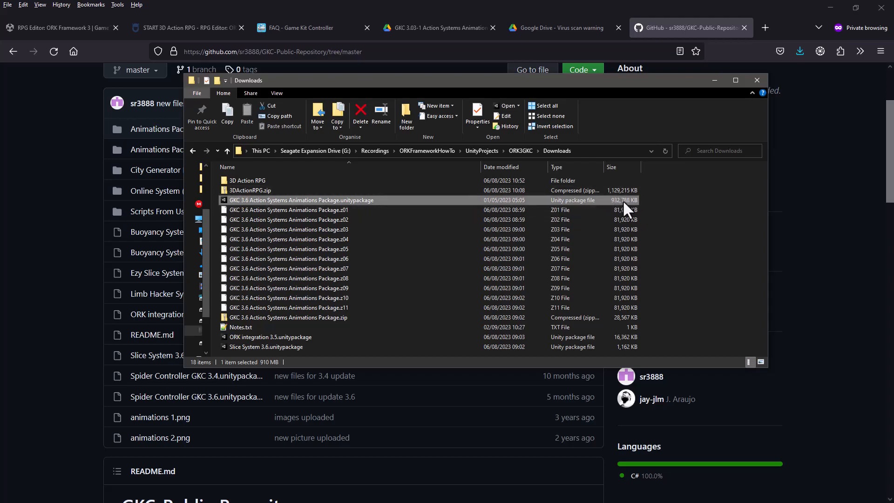
left_click(262, 336)
left_click(254, 346)
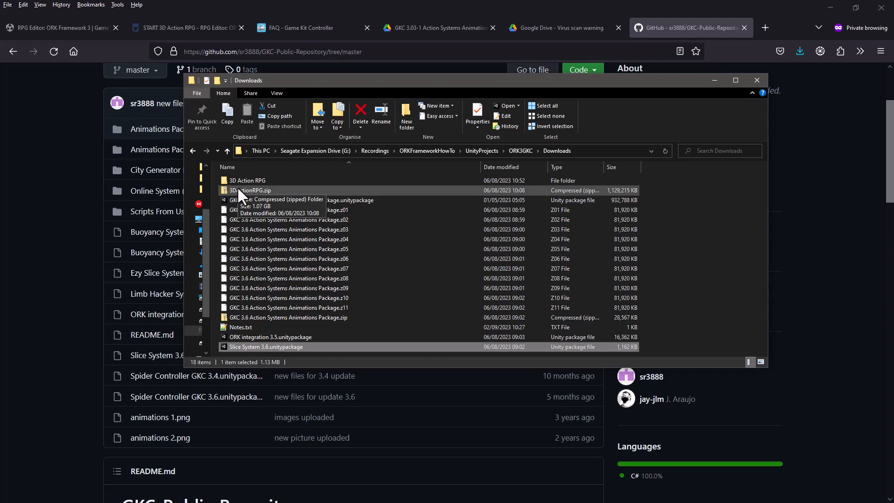
key("alt+Tab")
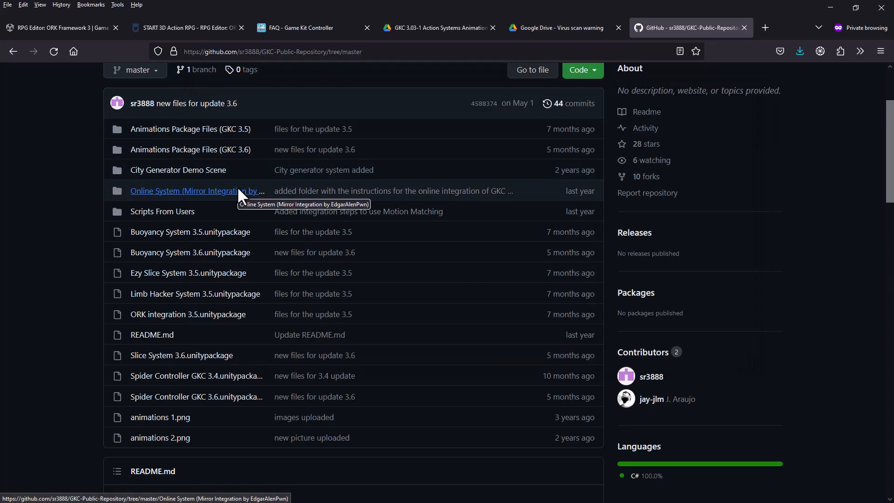
Step: Switch to the Youtube folder in File Explorer, rename its 3D Action RPG folder as GKCORK3YT and open it
left_click(831, 8)
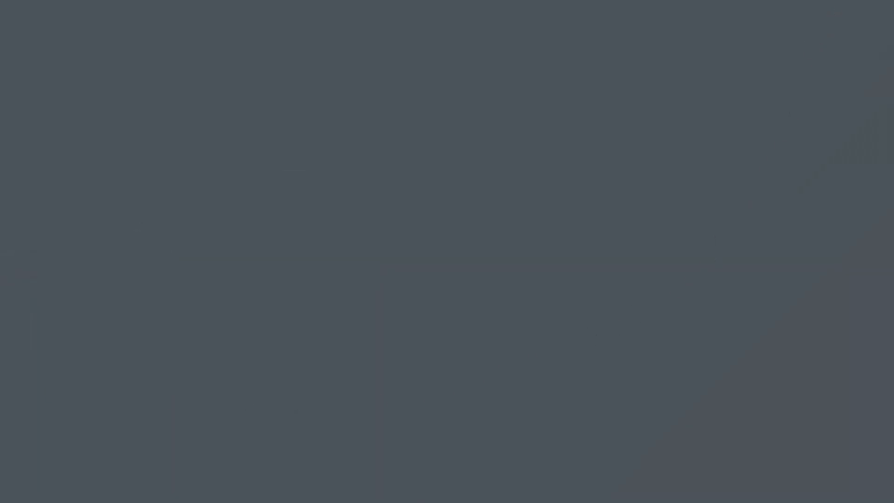
left_click_drag(0, 122, 623, 66)
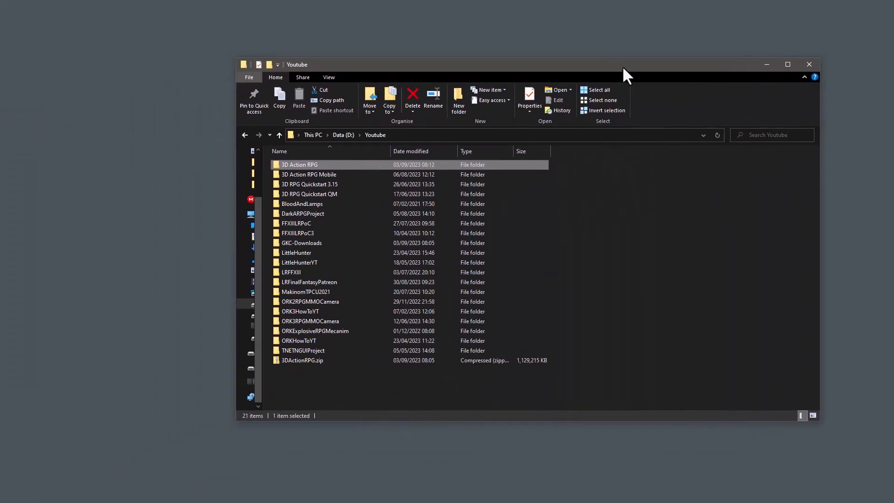
left_click(296, 165)
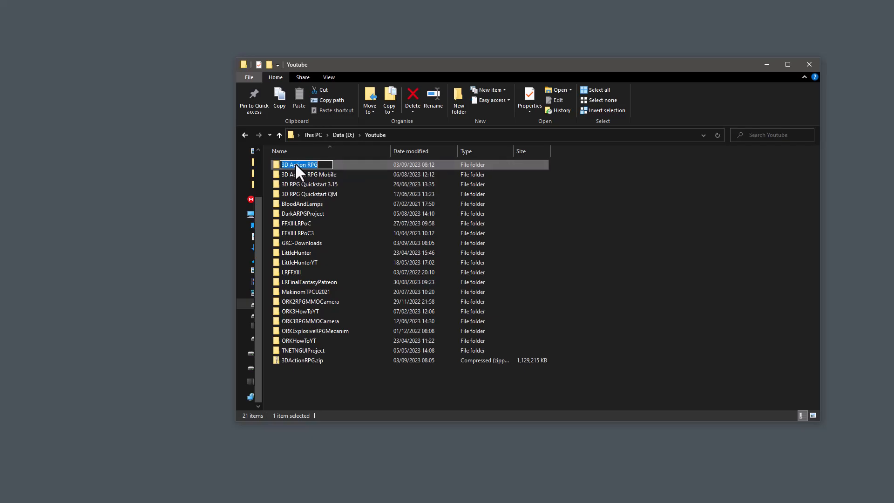
type("G")
type("KCORK3YT")
key("Return")
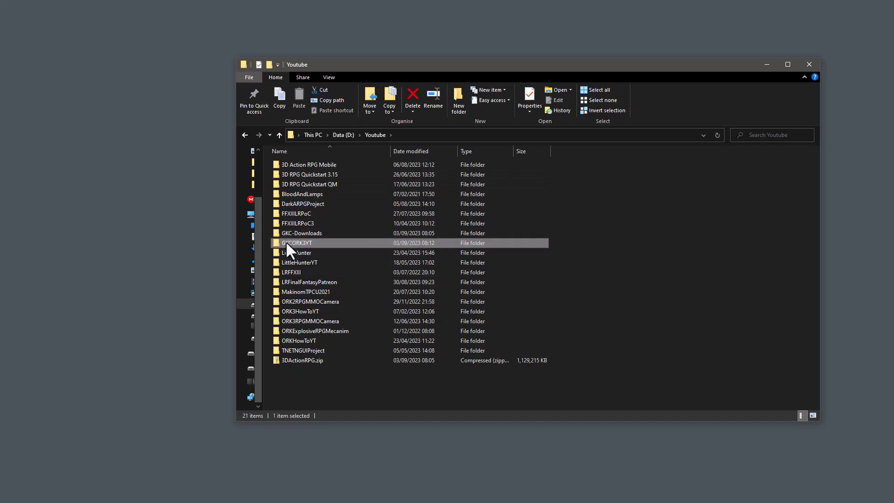
double_click(286, 243)
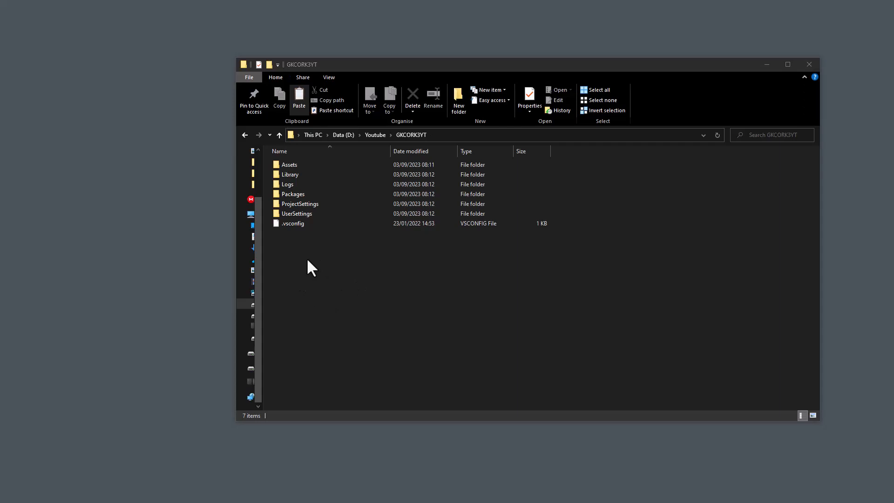
Step: Paste the copied ProjectLauncher.bat file into the GKCORK3YT folder
right_click(307, 257)
left_click(215, 325)
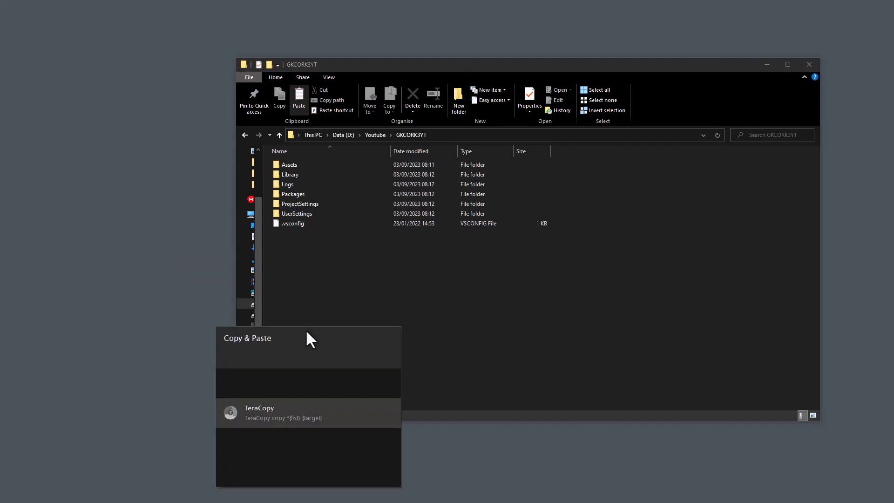
left_click(261, 387)
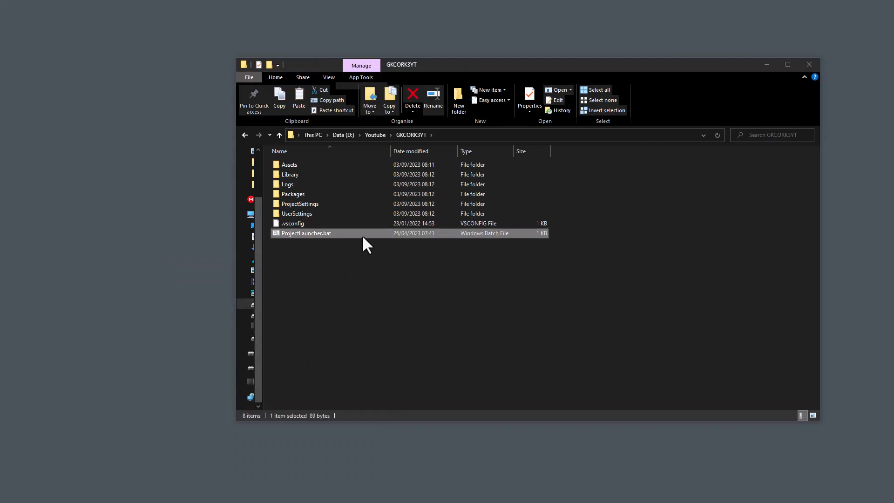
Step: Open ProjectLauncher.bat for editing and fill its empty -projectPath value with the copied folder path D:\Youtube\GKCORK3YT
right_click(307, 230)
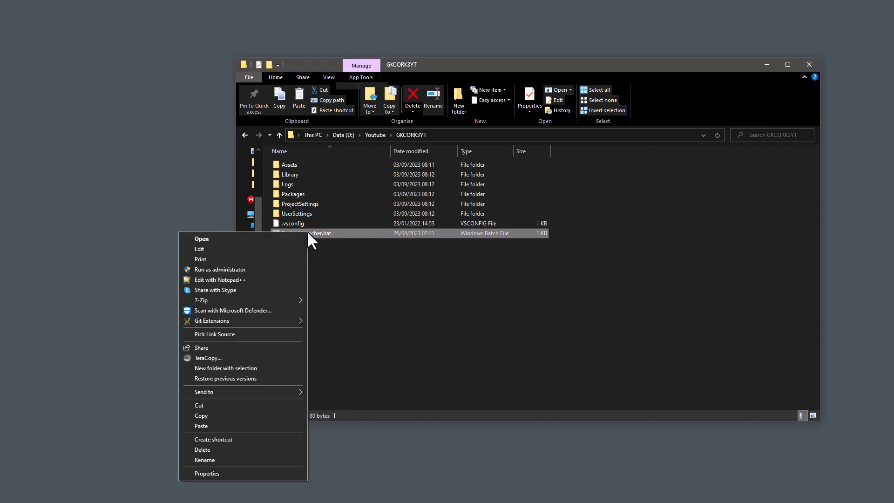
left_click(213, 248)
left_click(459, 134)
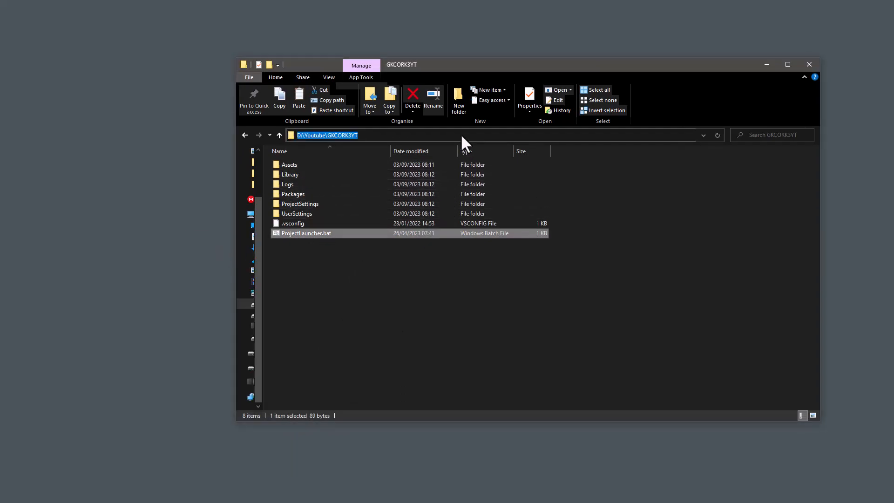
key("ctrl+c")
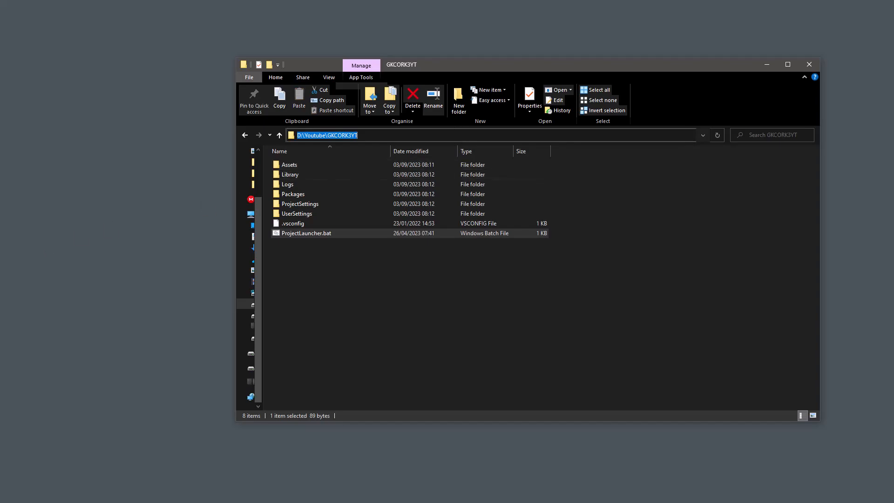
left_click_drag(317, 210, 678, 142)
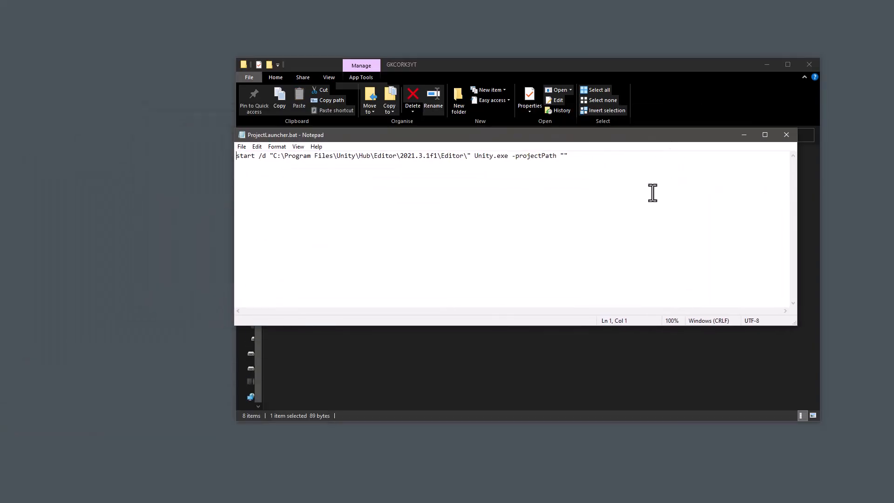
left_click(564, 155)
key("ctrl+v")
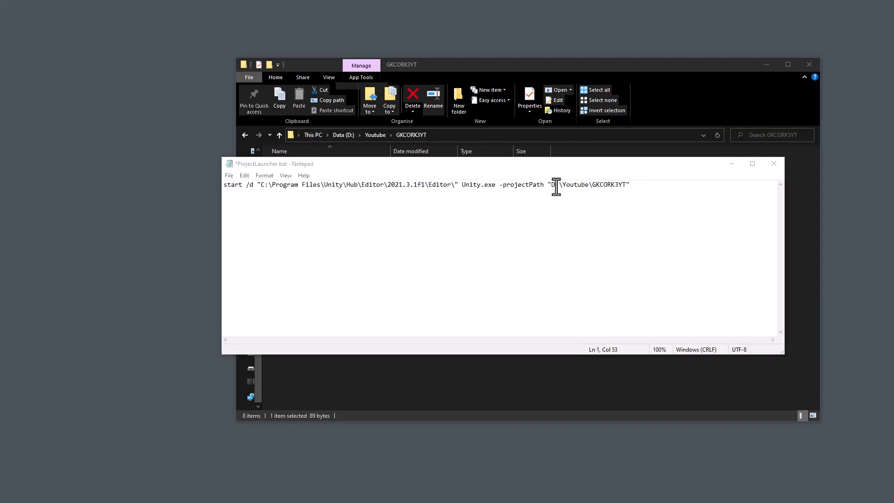
Step: Change the Unity editor version in the launcher's path to 2021.3.30f1, then save and close the batch file
left_click(415, 185)
key("BackSpace")
type("30")
key("ctrl+s")
left_click(774, 164)
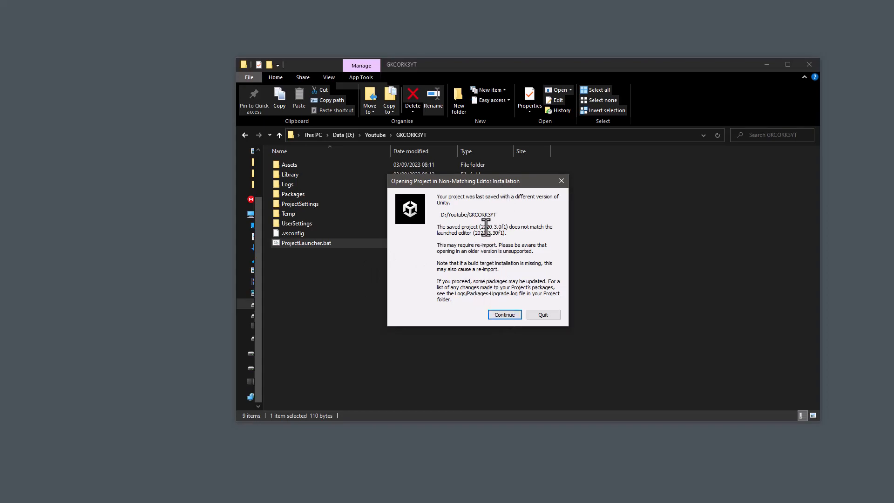
Step: Continue opening the project in the non-matching Unity editor and show the Scenes folder's contents as a compact list
left_click(502, 315)
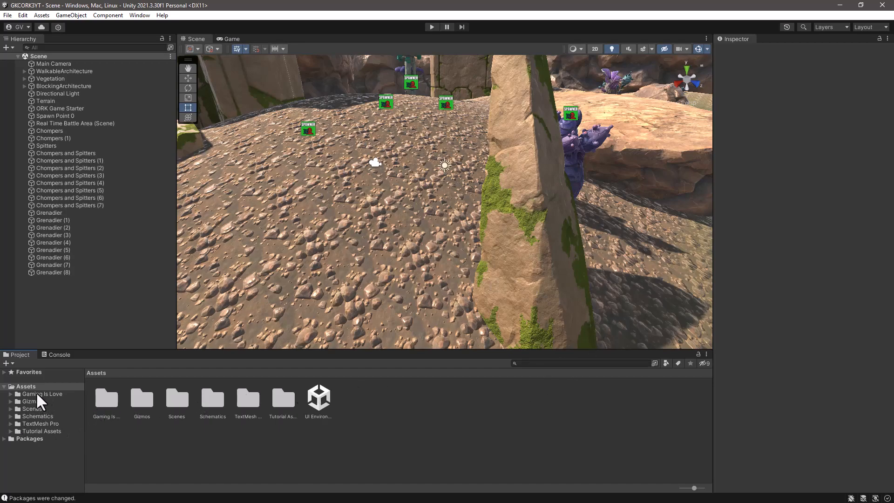
left_click(10, 394)
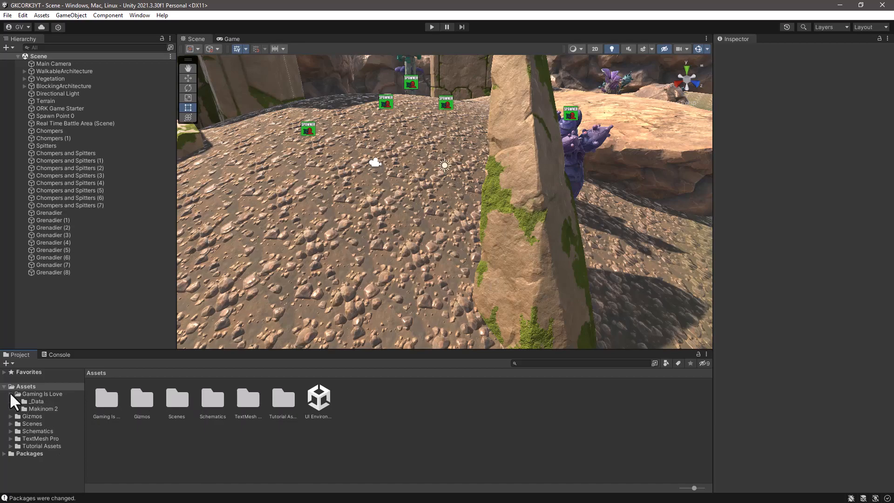
left_click(32, 423)
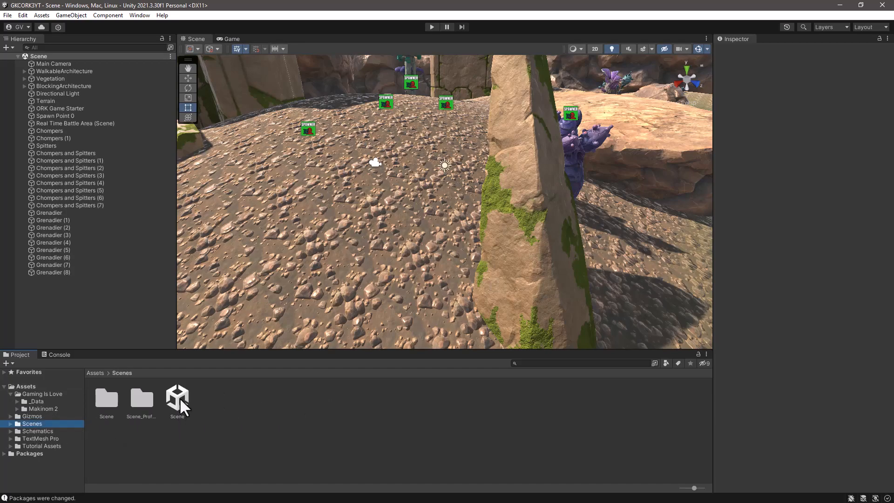
left_click_drag(694, 488, 667, 486)
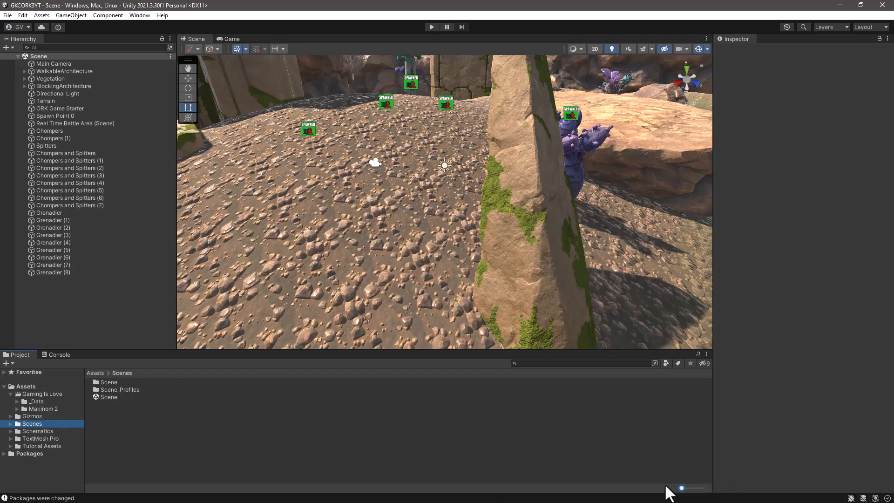
left_click(107, 437)
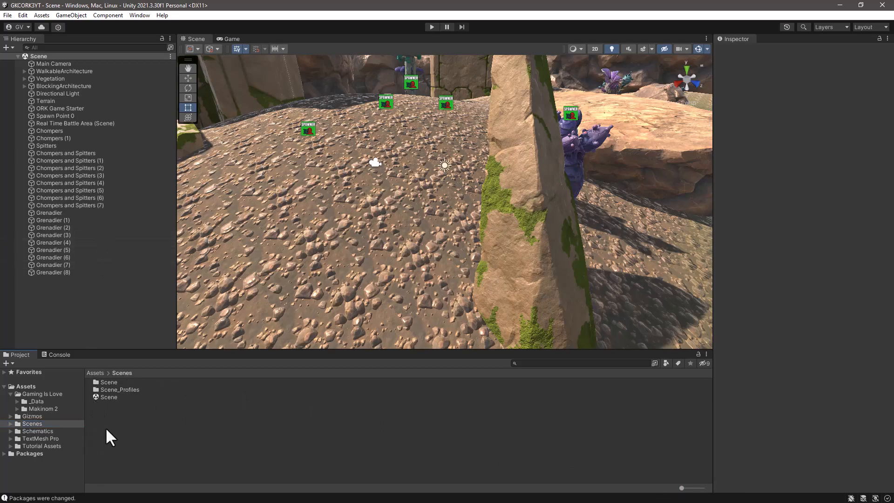
left_click(7, 15)
mouse_move(23, 15)
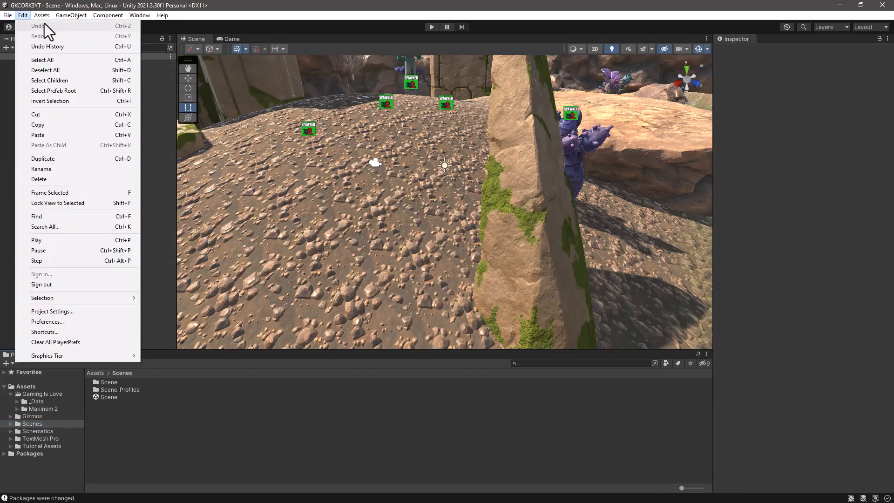
left_click(21, 36)
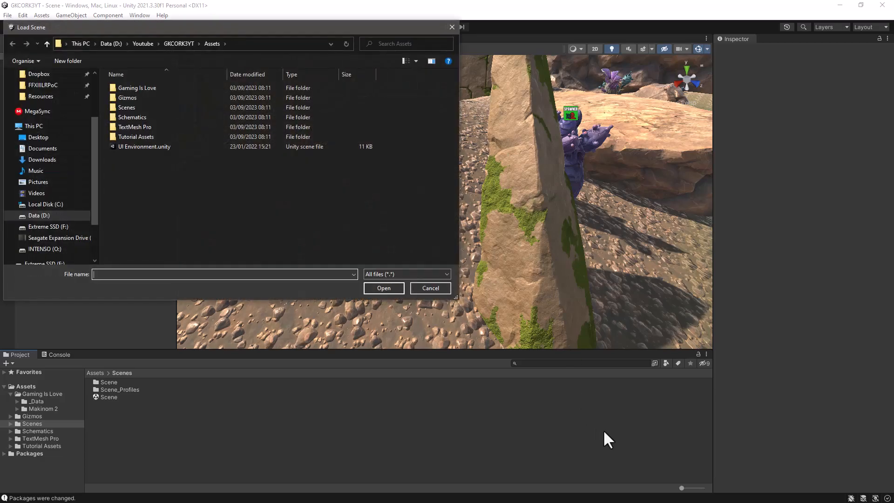
left_click(431, 288)
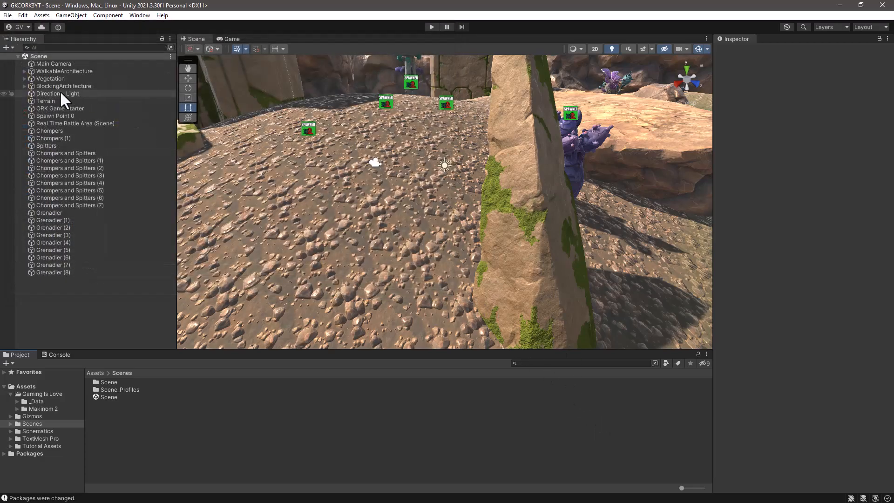
Step: Create a new scene from the Empty template
left_click(8, 15)
left_click(29, 29)
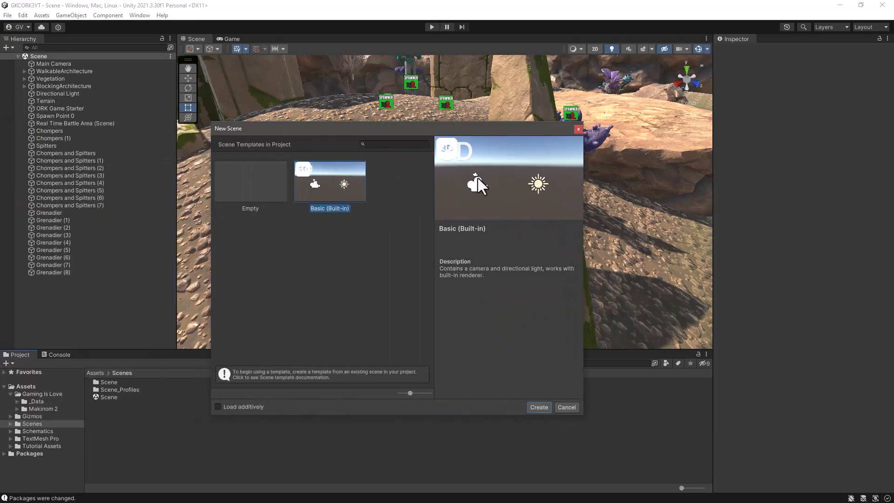
left_click(278, 195)
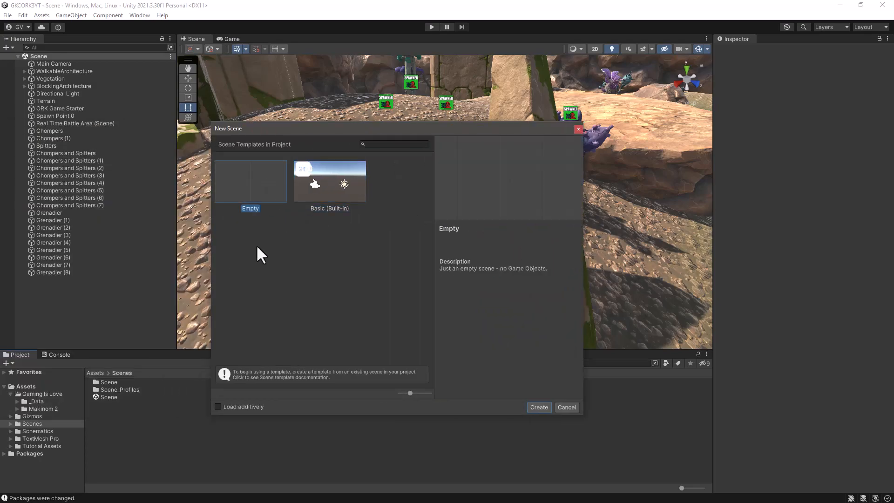
left_click(539, 407)
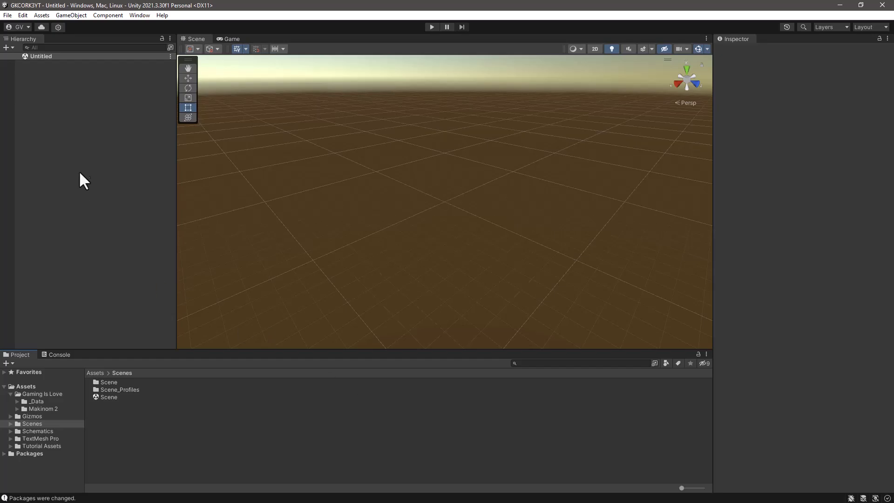
Step: Save the new scene as Empty in the project's Assets/Scenes folder
key("ctrl+s")
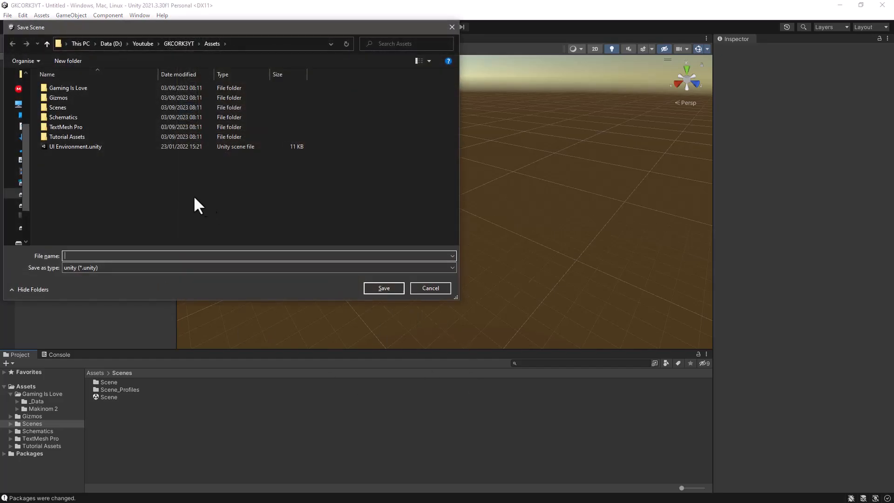
double_click(54, 107)
left_click(176, 255)
type("eMPTY")
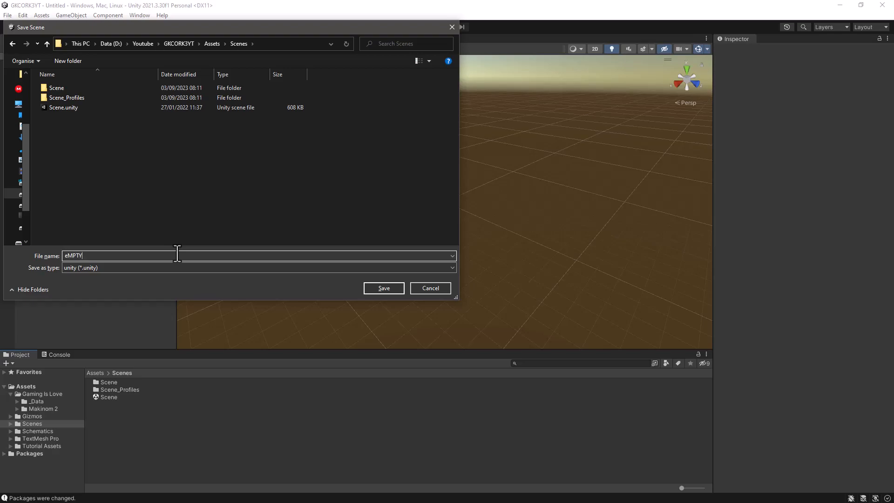
key("BackSpace")
key("BackSpace")
key("BackSpace")
key("BackSpace")
key("BackSpace")
type("Empty")
left_click(384, 288)
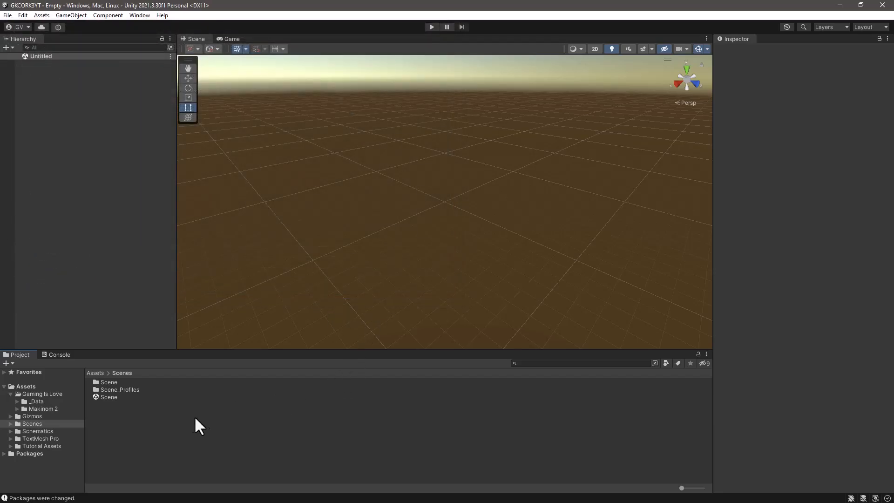
left_click(111, 397)
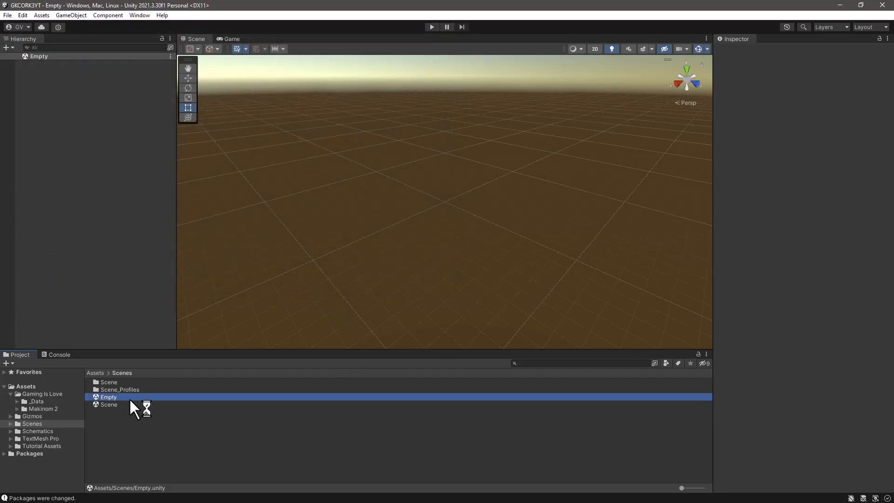
left_click(149, 431)
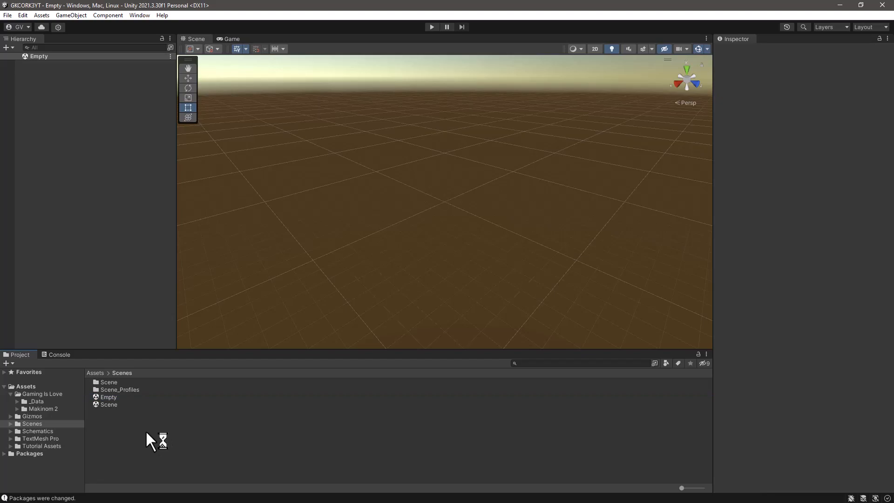
Step: Reimport the _Data folder under Gaming Is Love and the _Created folder under Tutorial Assets
right_click(38, 400)
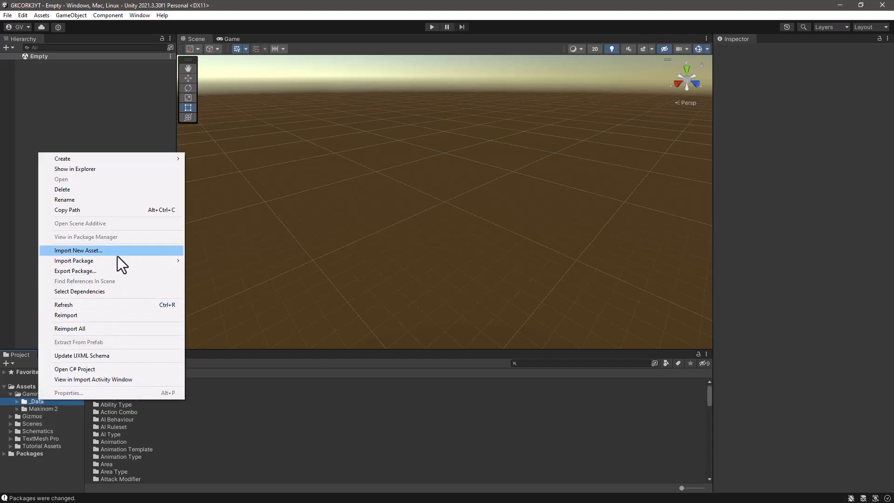
left_click(72, 317)
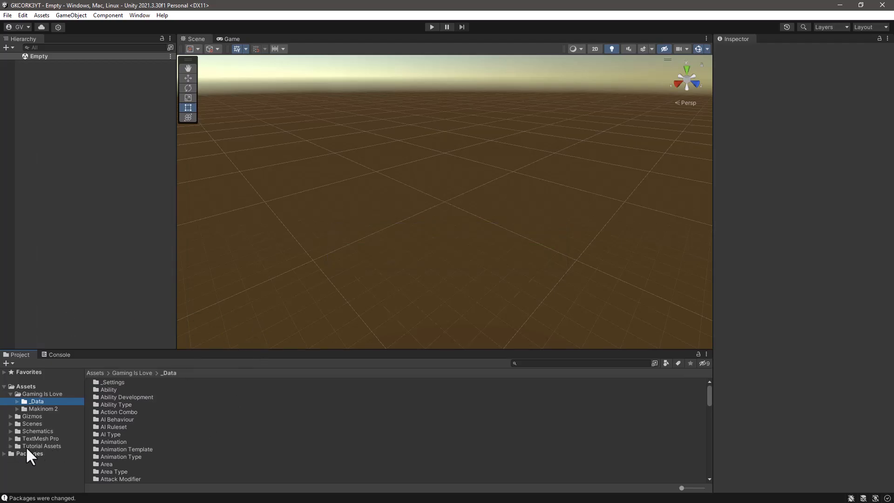
left_click(9, 446)
scroll(50, 445, "down", 3)
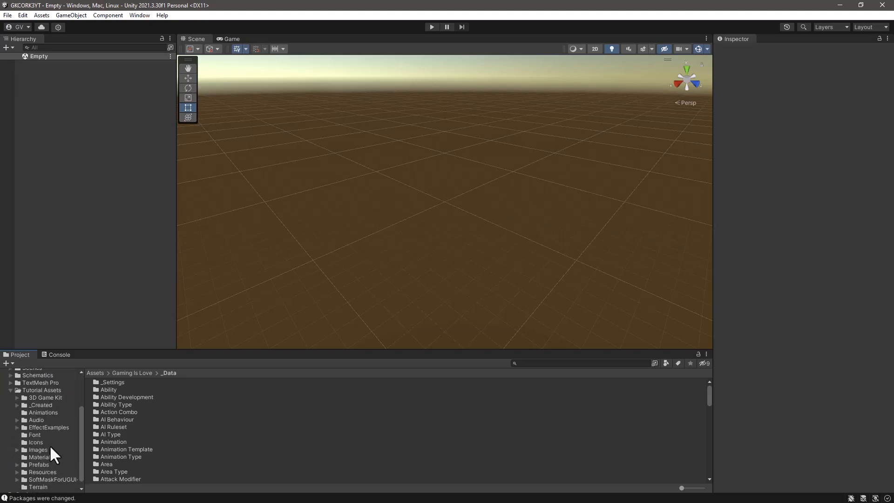
right_click(43, 404)
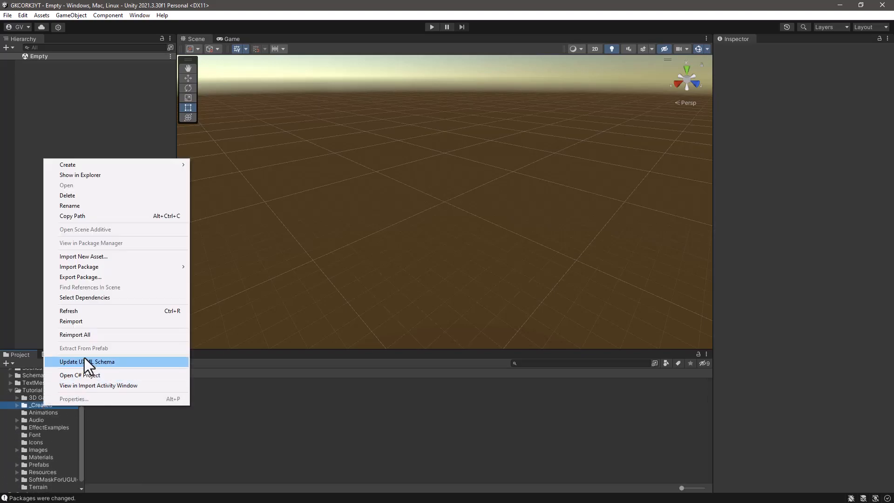
left_click(88, 321)
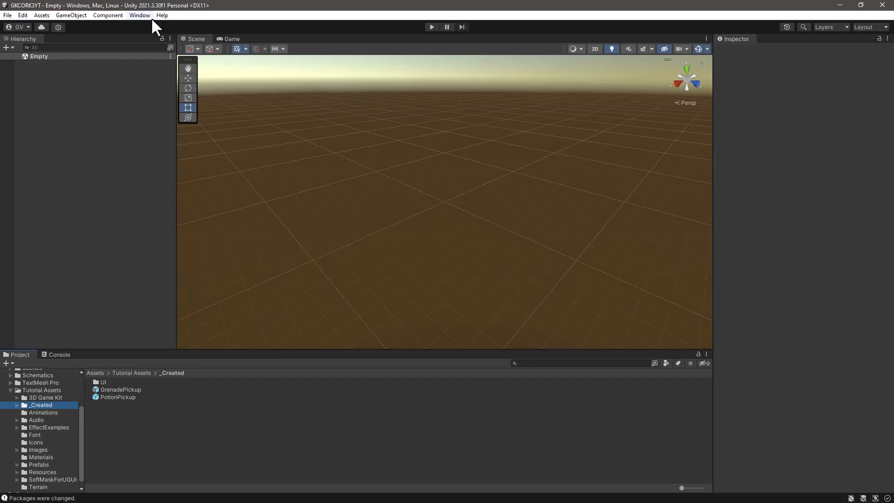
Step: Open the Makinom editor from the Gaming Is Love tools, bring its window fully into view and save its settings
left_click(133, 15)
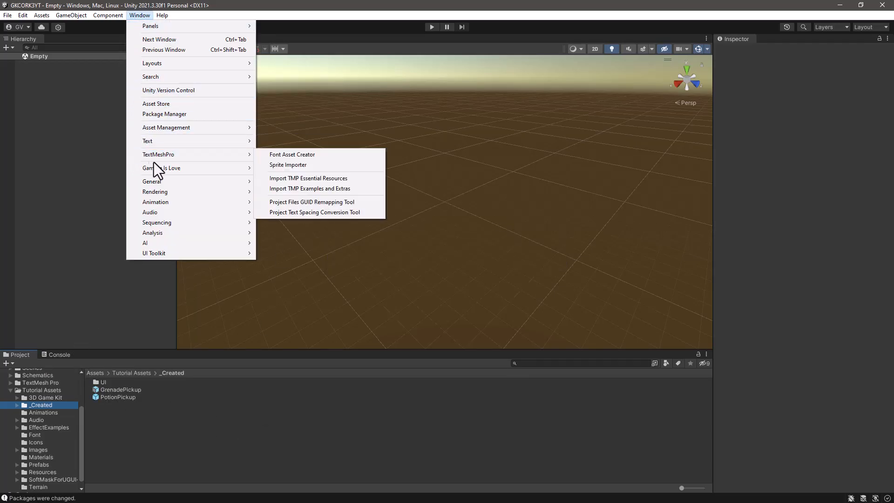
mouse_move(237, 168)
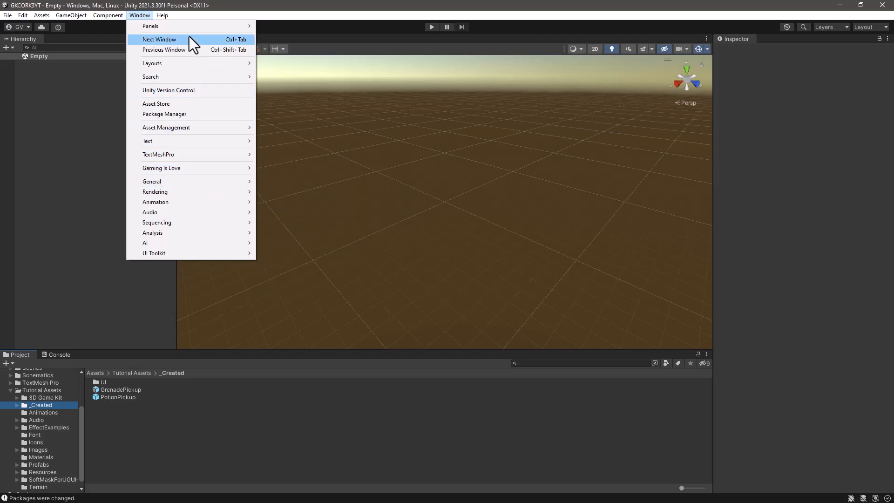
mouse_move(140, 169)
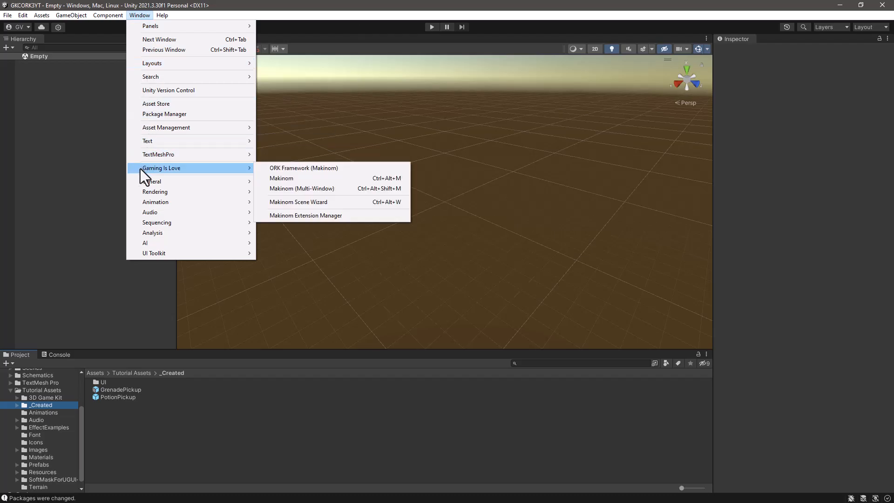
left_click(292, 179)
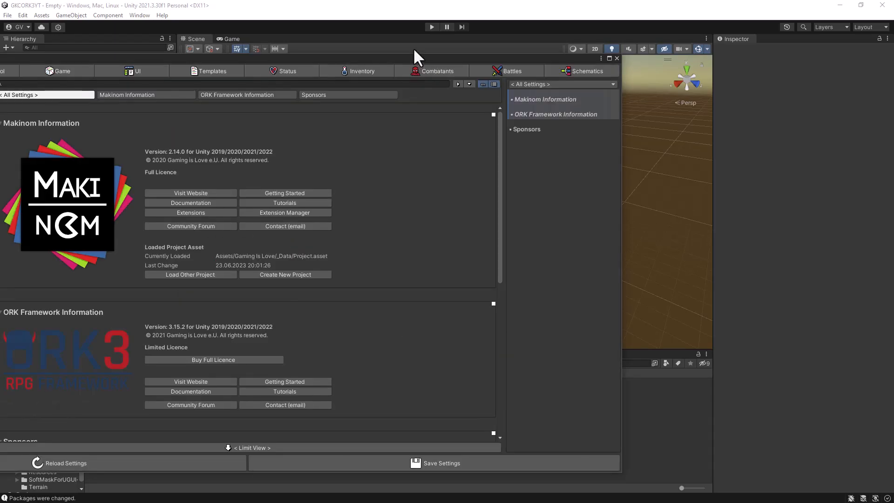
left_click_drag(411, 58, 643, 36)
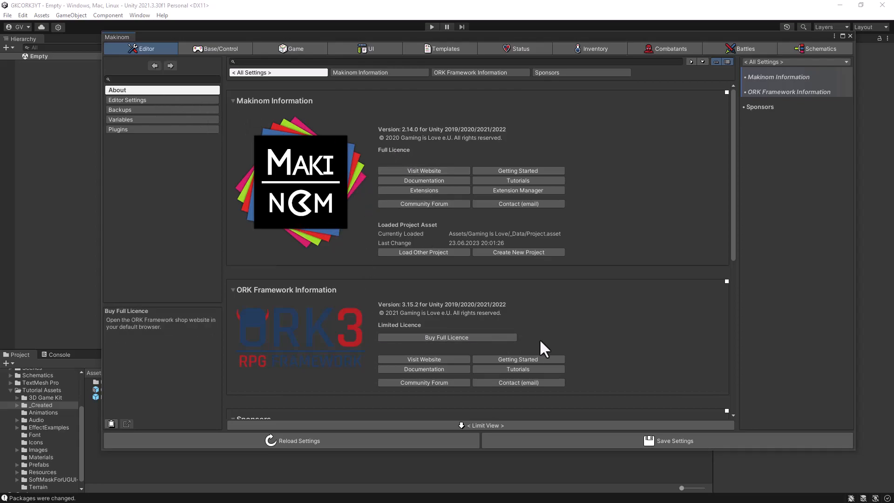
left_click(588, 440)
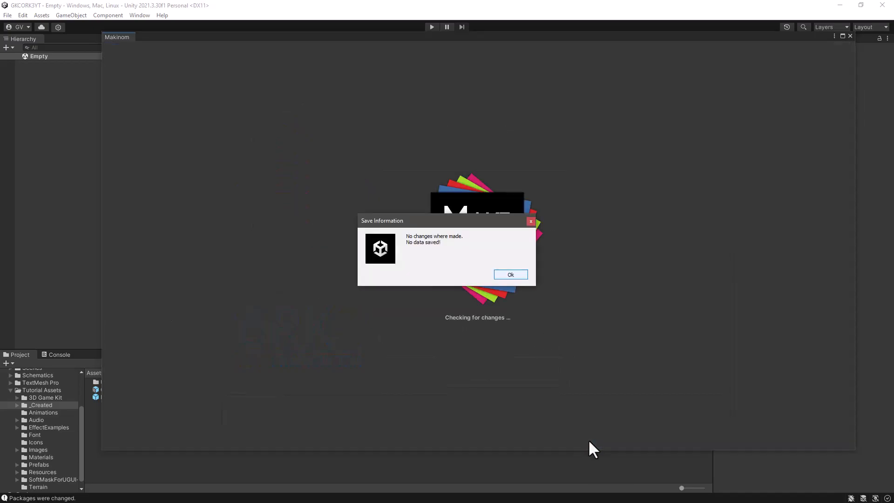
left_click(510, 275)
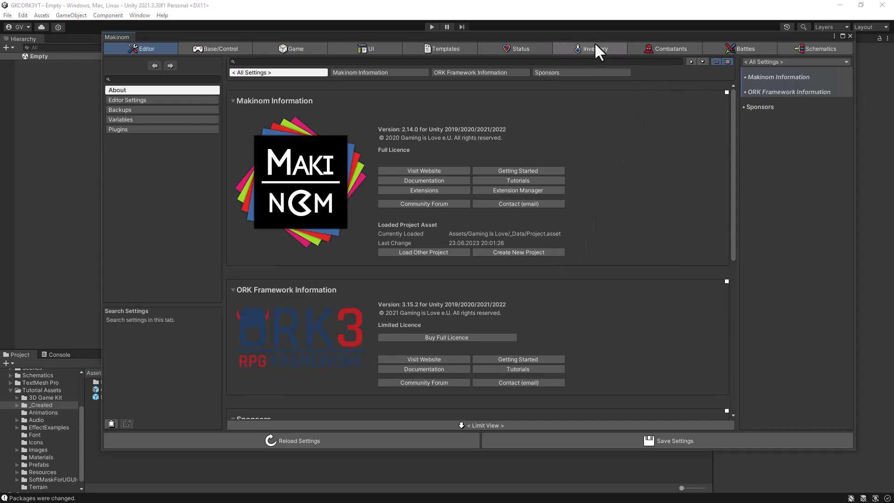
Step: Close the Makinom editor after viewing its Combatants settings, and open the scene named Scene from Assets/Scenes
left_click(656, 47)
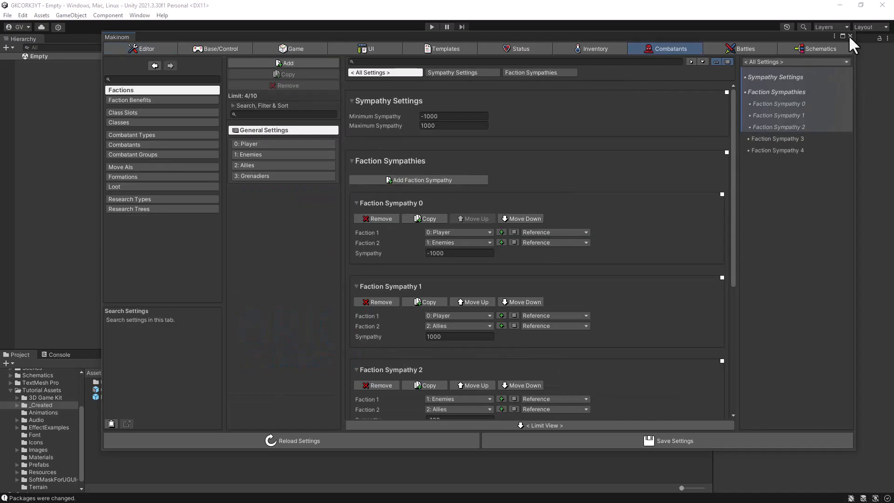
left_click(850, 36)
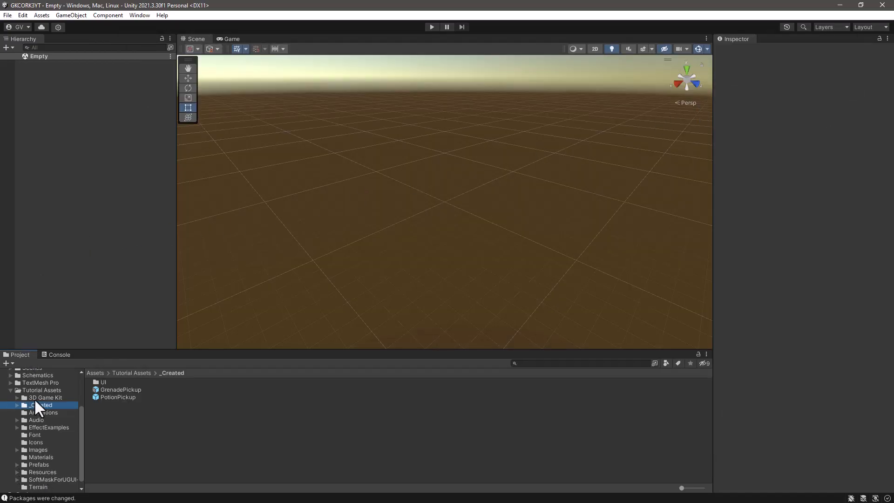
scroll(35, 400, "up", 3)
left_click(31, 424)
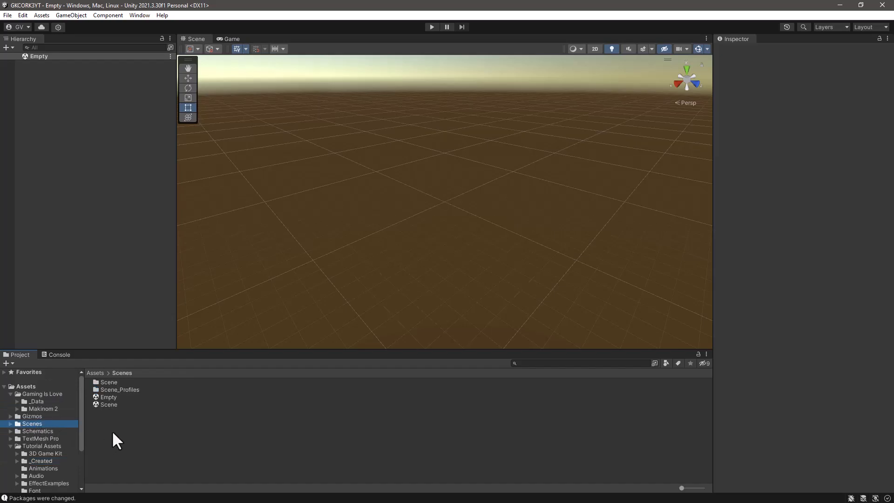
double_click(101, 403)
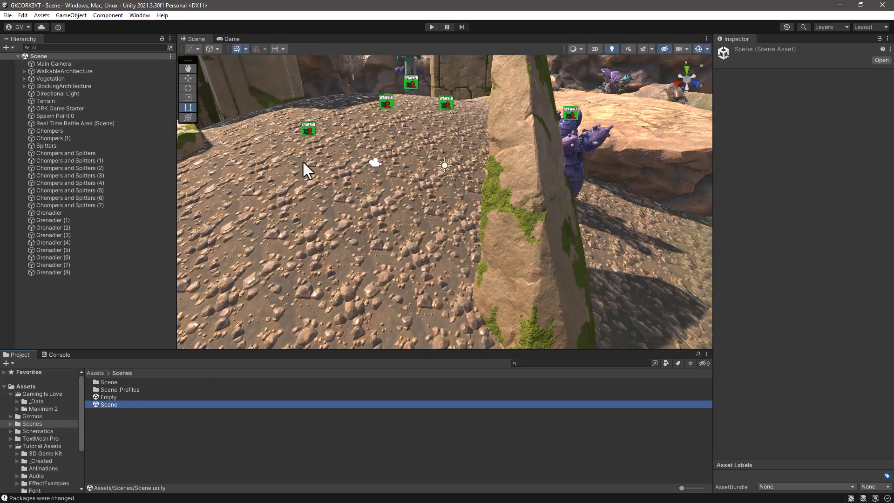
Step: Playtest the scene by running the character forward and making several weapon attacks, and stop play mode
left_click(431, 27)
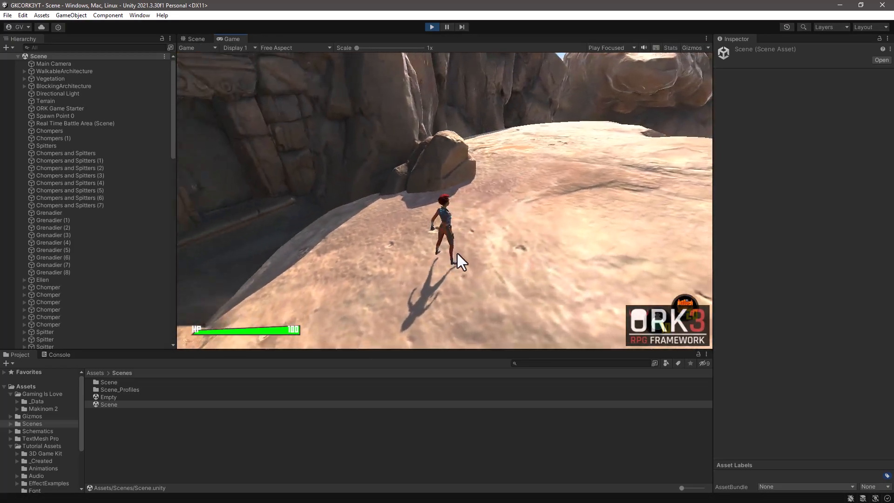
key("w")
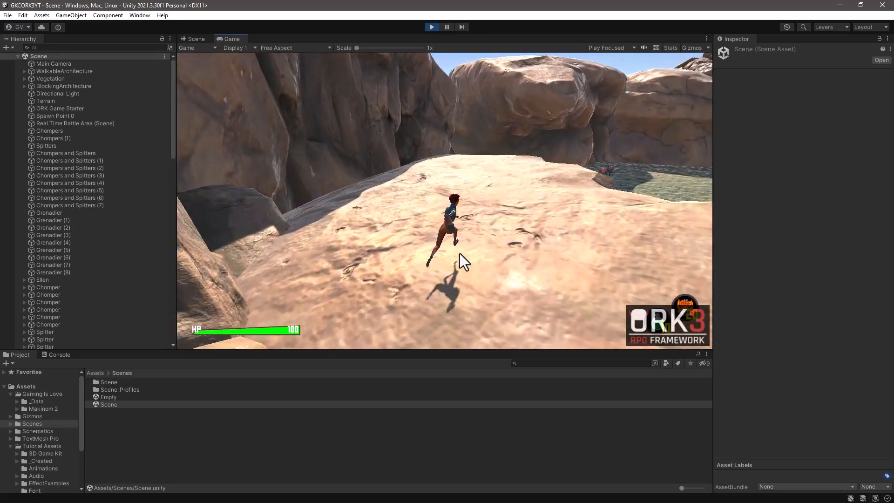
left_click(462, 247)
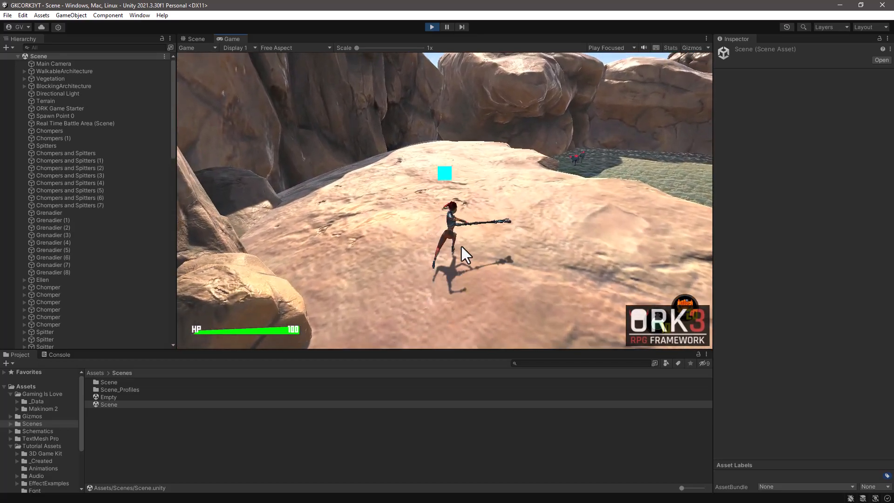
left_click(462, 247)
left_click(462, 246)
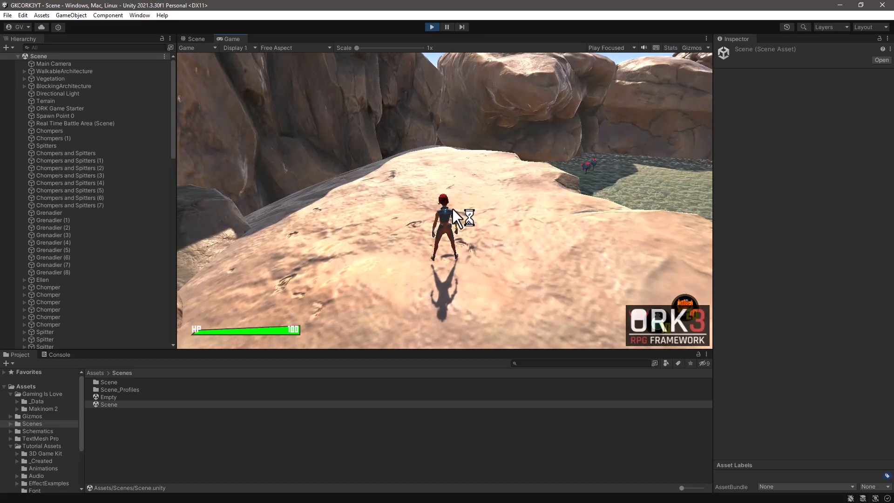
key("ctrl+p")
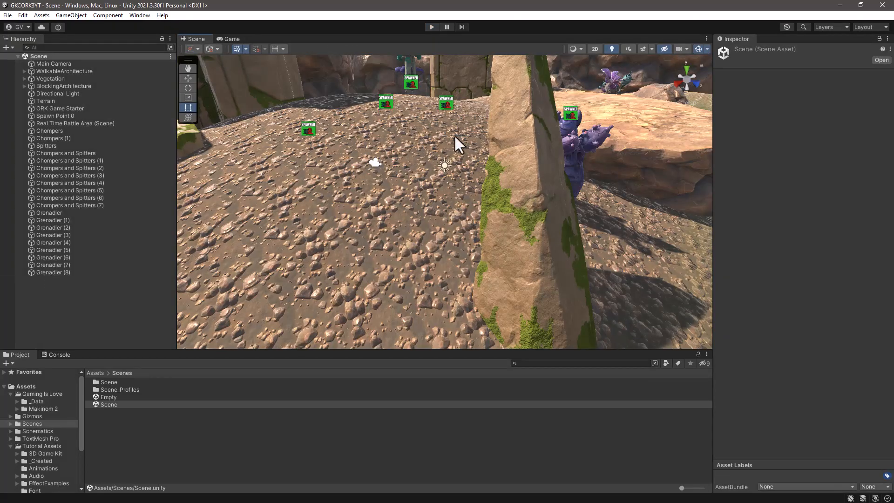
Step: Collapse the scene's object list and open the Package Manager, moving its window fully into view
left_click(18, 56)
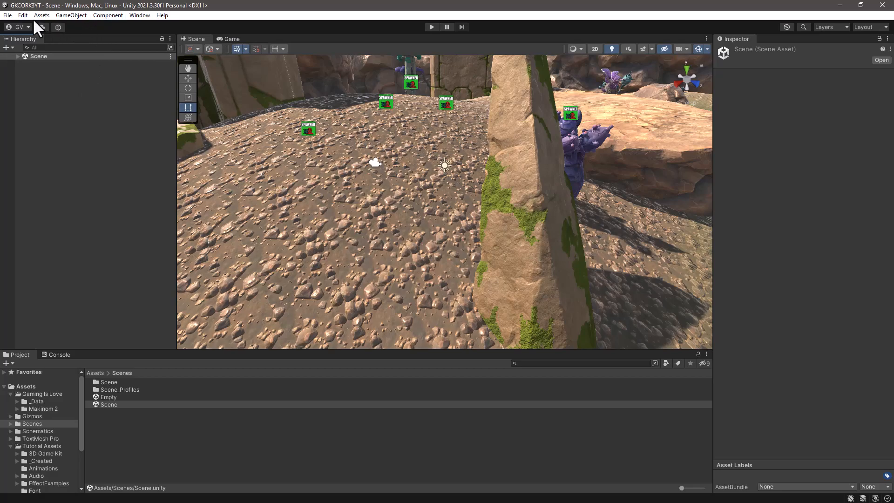
left_click(140, 14)
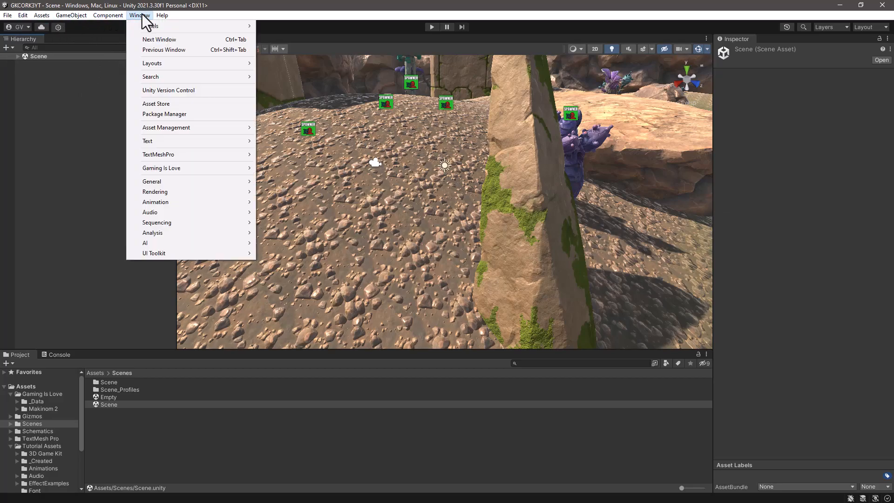
left_click(153, 115)
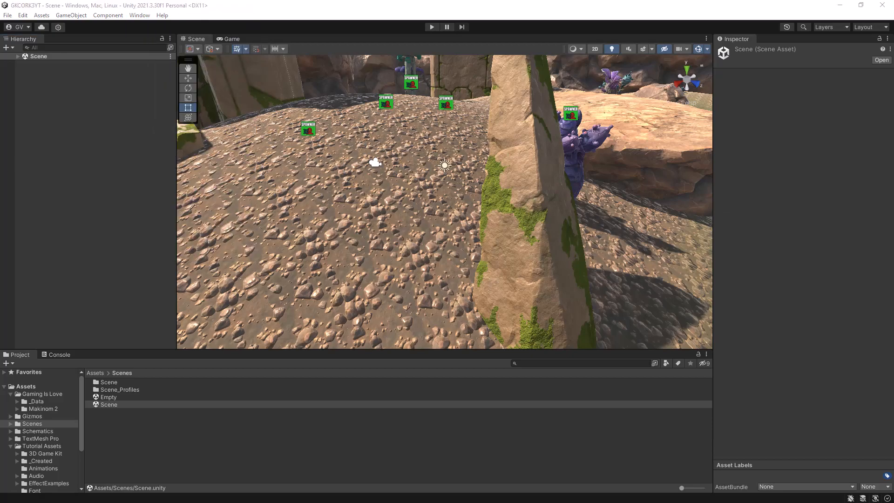
left_click_drag(187, 87, 602, 61)
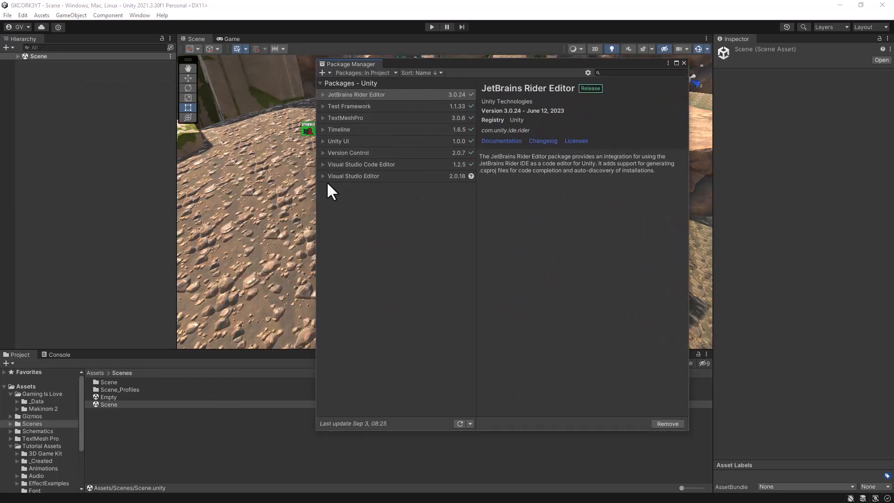
Step: Remove the Version Control, JetBrains Rider Editor and Visual Studio Code Editor packages, and update Visual Studio Editor to 2.0.20
left_click(359, 154)
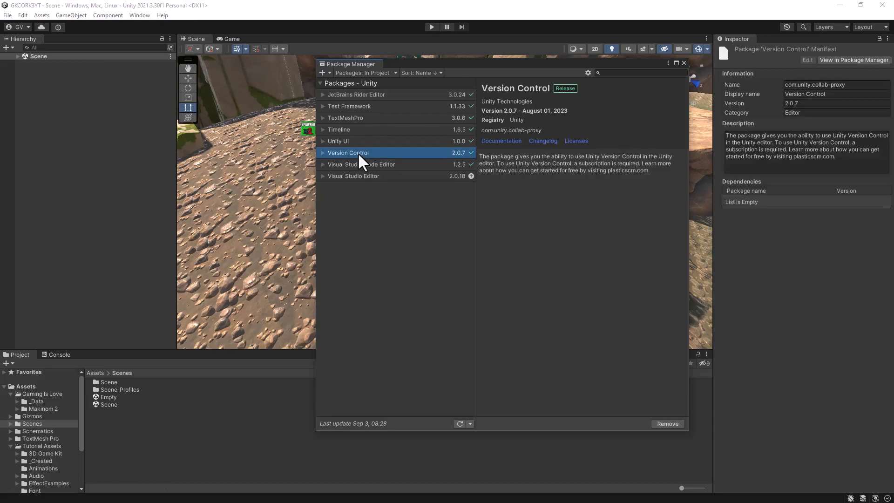
left_click(668, 423)
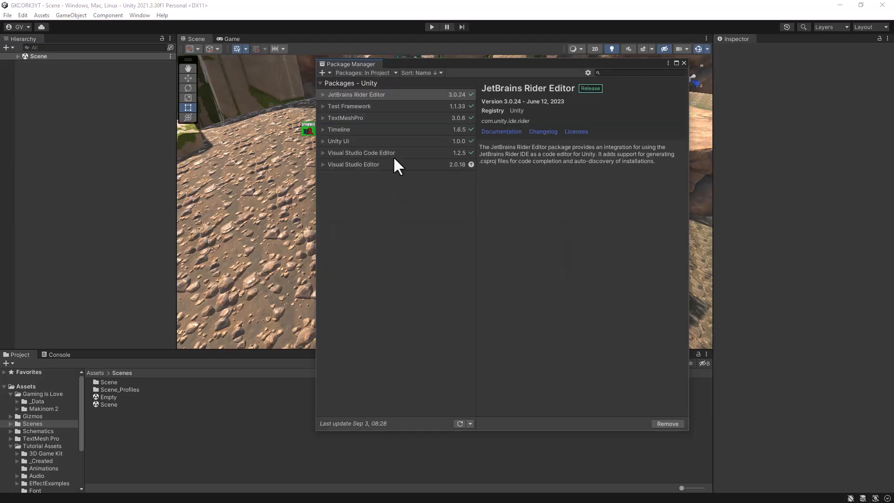
left_click(669, 424)
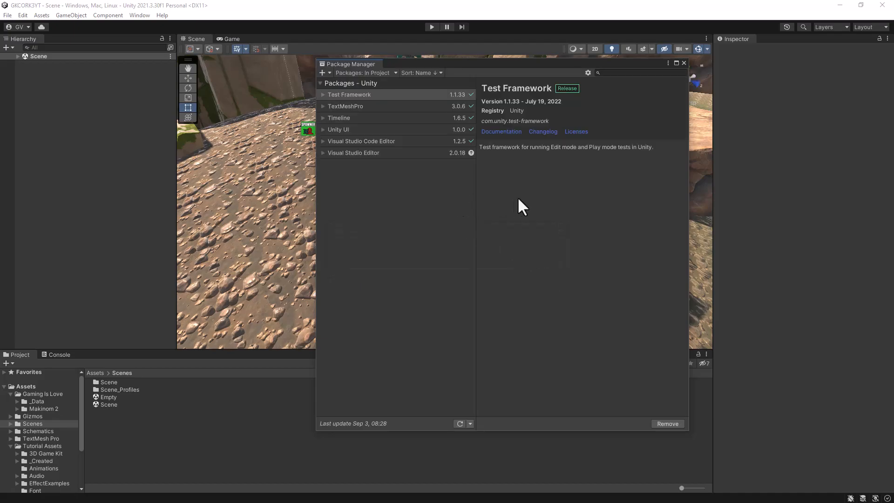
left_click(385, 140)
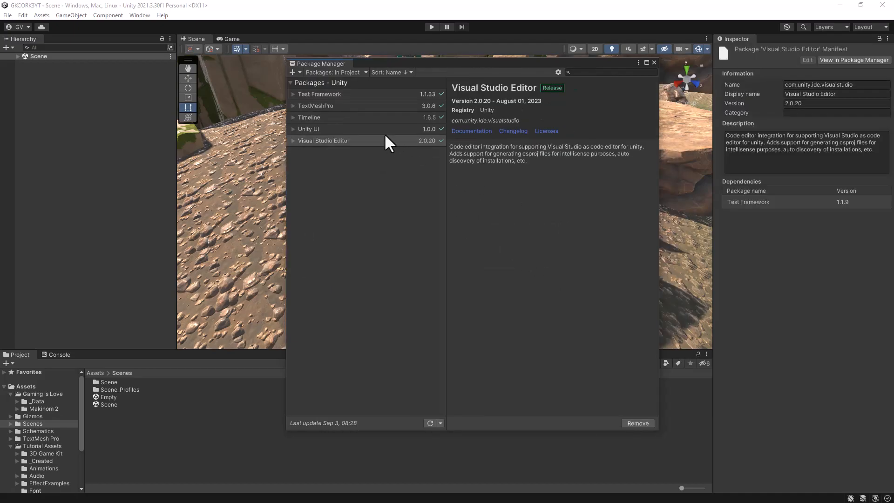
Step: Install the 2D Sprite and Post Processing packages from the Unity Registry
left_click(345, 71)
left_click(338, 82)
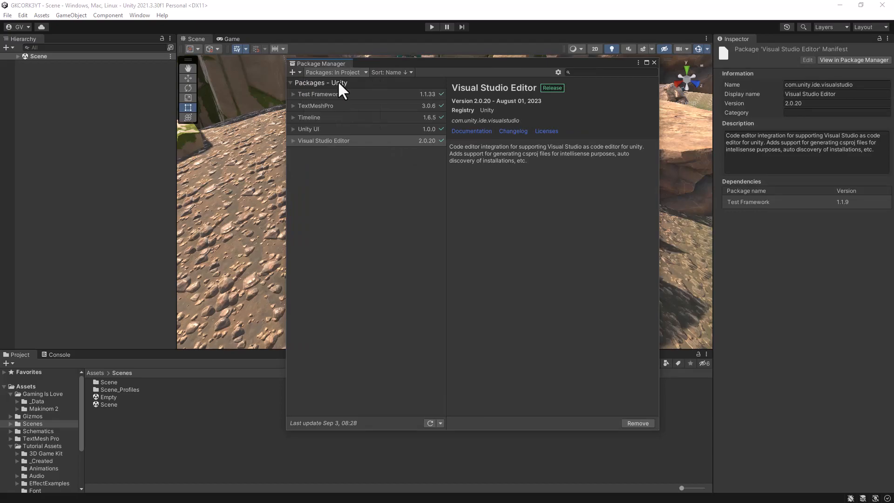
scroll(375, 209, "down", 2)
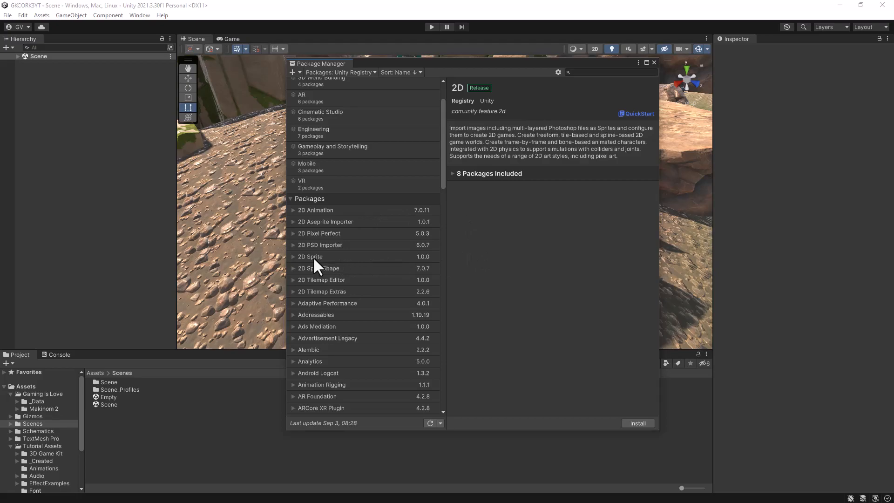
left_click(348, 256)
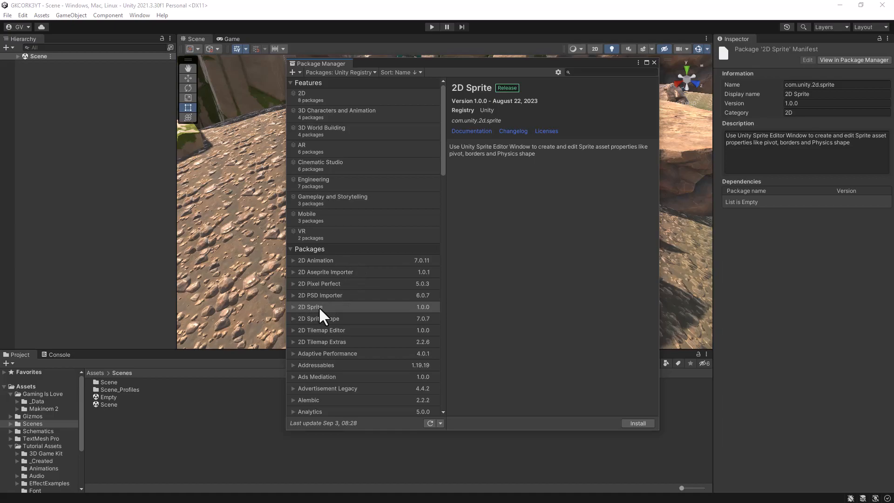
left_click(638, 424)
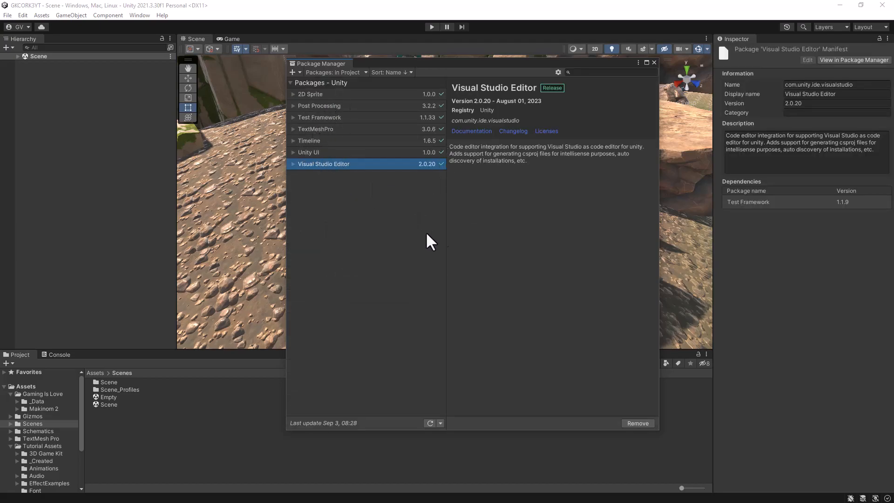
Step: Search My Assets for ORK Framework and import the preselected files of the RPG Editor: ORK Framework 3 package
left_click(350, 70)
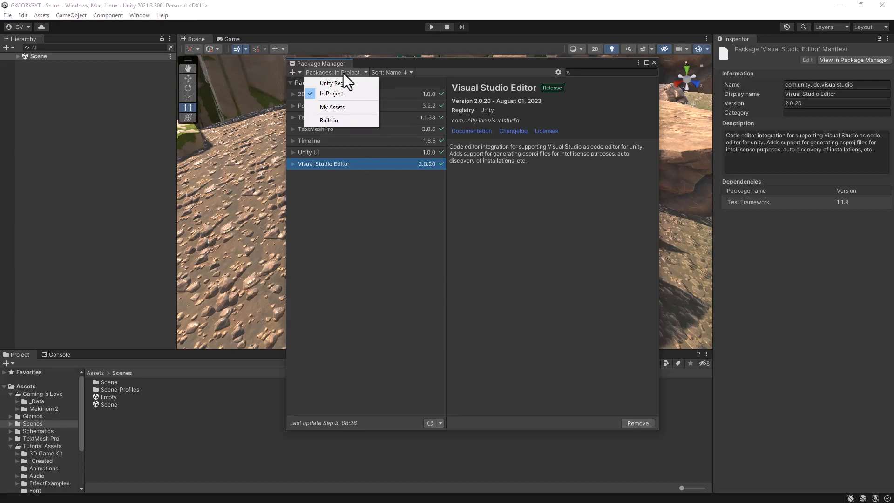
left_click(325, 108)
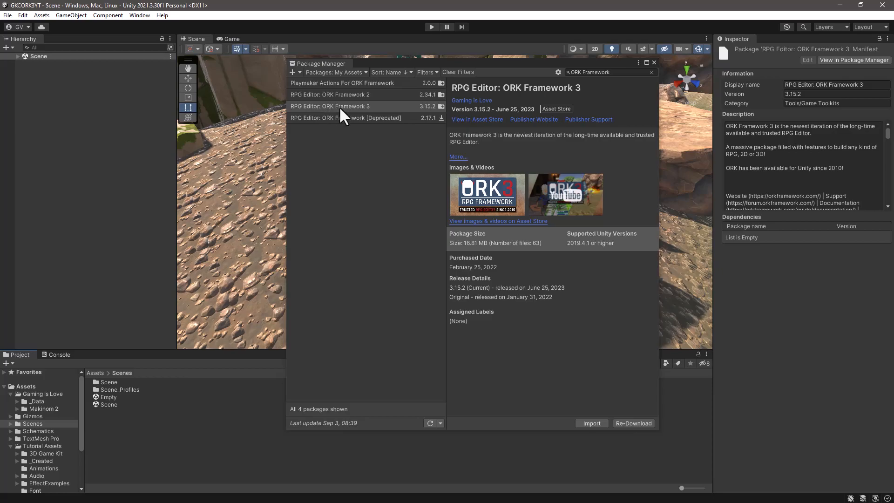
left_click(590, 424)
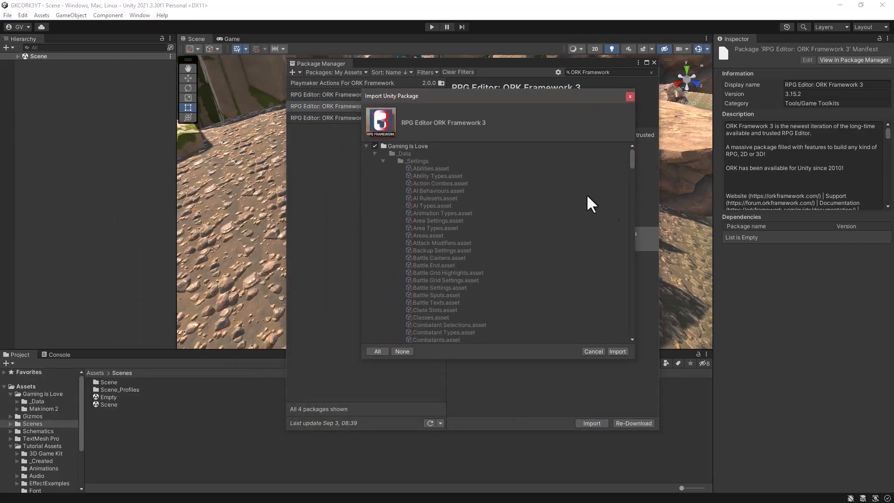
left_click_drag(630, 156, 629, 305)
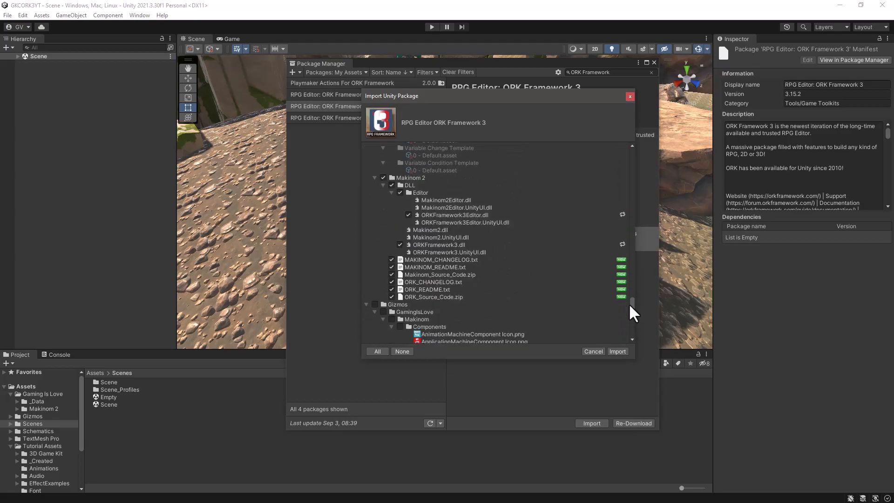
left_click(618, 352)
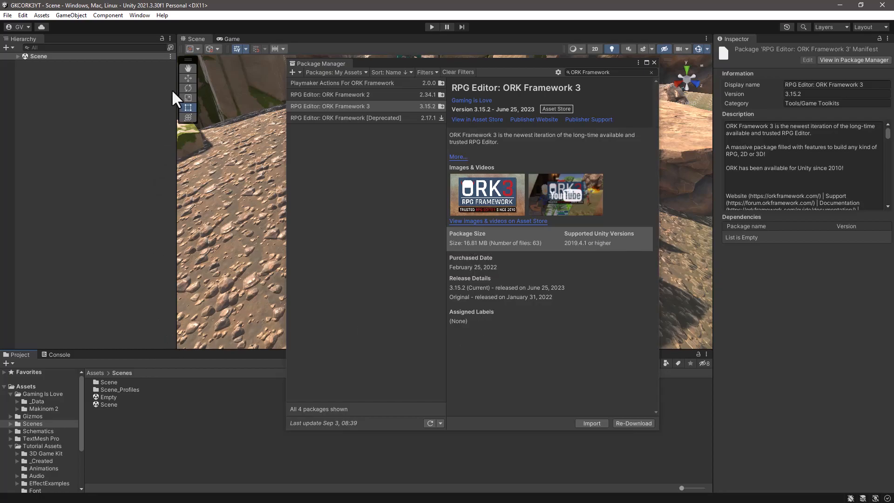
Step: Enlarge the project file browser's height and open the Empty scene
left_click_drag(105, 349, 110, 294)
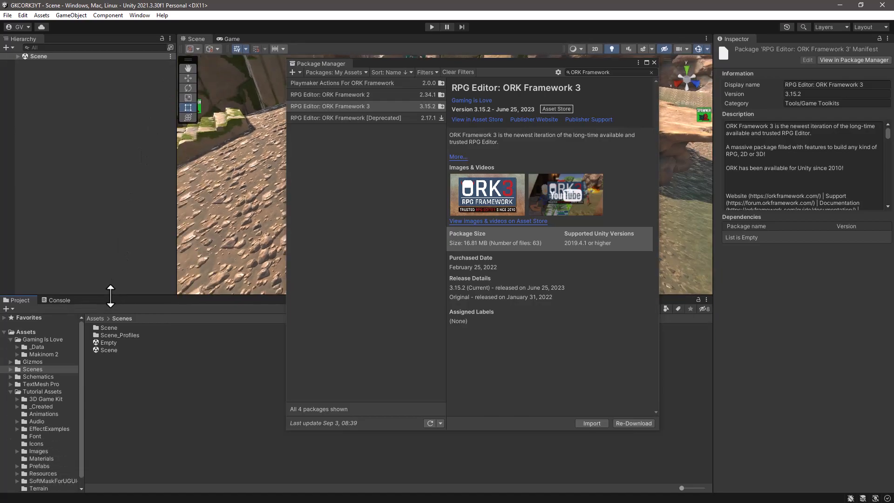
double_click(105, 343)
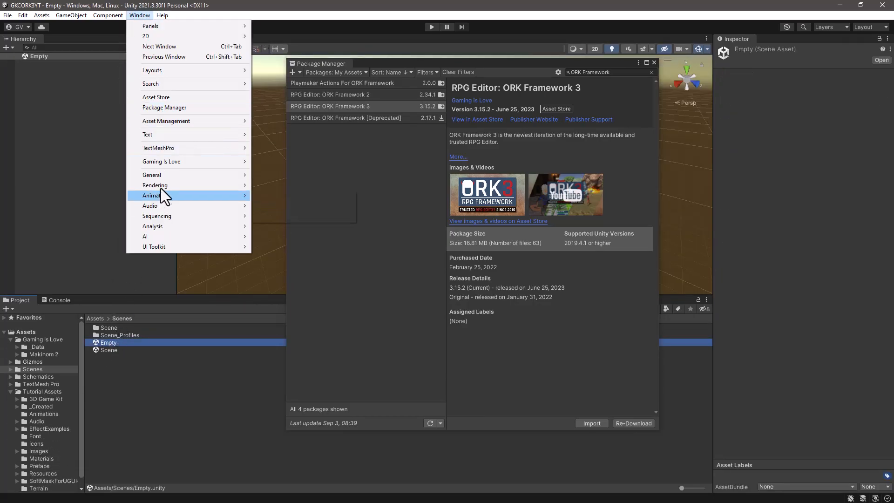
Step: Open the Makinom editor, check the ORK Framework licence information, and save the settings before closing the editor
mouse_move(166, 160)
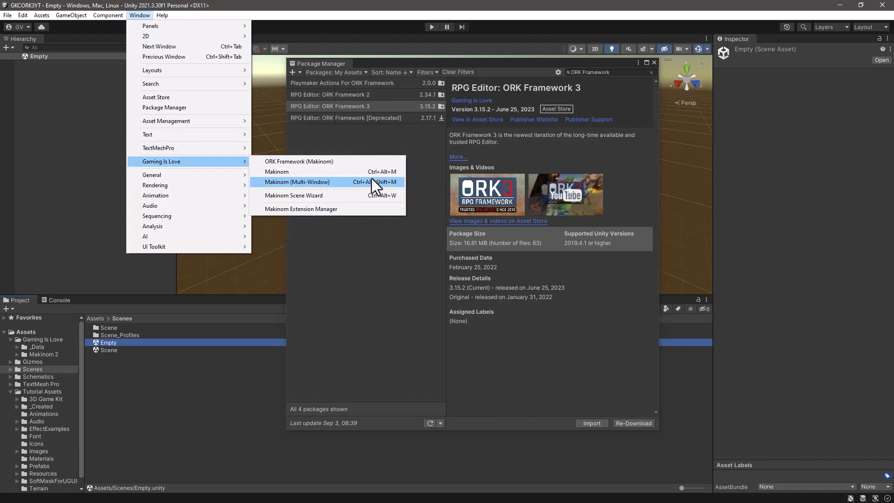
left_click(325, 173)
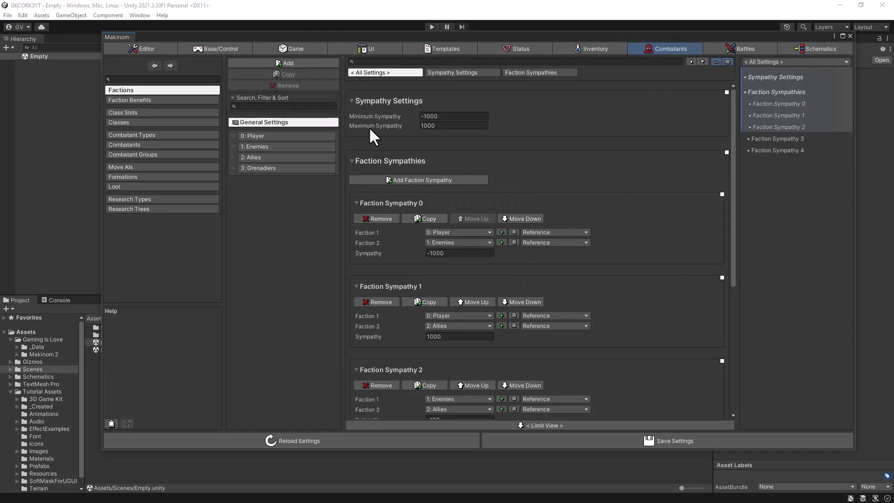
left_click(139, 49)
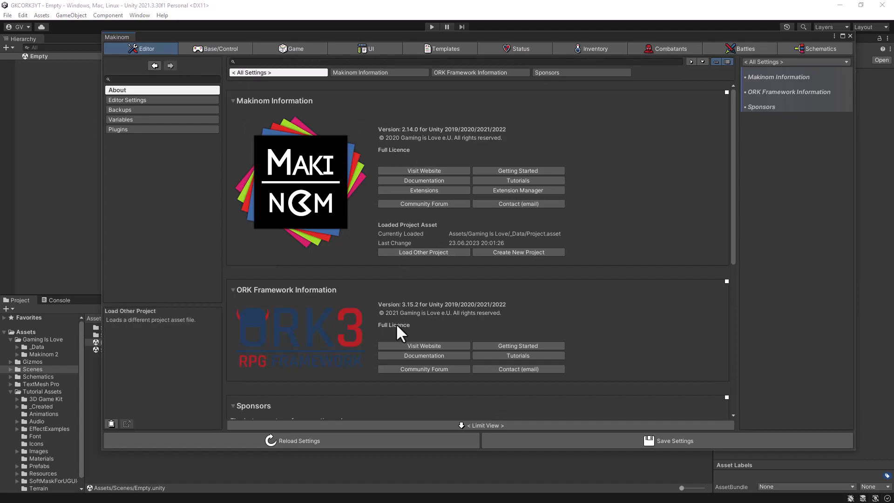
left_click(622, 439)
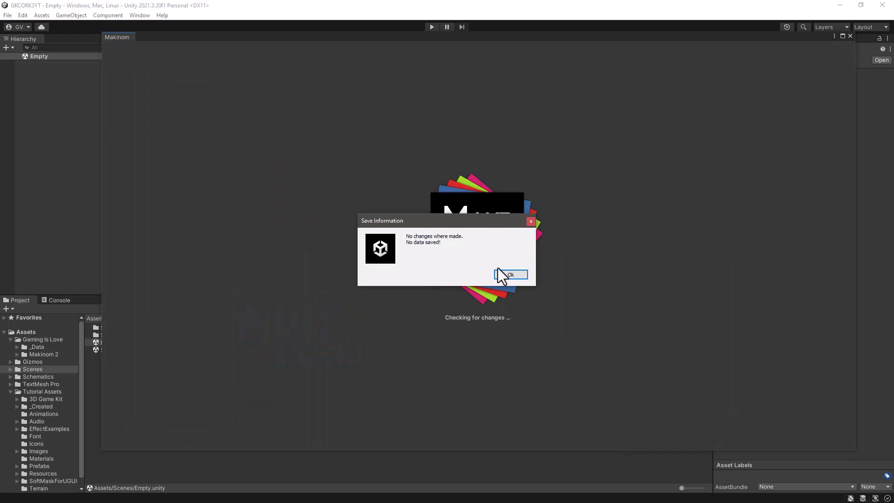
left_click(509, 275)
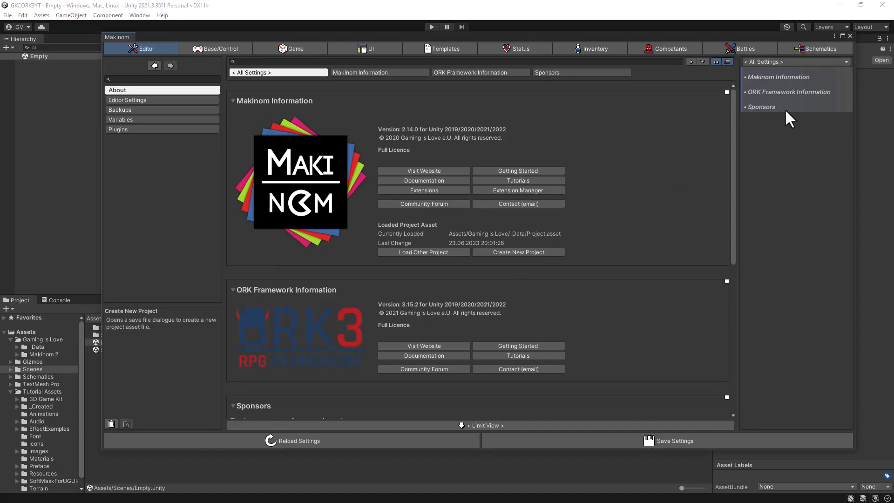
left_click(849, 36)
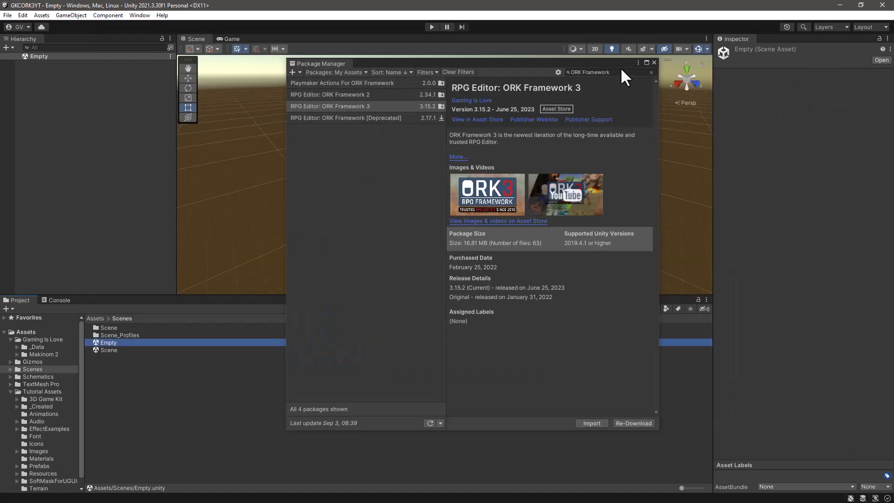
Step: Find Game Kit Controller in My Assets by searching GKC, import its preselected files including project settings, and close the Package Manager
left_click_drag(465, 62, 471, 28)
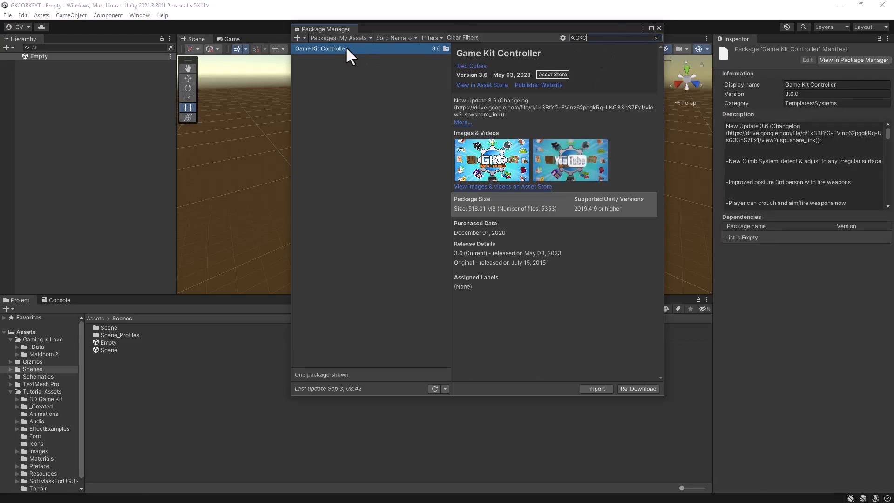
left_click(600, 389)
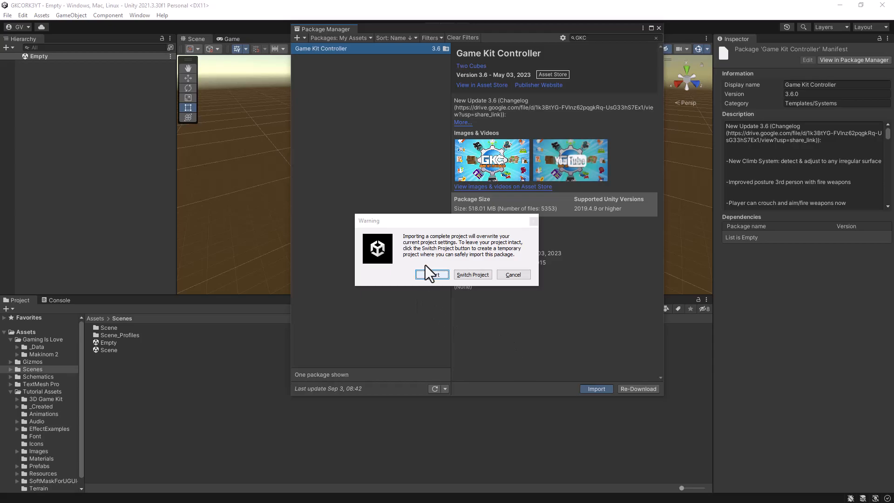
left_click_drag(440, 223, 453, 222)
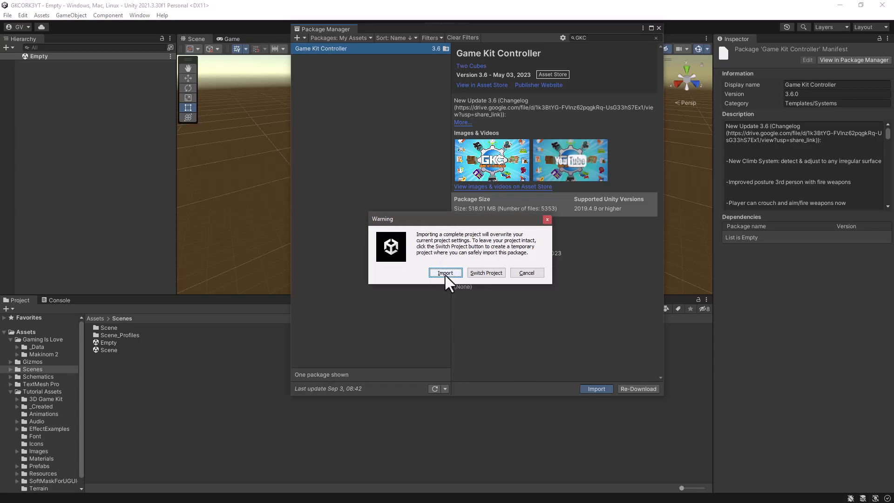
left_click(445, 273)
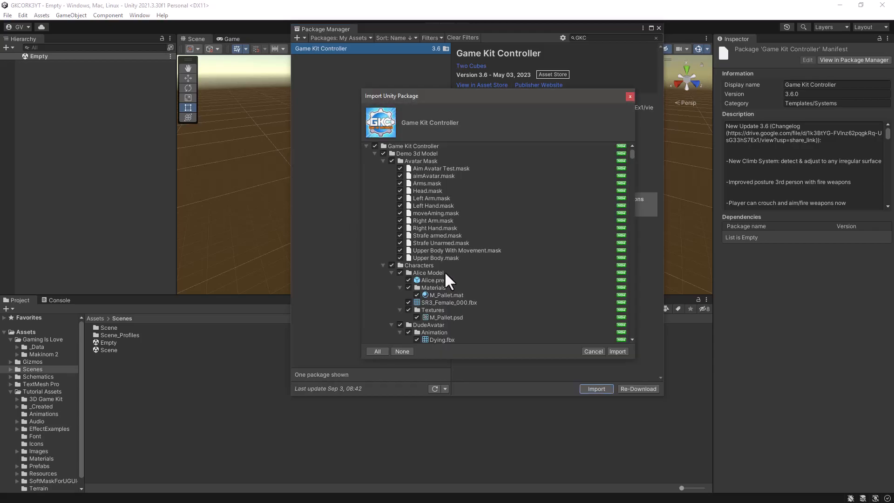
left_click_drag(633, 152, 608, 337)
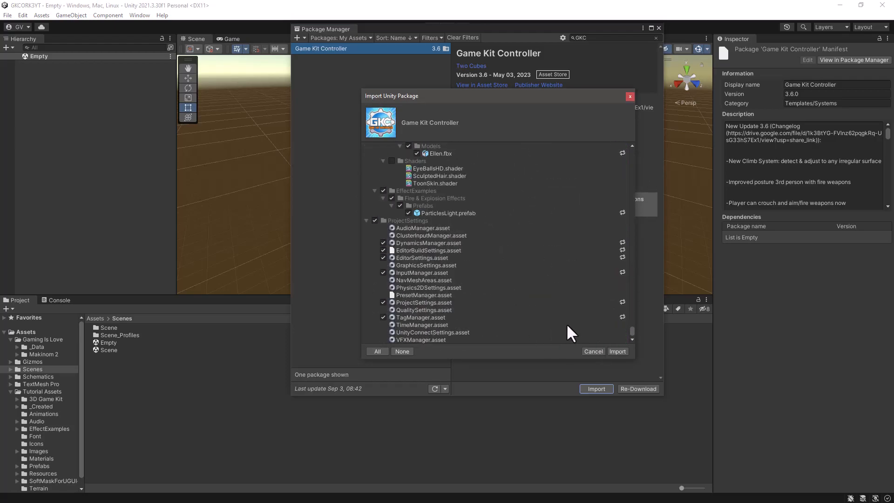
left_click(614, 350)
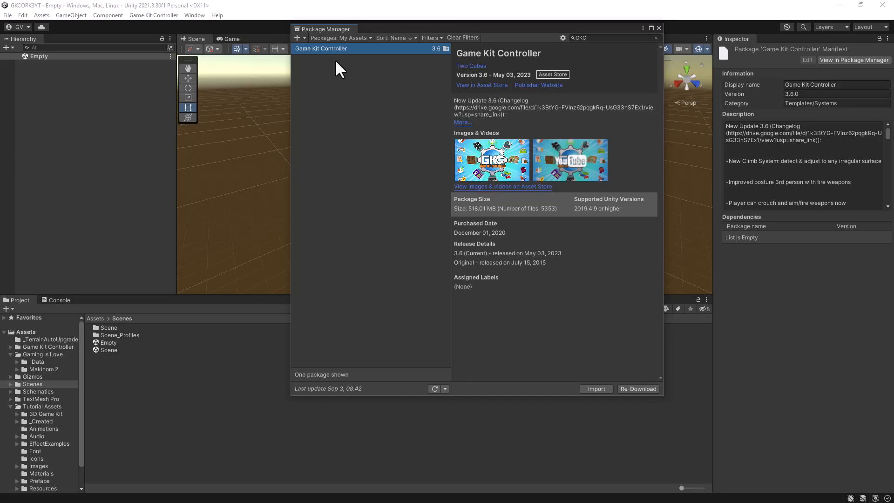
left_click(339, 38)
left_click(339, 38)
left_click(658, 28)
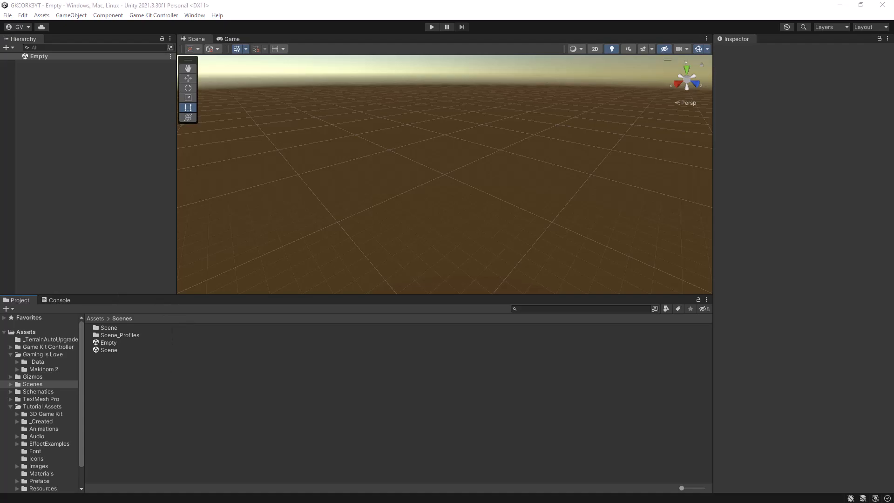
Step: Import all files of Slice System 3.6.unitypackage from the ORK3GKC Downloads folder into the project
left_click_drag(0, 74, 548, 104)
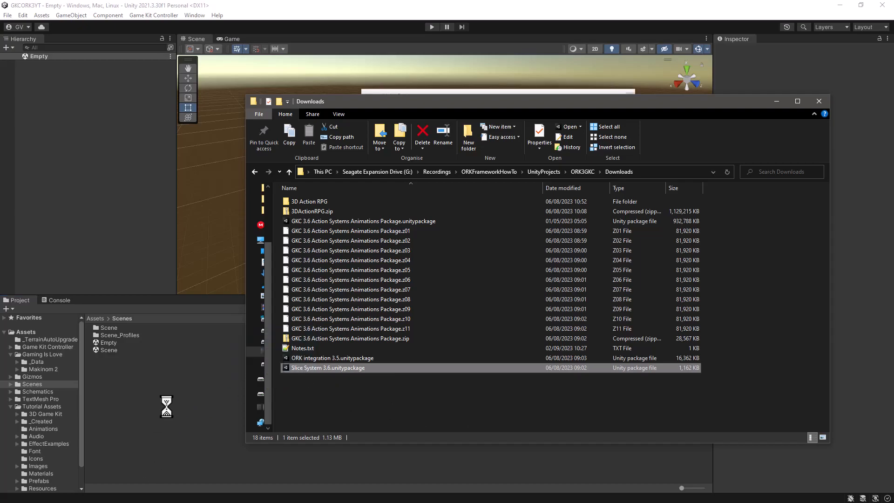
left_click_drag(599, 99, 299, 446)
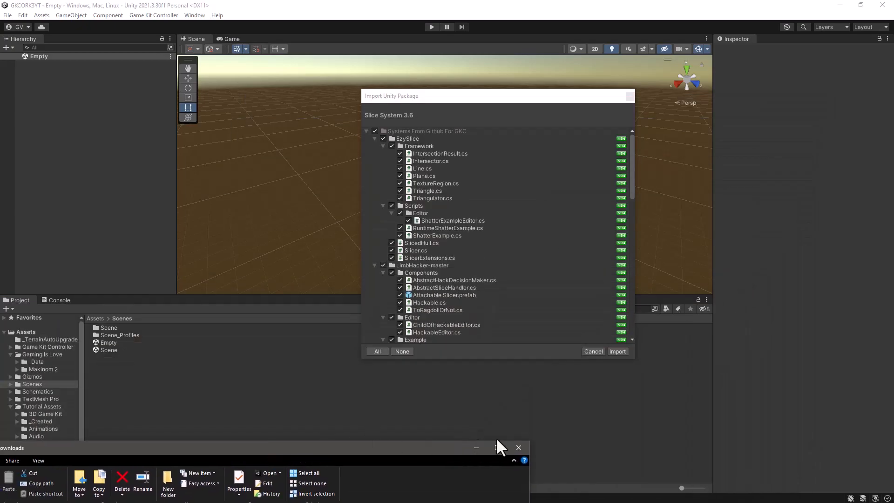
left_click(618, 351)
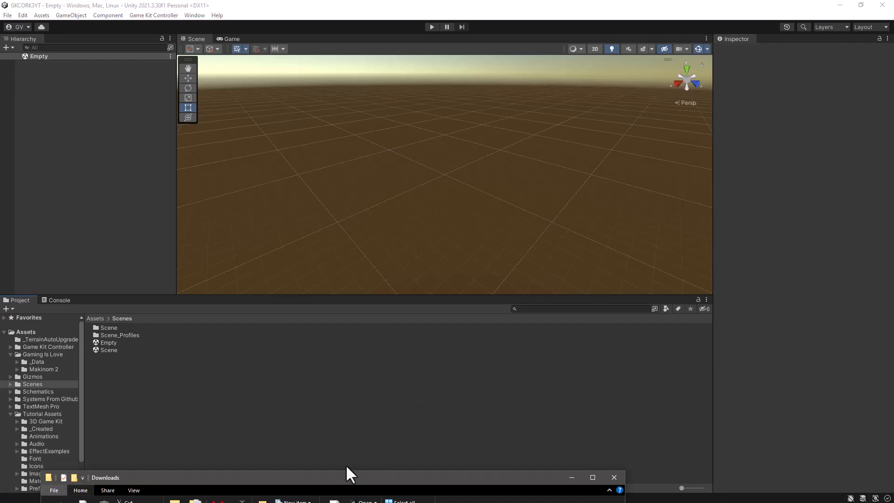
Step: Import all files of ORK integration 3.5.unitypackage from the Downloads folder into the project
left_click_drag(323, 476, 671, 119)
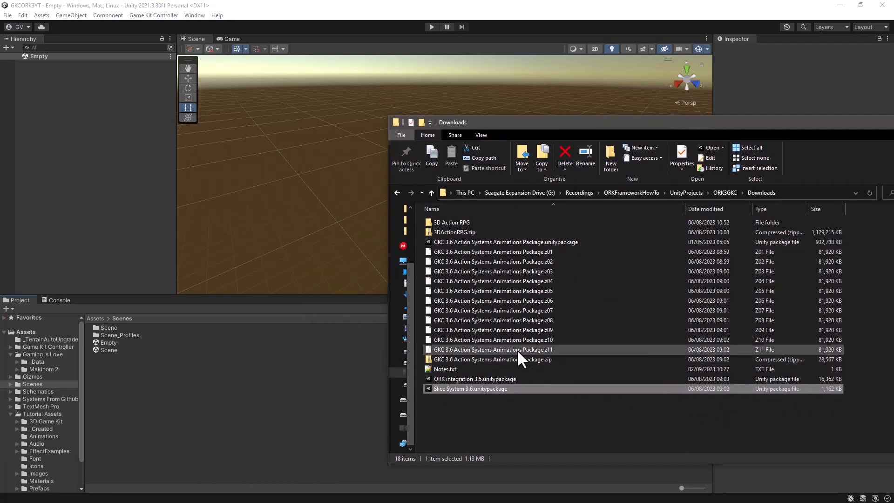
left_click(454, 378)
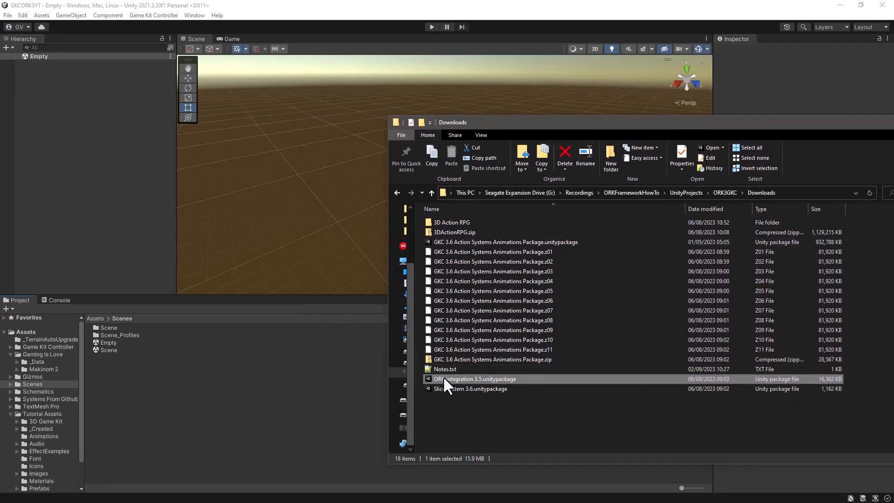
left_click_drag(209, 419, 211, 420)
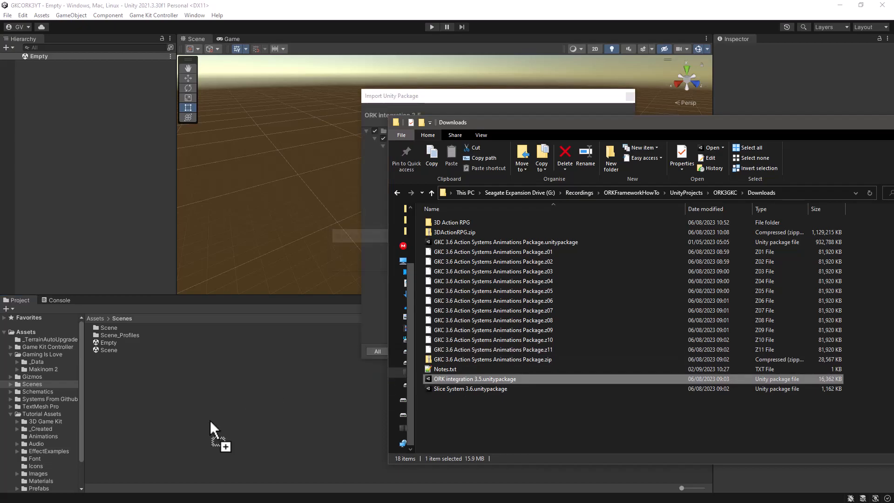
left_click_drag(481, 96, 202, 98)
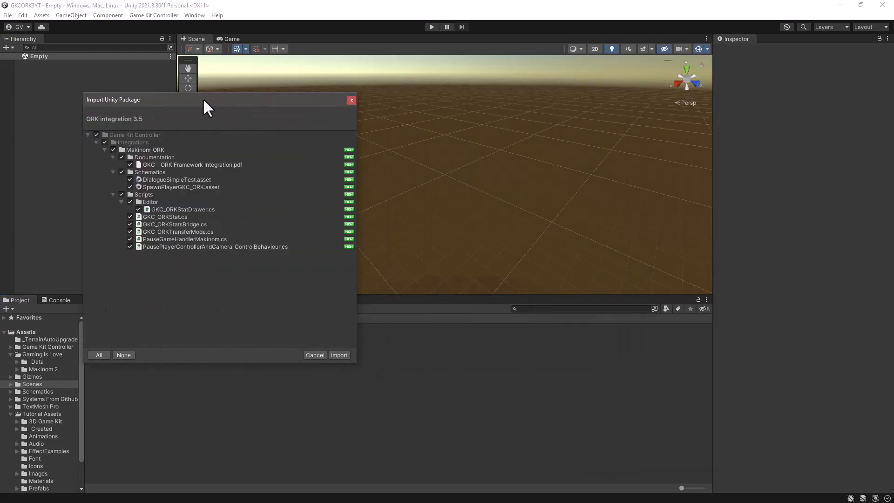
left_click(339, 355)
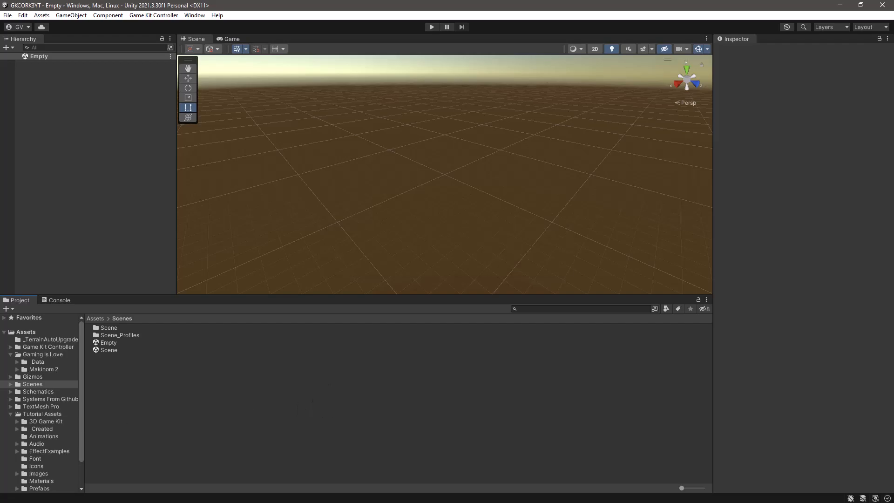
Step: Import GKC 3.6 Action Systems Animations Package.unitypackage from the Downloads folder as a custom package with all its files
key("alt+Tab")
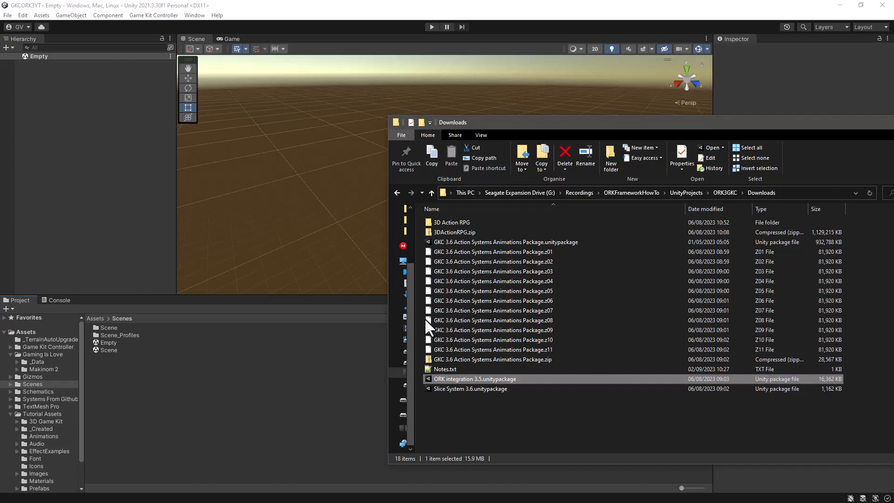
left_click(490, 241)
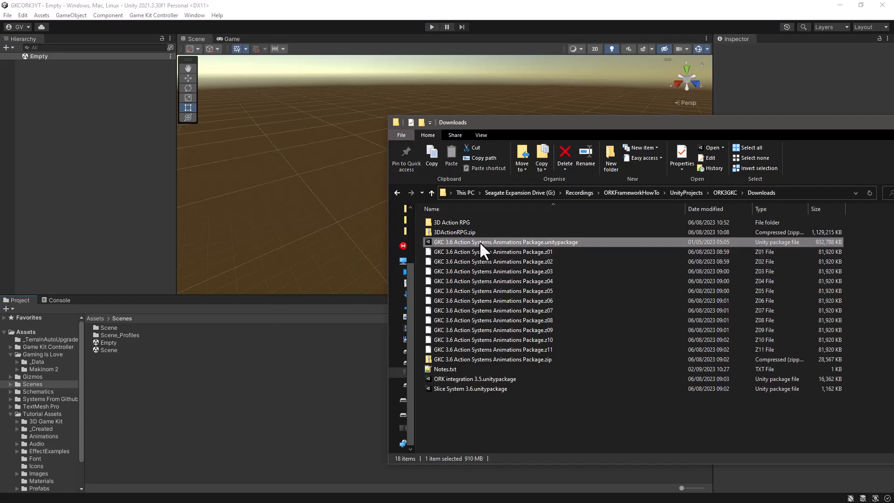
right_click(109, 371)
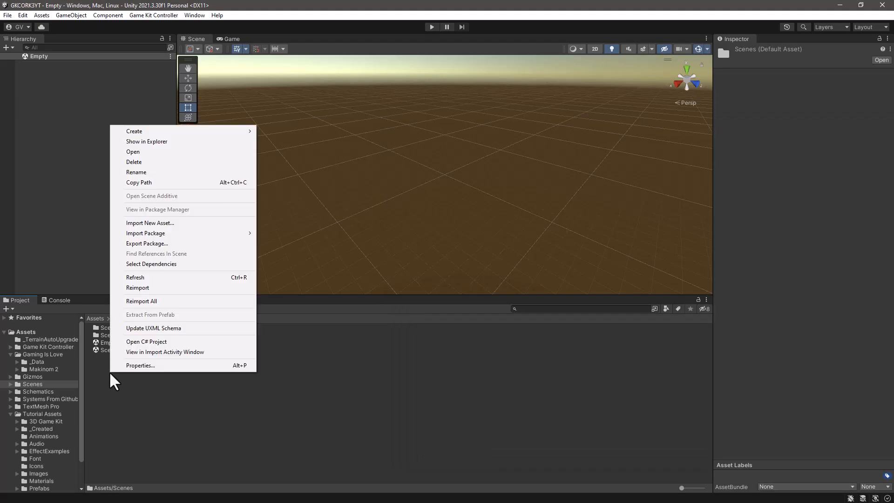
mouse_move(166, 234)
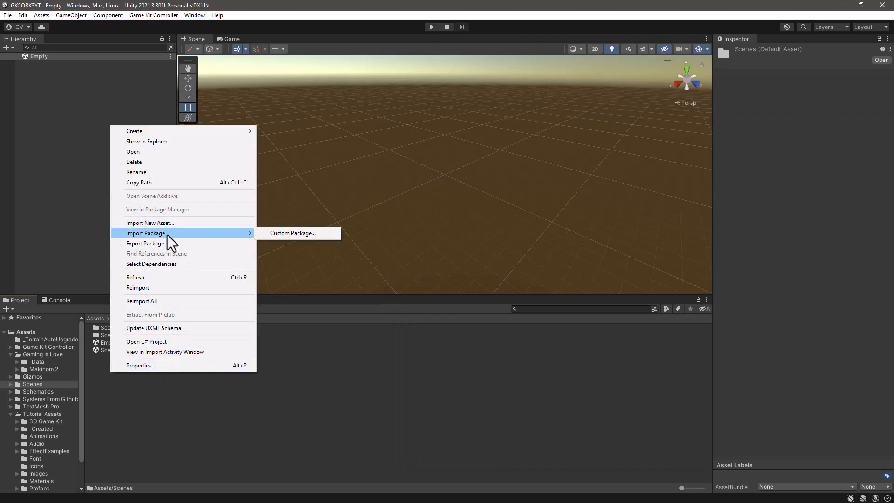
left_click(292, 235)
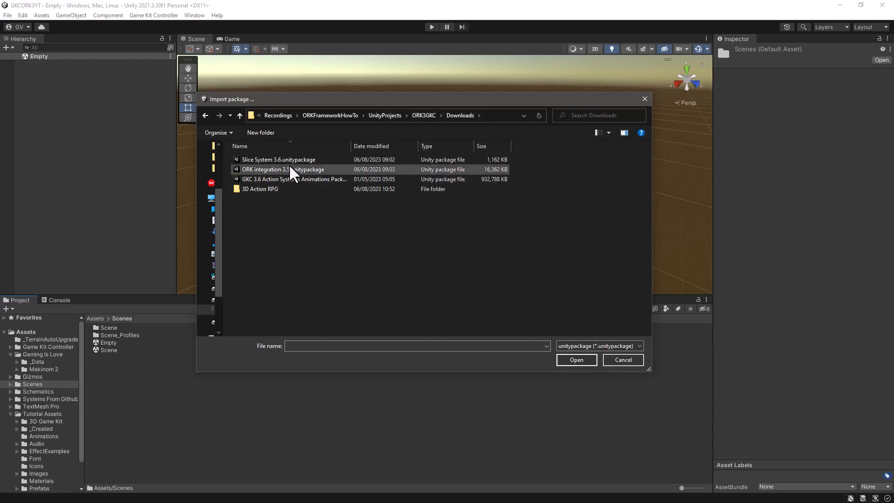
left_click(271, 178)
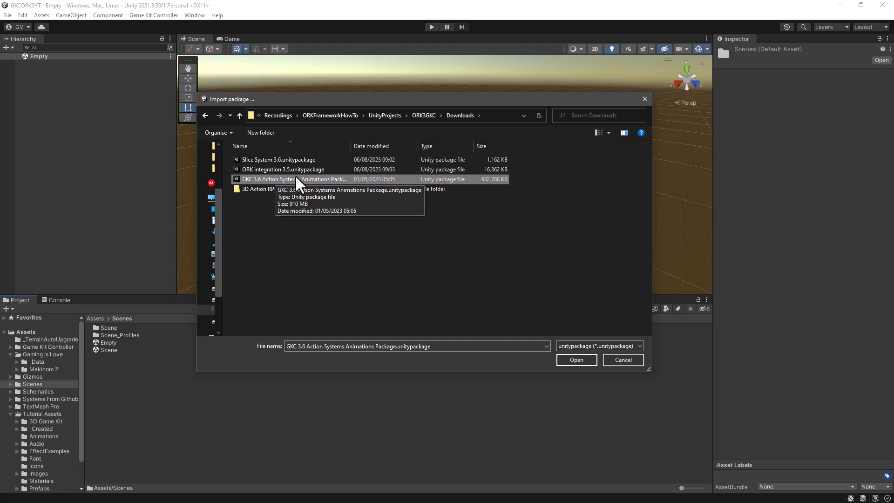
left_click(576, 359)
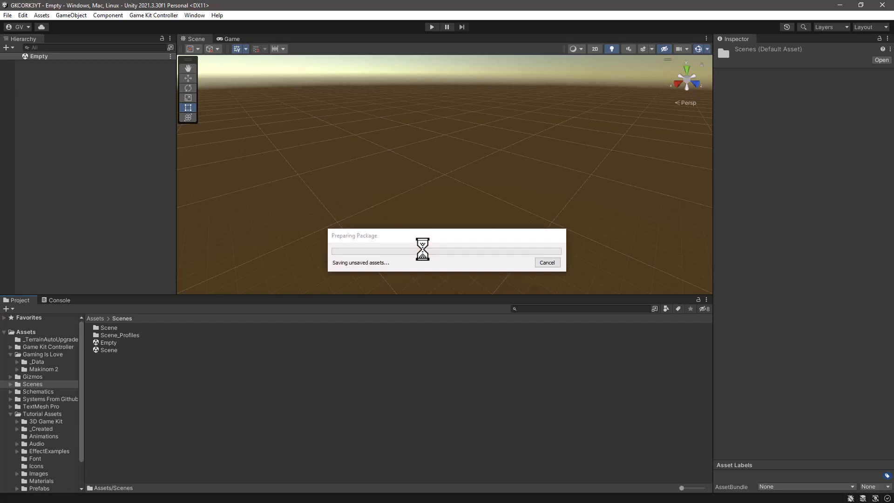
left_click_drag(248, 98, 466, 102)
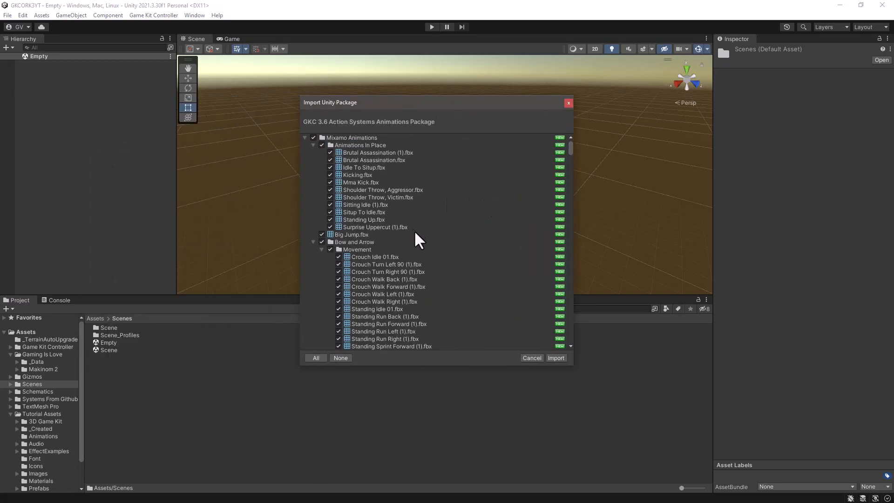
left_click_drag(571, 145, 556, 344)
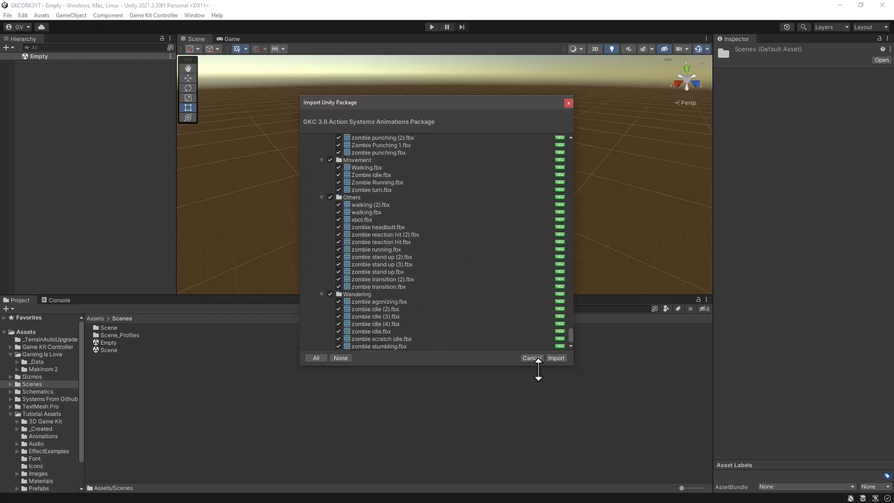
left_click(556, 358)
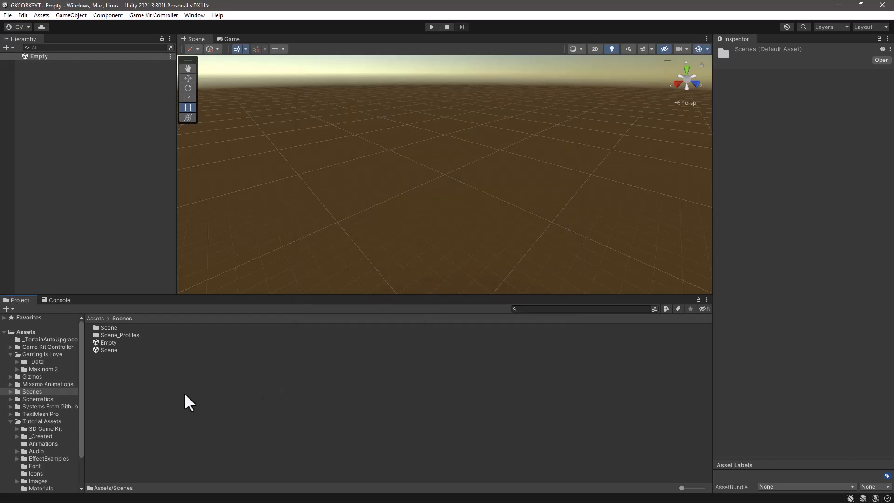
Step: Widen the project folder tree, collapse Tutorial Assets and Gaming Is Love, and review the Systems From Github For GKC and Mixamo Animations folders
left_click_drag(82, 371, 144, 372)
left_click(10, 421)
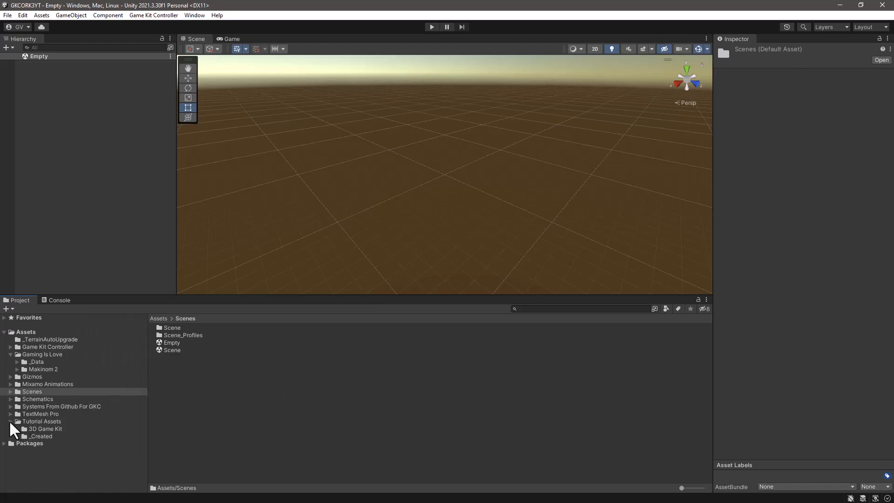
left_click(58, 407)
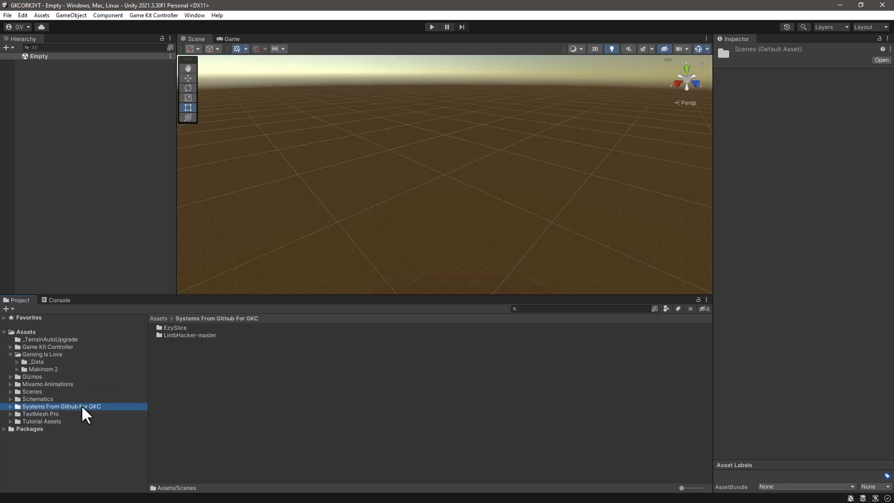
left_click(30, 383)
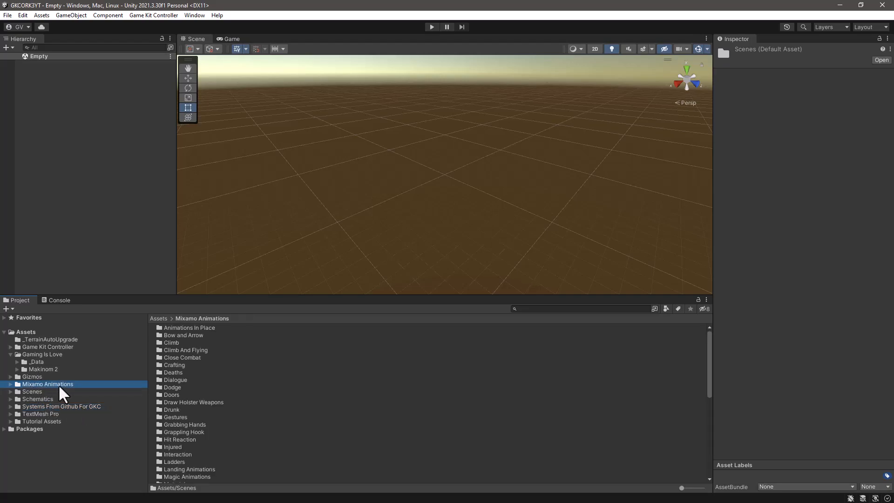
left_click(10, 354)
left_click(26, 332)
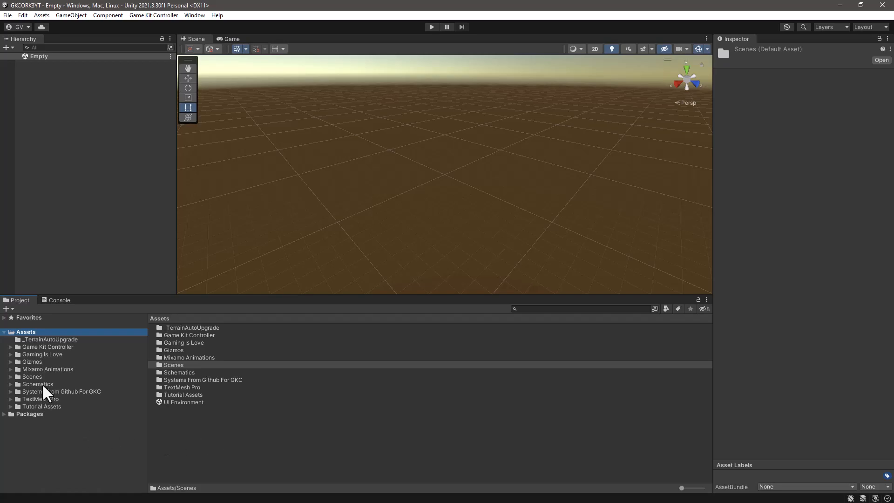
Step: Open the scene named Scene from the Scenes folder and run it in play mode
left_click(29, 376)
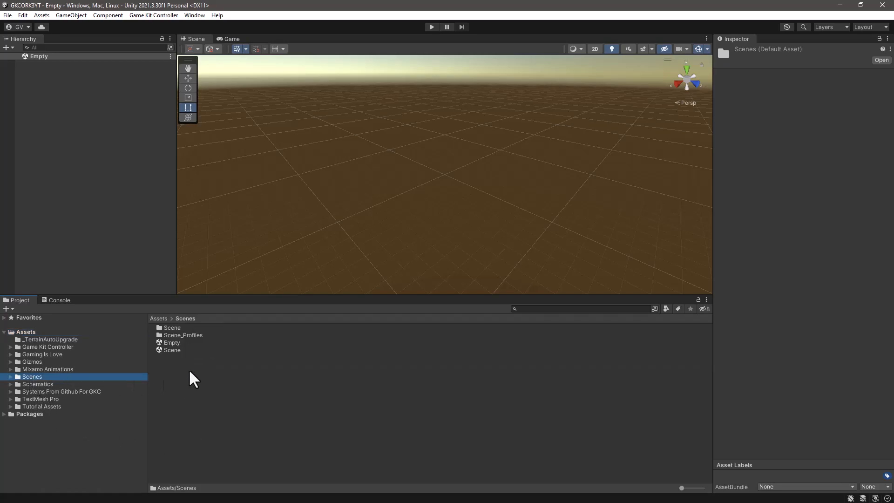
left_click(170, 350)
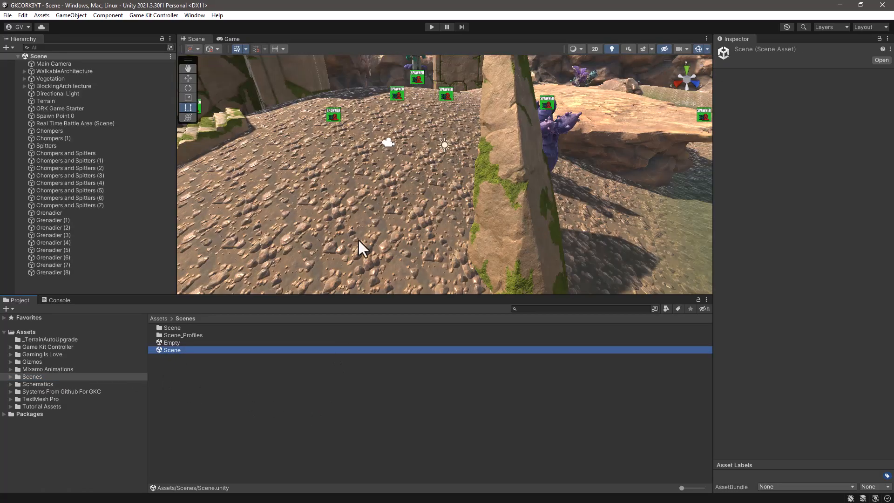
left_click(432, 24)
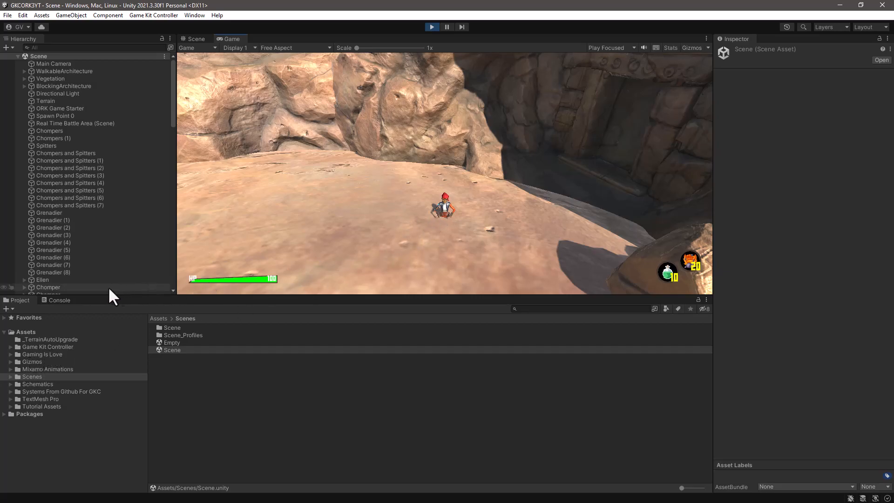
Step: Inspect the Animator of the spawned Ellen character, locating its EllenAvatar asset in the project and checking its controller
left_click(43, 279)
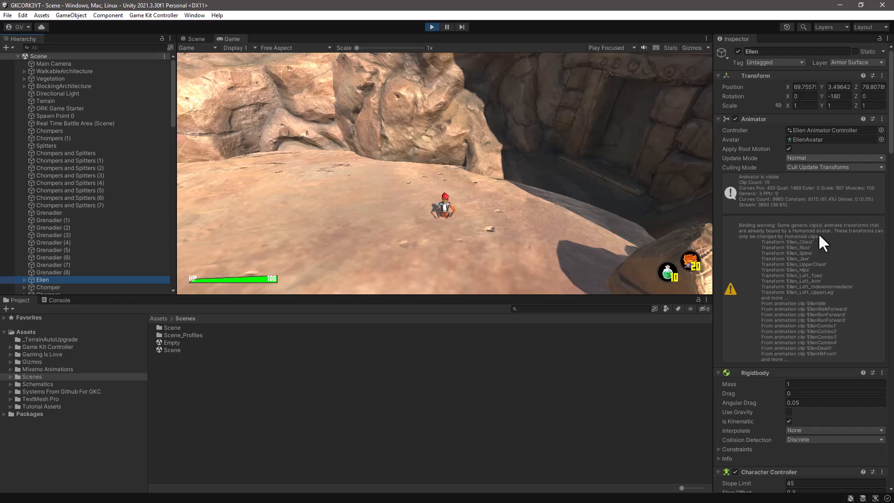
left_click(813, 139)
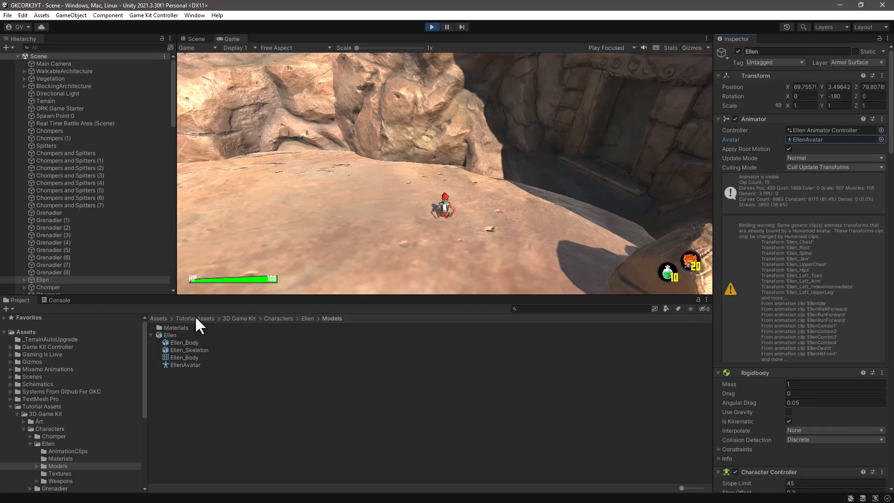
left_click(826, 130)
left_click(825, 135)
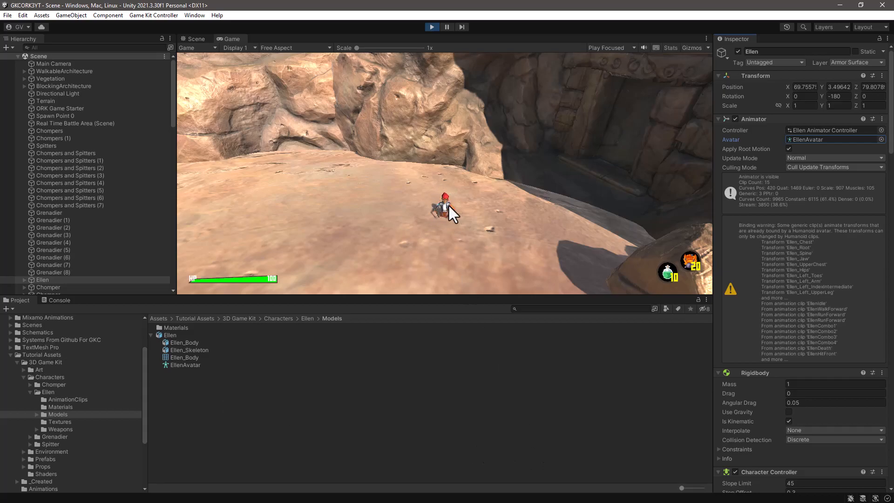
left_click(74, 399)
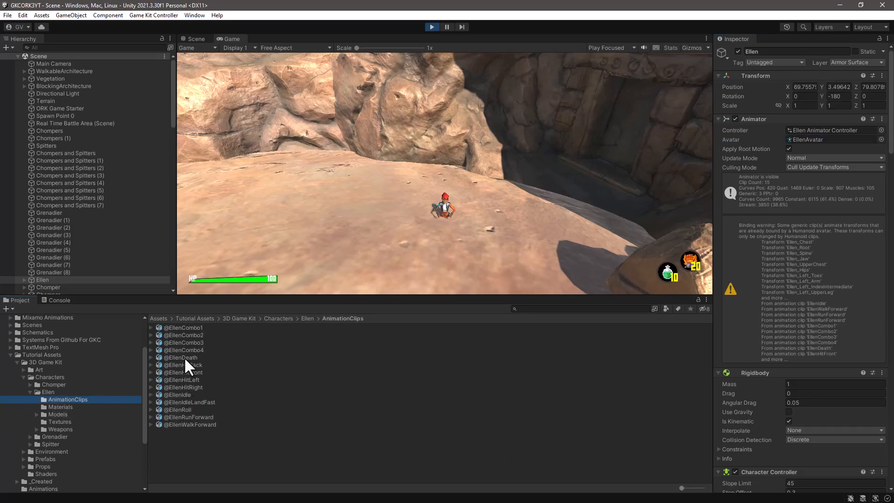
left_click(177, 394)
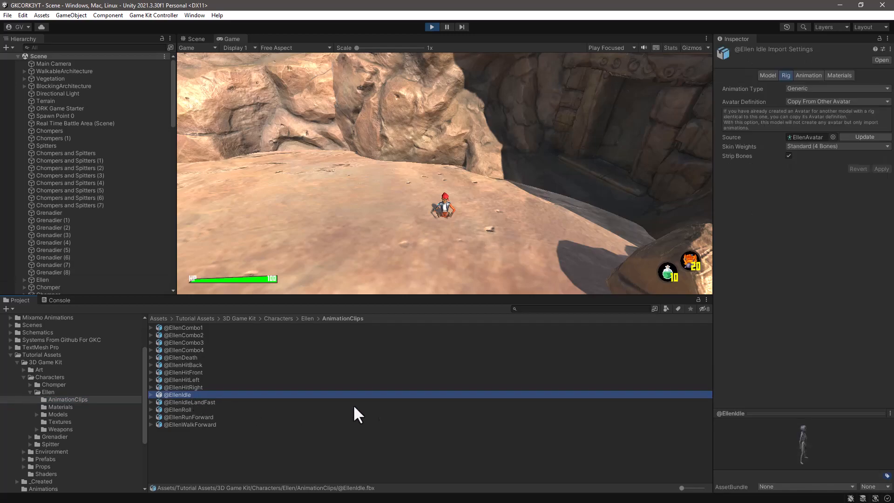
left_click(807, 137)
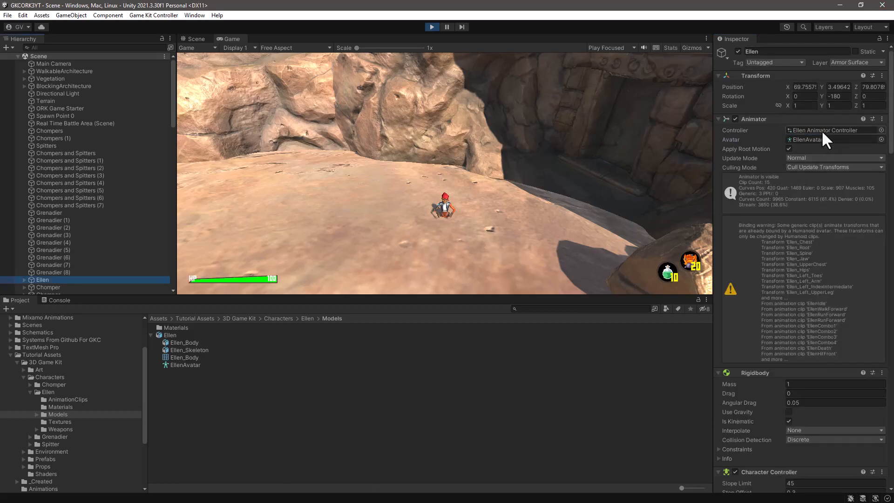
Step: Open the Ellen Animator Controller from Ellen's Animator component and examine its Base Layer states
left_click(821, 130)
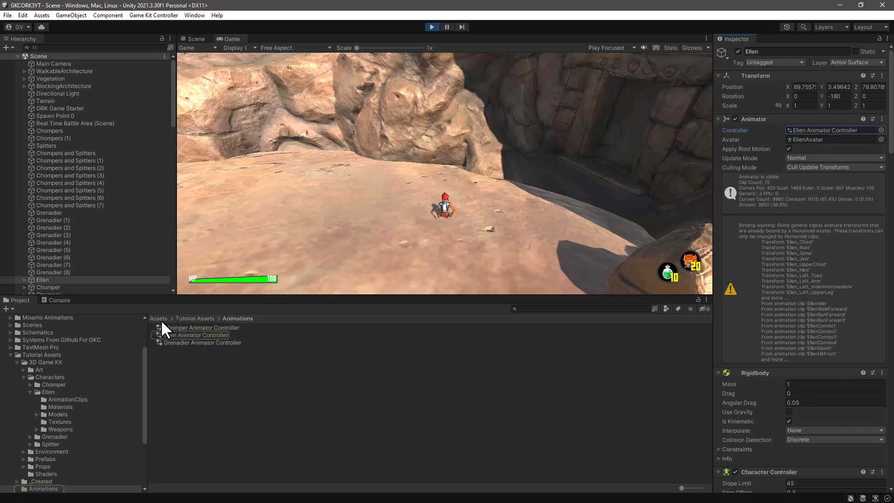
left_click(189, 334)
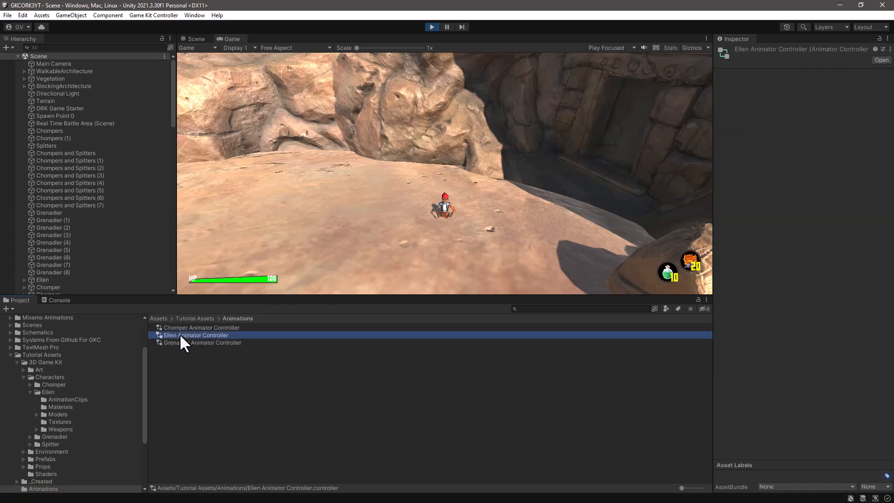
double_click(183, 335)
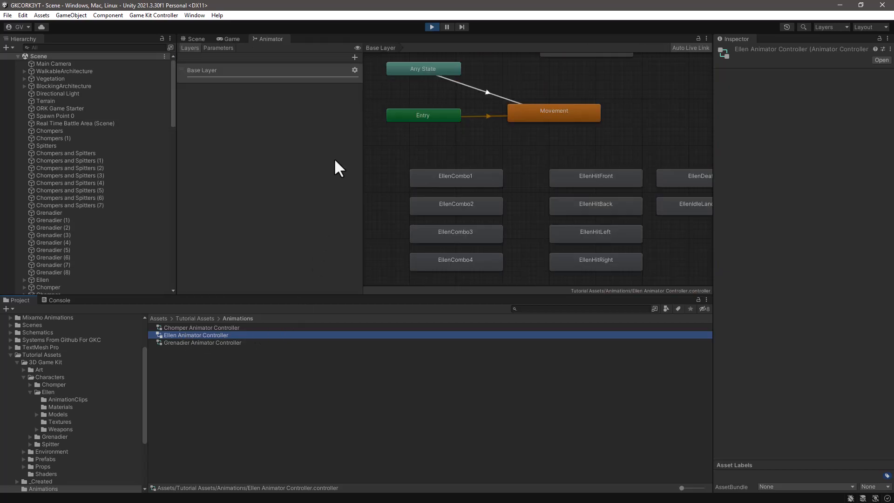
left_click(612, 149)
right_click(604, 153)
left_click(634, 125)
middle_click_drag(638, 124, 590, 202)
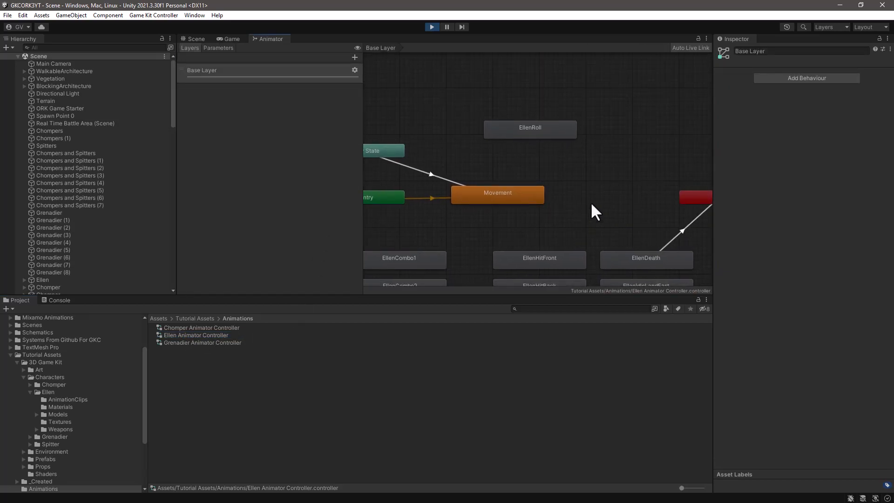
Step: Inspect the Movement state's blend tree, tracing its EllenIdle motion to the source file's rig settings and avatar
double_click(512, 195)
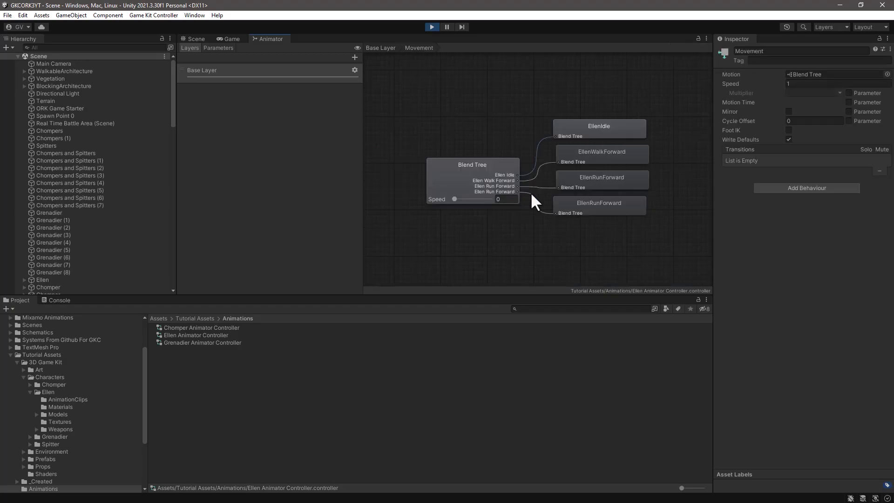
left_click(450, 182)
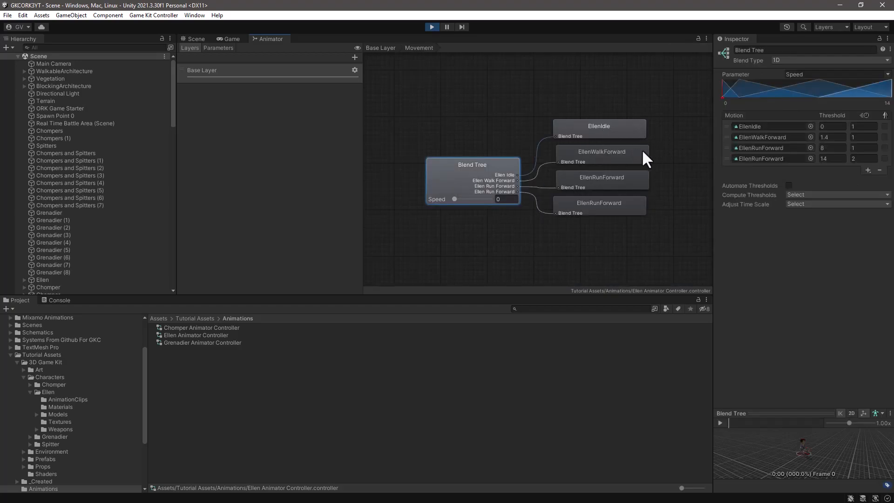
left_click(758, 126)
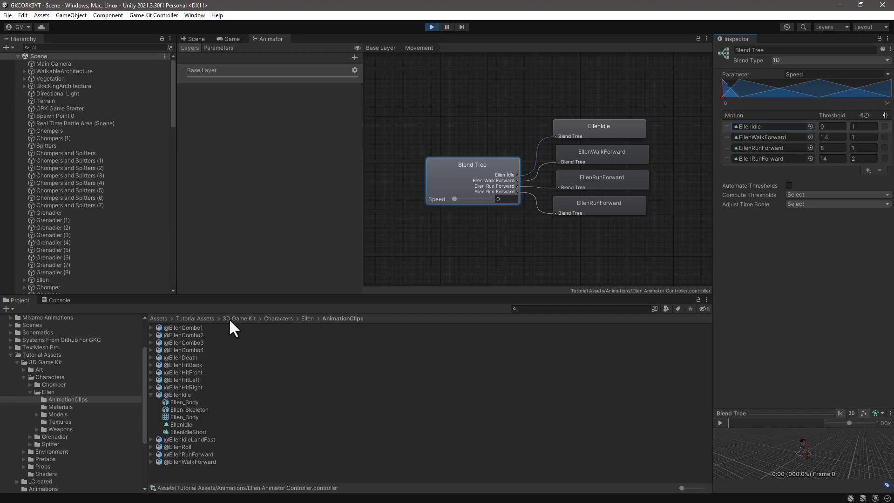
left_click(181, 395)
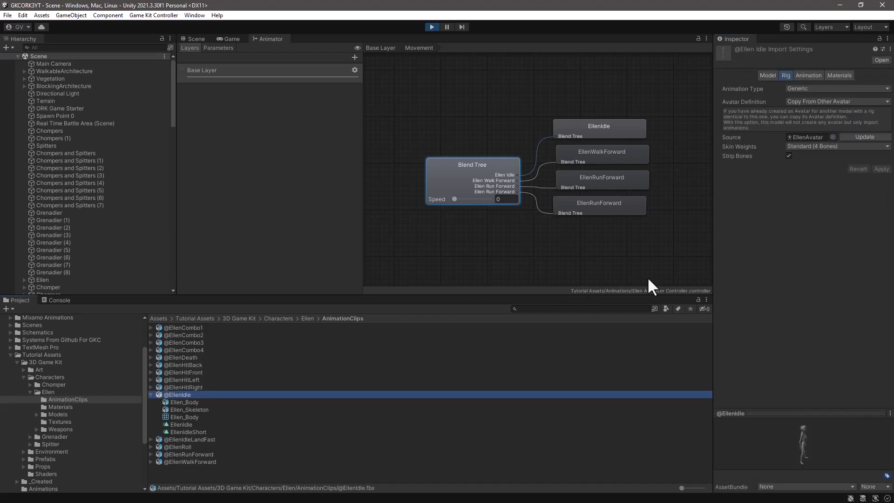
left_click(809, 137)
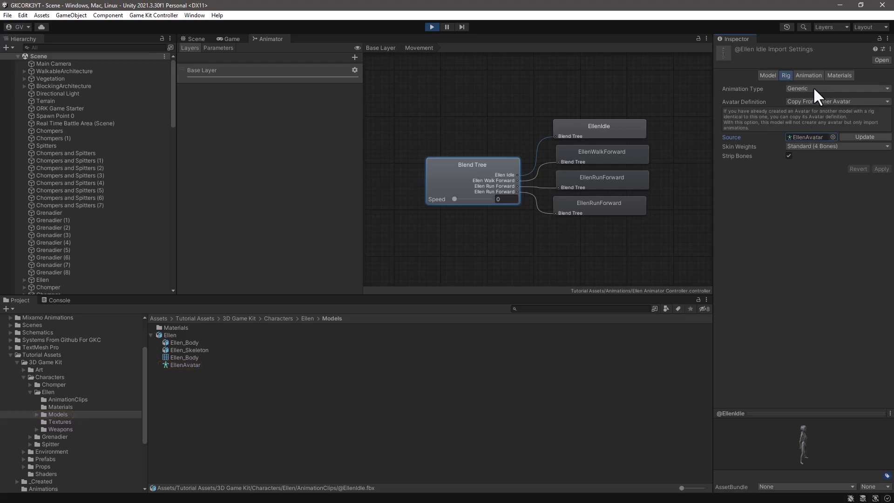
Step: Change the Ellen model's rig animation type to Generic and apply the import settings
left_click(41, 279)
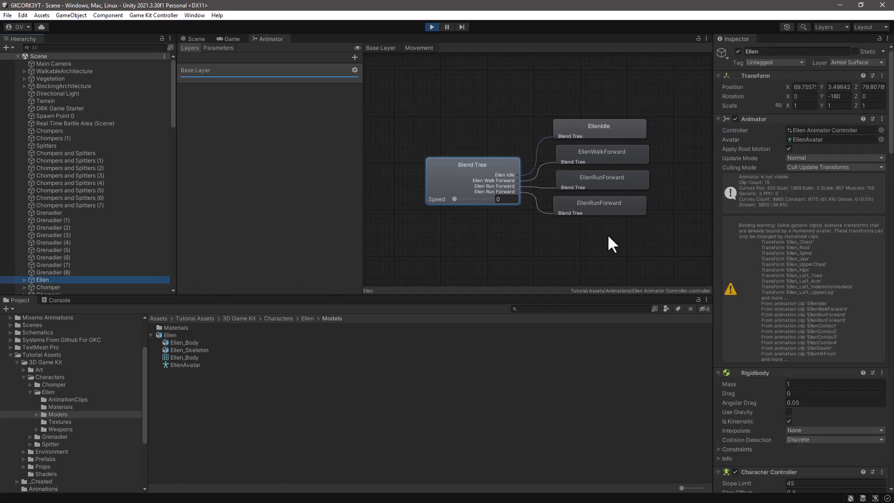
left_click(812, 138)
left_click(174, 335)
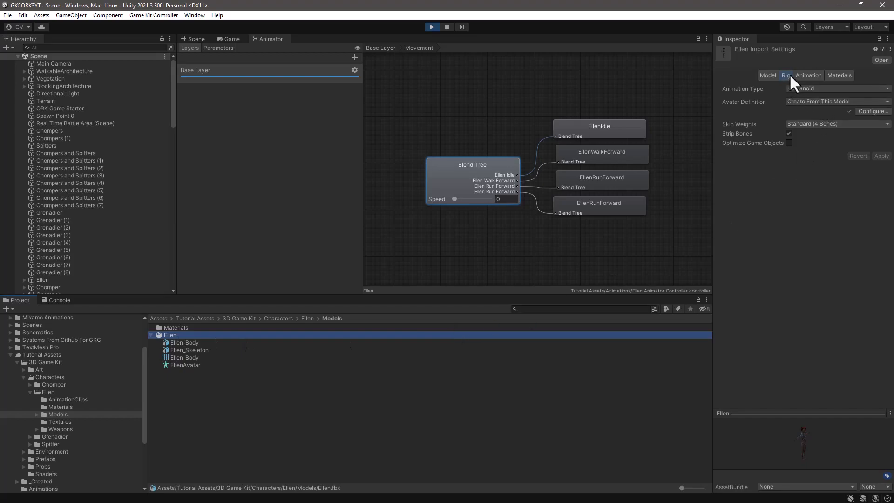
left_click(814, 86)
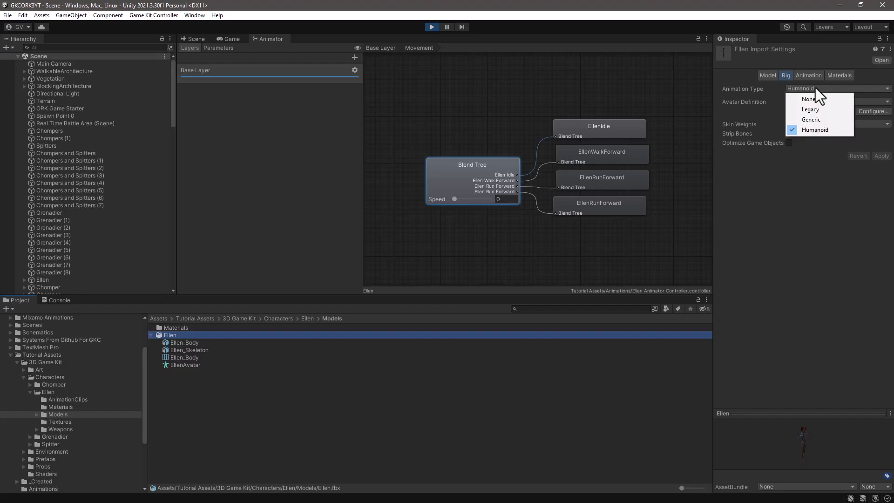
left_click(806, 120)
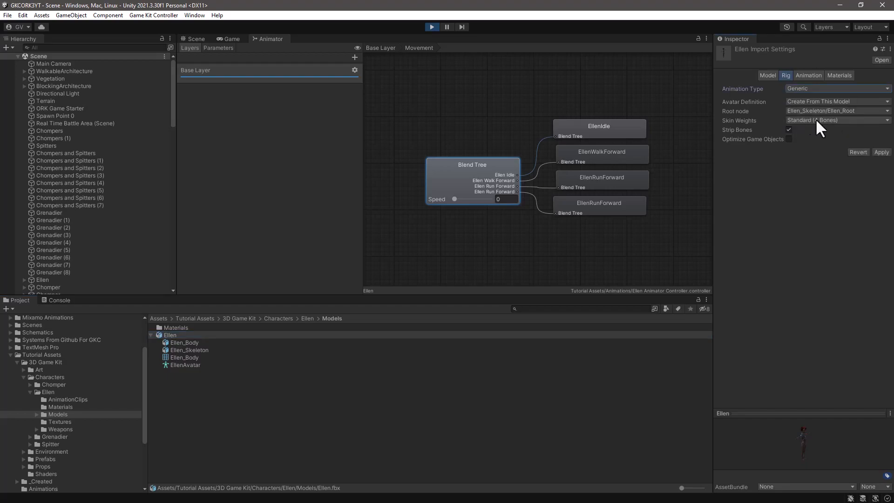
left_click(881, 152)
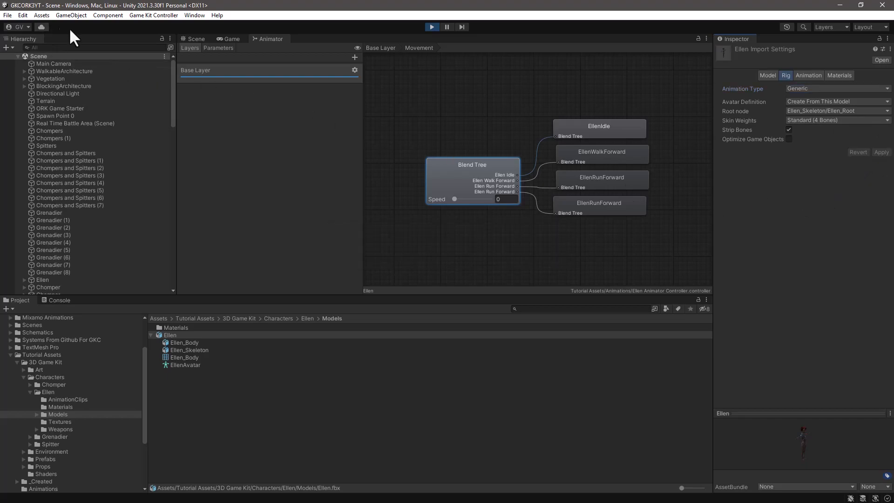
Step: Restart play mode, run Ellen around the rocky ground to test her animations, and stop the game
left_click(431, 26)
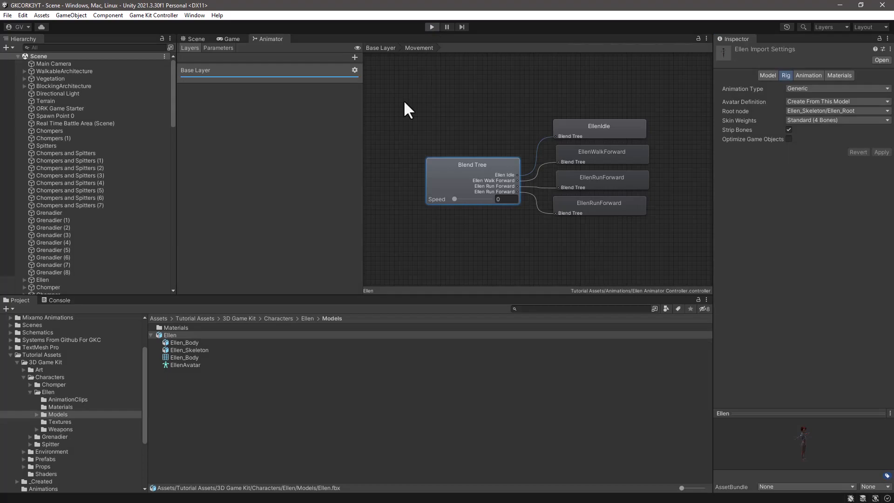
left_click(430, 26)
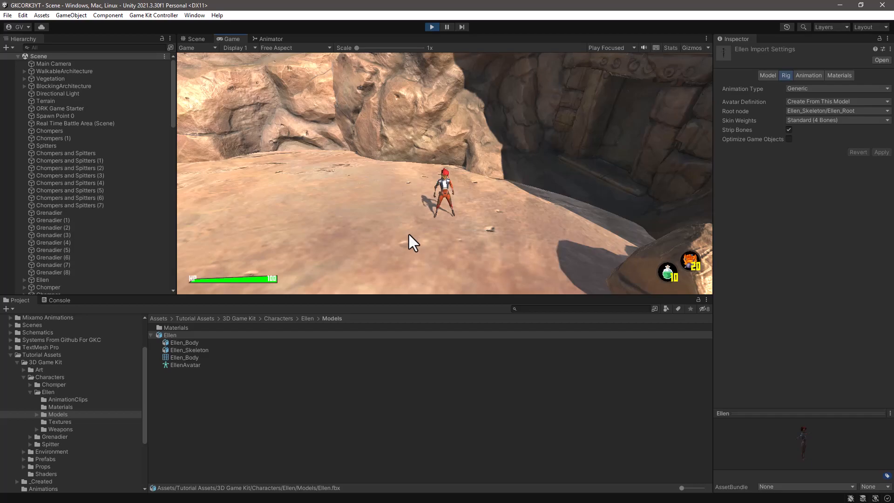
key("w")
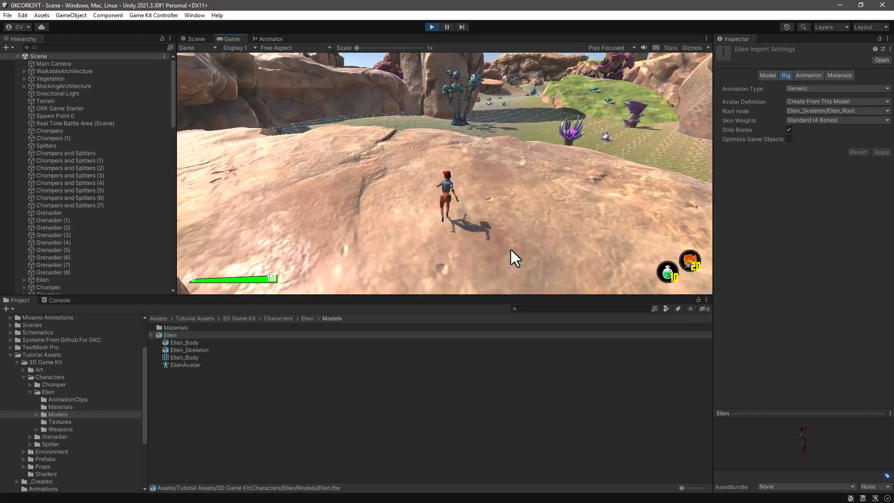
key("a")
key("d")
key("w")
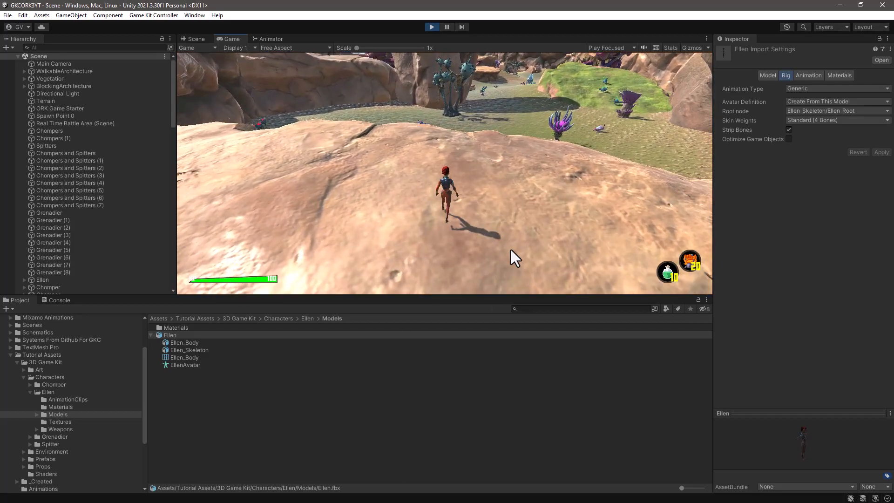
key("s")
key("d")
key("w")
key("a")
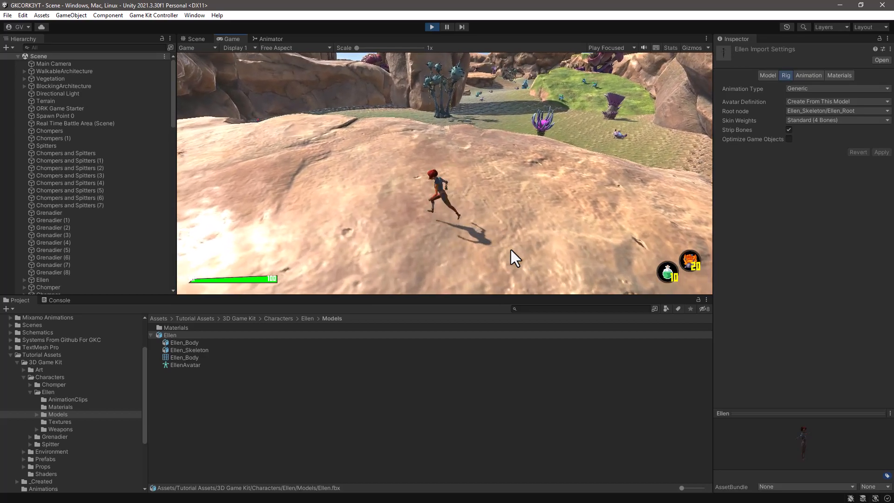
key("s")
key("w")
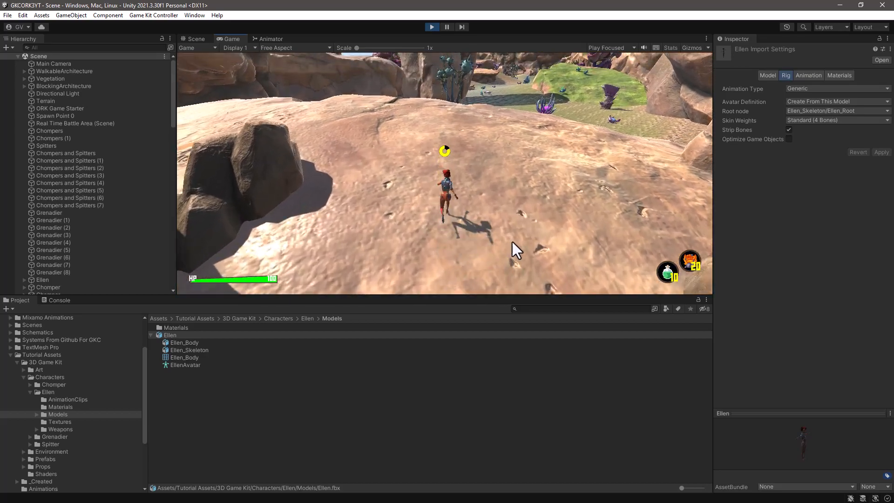
left_click(513, 241)
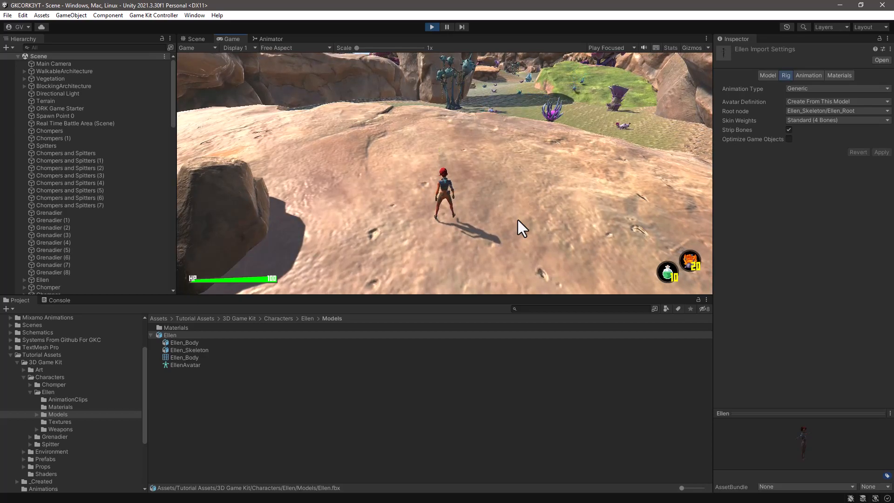
key("ctrl+p")
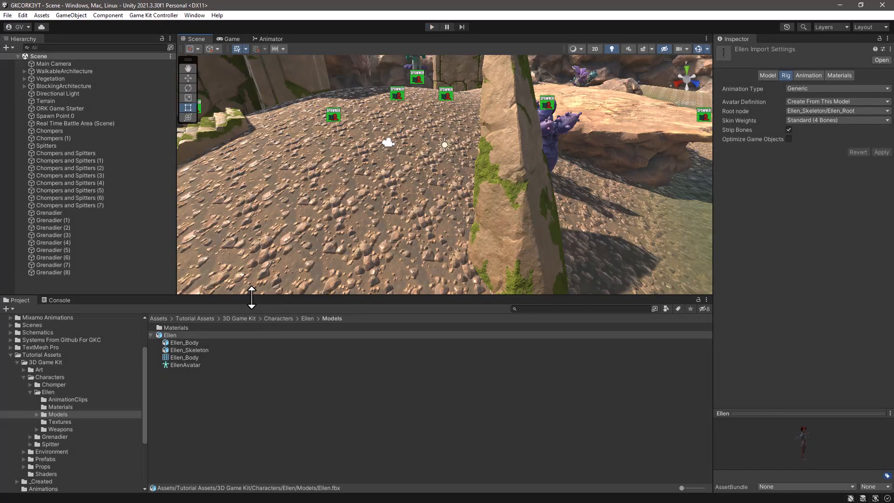
Step: Enlarge the project browser and open the Mansion Demo scene from the Game Kit Controller Scenes folder
left_click_drag(252, 296, 252, 208)
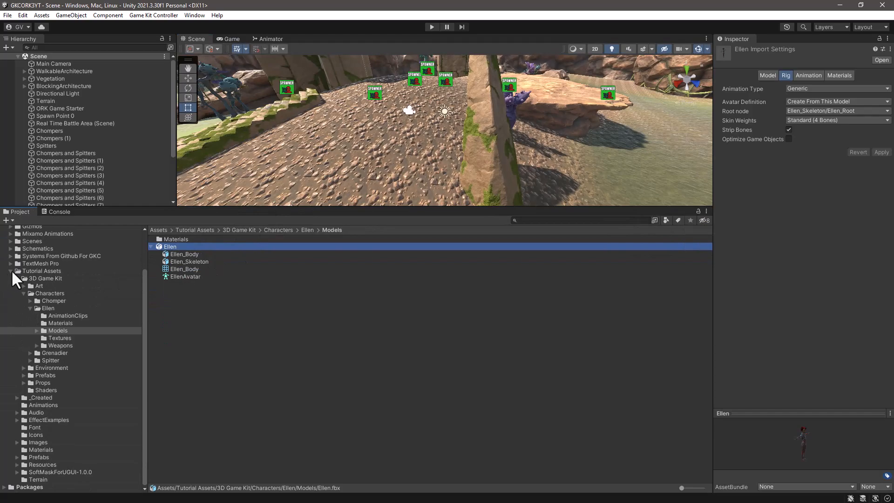
left_click(11, 270)
left_click(11, 258)
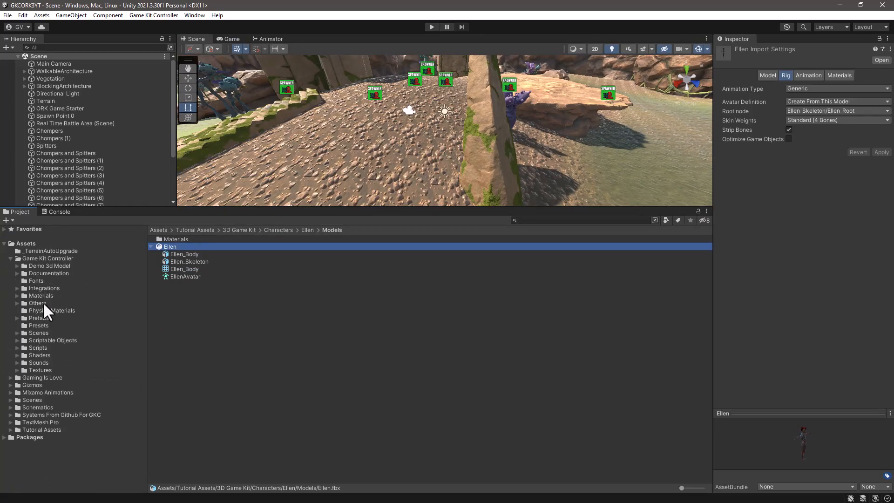
left_click(38, 333)
left_click(362, 336)
scroll(362, 337, "down", 3)
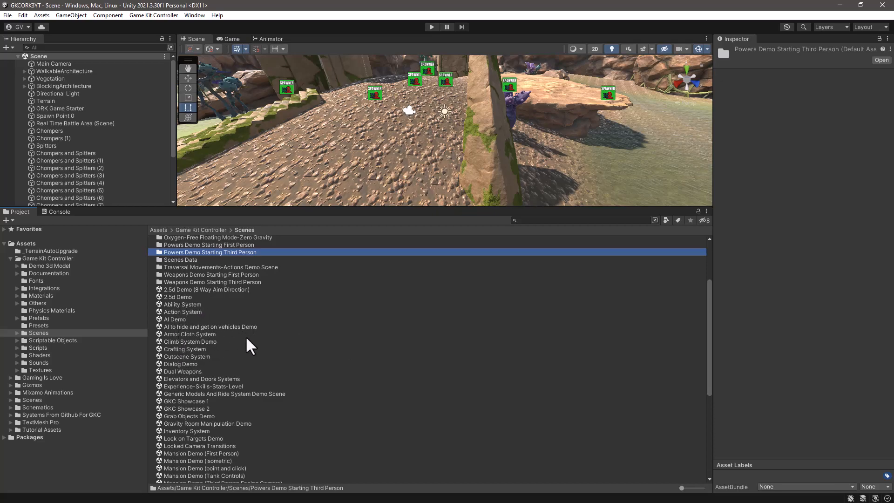
scroll(245, 336, "down", 2)
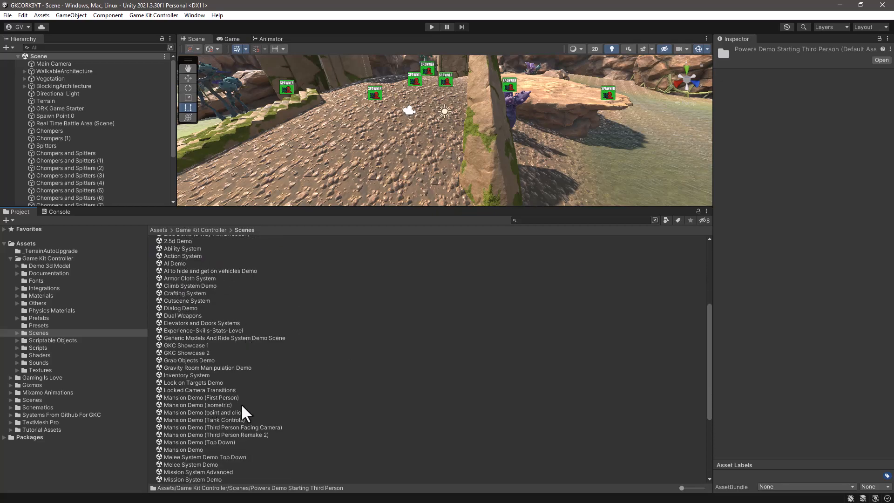
scroll(306, 412, "down", 3)
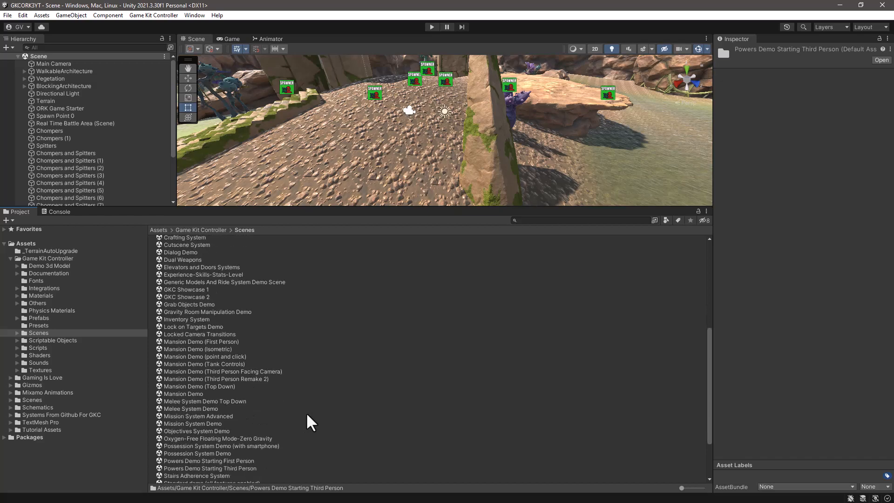
left_click(184, 393)
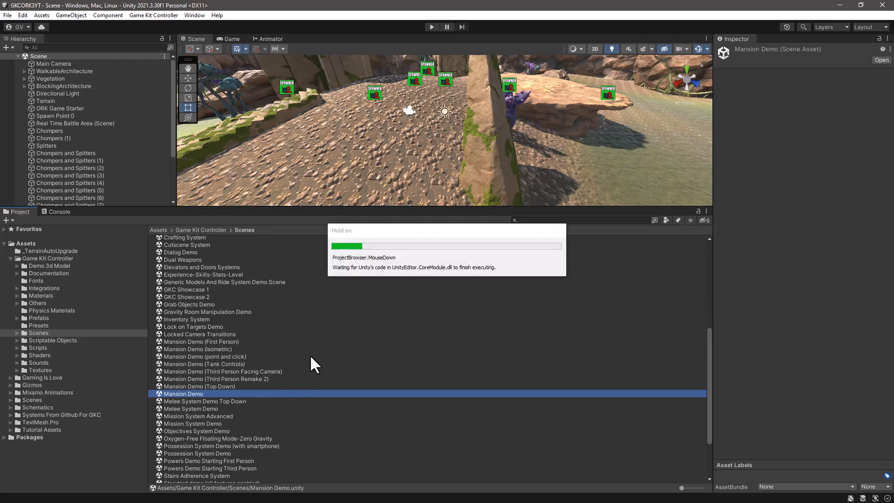
Step: Enlarge the scene view and bring the mansion's columned front entrance into view
left_click_drag(358, 208, 349, 369)
scroll(422, 239, "down", 10)
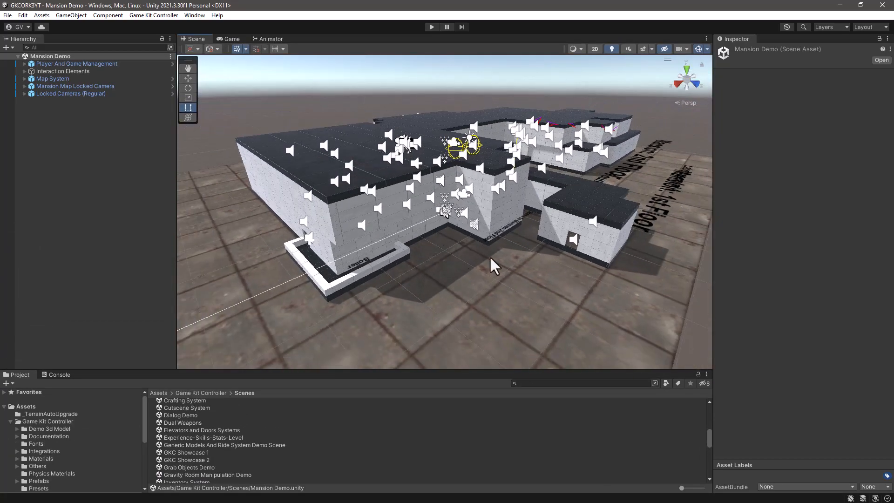
left_click_drag(345, 252, 382, 265, "alt")
key("w")
right_click_drag(382, 266, 360, 310)
middle_click_drag(360, 310, 414, 293)
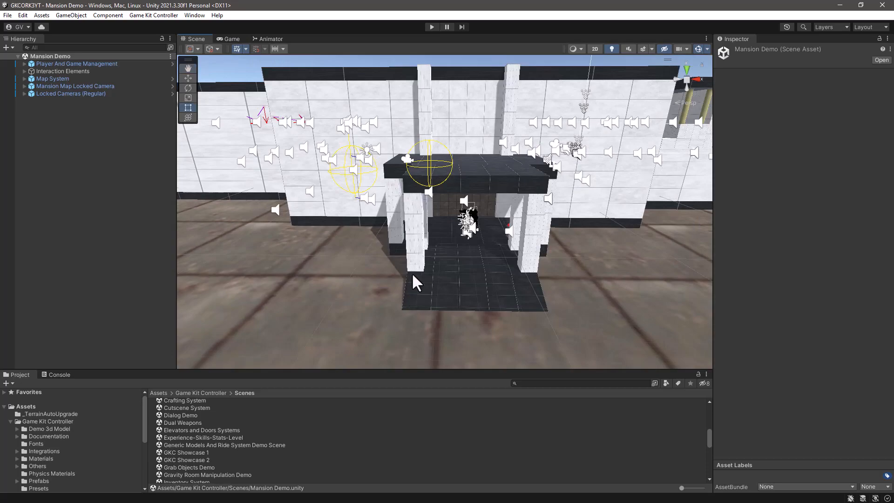
Step: Start play mode in the Mansion Demo scene, closing the Game Kit Controller Initial Info window
left_click(431, 26)
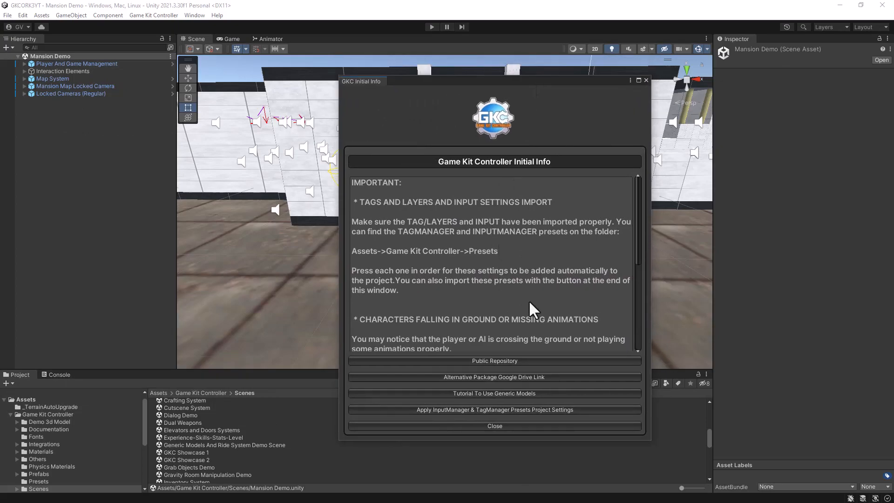
left_click(498, 425)
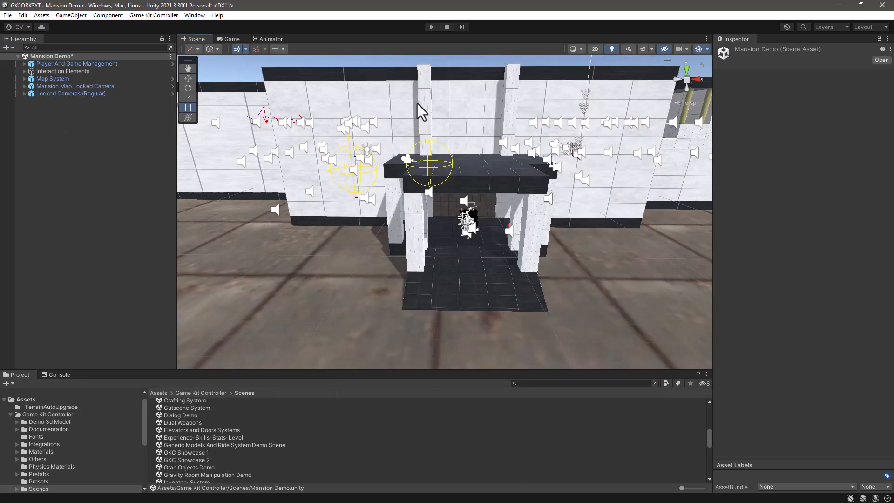
left_click(431, 27)
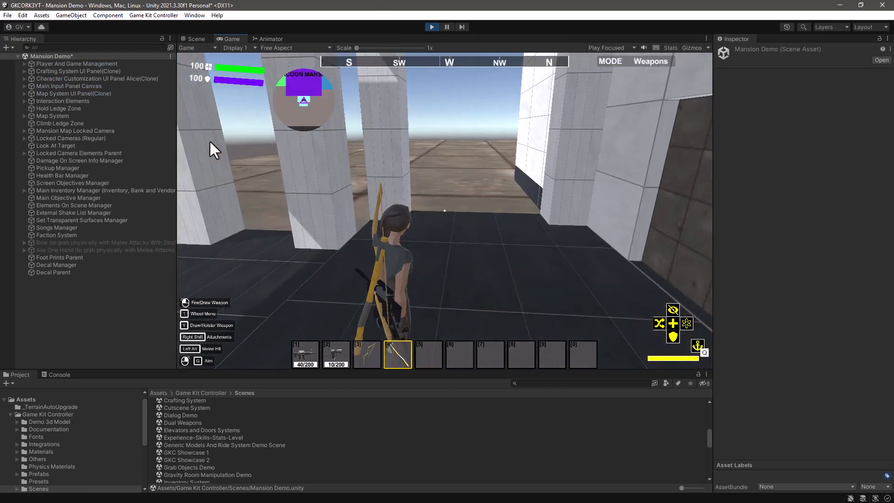
Step: Run the character out of the mansion entrance and jump on the open ground to test movement
key("w")
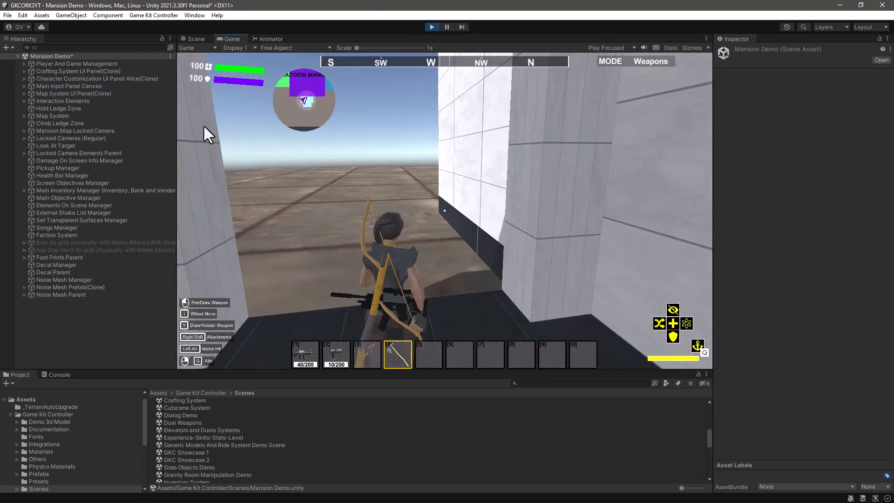
key("w")
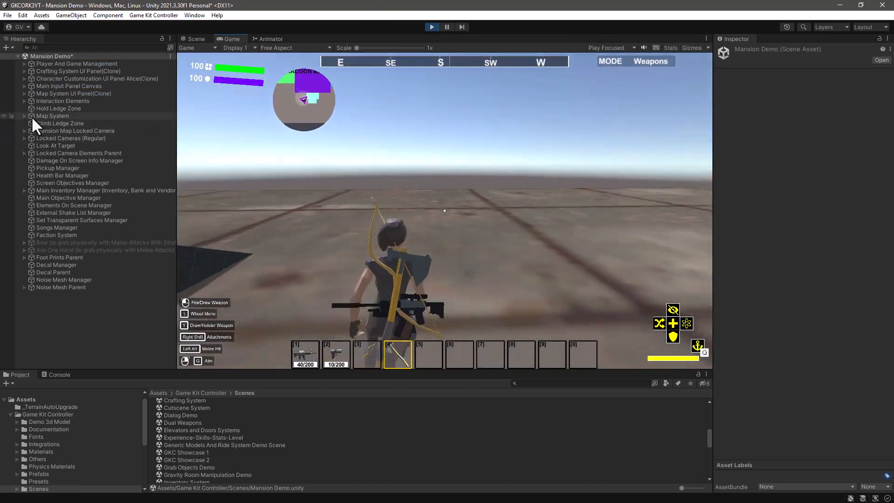
key("space")
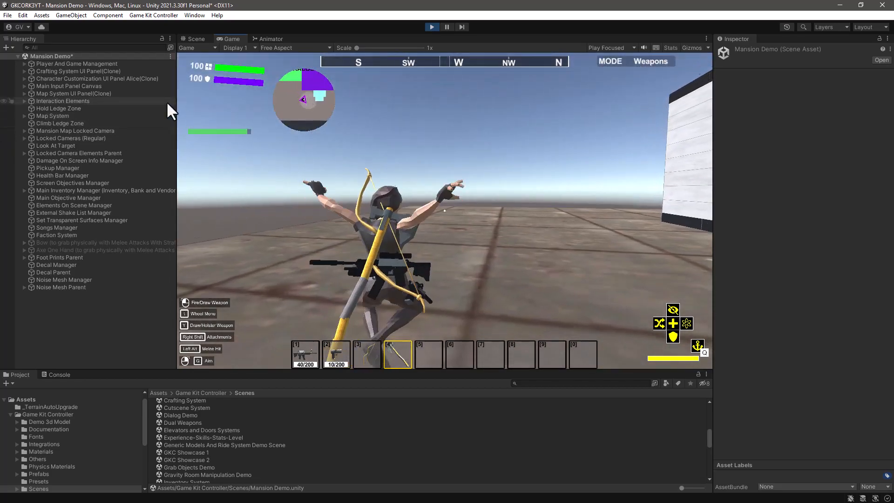
key("w")
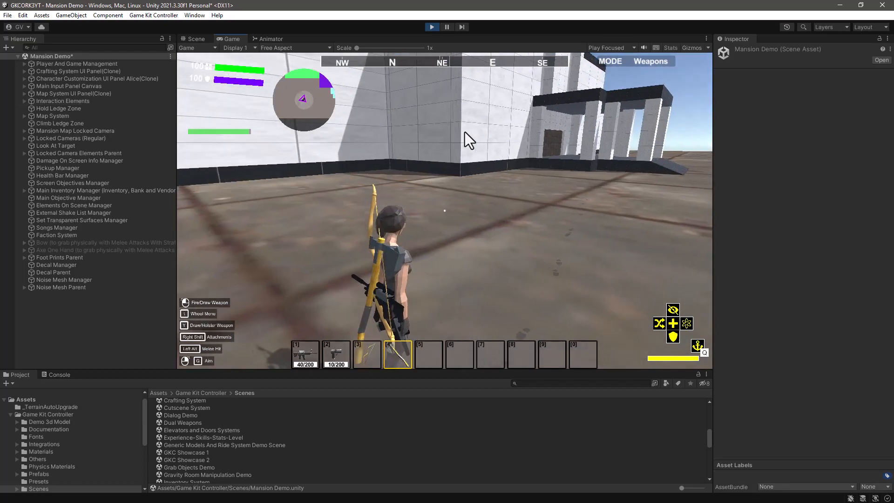
Step: Draw the P-35 pistol from weapon slot 2, test aiming it, and stop play mode
key("2")
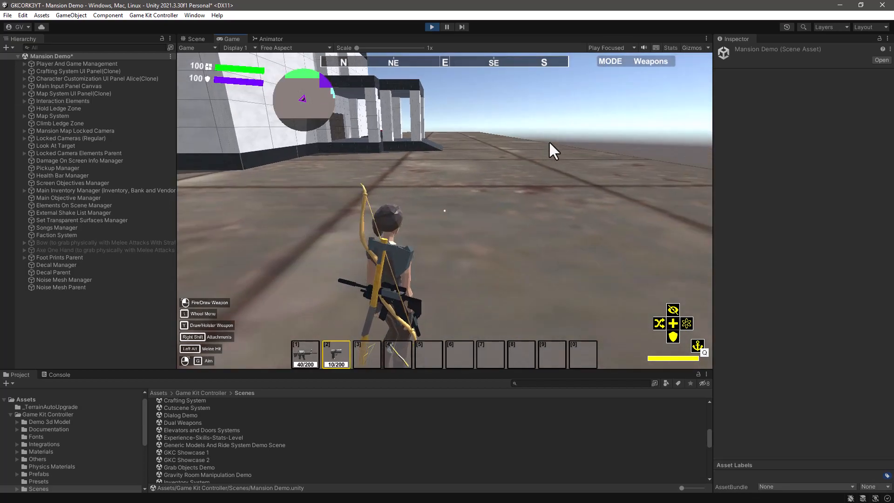
left_click(549, 141)
right_click(444, 210)
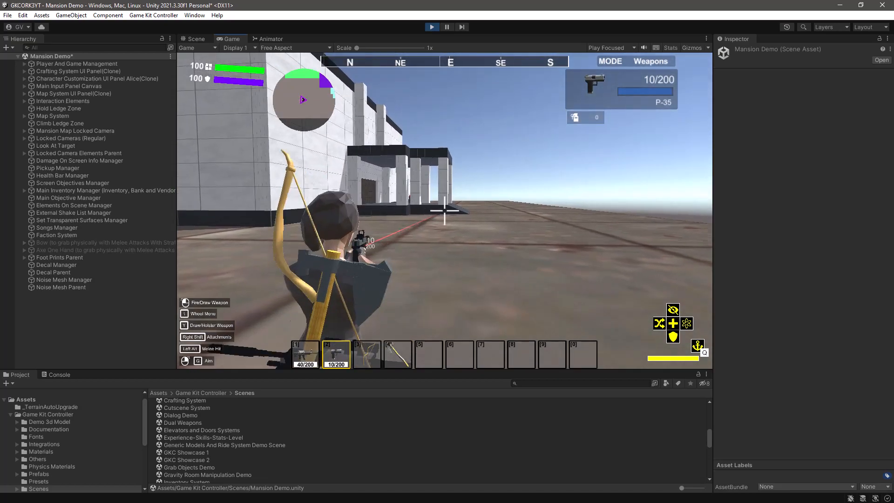
right_click(444, 211)
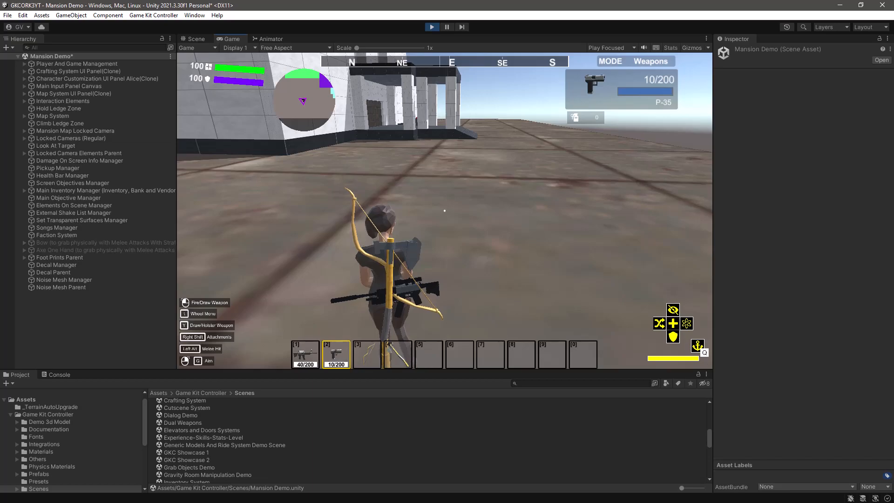
key("ctrl+p")
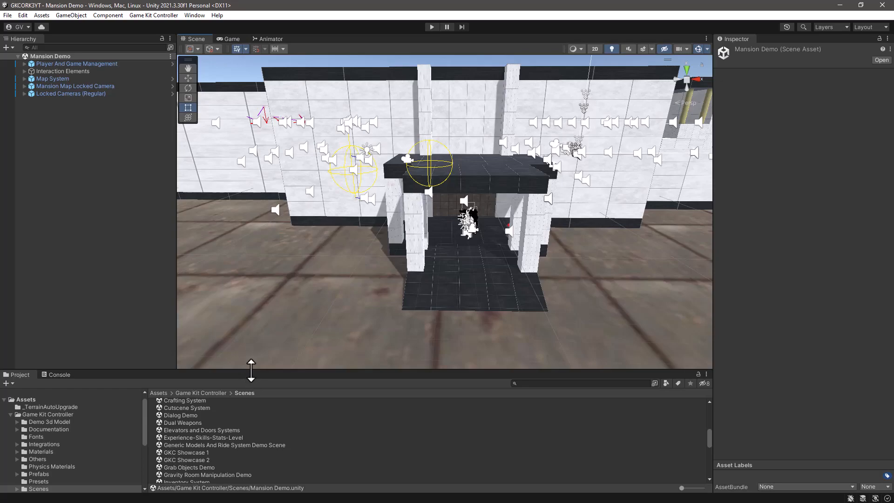
Step: Enlarge the project browser and open the Documentation folder inside Game Kit Controller's Integrations/Makinom_ORK folder
left_click_drag(251, 370, 252, 300)
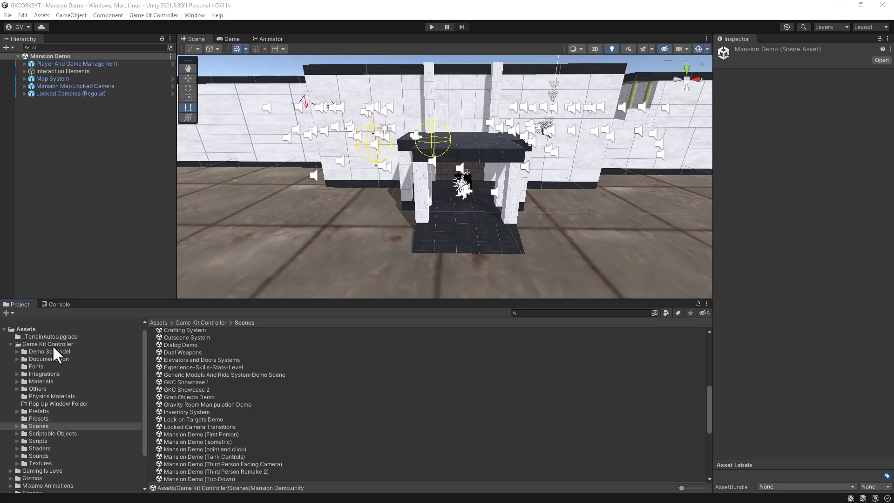
left_click(44, 374)
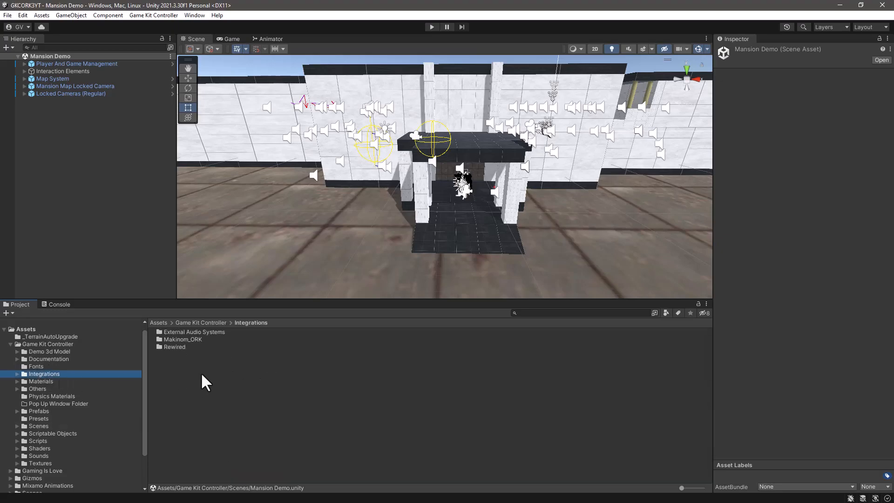
double_click(181, 339)
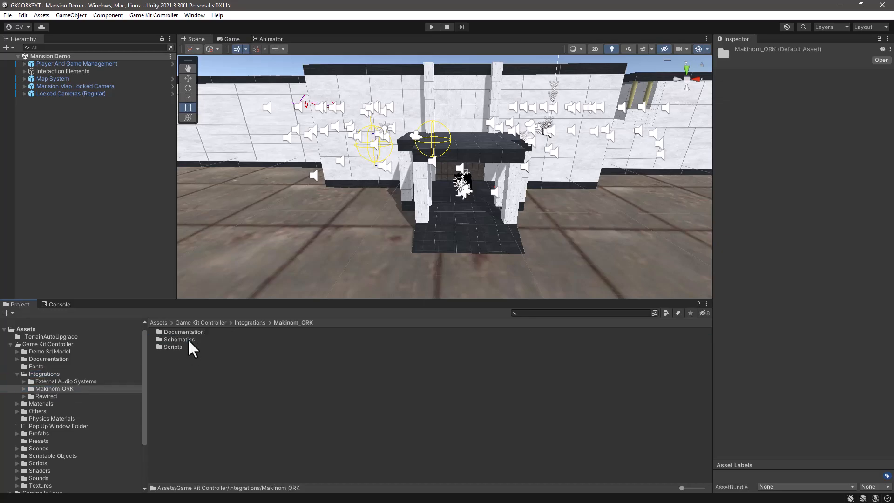
left_click(24, 388)
left_click(65, 395)
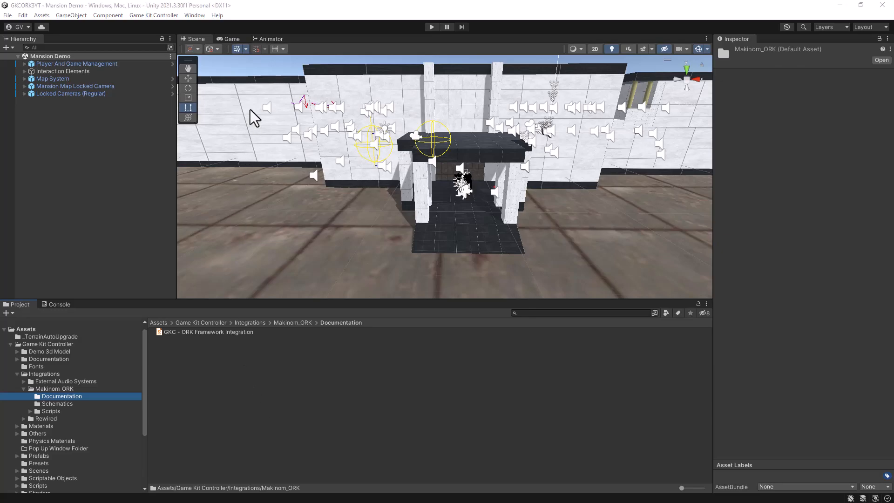
Step: Open the project settings and locate the Scripting Define Symbols list in the Player settings
left_click(21, 14)
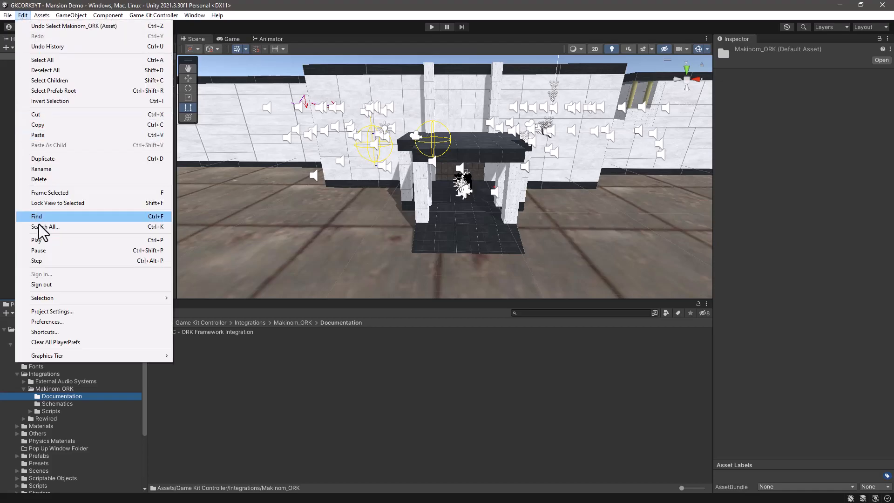
left_click(38, 310)
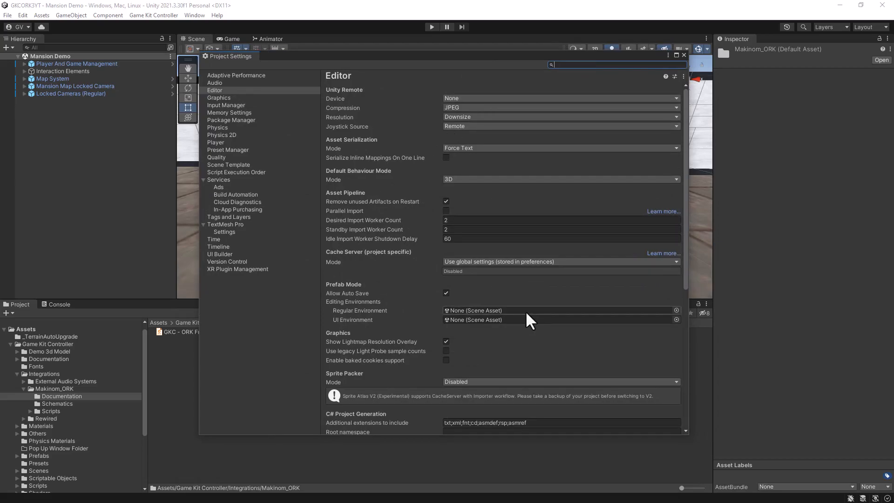
scroll(525, 311, "down", 8)
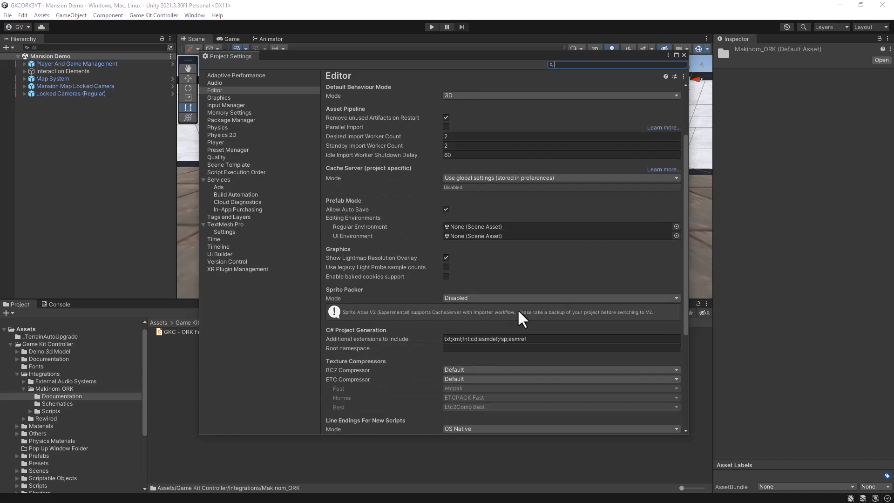
scroll(512, 320, "down", 1)
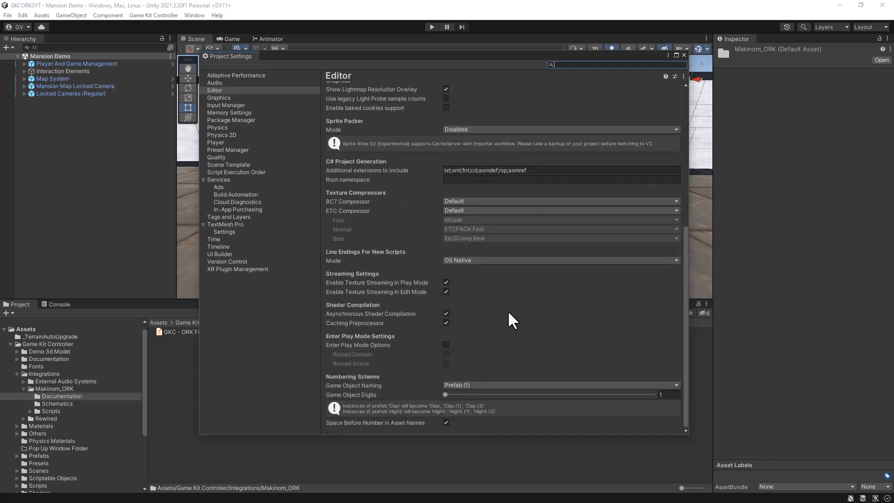
scroll(509, 312, "up", 6)
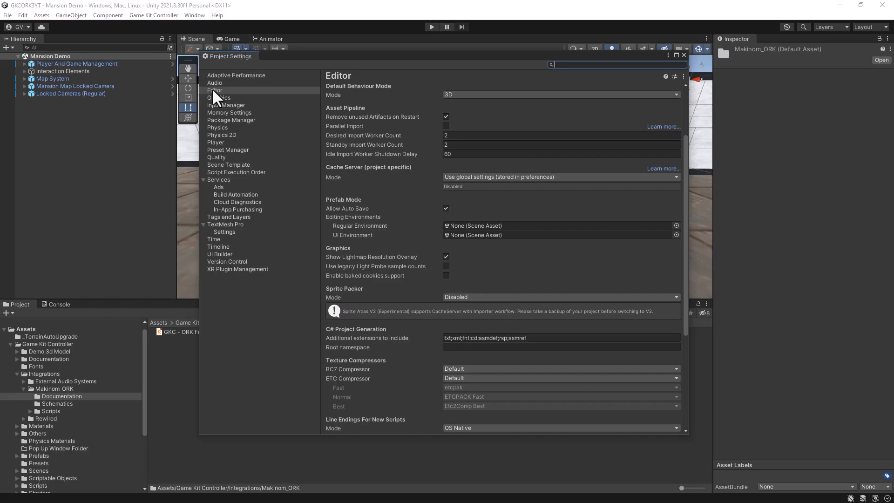
left_click(215, 143)
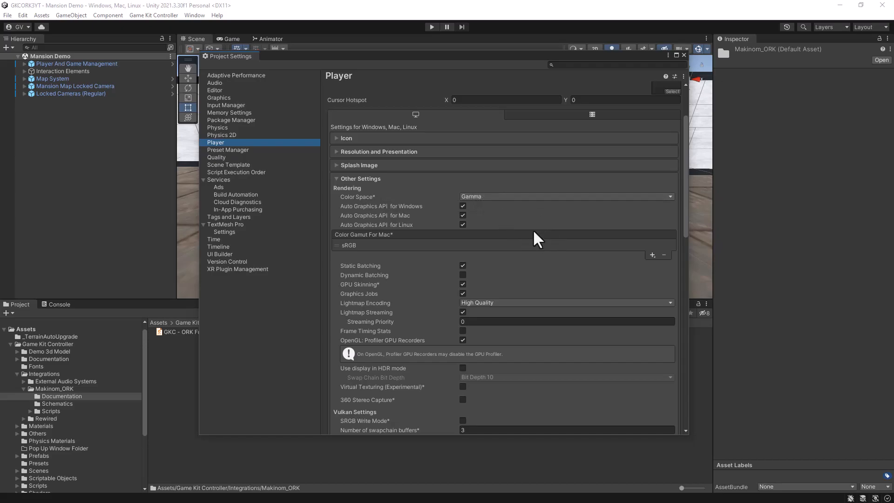
scroll(532, 230, "down", 10)
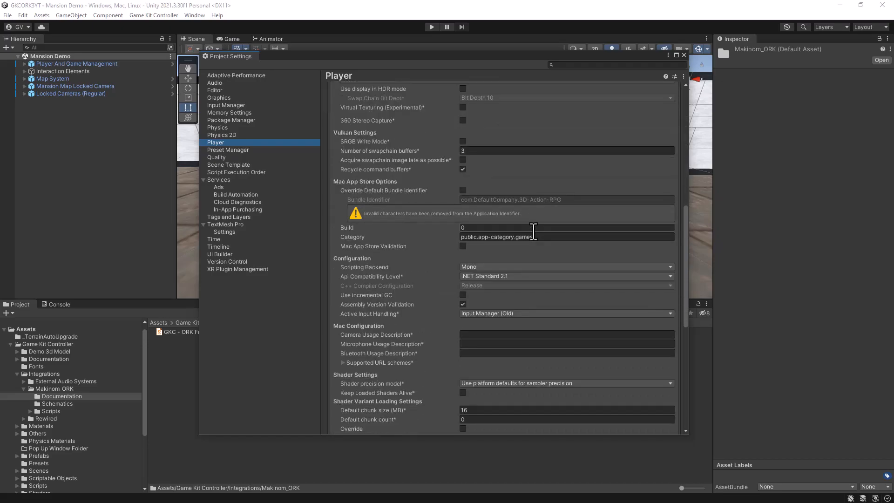
scroll(532, 230, "down", 2)
scroll(541, 207, "down", 4)
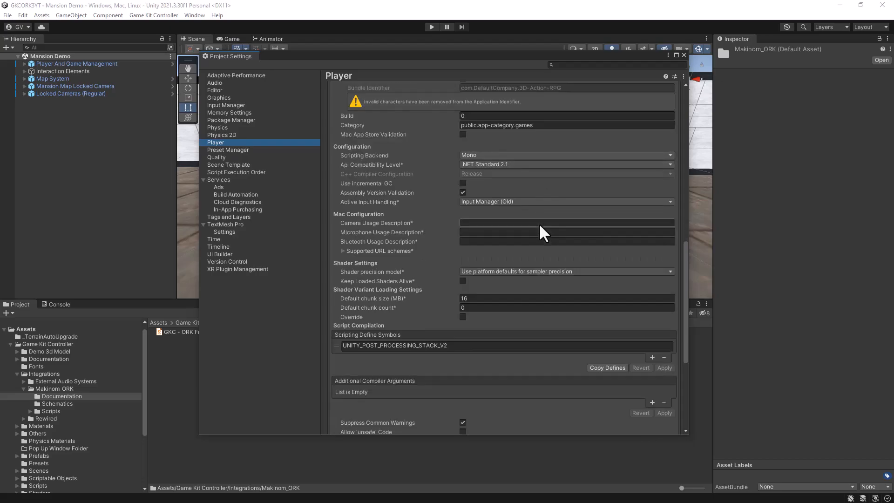
scroll(509, 216, "down", 2)
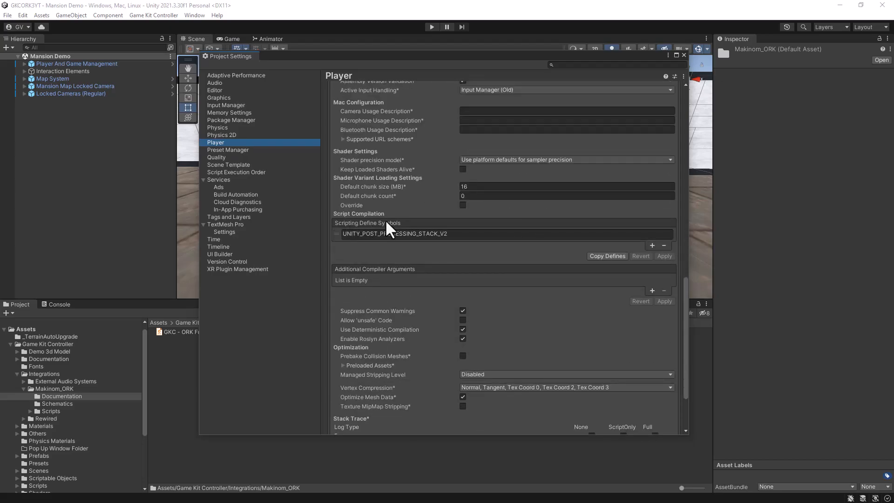
Step: Add the scripting define symbols GAME_KIT_CONTROLLER_USE_MAKINOM and GAME_KIT_CONTROLLER_USE_ORK and apply them
left_click(652, 245)
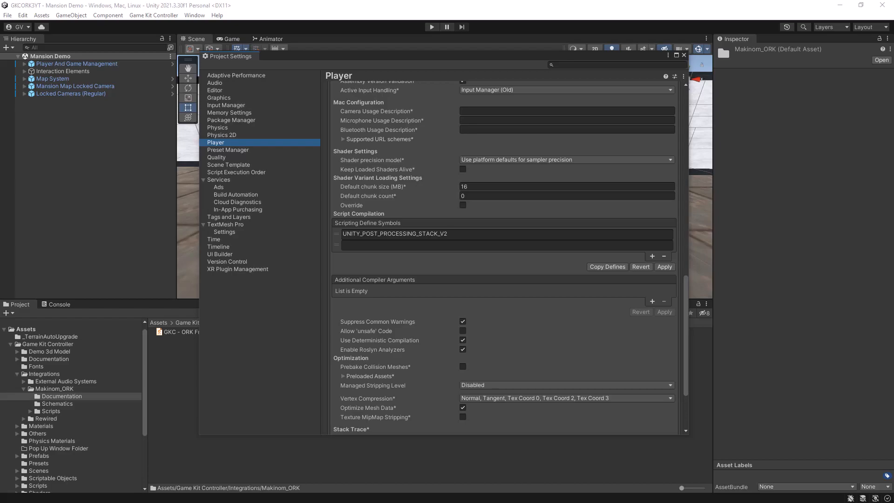
left_click(368, 246)
type("GAME_KIT_CONTROLLER_USE_MAKINOM")
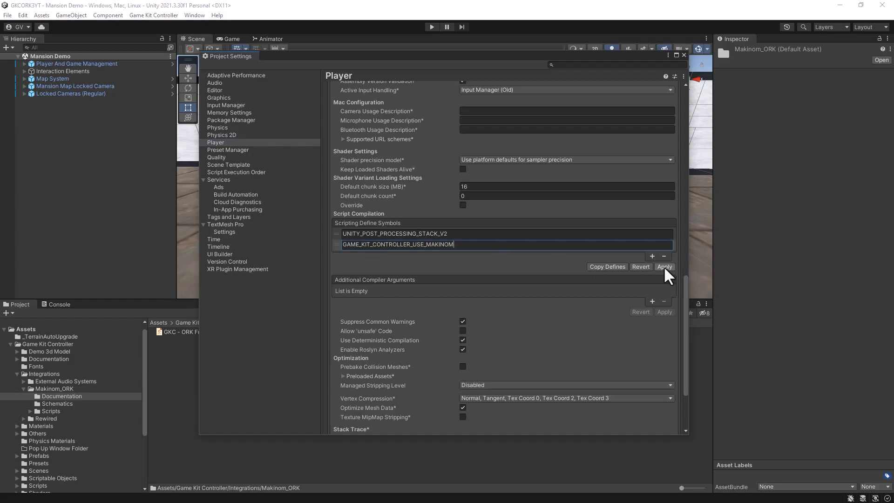
left_click(652, 256)
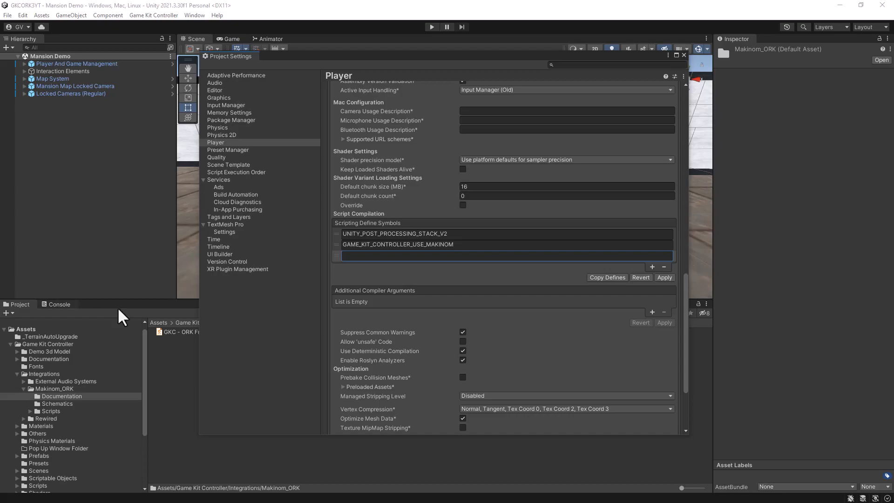
type("GAME_KIT_CONTROLLER_USE_ORK")
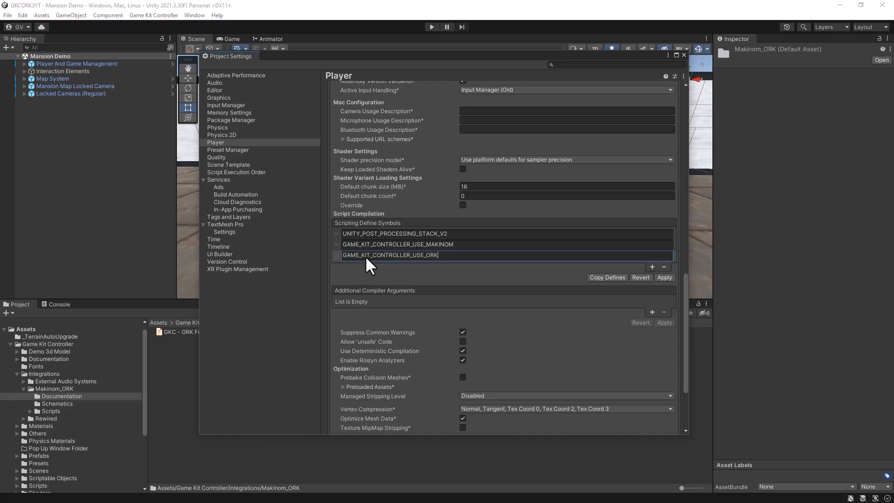
left_click(575, 246)
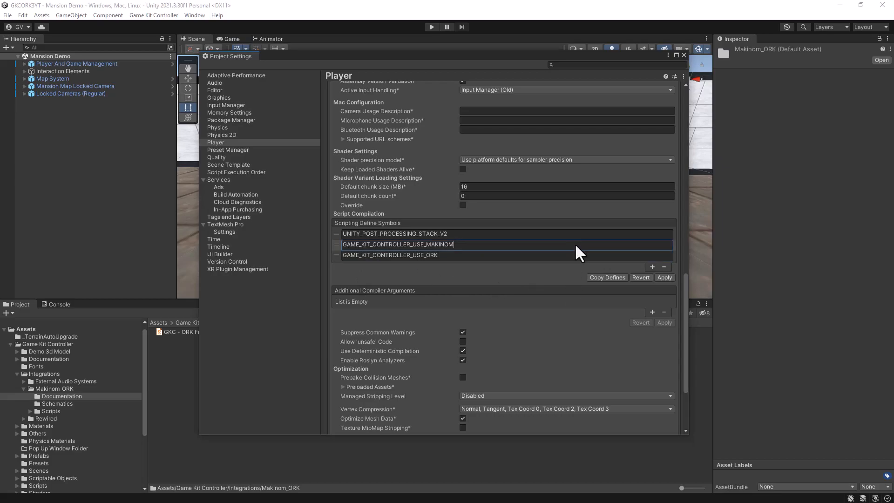
left_click(664, 278)
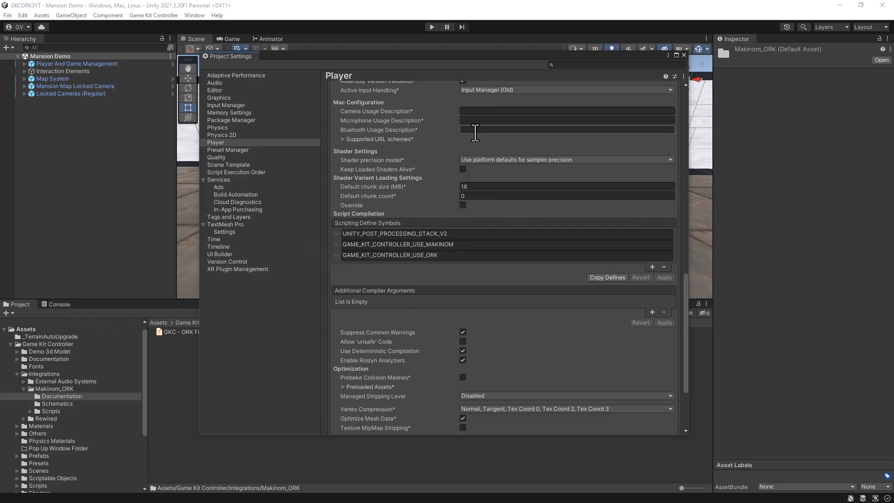
Step: Expand Player And Game Management, Player 1 and Character in the scene hierarchy to reveal the player's objects
scroll(475, 132, "up", 5)
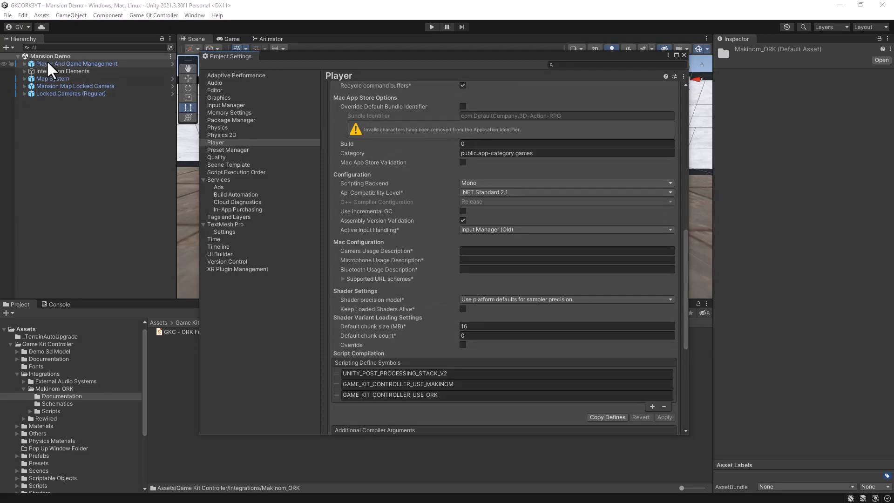
left_click(24, 64)
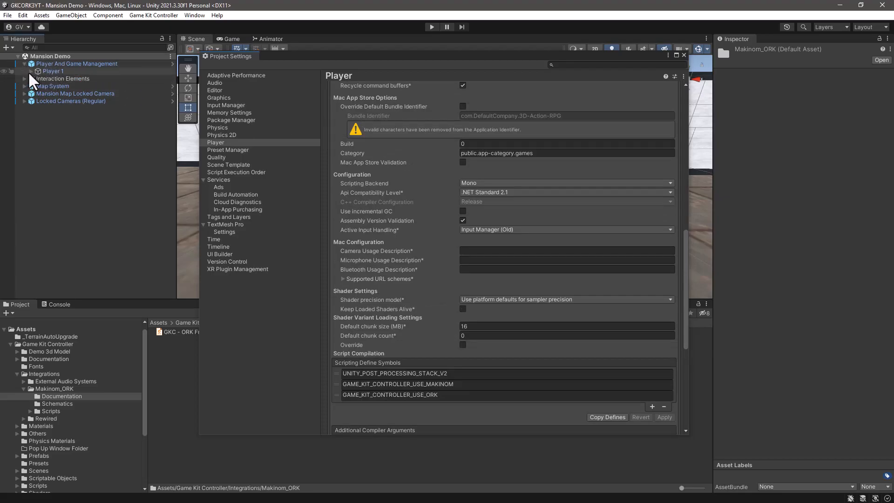
left_click(31, 71)
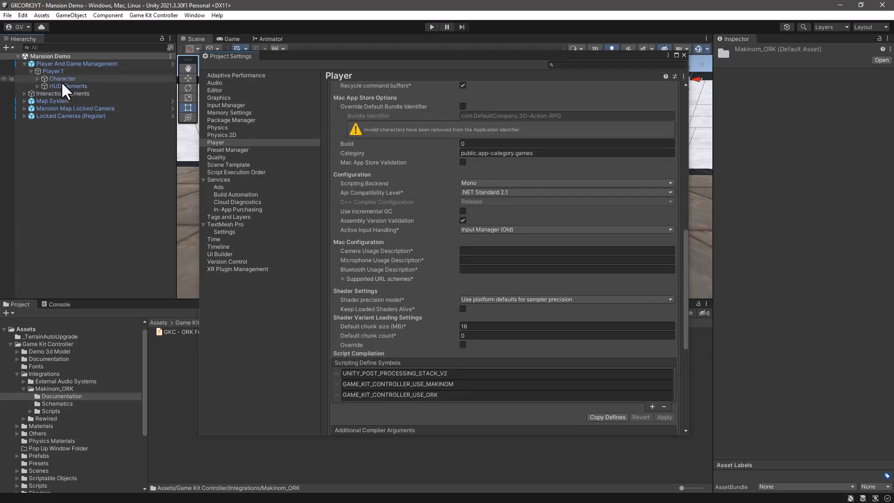
left_click(37, 78)
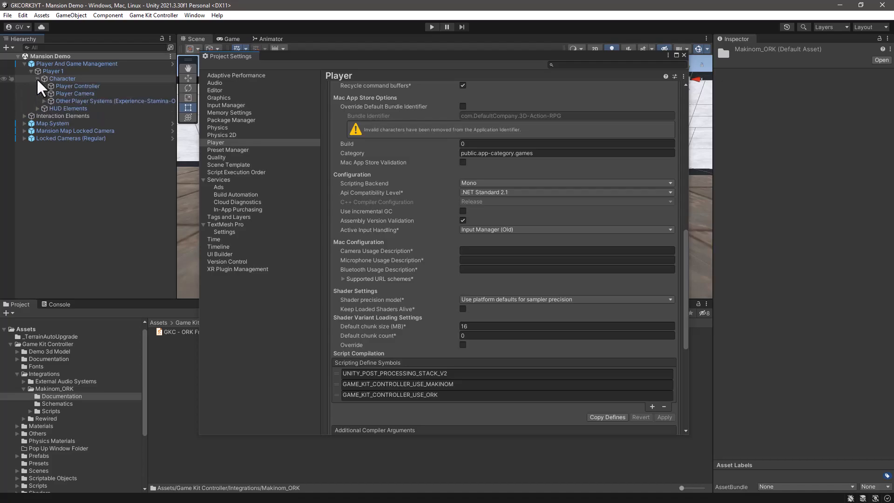
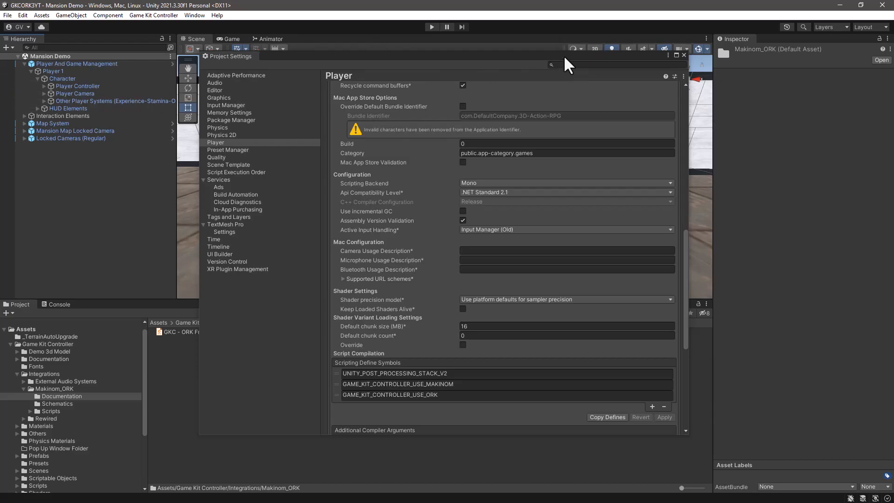
Step: Disable Allow Auto Save for Prefab Mode in the Editor project settings and close the settings window
left_click_drag(565, 57, 560, 72)
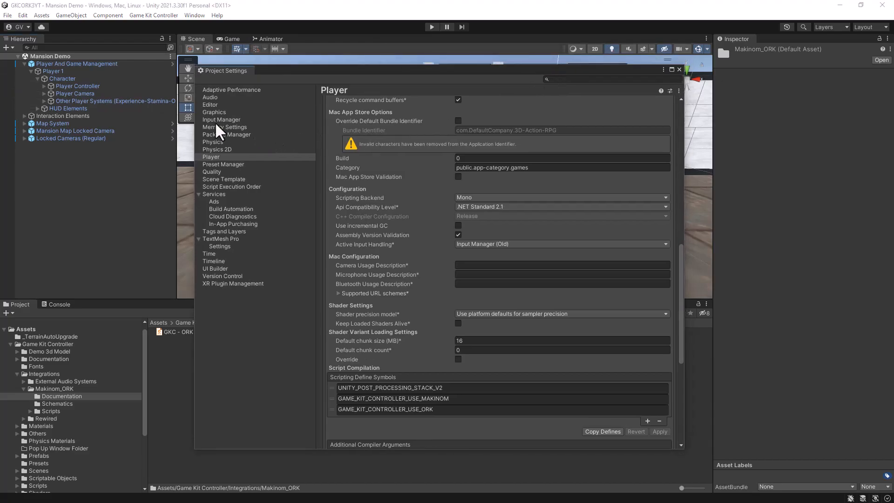
left_click(210, 106)
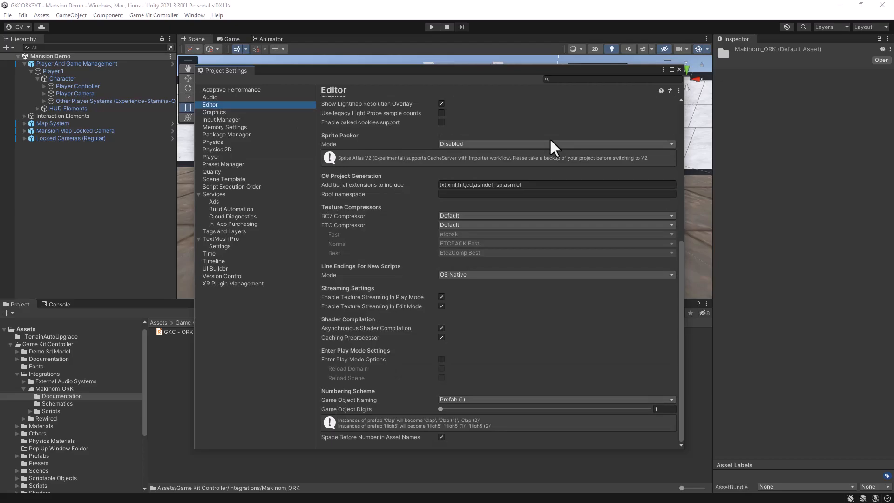
scroll(550, 148, "up", 10)
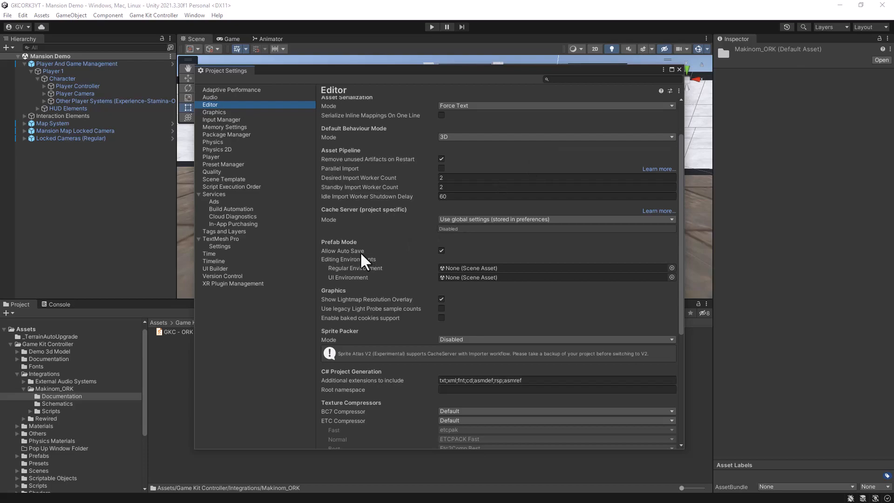
left_click(443, 252)
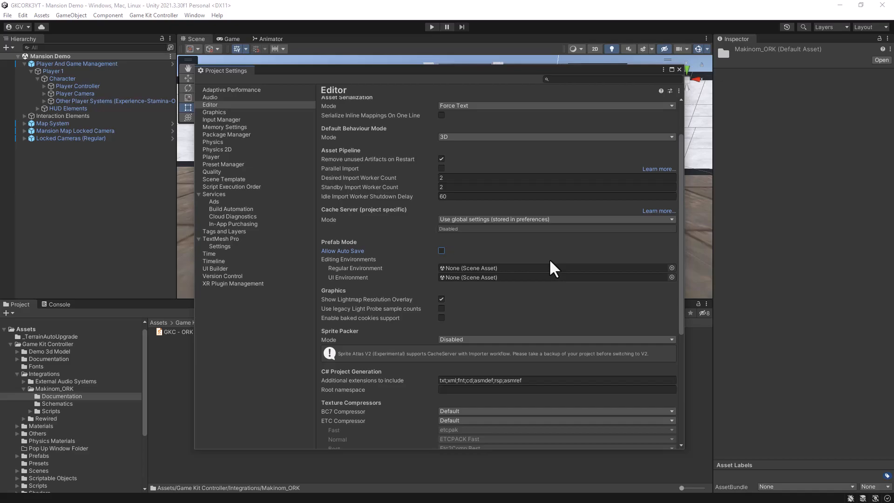
scroll(551, 266, "up", 3)
scroll(556, 256, "down", 3)
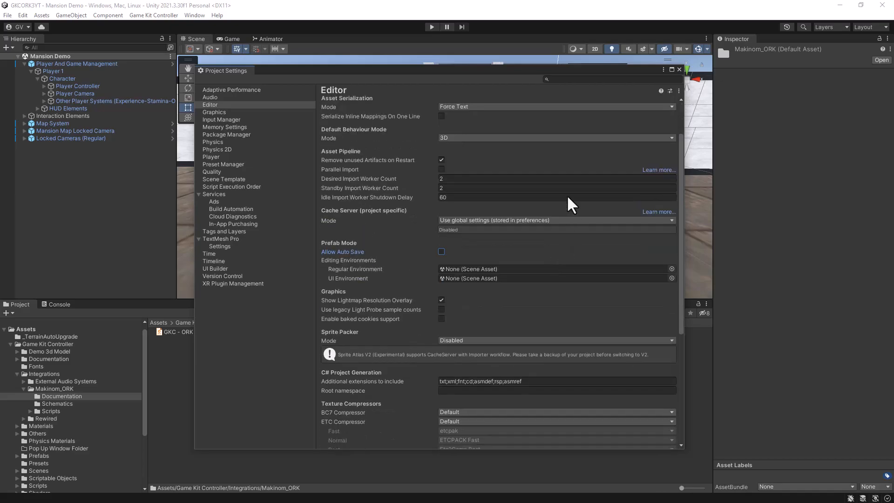
left_click(679, 70)
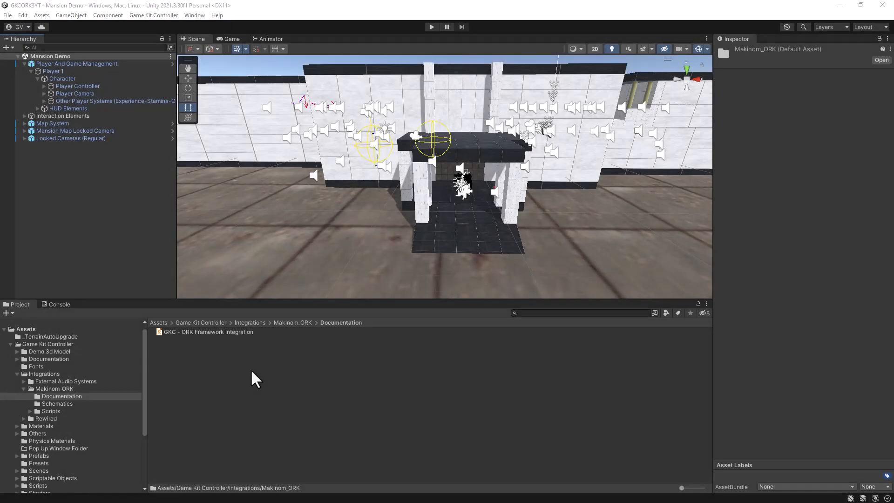
Step: Collapse the Game Kit Controller folder and create a new folder named _Game directly under Assets
left_click(27, 330)
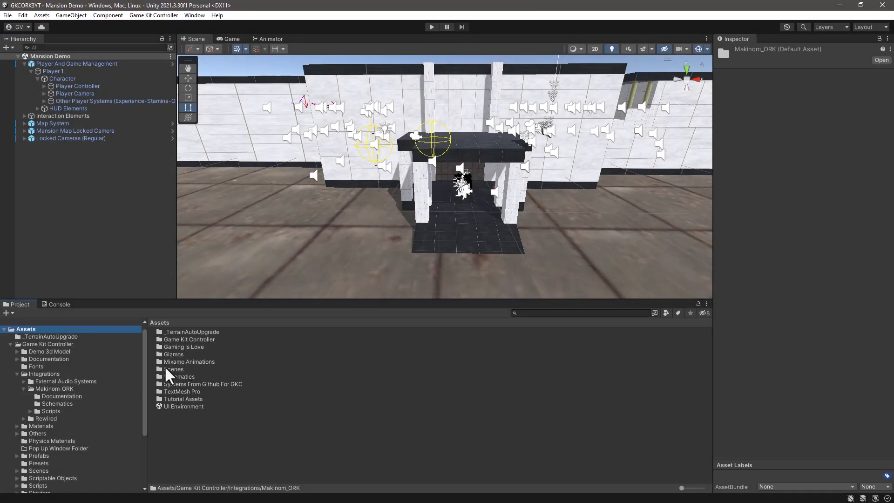
left_click(11, 344)
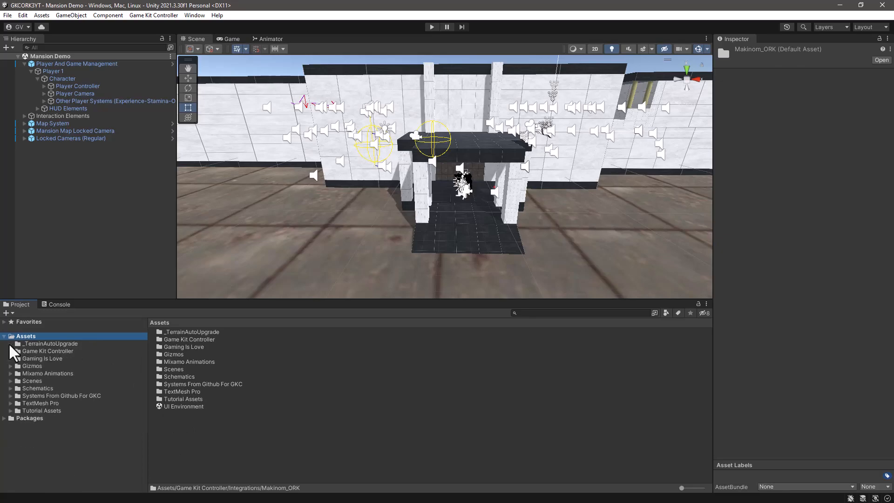
right_click(175, 447)
mouse_move(249, 200)
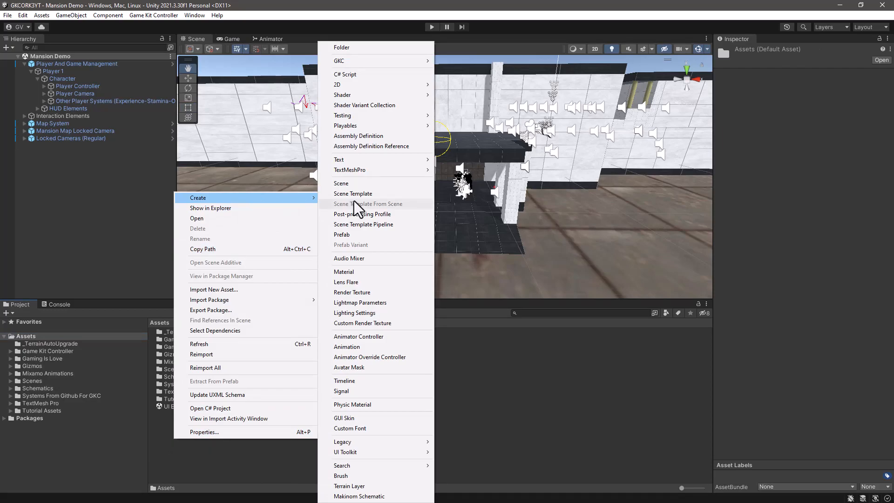
left_click(365, 48)
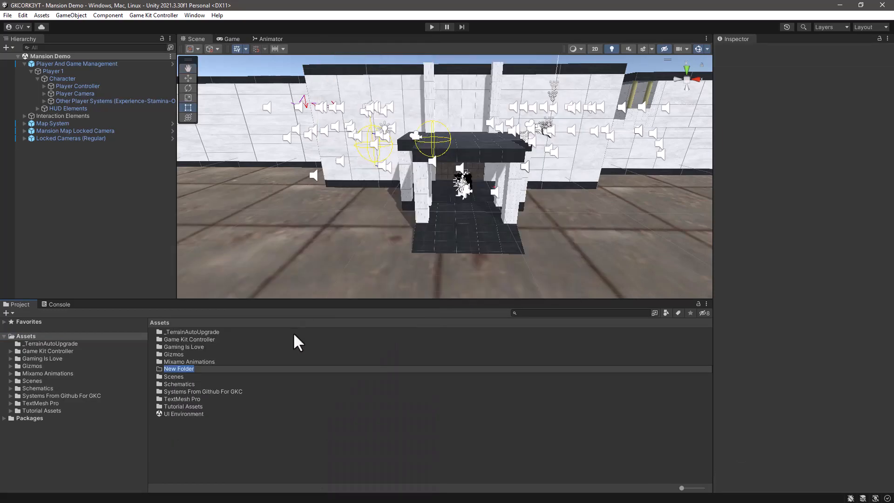
type("_Game")
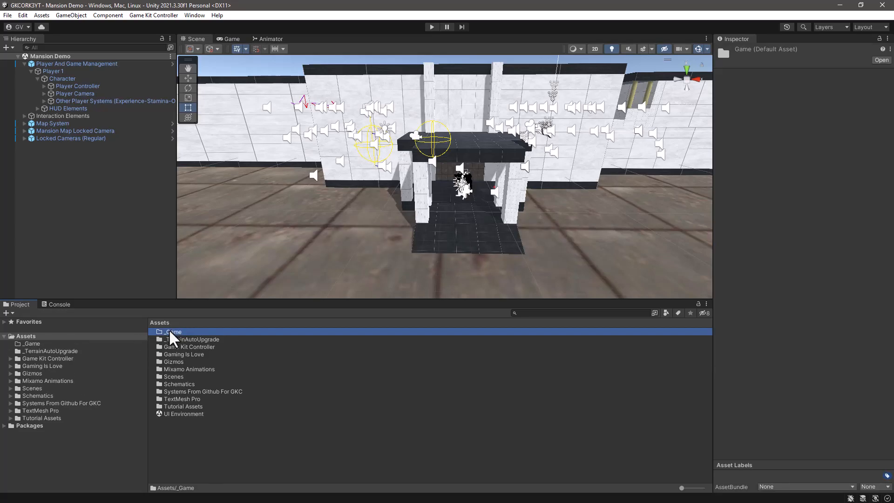
Step: Create a folder named Prefabs inside the _Game folder
double_click(169, 329)
right_click(171, 351)
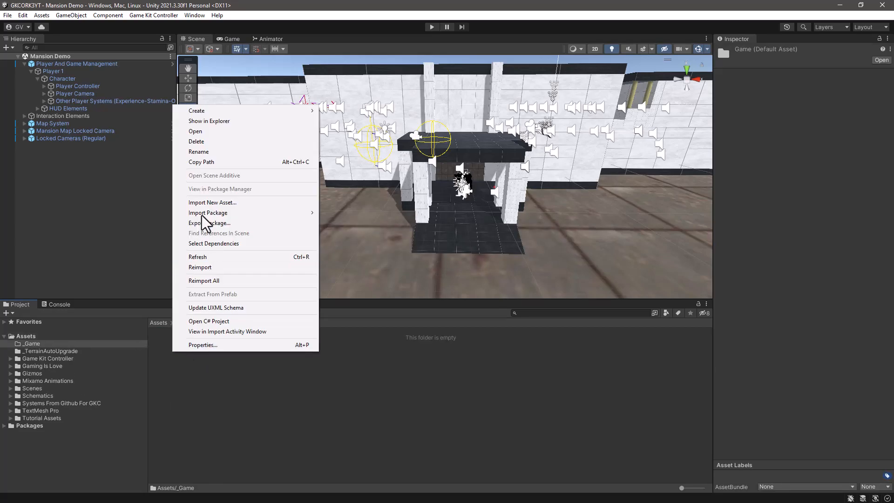
mouse_move(216, 111)
left_click(396, 47)
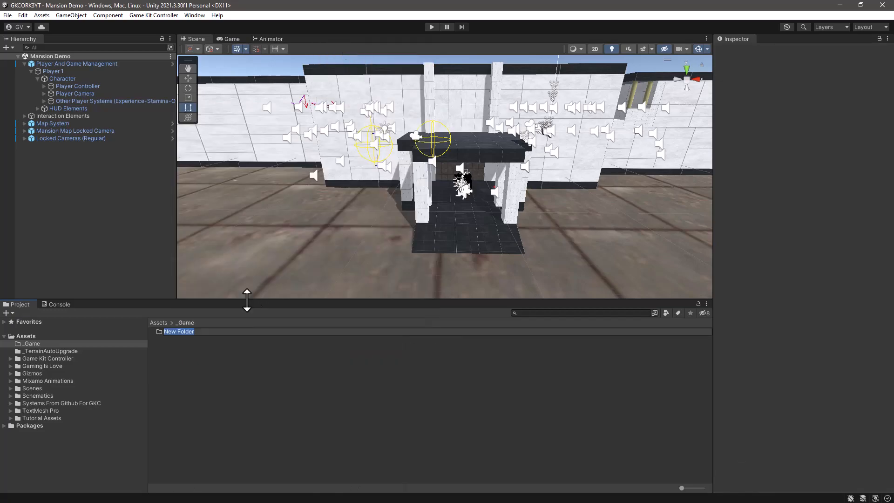
type("Prefabs")
key("Return")
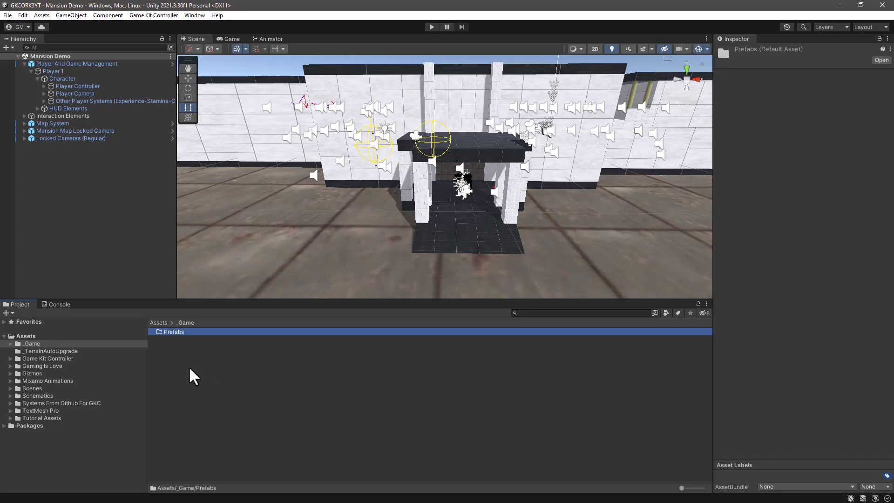
Step: Add a folder named Scenes to the _Game folder
right_click(188, 366)
mouse_move(282, 126)
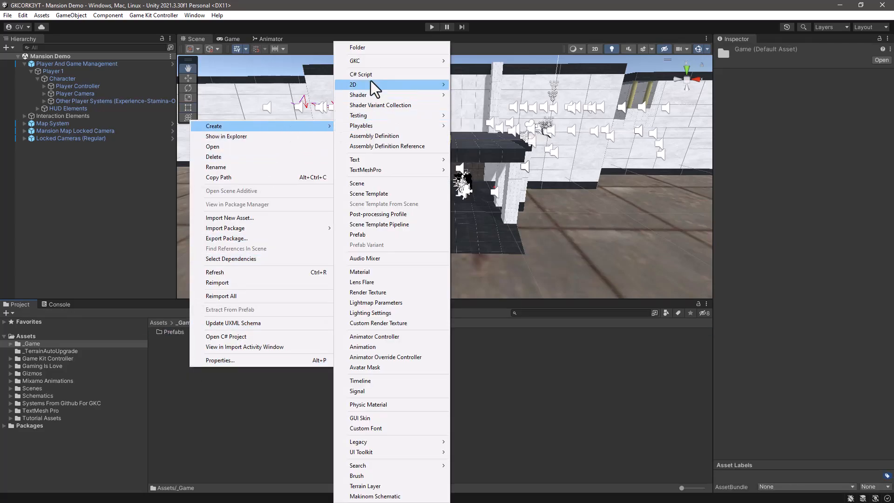
left_click(373, 46)
type("S")
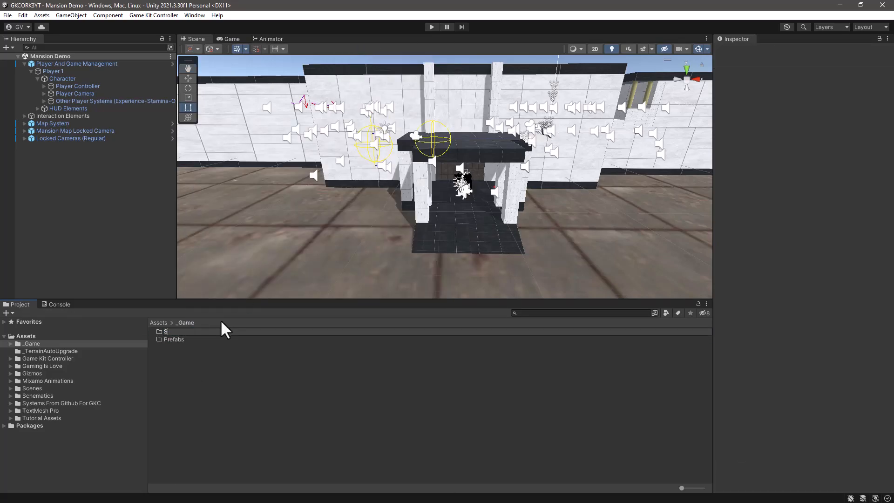
type("cenes")
key("Return")
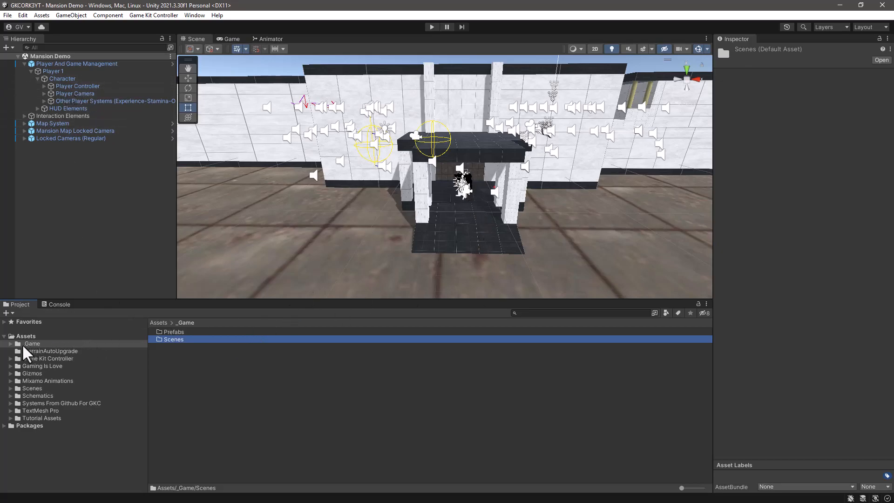
Step: Browse Game Kit Controller's Prefabs folder and open its Player Controller subfolder
left_click(9, 359)
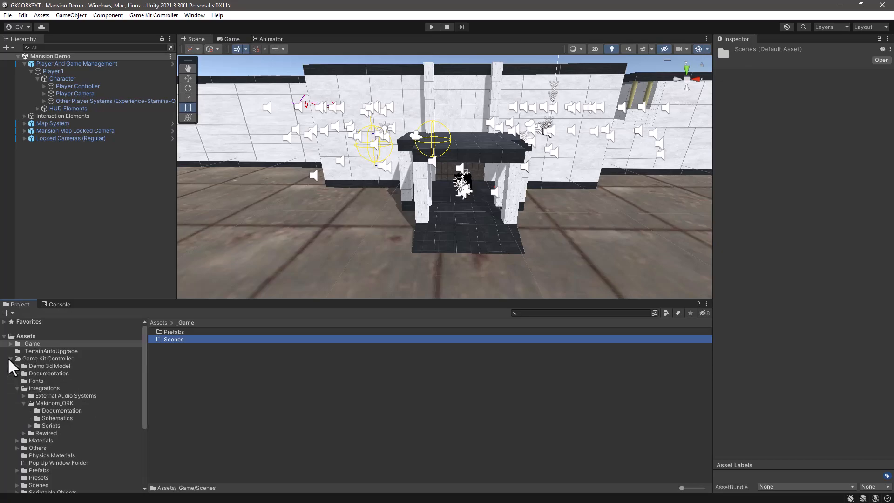
left_click(40, 470)
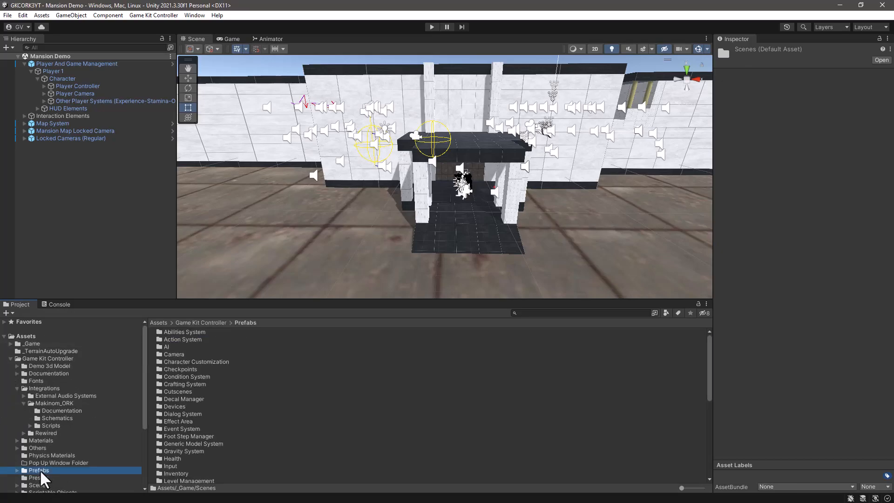
scroll(269, 450, "down", 1)
scroll(269, 450, "up", 1)
scroll(269, 450, "down", 10)
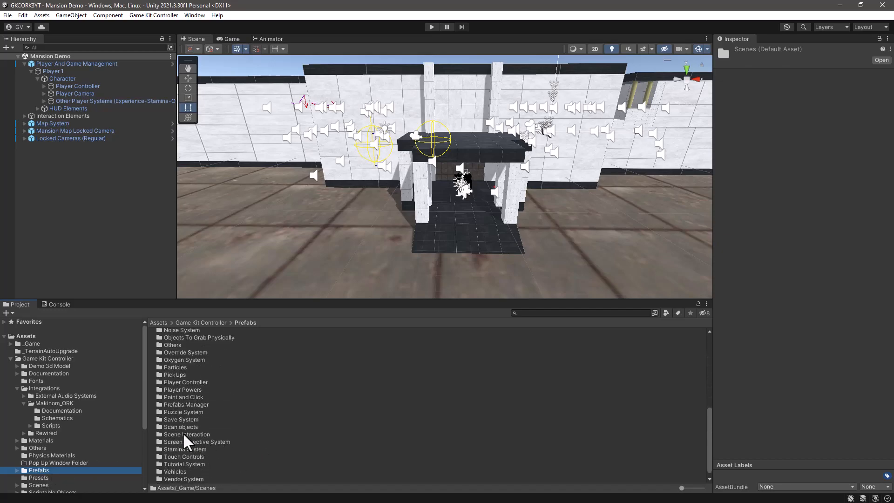
double_click(189, 383)
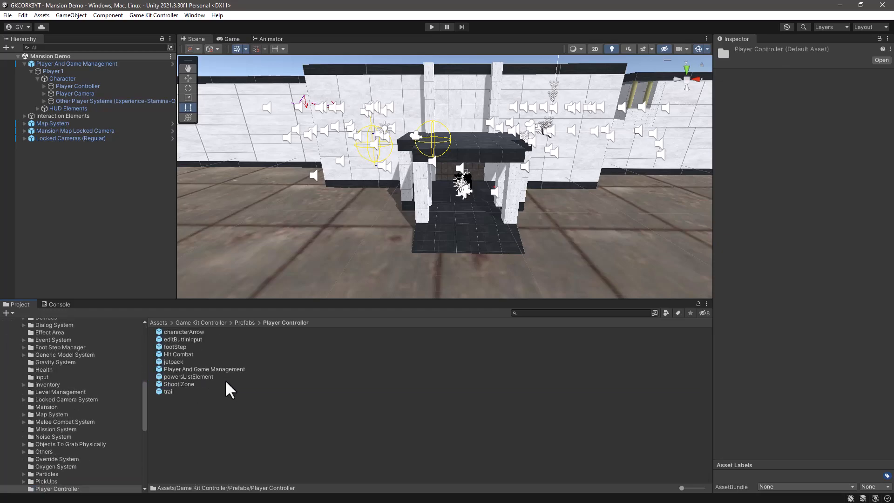
Step: Return to the Prefabs folder and search the assets for "player and game", shortening the search text to "player and"
left_click(251, 322)
scroll(236, 446, "down", 4)
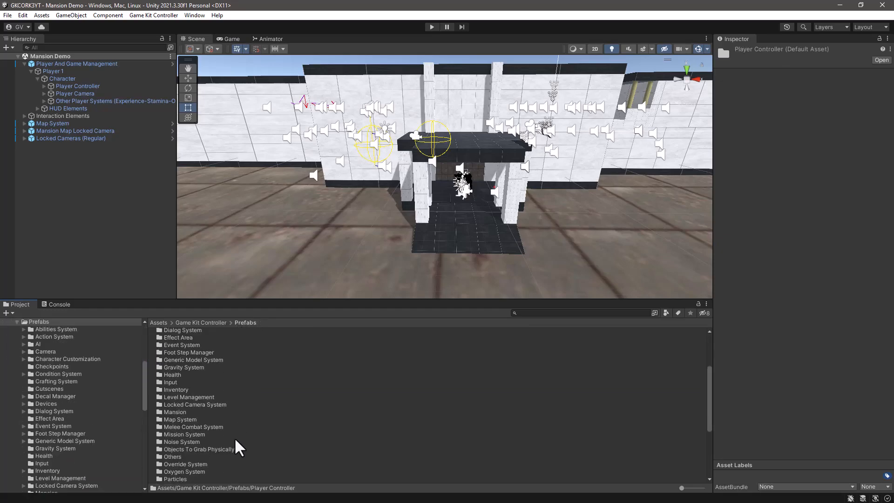
left_click(545, 313)
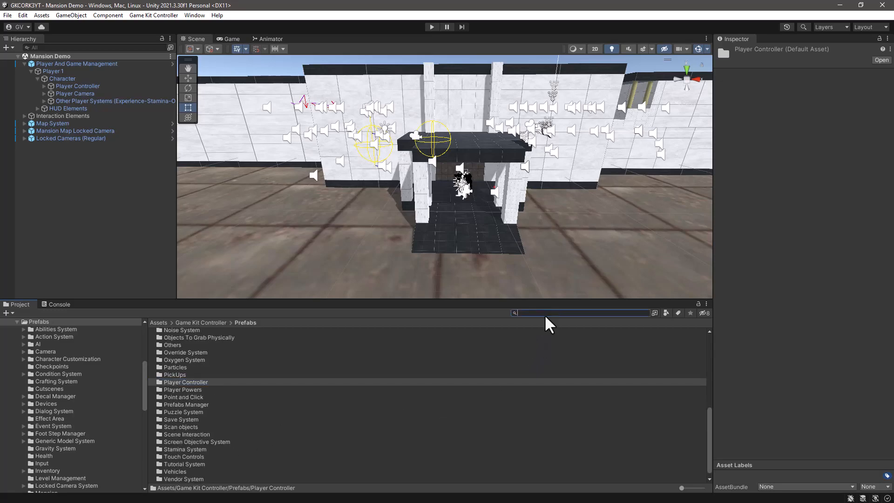
type("player")
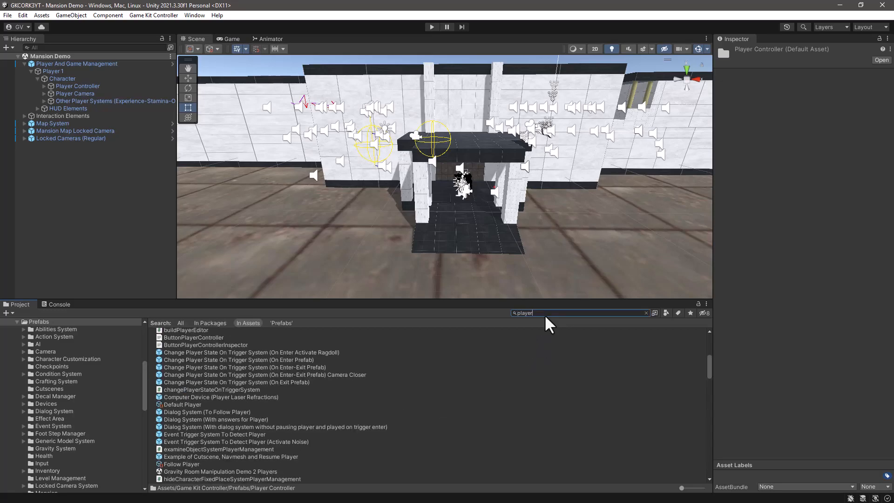
type(" and game")
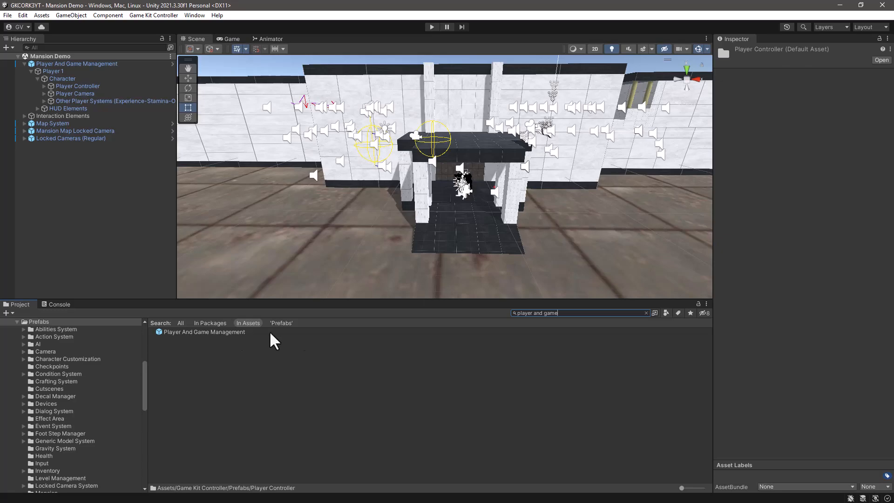
key("BackSpace")
key("BackSpace")
key("BackSpace")
key("BackSpace")
key("BackSpace")
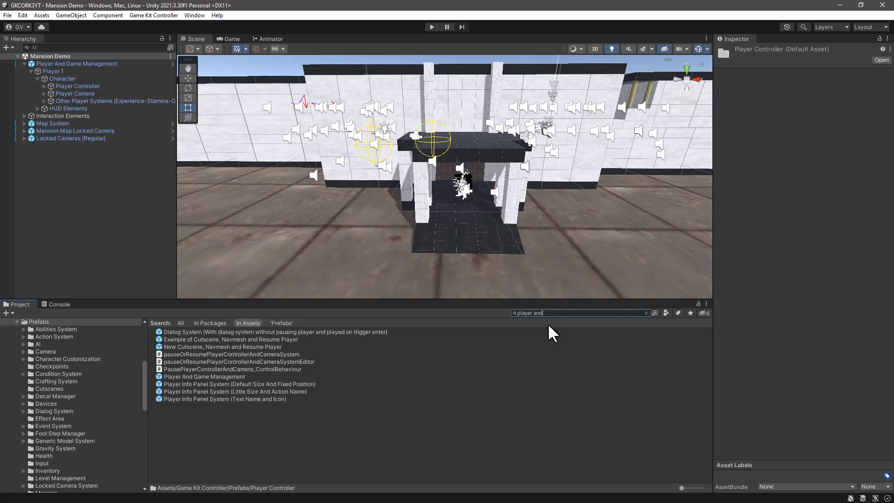
Step: Create a prefab variant of the Player And Game Management prefab, keeping the suggested name
left_click(196, 378)
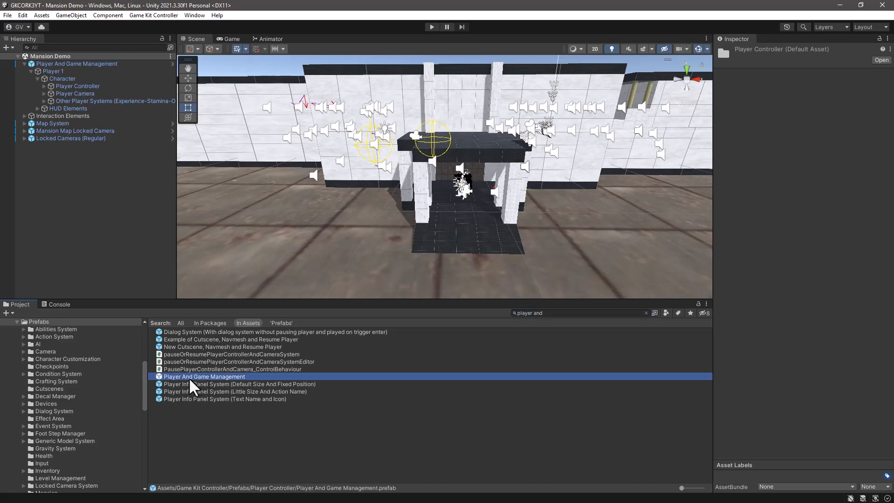
right_click(217, 378)
mouse_move(289, 134)
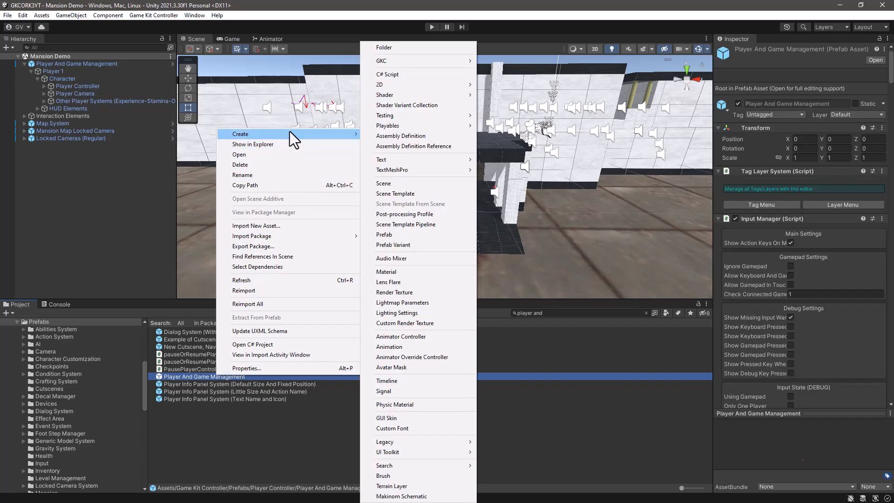
left_click(383, 244)
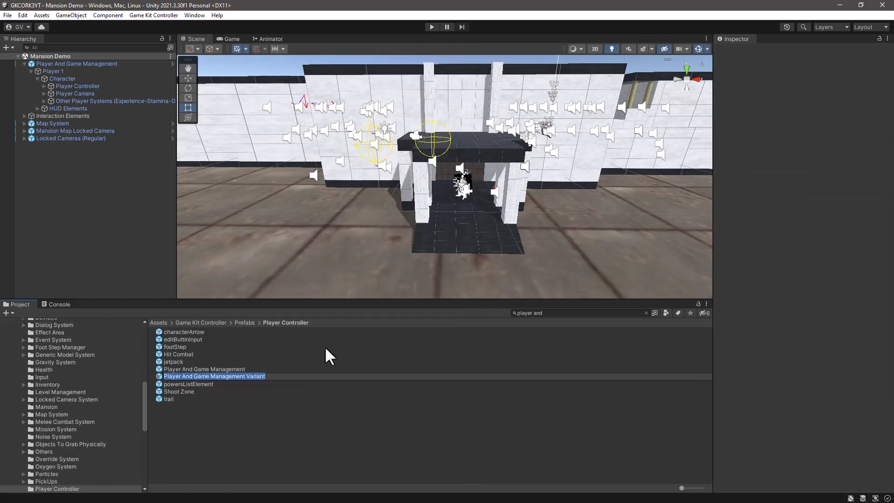
key("Return")
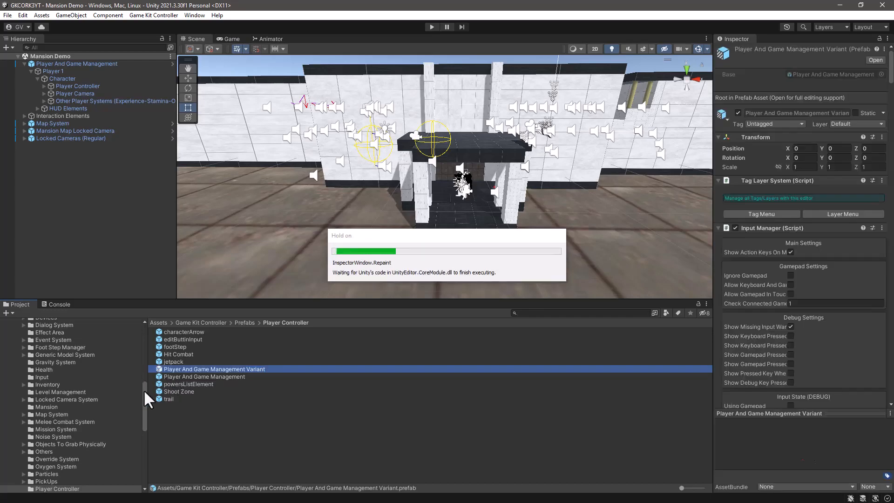
Step: Move the Player And Game Management Variant prefab into _Game/Prefabs and open that folder
scroll(140, 353, "up", 5)
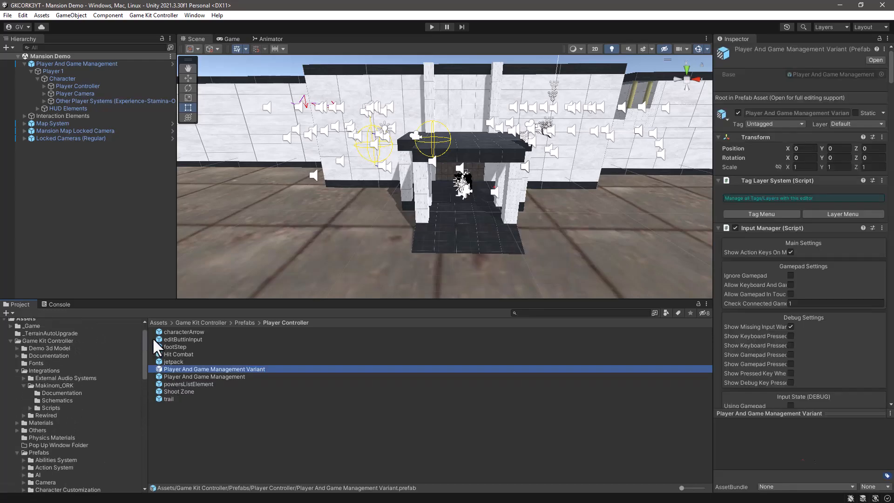
left_click(8, 327)
left_click_drag(158, 367, 45, 336)
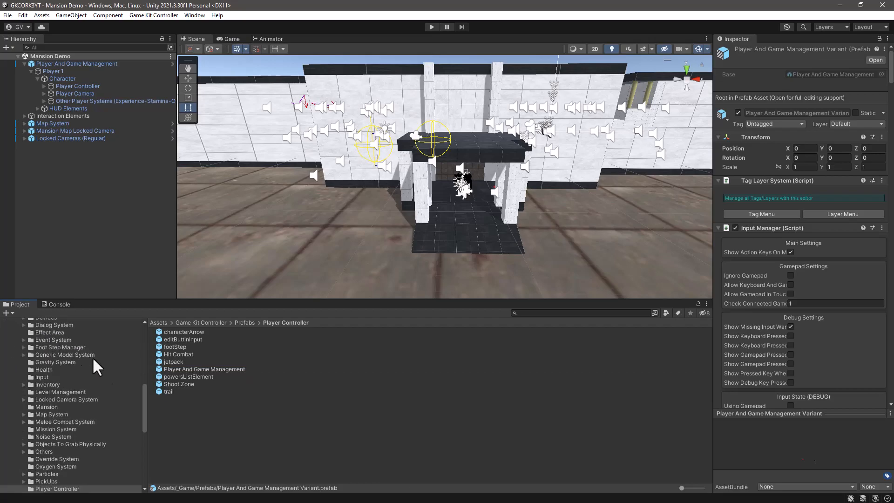
left_click_drag(144, 397, 145, 352)
left_click(37, 350)
left_click(166, 353)
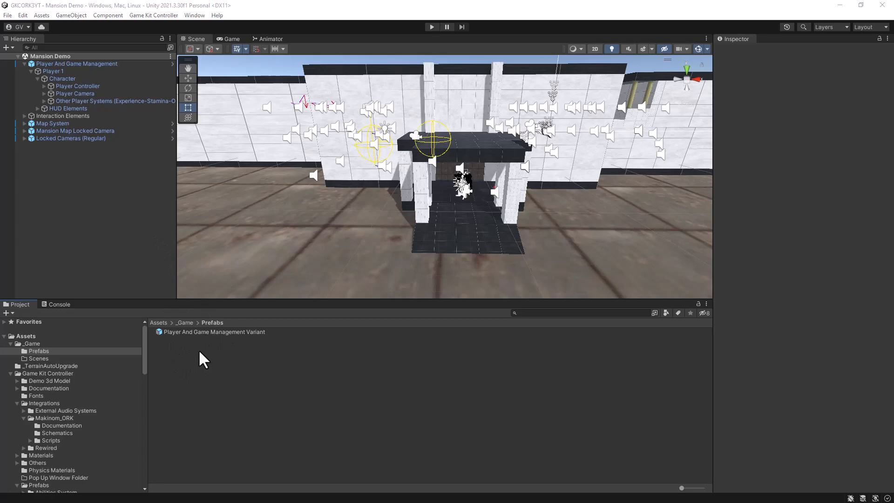
Step: Open the Player And Game Management Variant prefab for editing and view its Input Manager settings
left_click(219, 332)
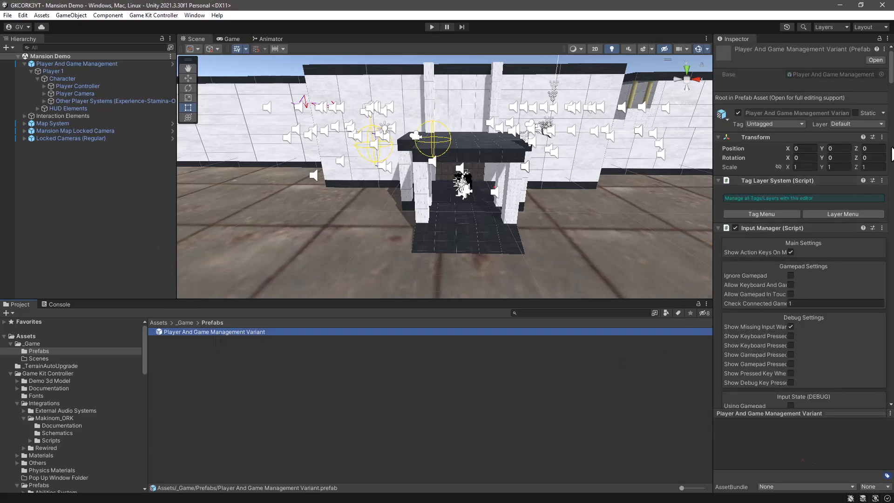
left_click(879, 62)
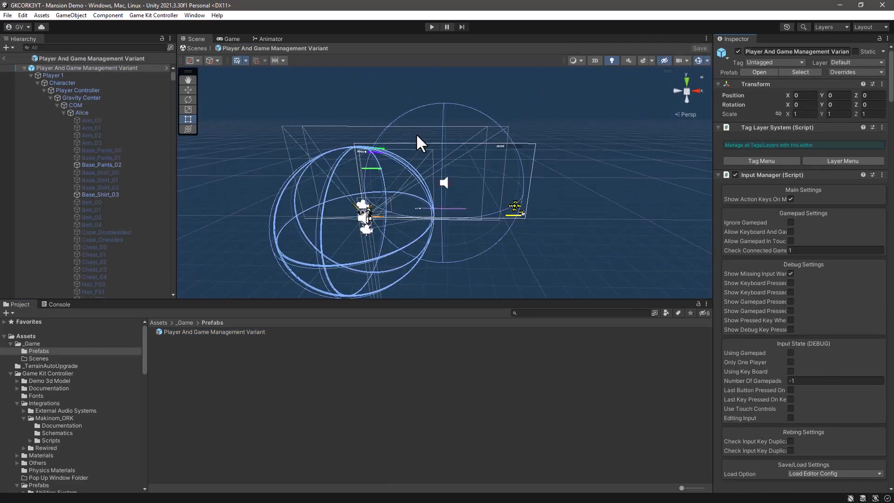
scroll(803, 231, "down", 5)
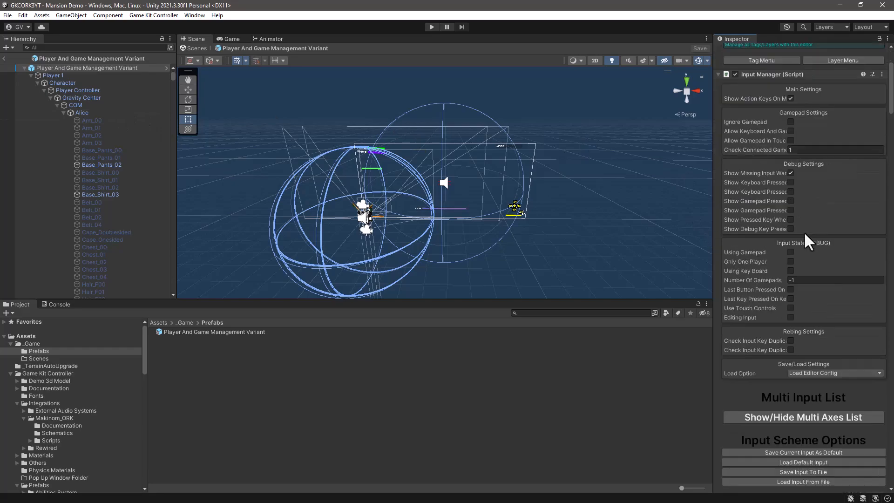
Step: Collapse all components of the Player And Game Management Variant root and expand only its Transform
scroll(804, 228, "up", 5)
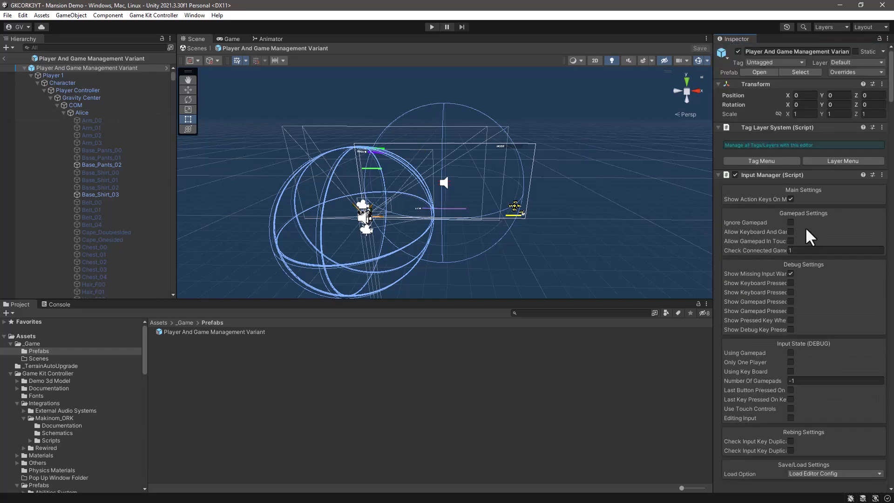
right_click(828, 126)
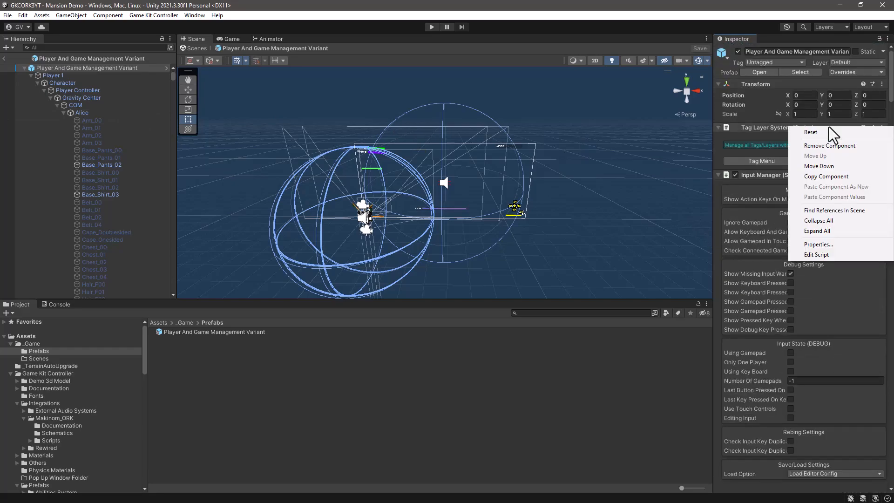
left_click(815, 221)
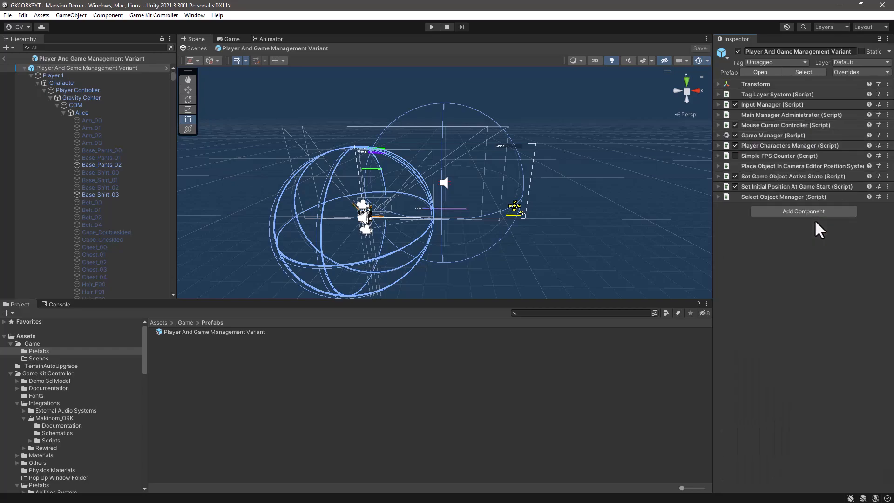
left_click(717, 84)
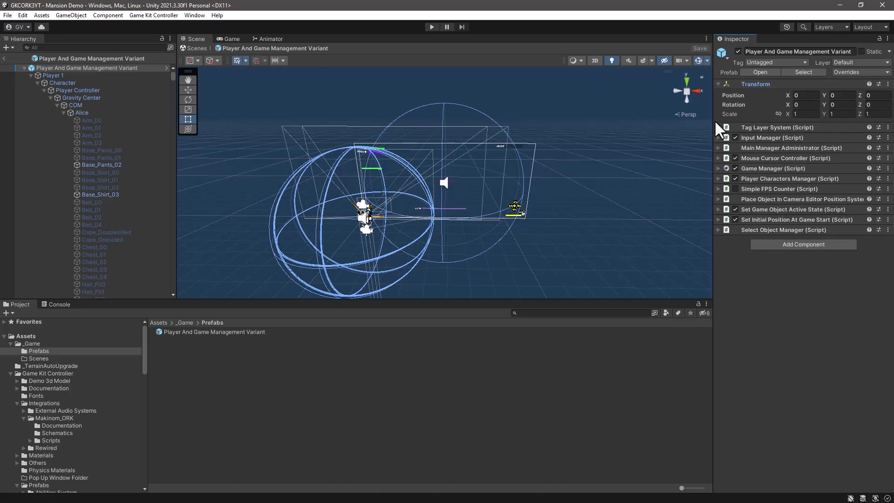
Step: Set the Player Controller's Z position to 0
left_click(73, 90)
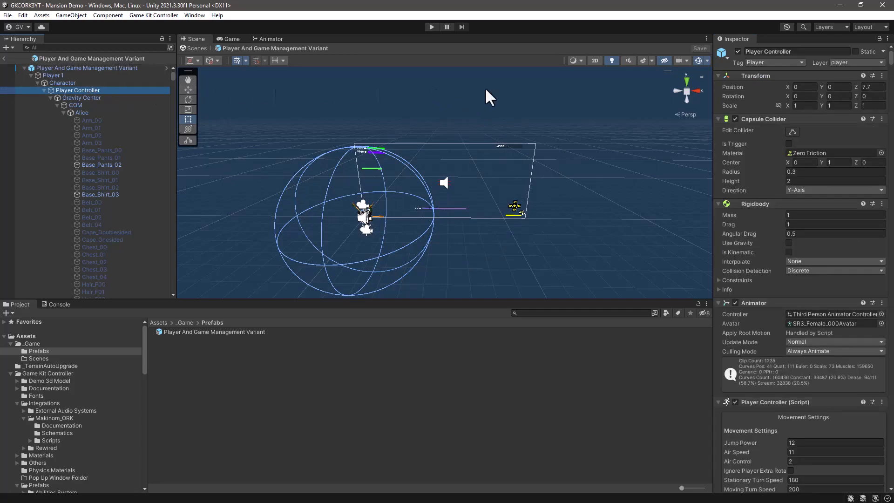
left_click(874, 87)
type("0")
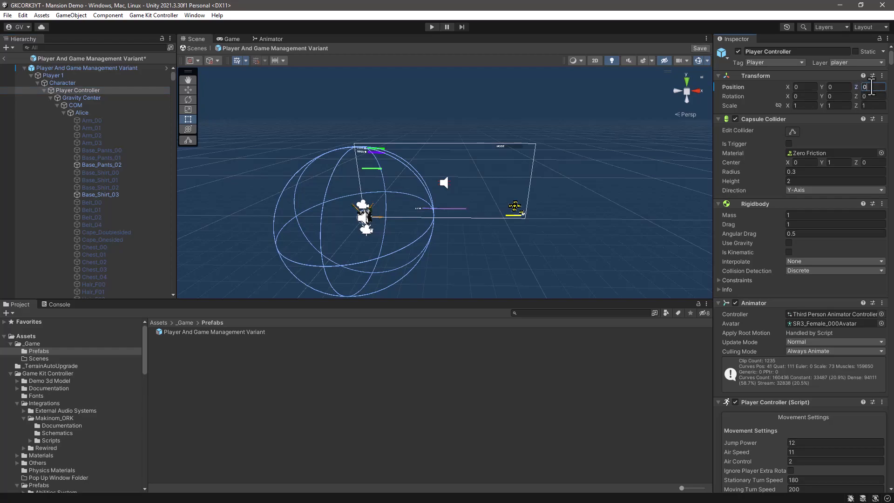
Step: Collapse the Player Controller's children and set the Player Camera's Z position to 0
left_click(43, 89)
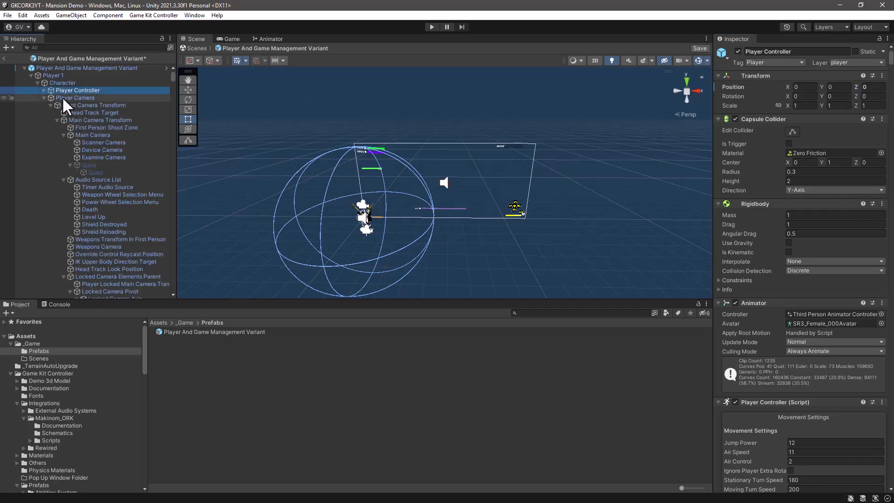
left_click(60, 97)
left_click(869, 87)
type("7.7")
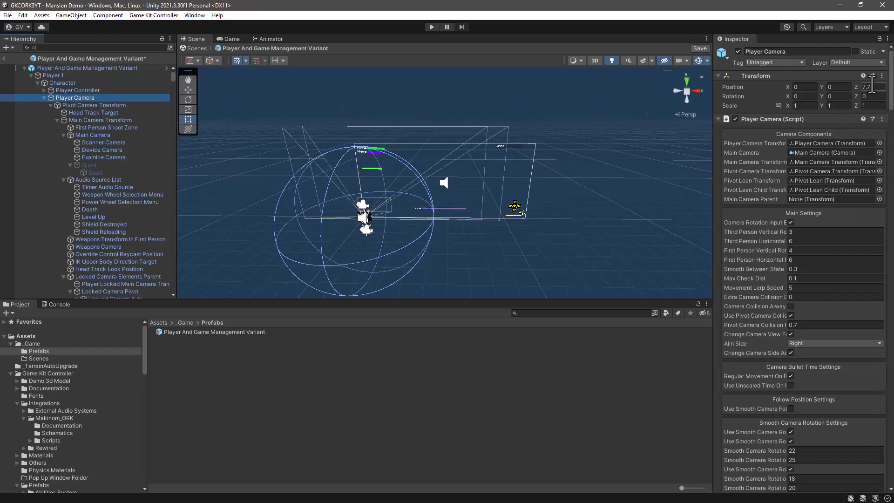
key("Return")
type("0")
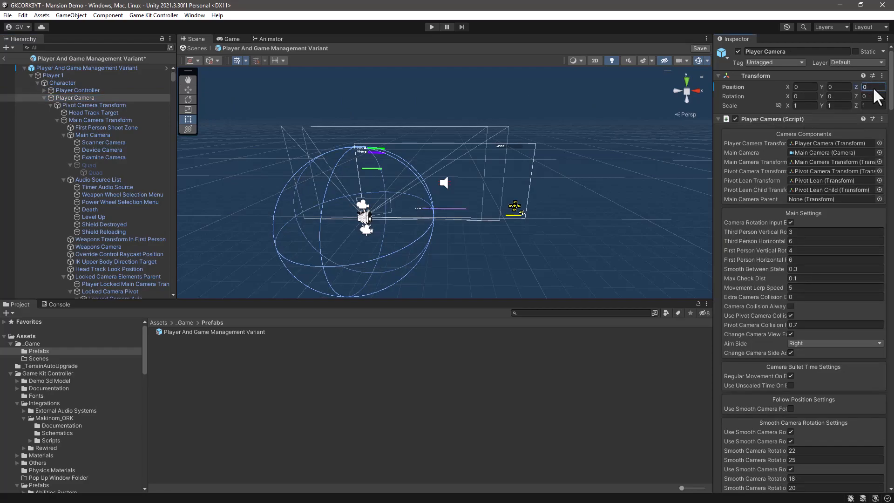
Step: Save the Player And Game Management Variant prefab and return to the Mansion Demo scene
left_click(700, 48)
left_click(699, 47)
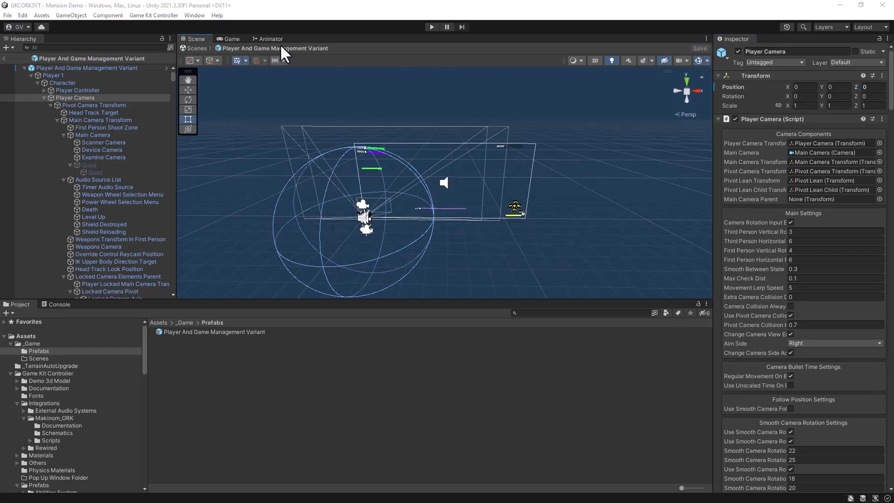
left_click(4, 59)
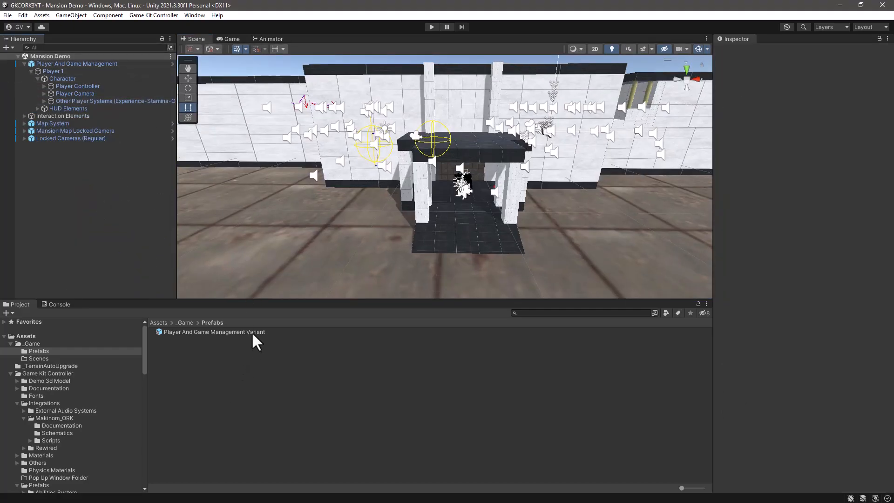
Step: Duplicate the Player And Game Management Variant prefab and rename the copy Player And Game Management_NoPlayer
left_click(246, 332)
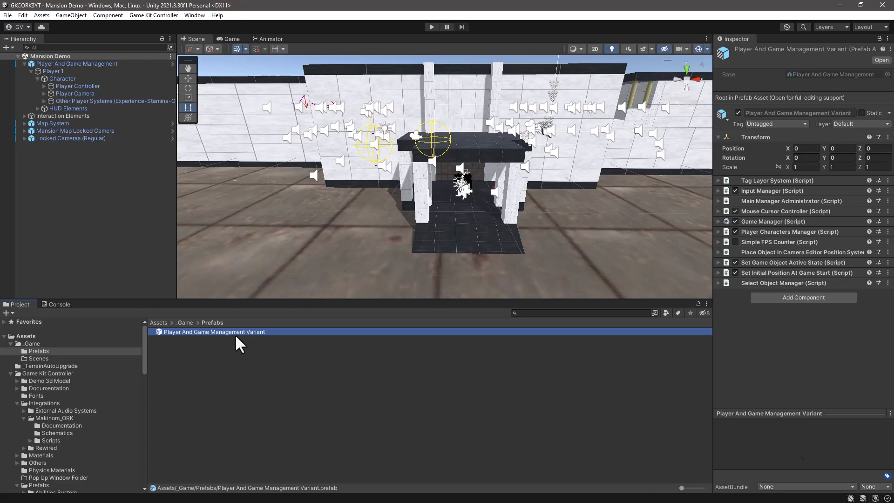
key("ctrl+d")
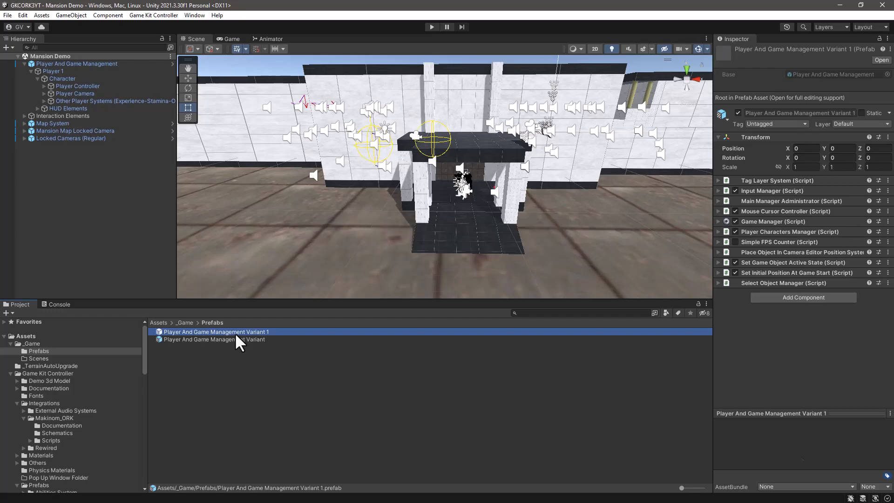
type("Player And Game Management_NoPlayer")
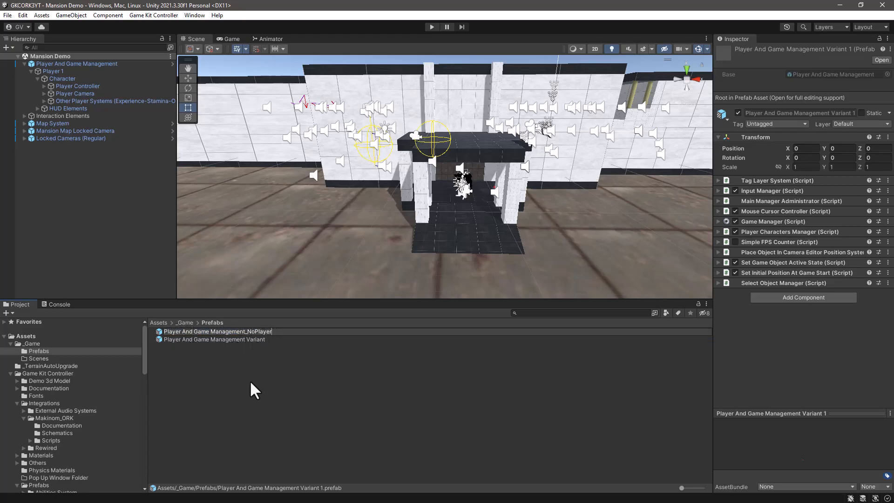
key("Return")
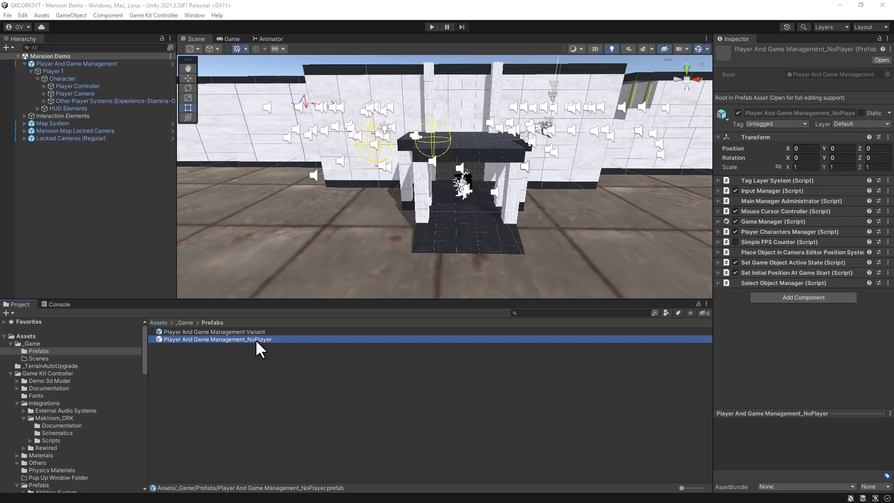
Step: Open the Player And Game Management_NoPlayer prefab, unpack its root completely and collapse the Player 1 hierarchy
left_click(884, 61)
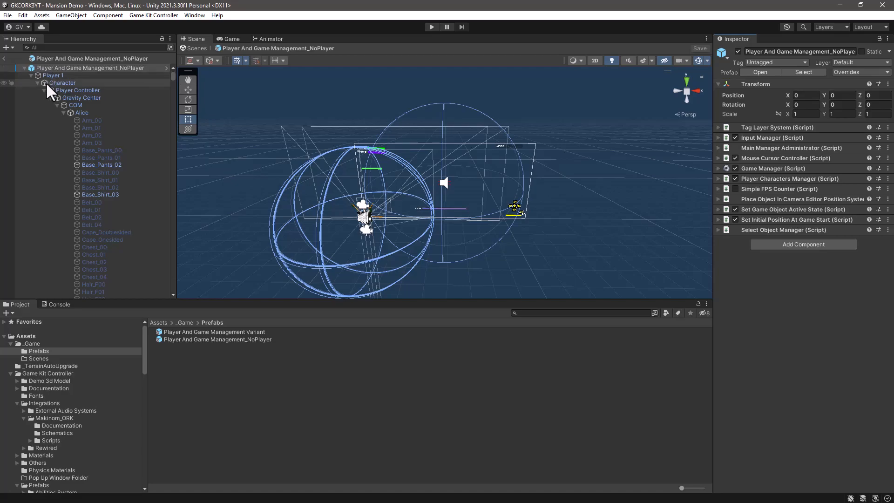
left_click(42, 66)
right_click(42, 67)
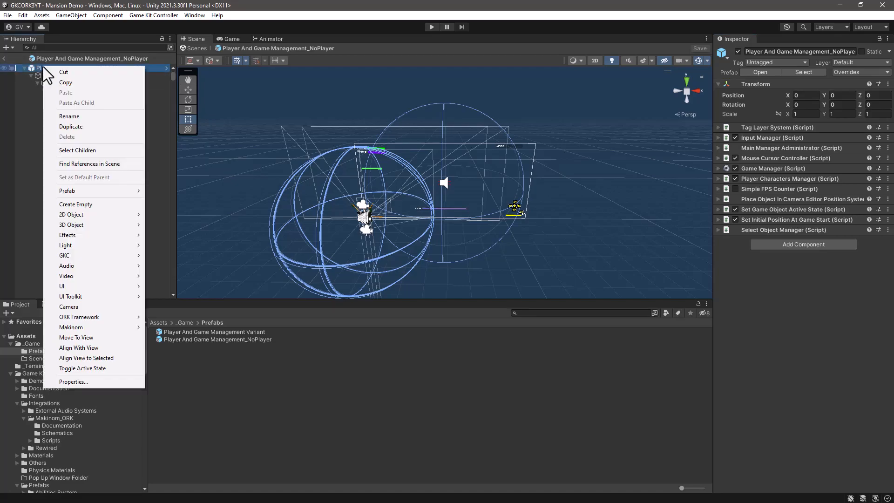
mouse_move(72, 192)
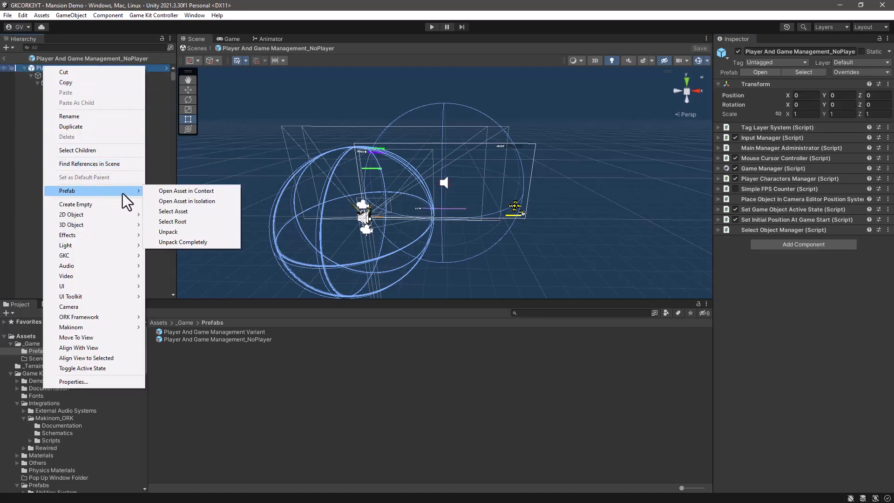
left_click(168, 242)
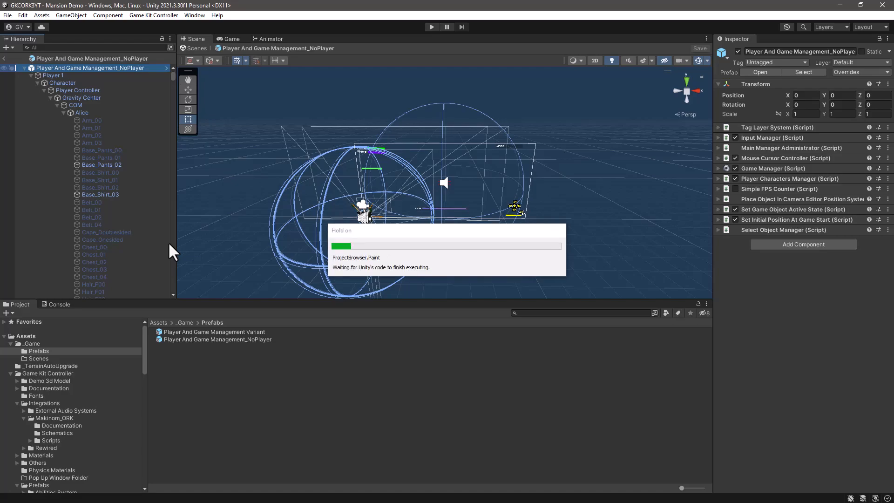
left_click(37, 83)
left_click(31, 75)
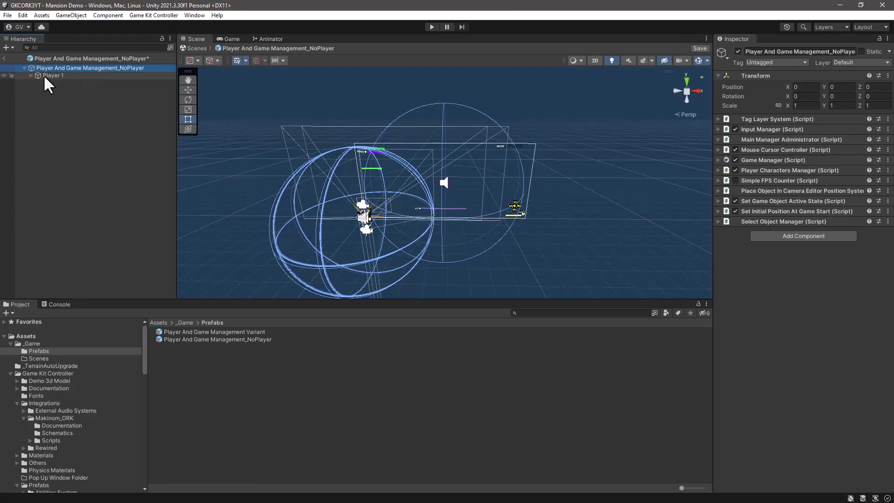
Step: Create a prefab from the Player 1 object in _Game/Prefabs and name it Player 1_GKC
left_click(50, 74)
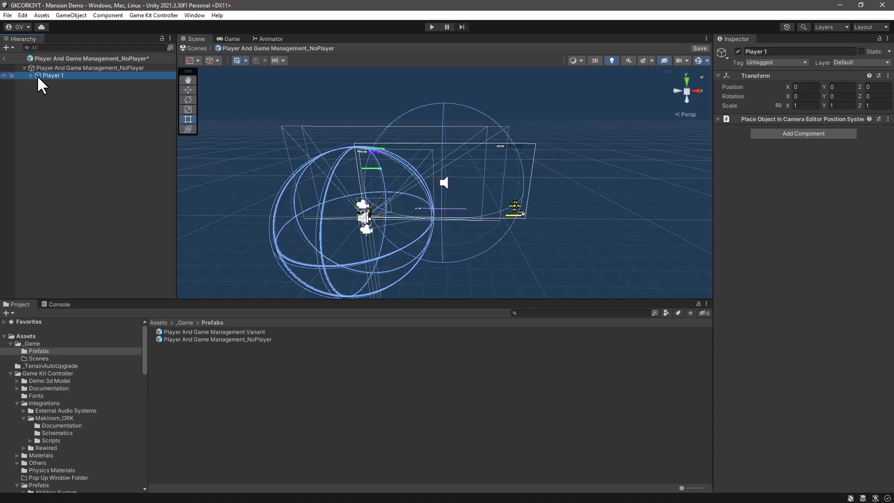
left_click_drag(38, 75, 202, 396)
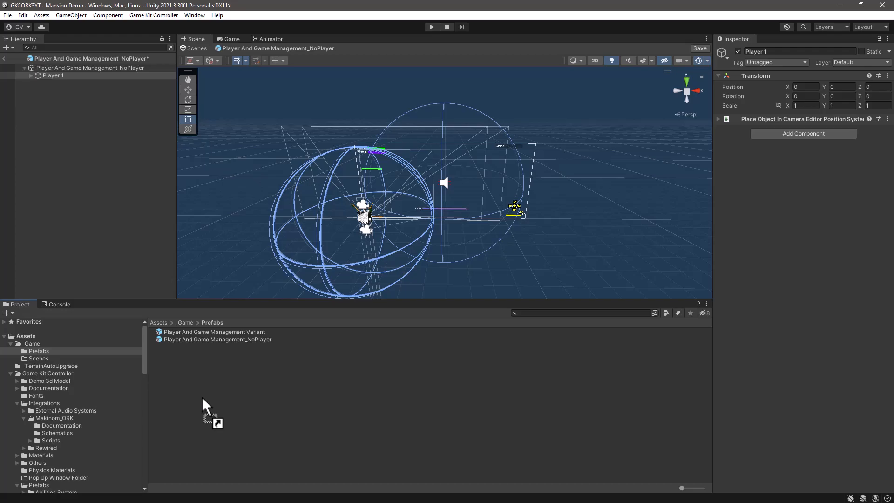
left_click_drag(202, 397, 202, 397)
left_click(179, 332)
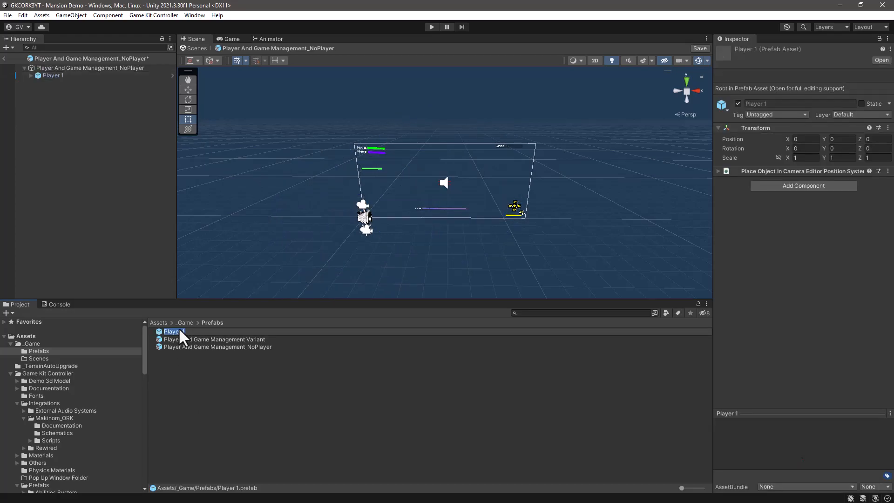
key("End")
type("_GKC")
key("Return")
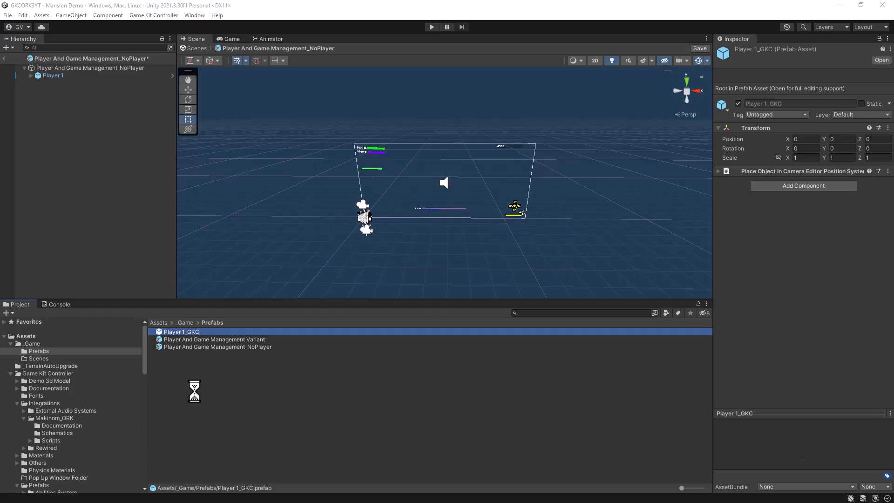
Step: Delete Player 1 from the Player And Game Management_NoPlayer prefab and select the root object
left_click(55, 76)
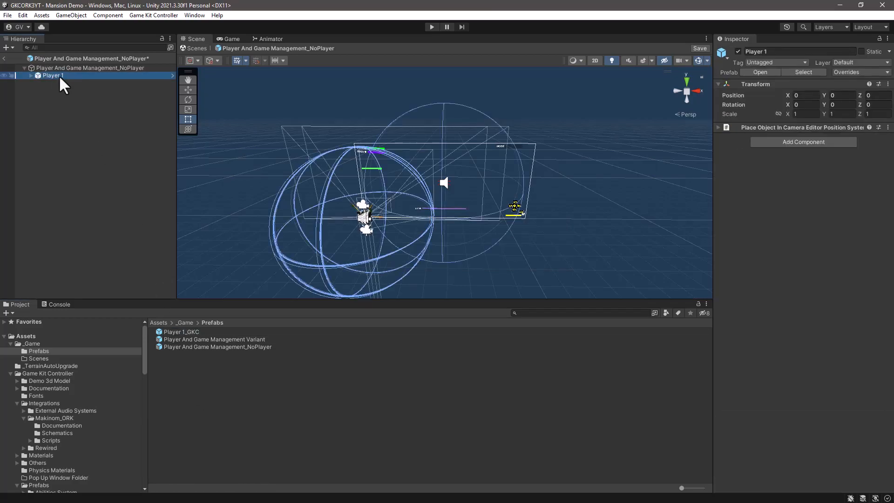
key("Delete")
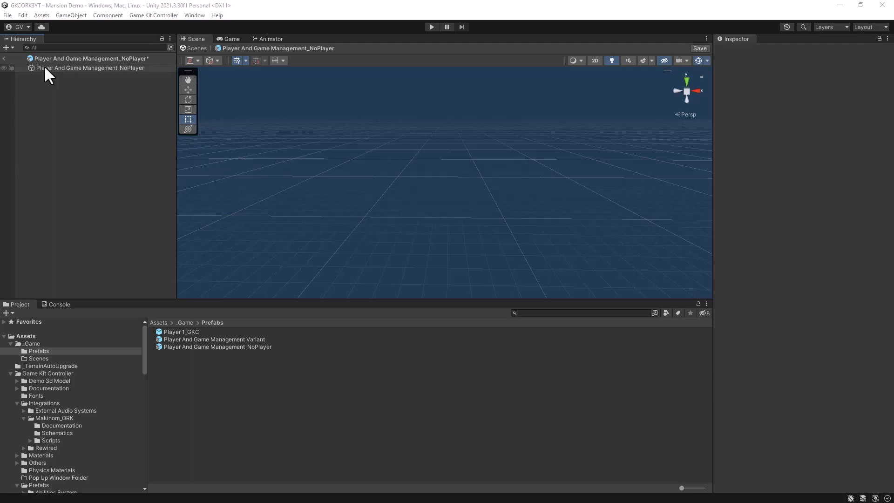
left_click(40, 66)
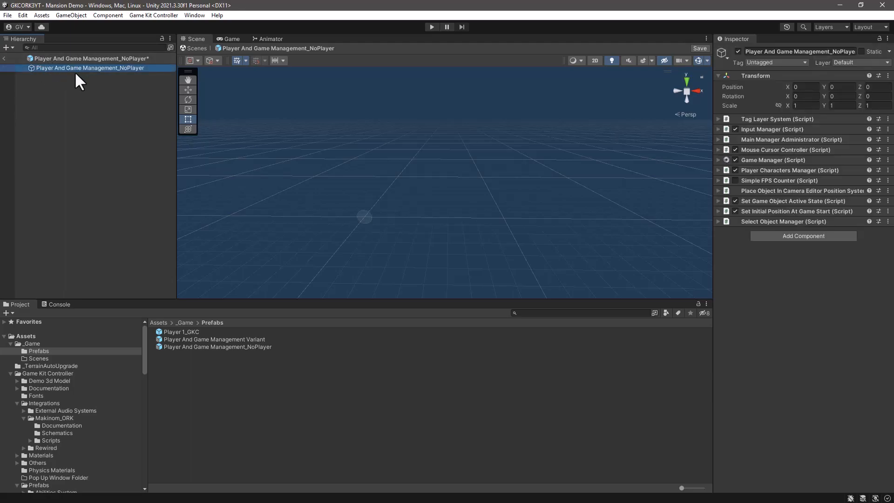
Step: Widen the component view and remove the Player 1 entry from the Player Characters Manager's player list
left_click_drag(709, 190, 592, 192)
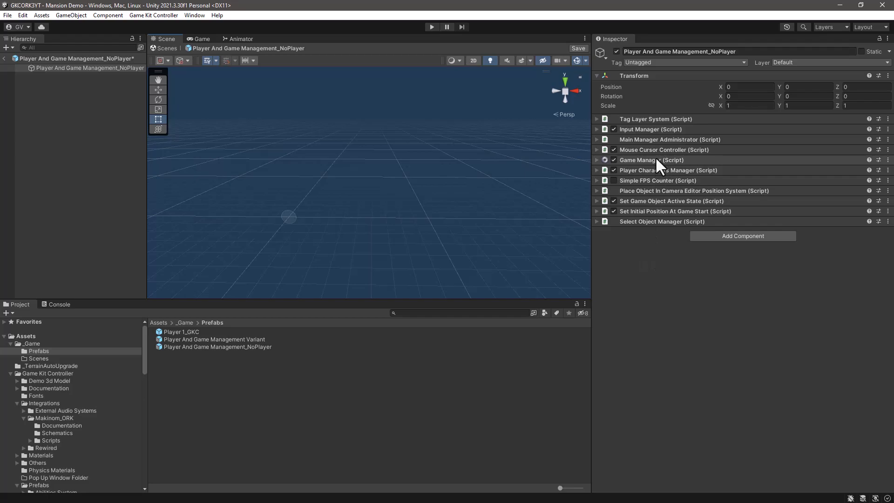
left_click(596, 171)
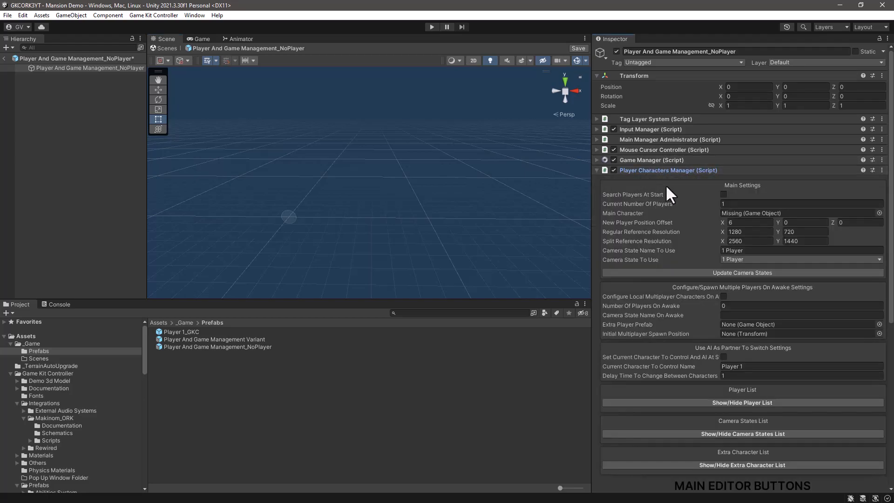
scroll(667, 187, "down", 5)
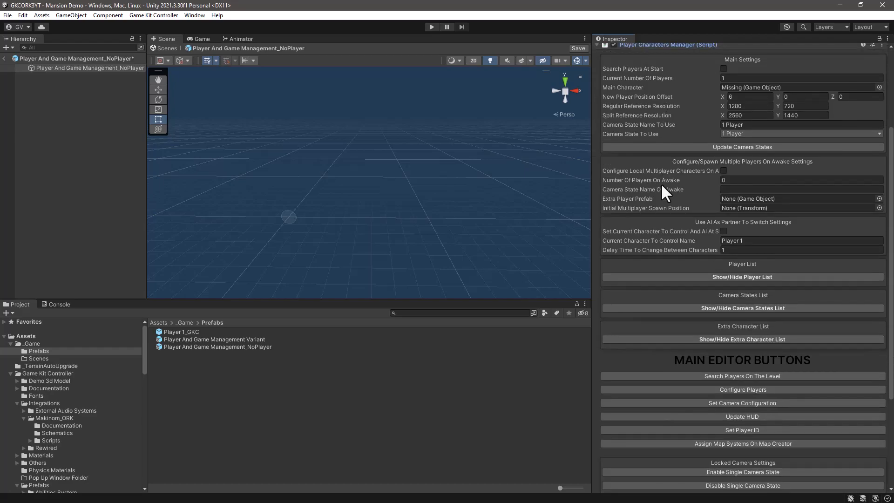
left_click(689, 278)
scroll(691, 276, "down", 2)
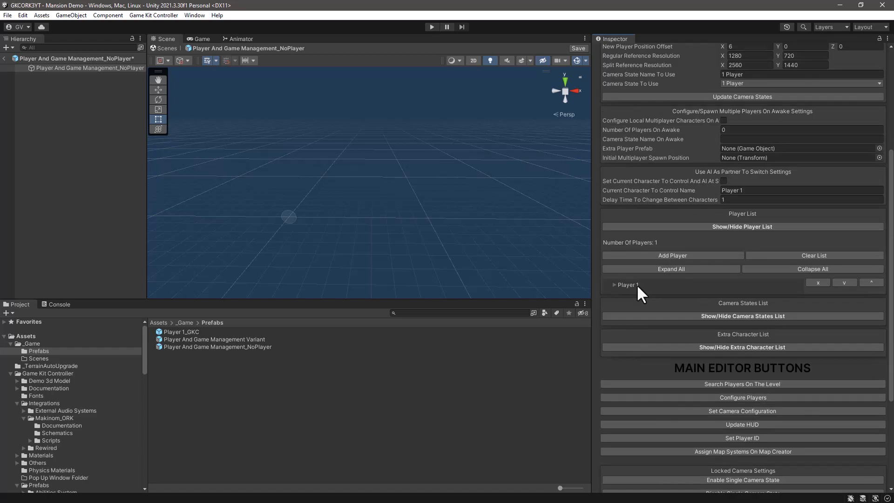
left_click(818, 283)
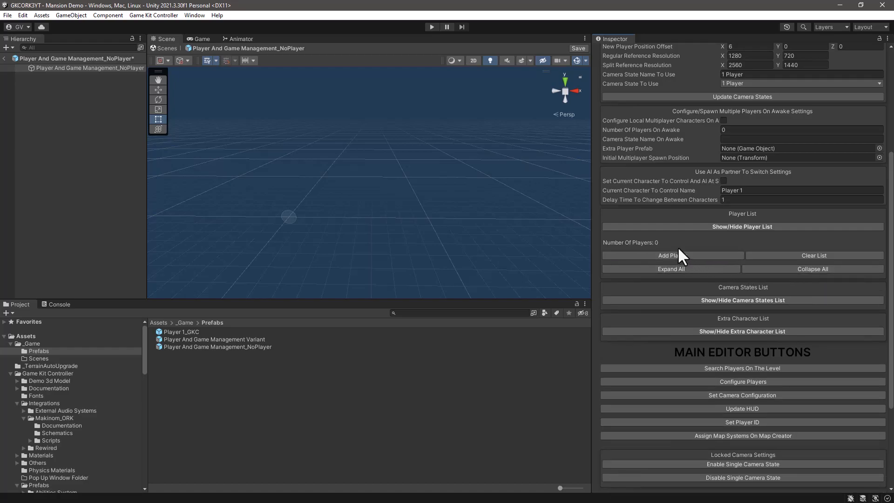
Step: Set the Player Characters Manager's Current Number Of Players to 0 and clear its player list
scroll(677, 247, "up", 3)
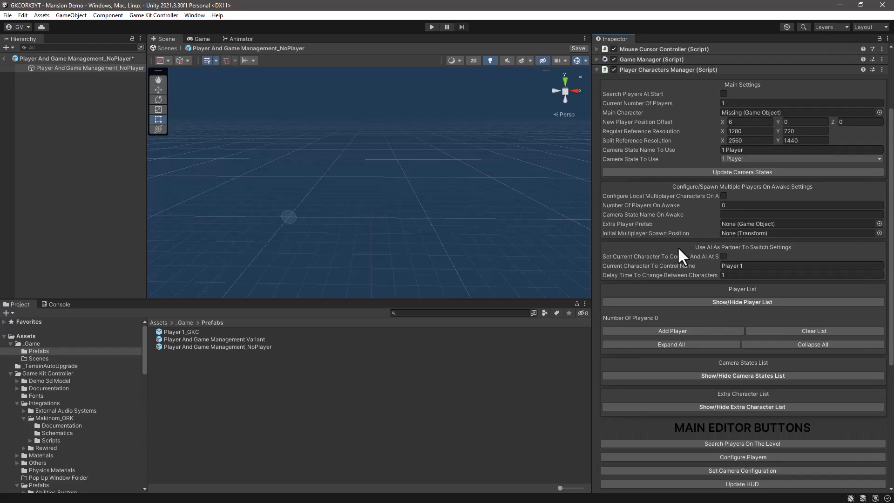
left_click(732, 103)
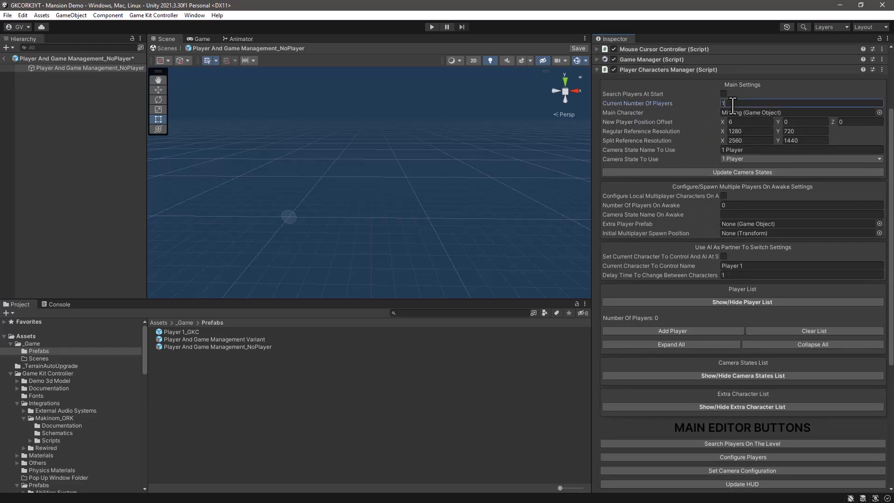
type("0")
left_click(792, 330)
Step: Save the Player And Game Management_NoPlayer prefab and return to the Mansion Demo scene
left_click(578, 49)
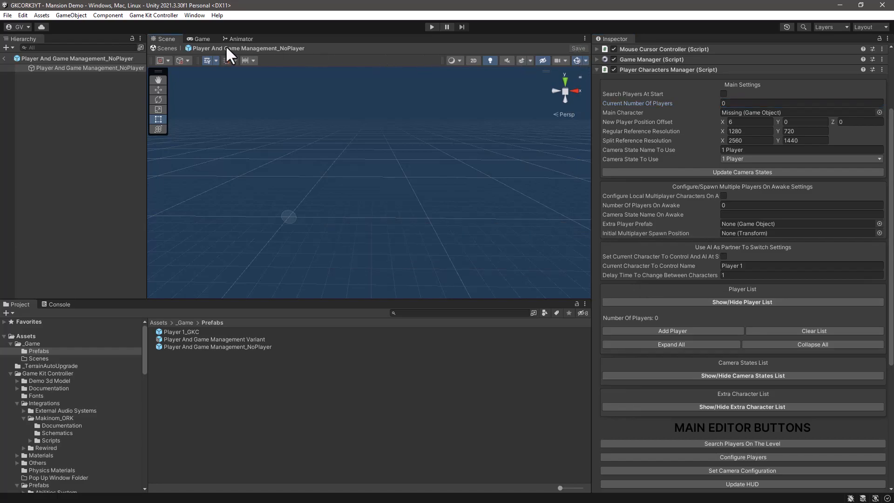
left_click(4, 58)
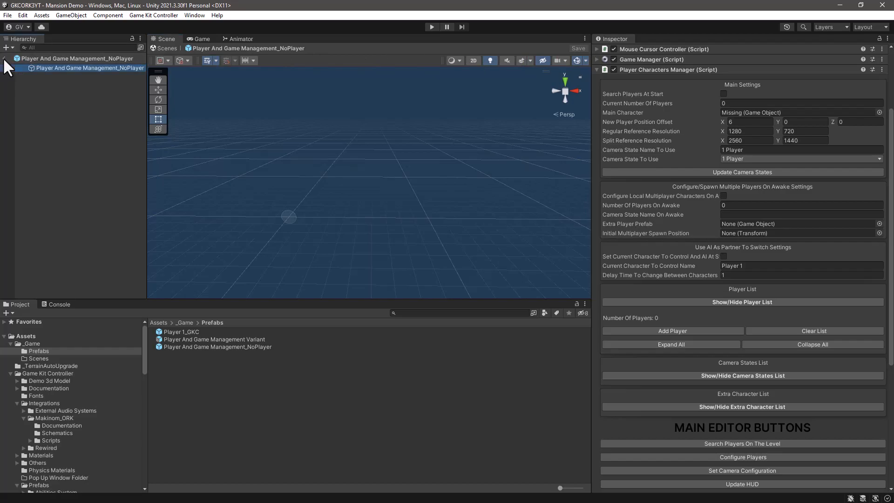
left_click(3, 58)
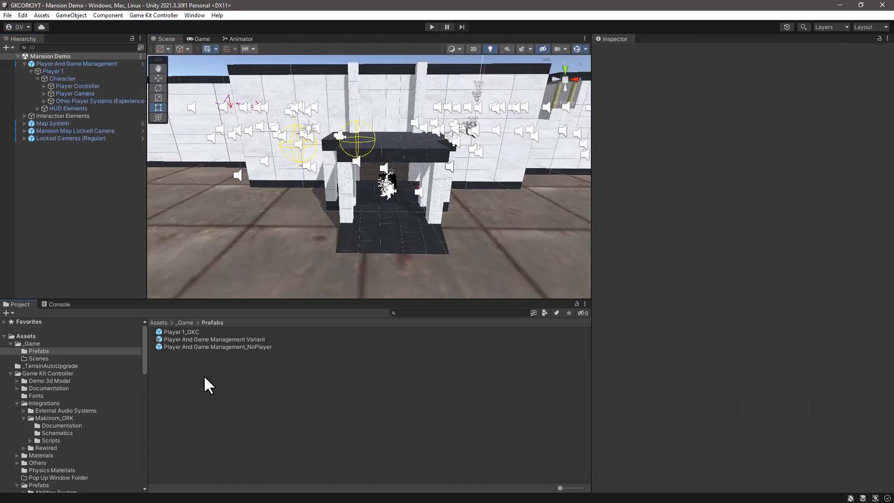
Step: Open the Player 1_GKC prefab for editing and enlarge the scene view and hierarchy area
left_click(186, 333)
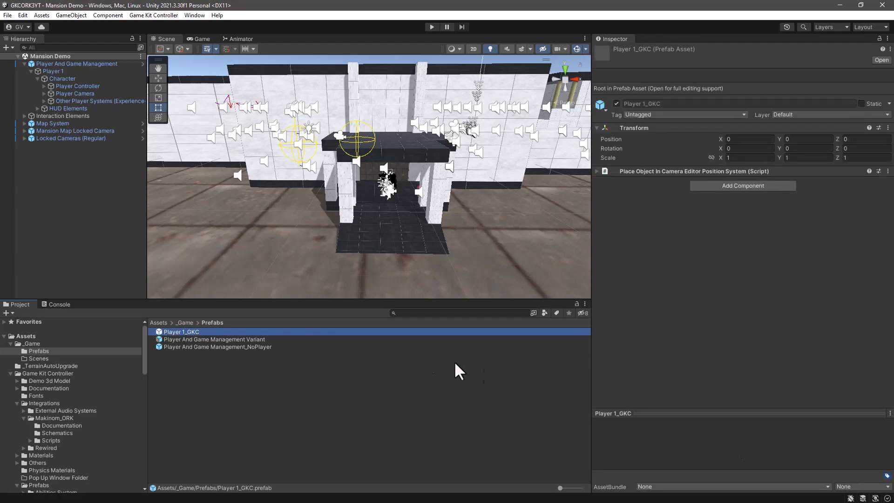
left_click(882, 60)
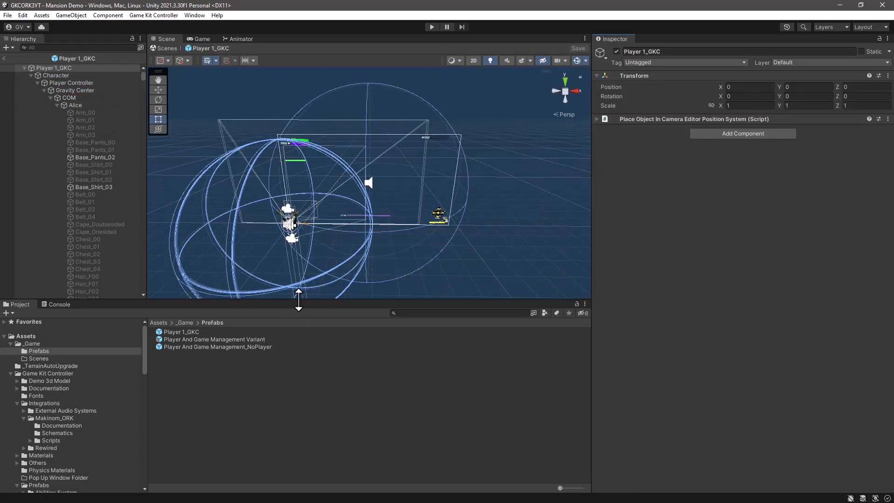
left_click_drag(295, 300, 279, 364)
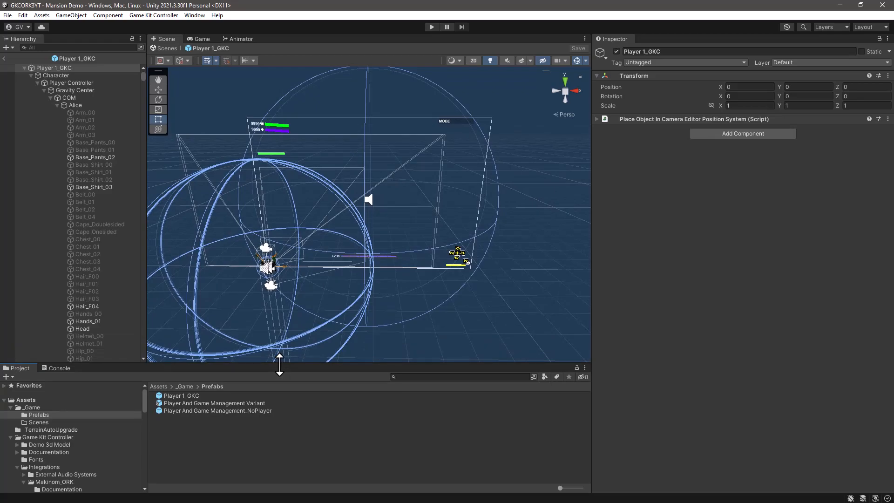
Step: Add the Add Player Spawned script to the Player 1_GKC root object and save the prefab
left_click(64, 68)
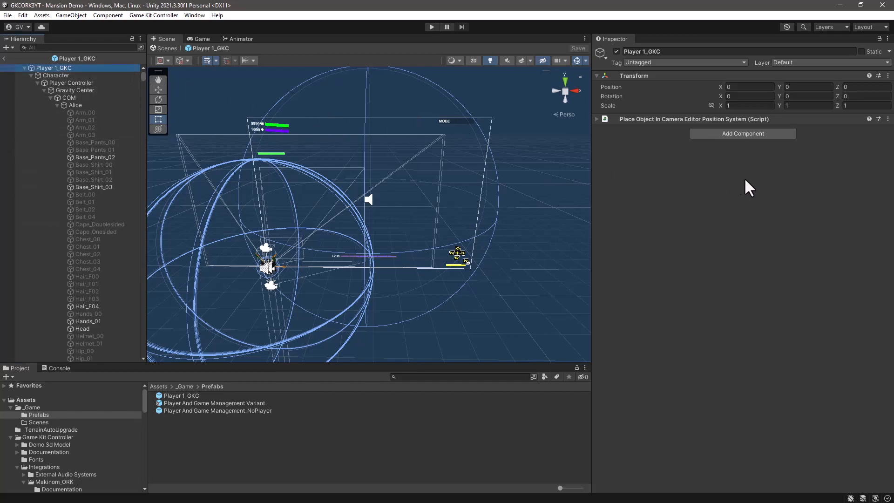
left_click(754, 135)
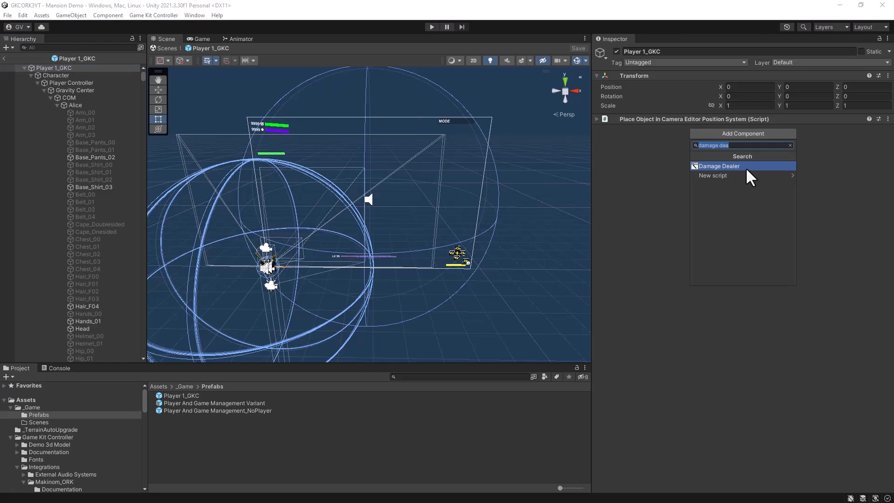
type("add pla")
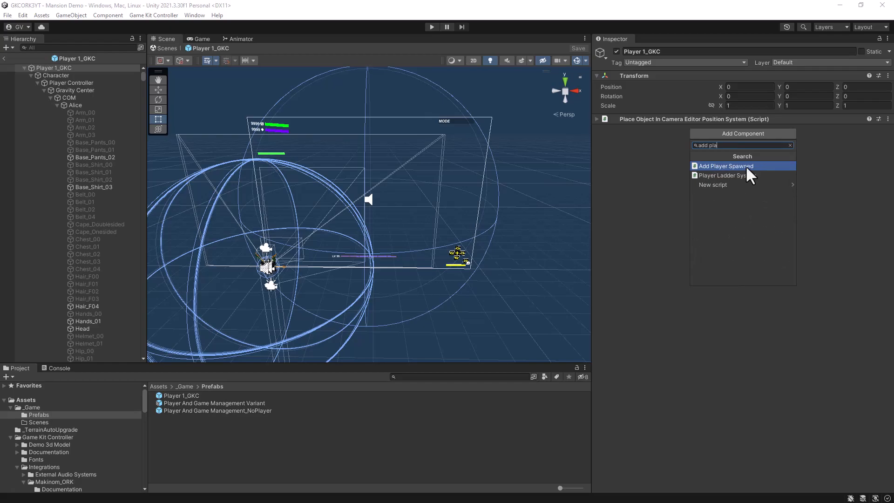
left_click(746, 167)
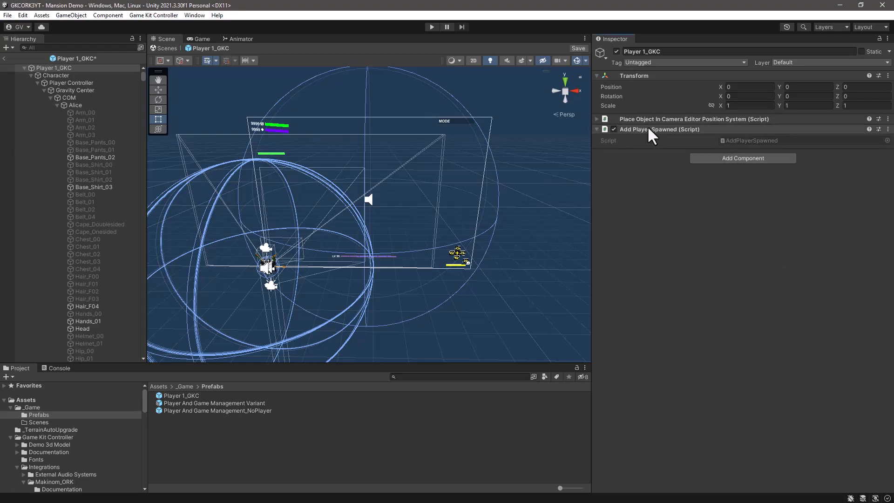
key("ctrl+s")
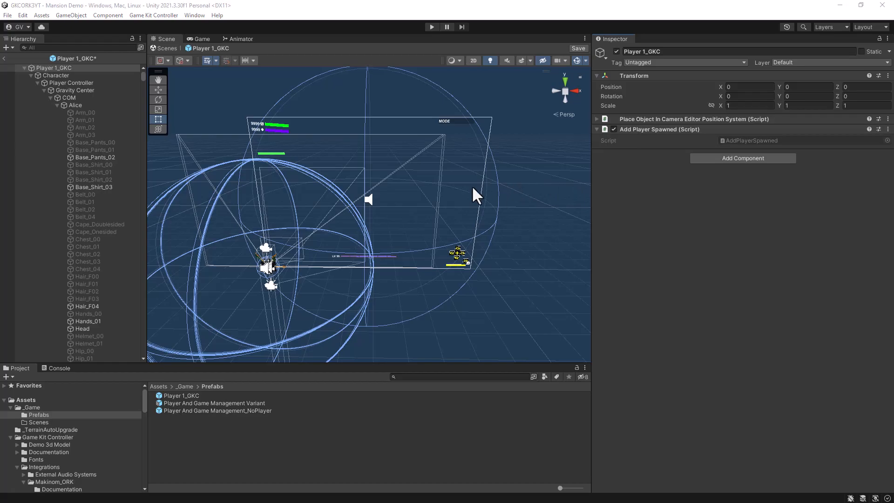
Step: Select the Pause-Resume Player Actions (Every Time Enter Trigger) prefab in Game Kit Controller/Prefabs/Event System/Change Player States Trigger System
left_click(73, 82)
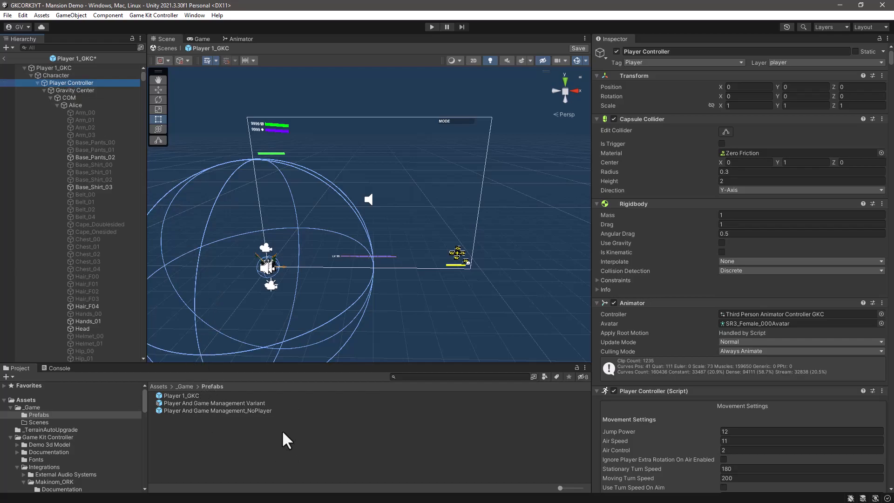
left_click_drag(215, 364, 227, 248)
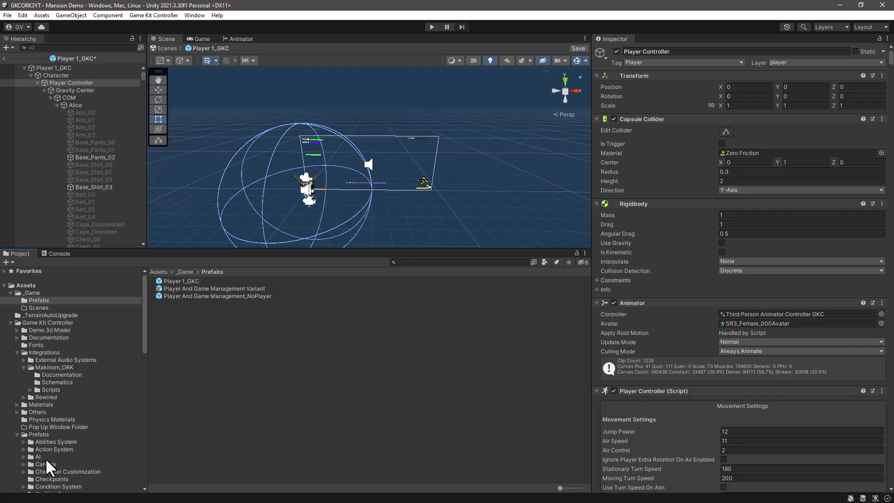
scroll(46, 457, "down", 6)
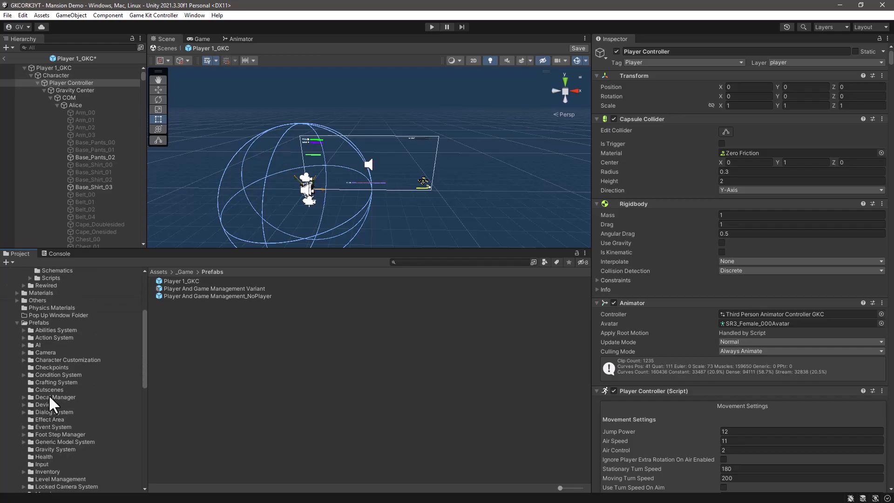
left_click(41, 425)
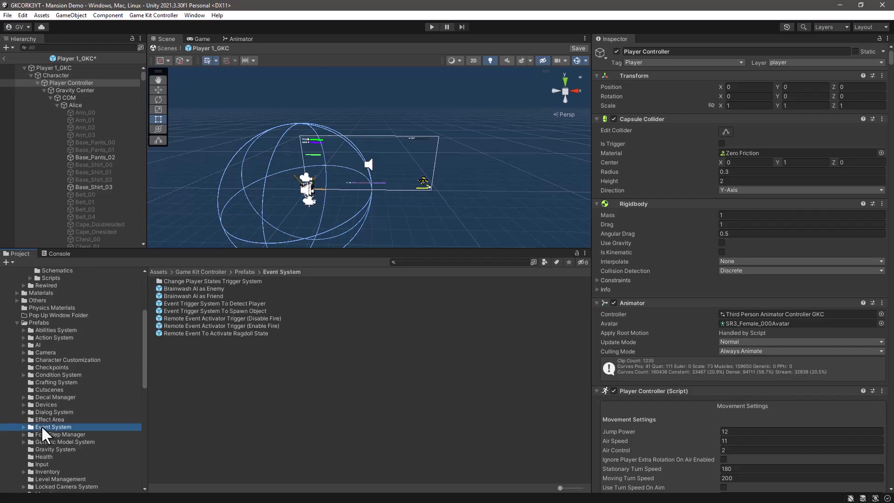
double_click(190, 281)
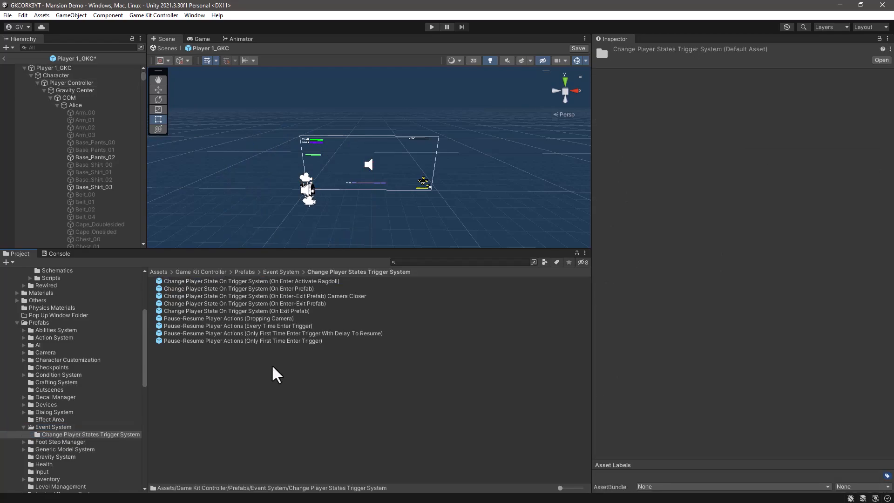
left_click(283, 325)
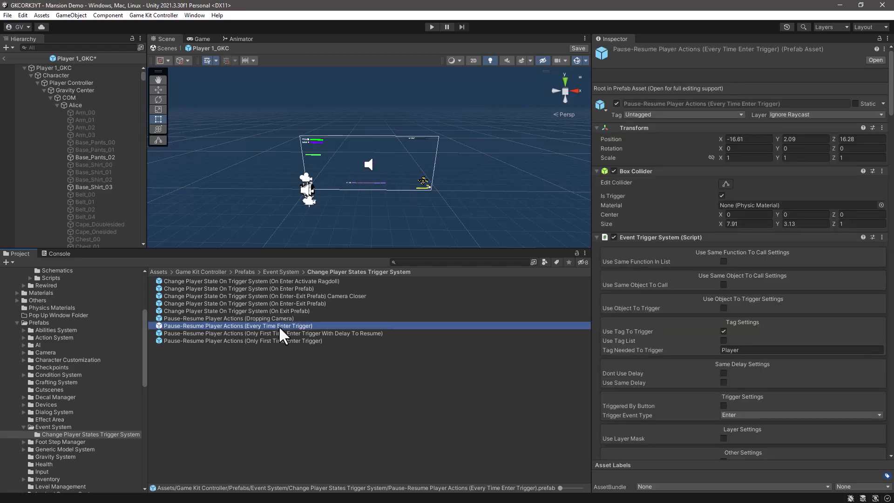
Step: Collapse the trigger prefab's components and copy its Pause Or Resume Player Controller And Camera System component
scroll(793, 333, "down", 10)
scroll(794, 336, "up", 10)
right_click(777, 172)
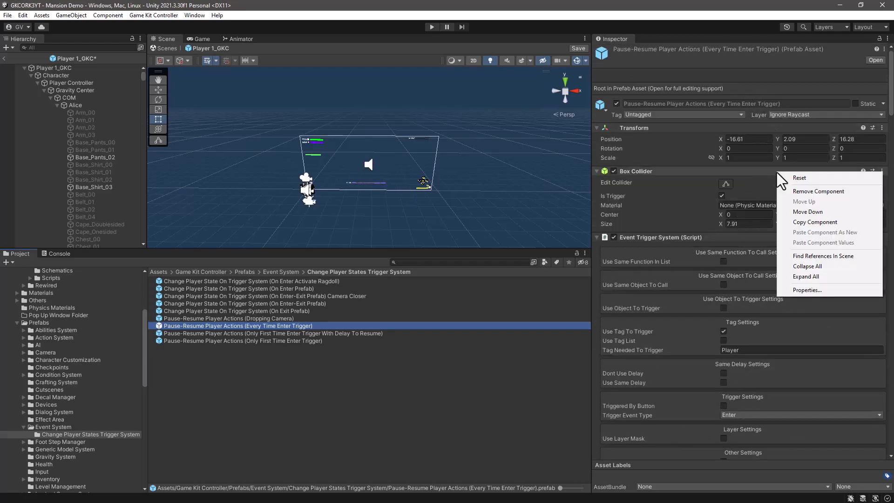
left_click(799, 267)
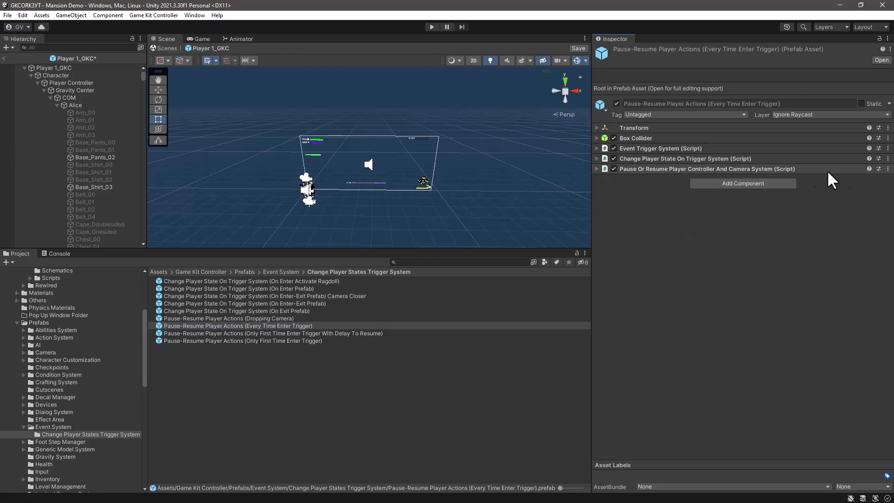
left_click(888, 169)
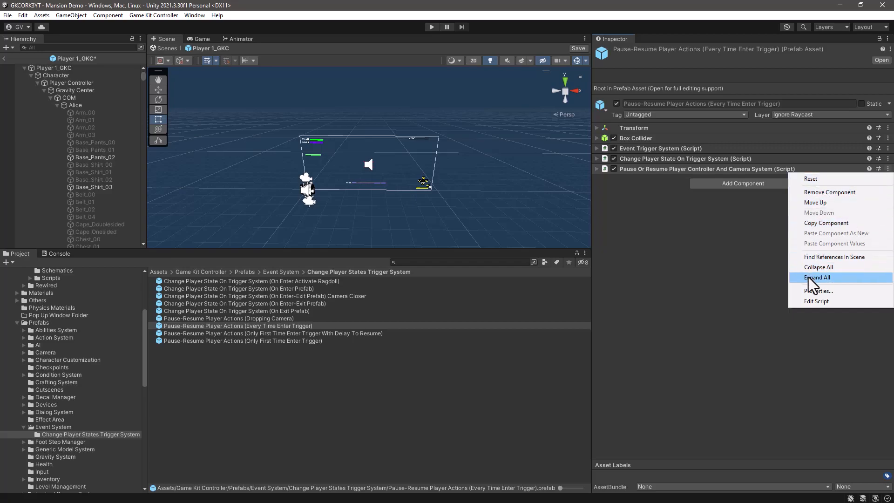
left_click(811, 223)
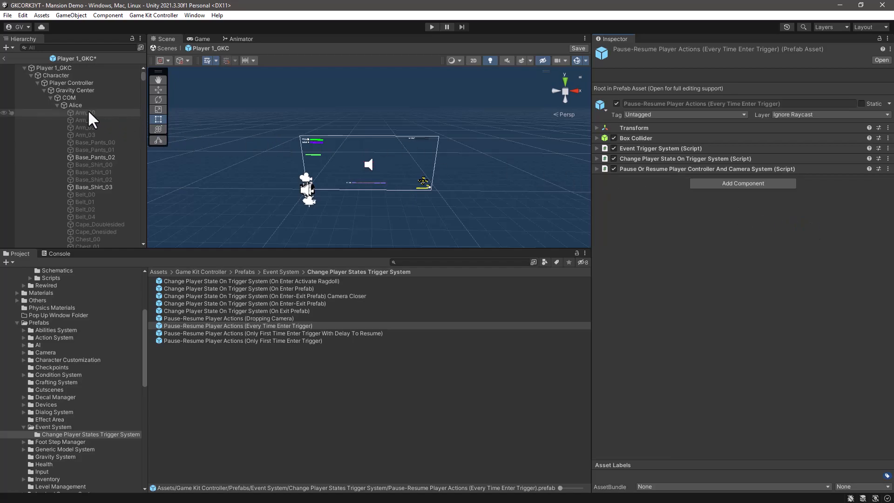
Step: Collapse the Player Controller's components and paste the copied component onto it as new
left_click(62, 82)
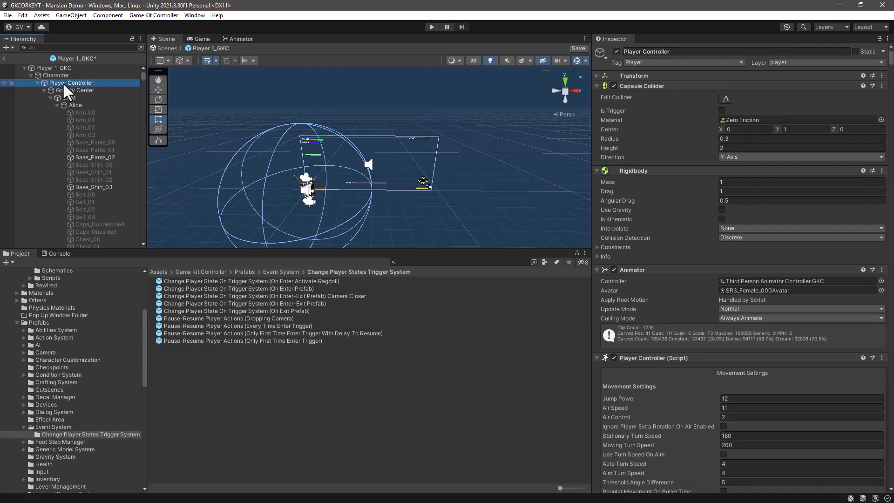
right_click(771, 86)
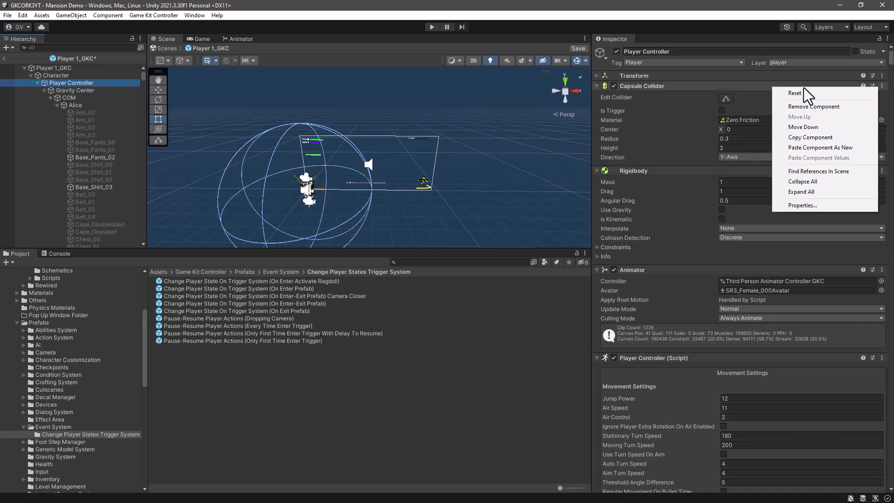
left_click(790, 183)
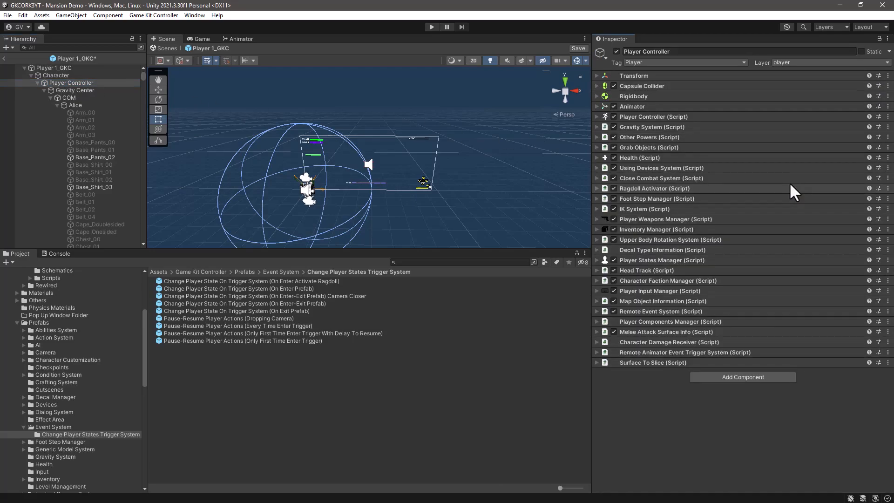
left_click(888, 363)
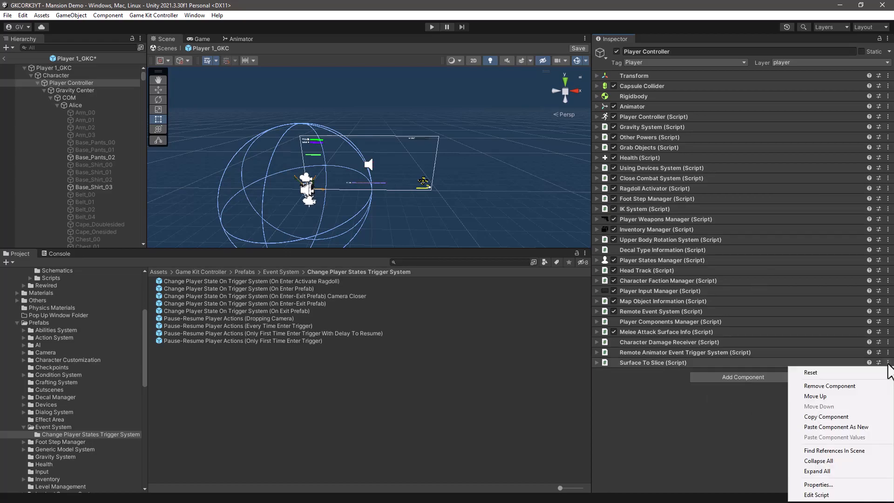
left_click(816, 429)
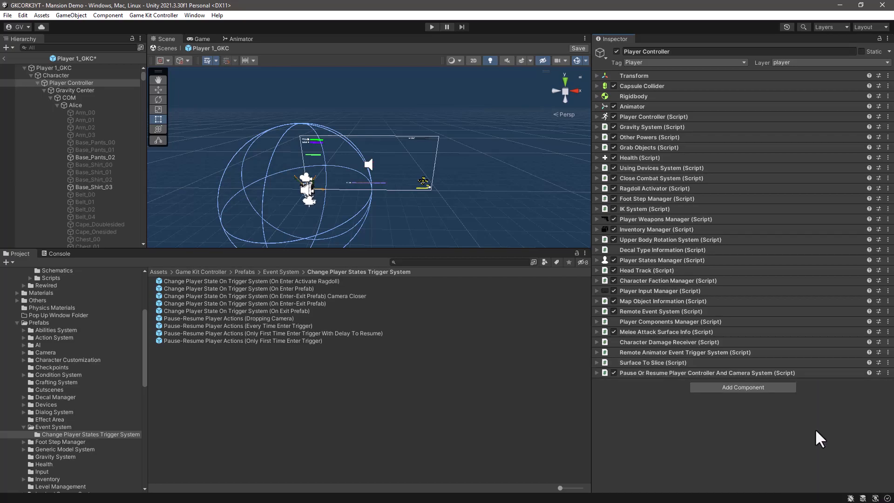
Step: In the pasted component, disable Search Player On Scene If Not Assigned, enable Assign Player Manually, and assign Player Controller as Current Player
left_click(596, 372)
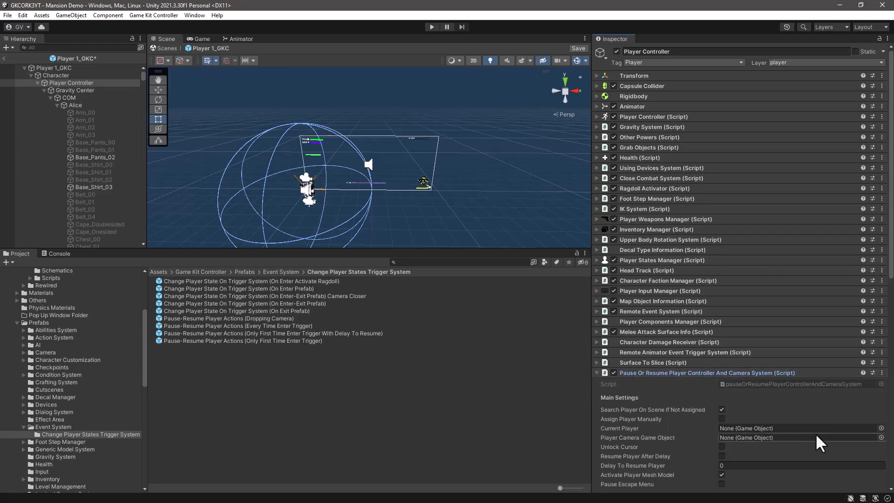
scroll(824, 418, "down", 6)
scroll(824, 418, "down", 5)
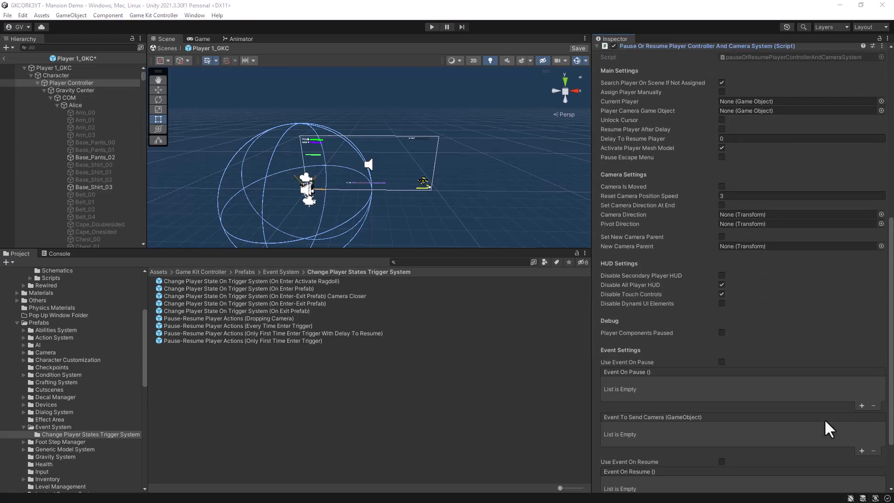
scroll(824, 418, "up", 4)
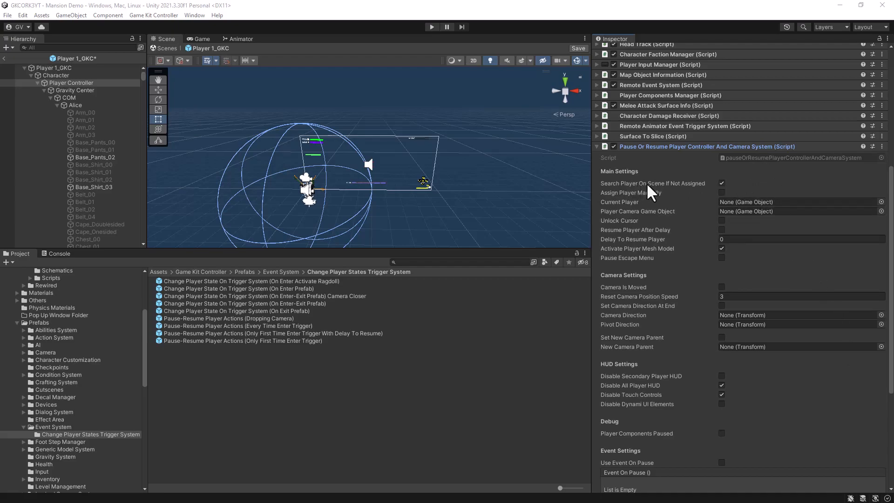
left_click(721, 183)
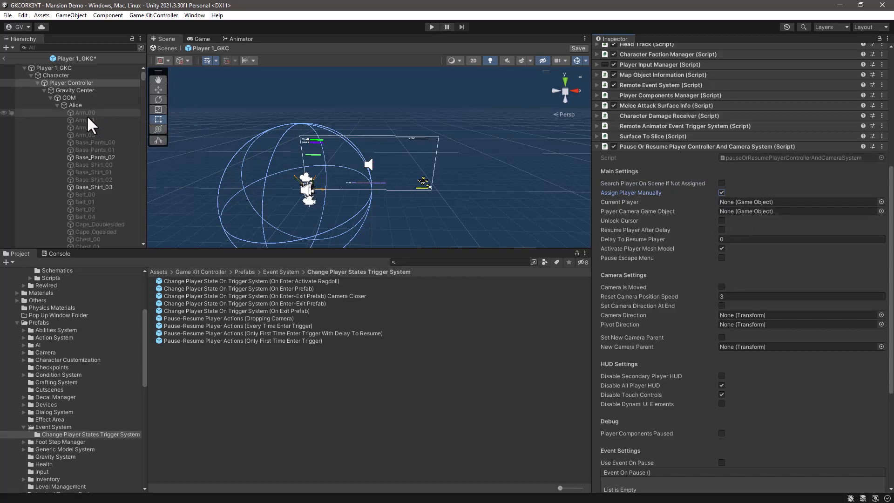
left_click_drag(60, 82, 764, 204)
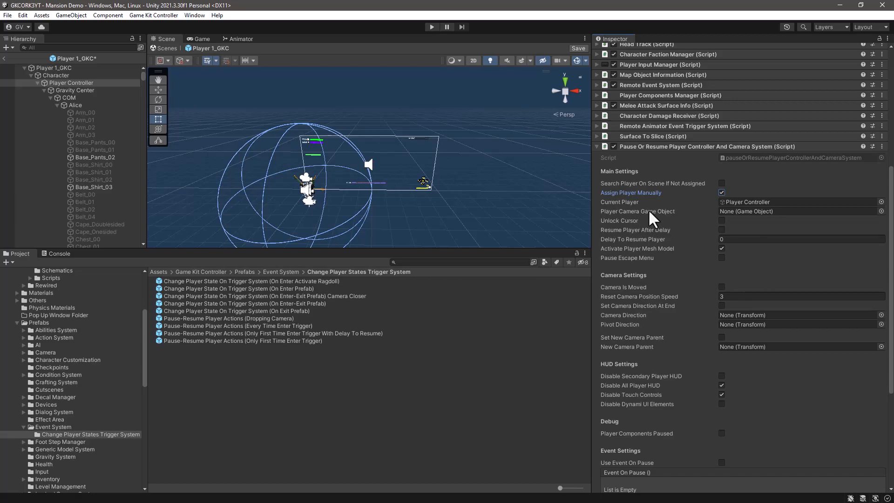
Step: Assign Player Camera as the component's Player Camera Game Object, and save and close the Player 1_GKC prefab
left_click(38, 82)
left_click(37, 83)
left_click(72, 90)
left_click_drag(72, 90, 739, 211)
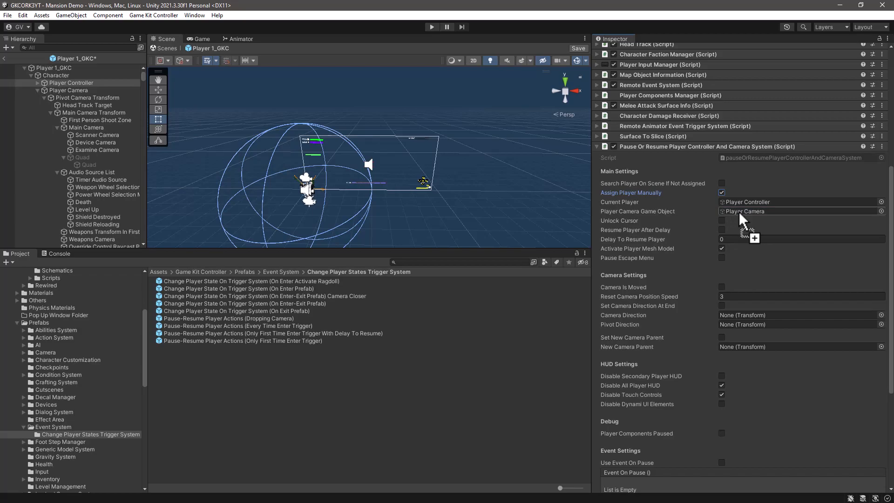
left_click(576, 47)
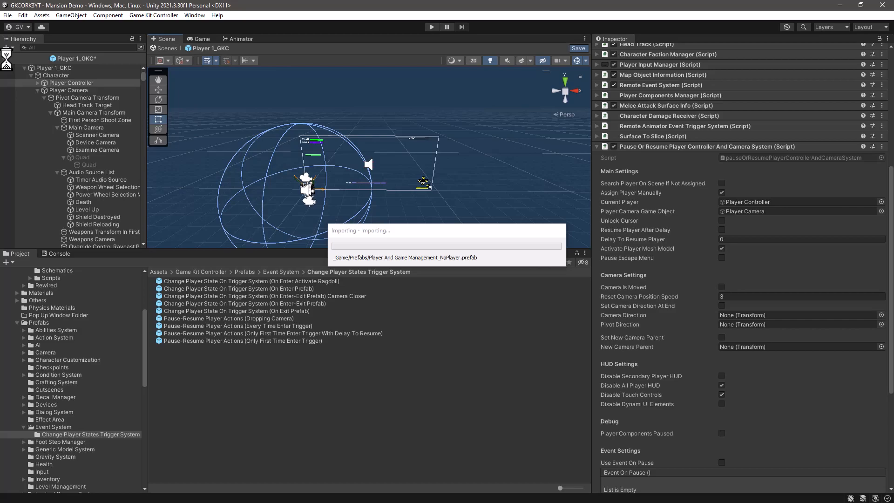
left_click(5, 57)
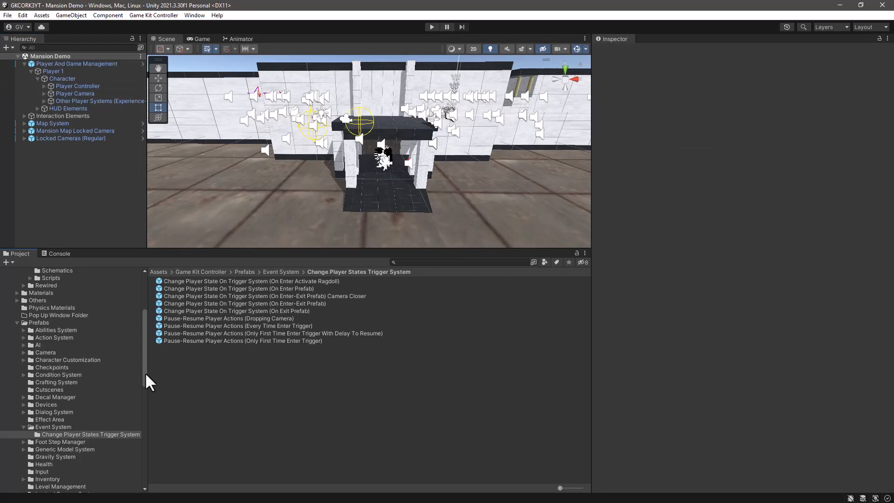
Step: Create a prefab variant of Player 1_GKC in the _Game Prefabs folder and name it Player 1_GKC_ORK
left_click_drag(144, 372, 158, 321)
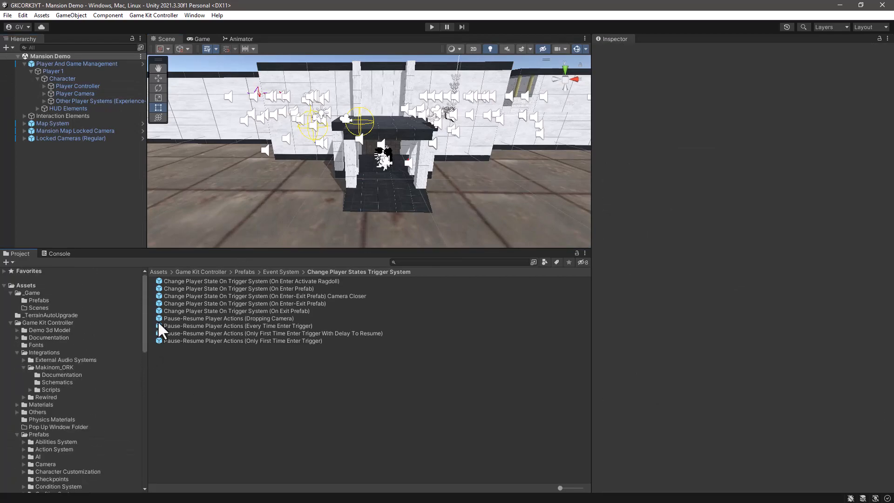
left_click(38, 300)
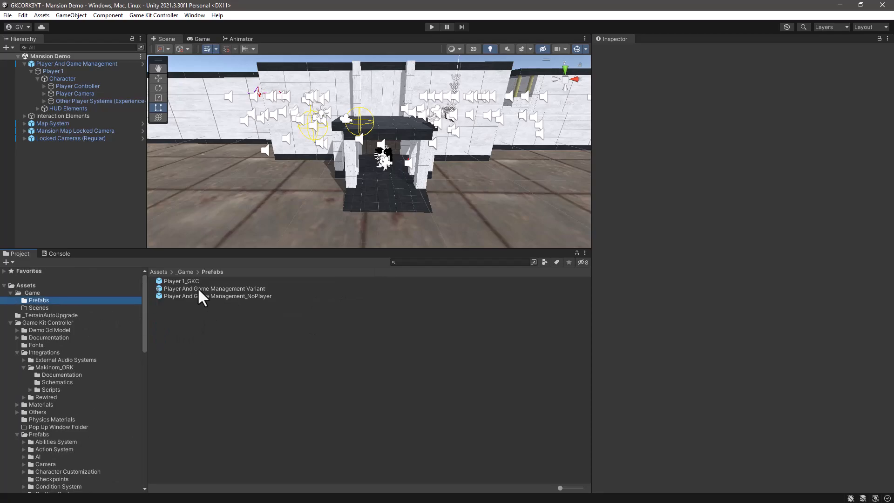
left_click(182, 281)
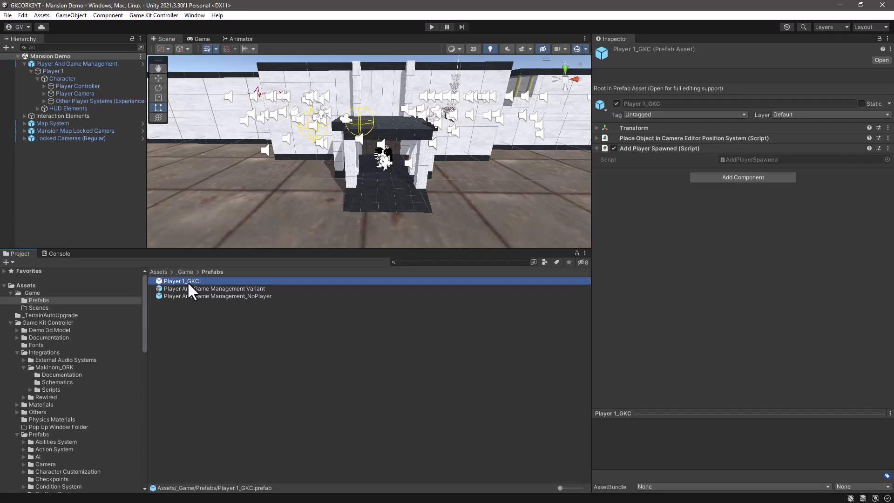
right_click(188, 283)
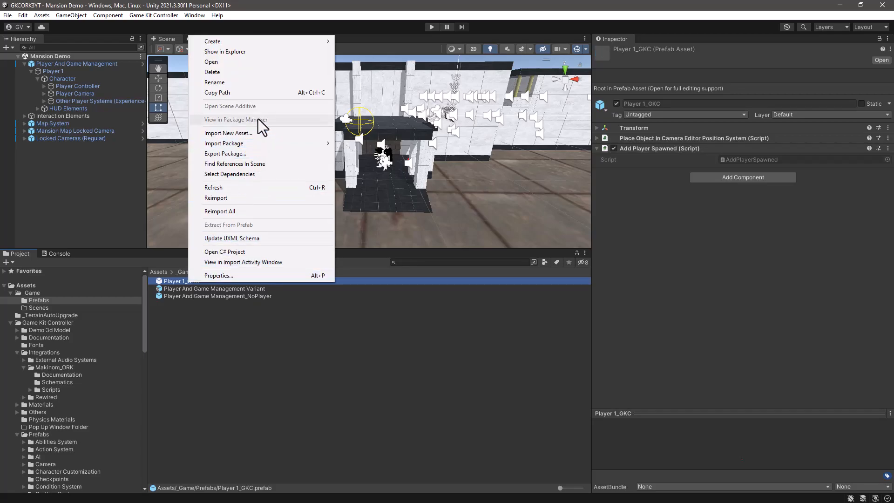
mouse_move(287, 38)
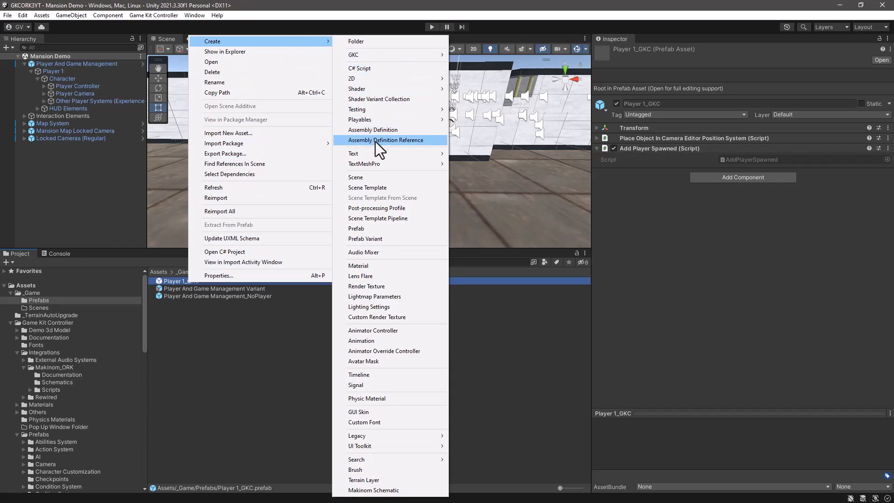
left_click(353, 239)
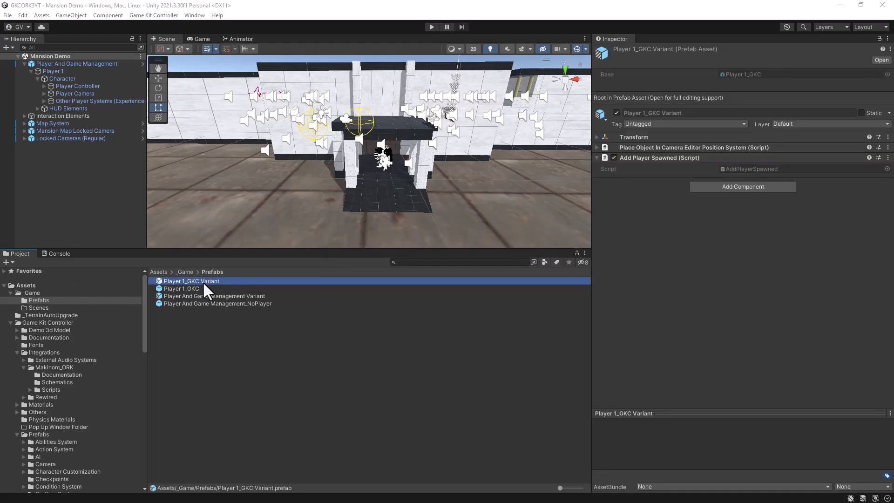
left_click(219, 280)
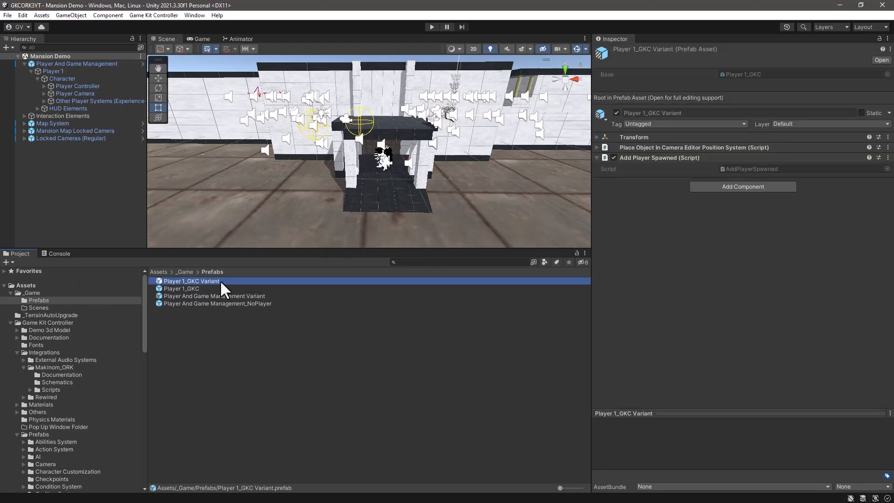
type("Player 1_GKC_ORK")
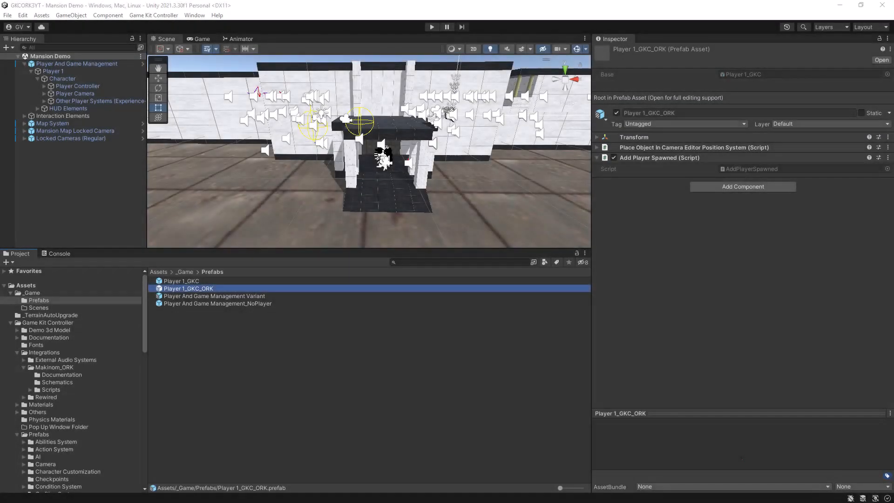
Step: Open the Makinom editor, set the game settings' Data Format to XML String and save the settings
left_click(190, 16)
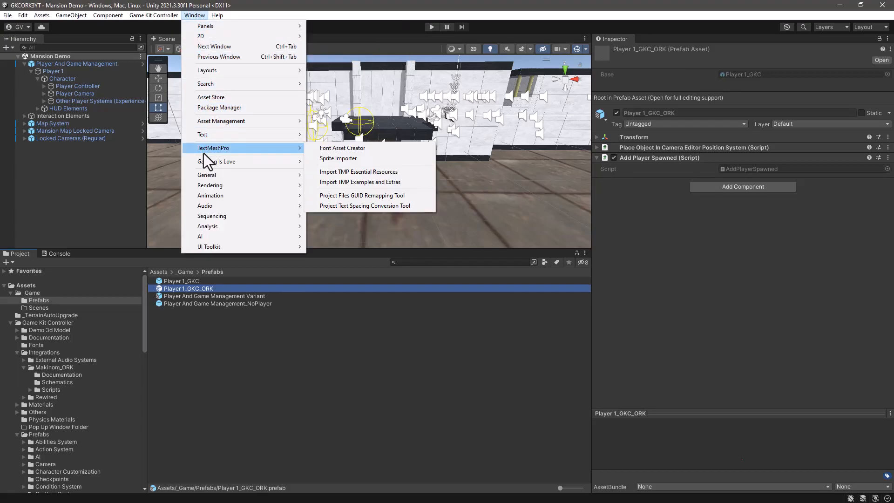
mouse_move(200, 163)
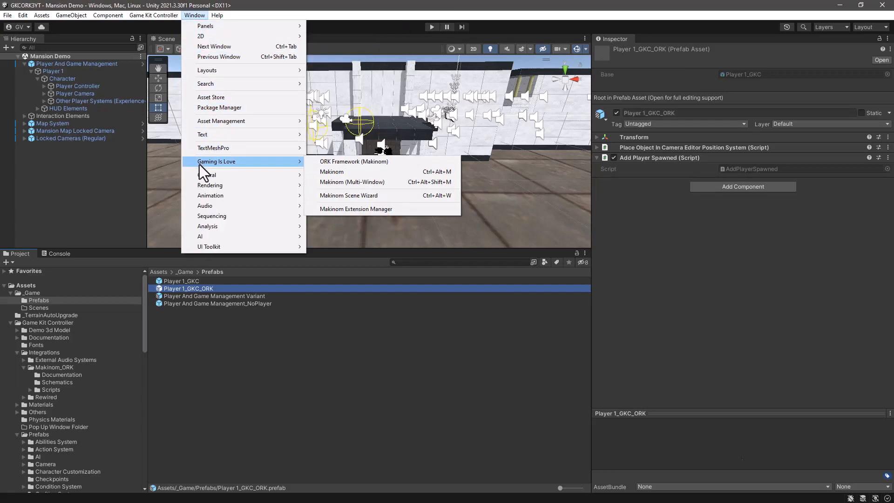
left_click(344, 172)
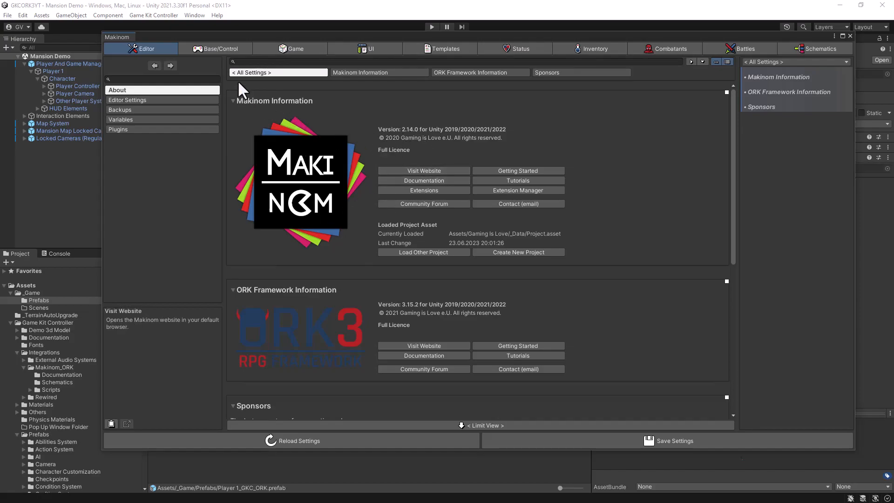
left_click(284, 47)
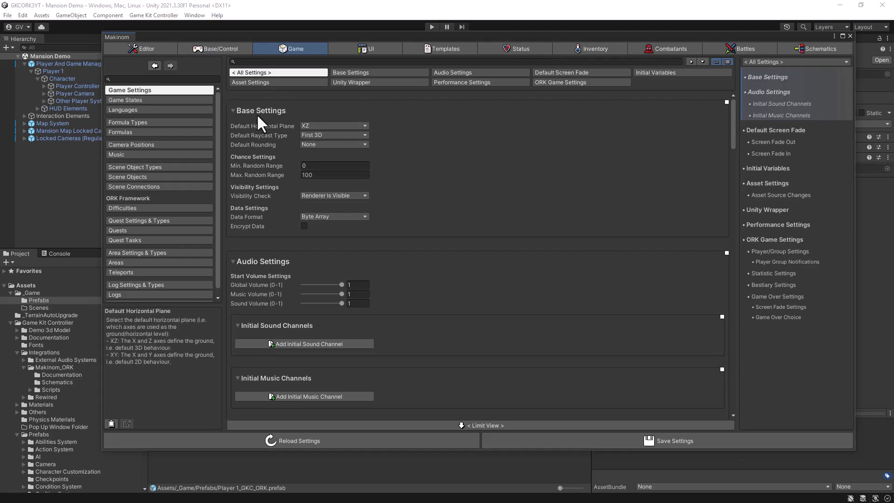
left_click(350, 217)
left_click(337, 258)
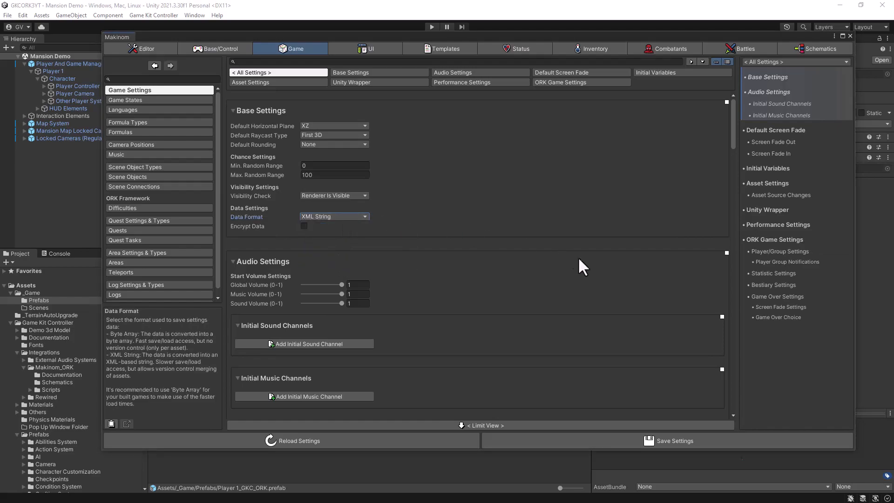
left_click(562, 439)
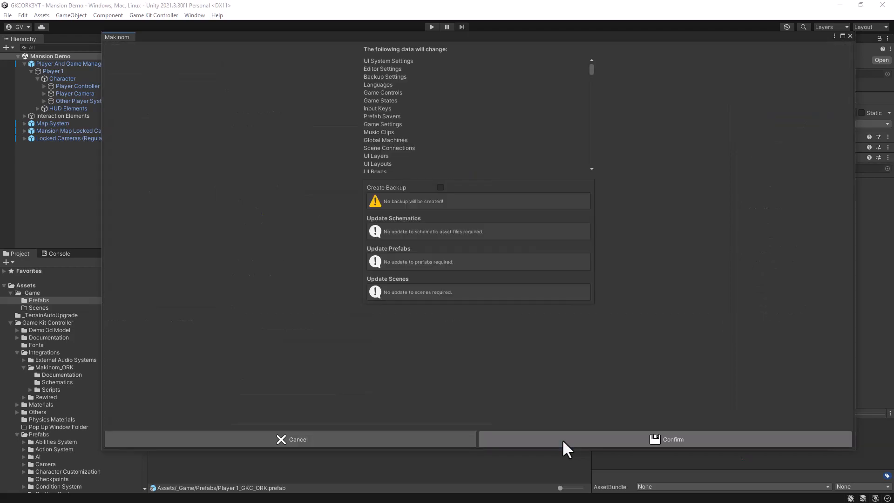
left_click(562, 439)
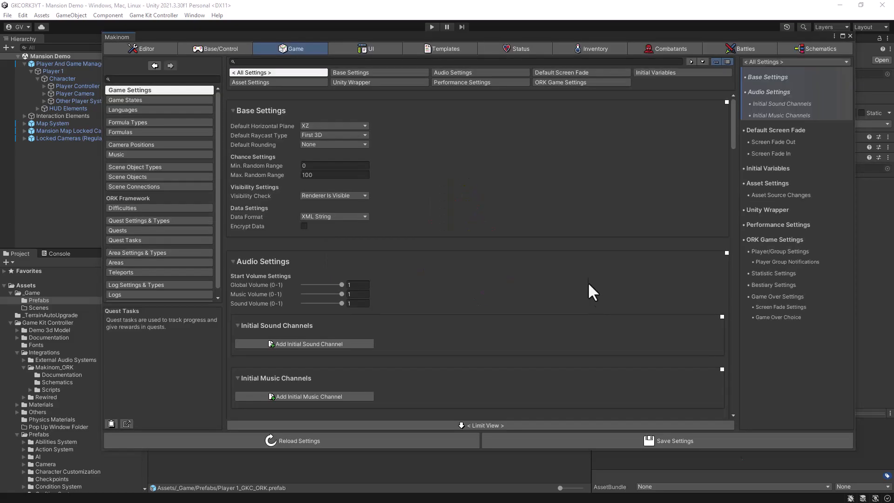
Step: Set the Number of Backups in the editor's backup settings to 0 and save the settings
left_click(160, 49)
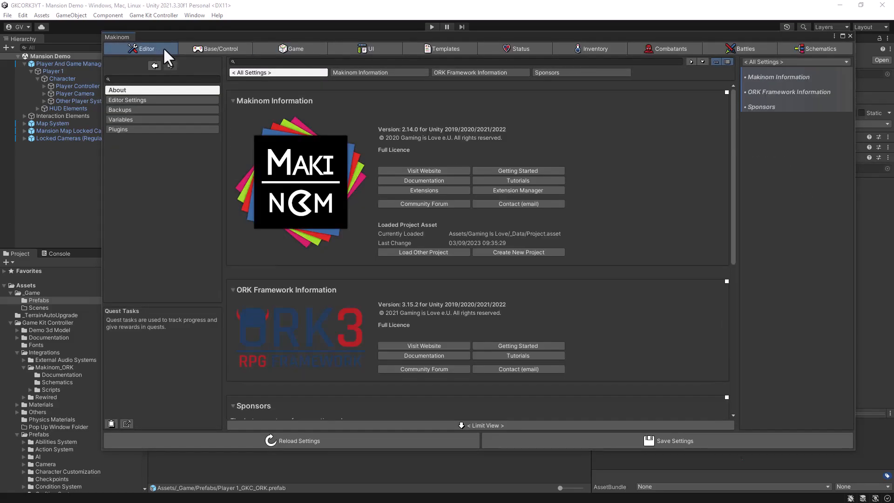
left_click(171, 111)
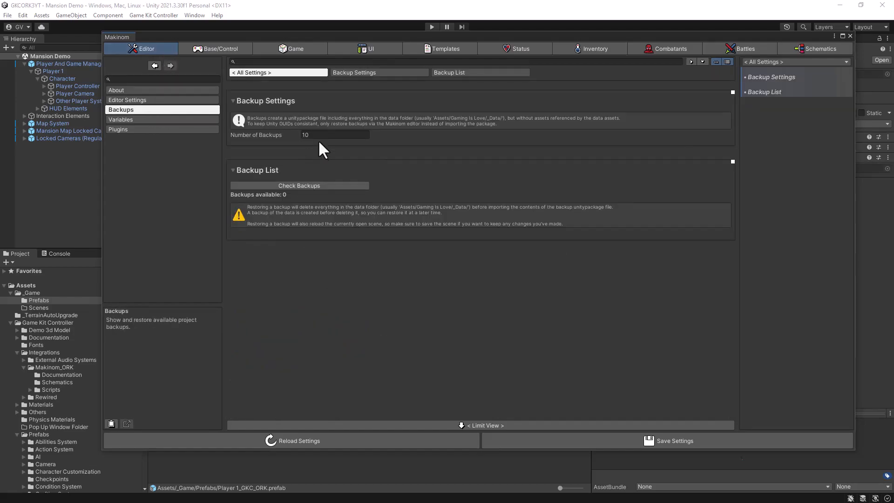
left_click(282, 132)
type("0")
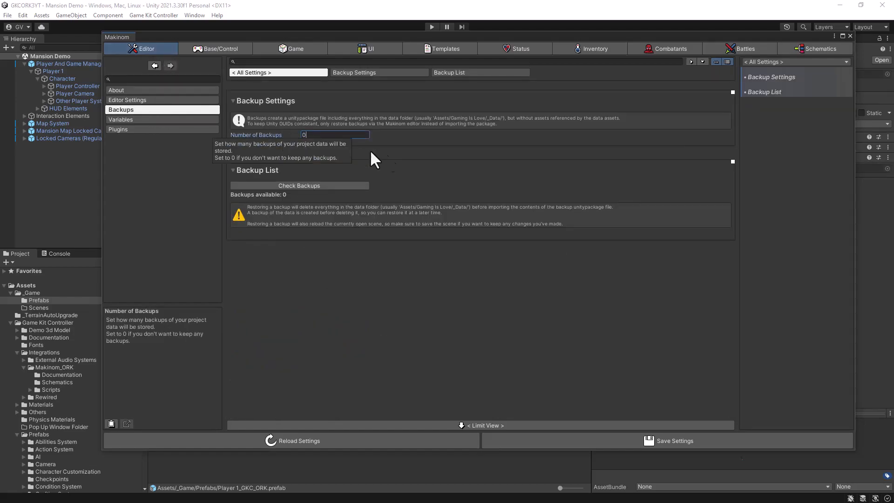
left_click(563, 439)
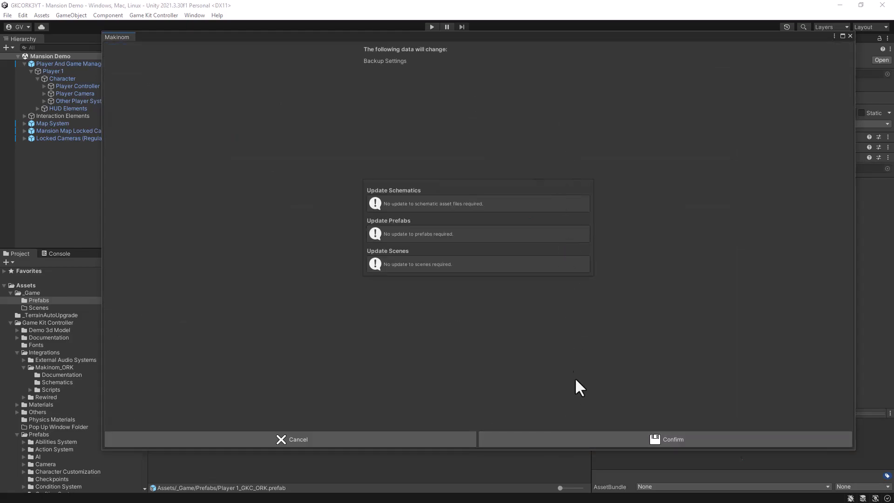
left_click(549, 439)
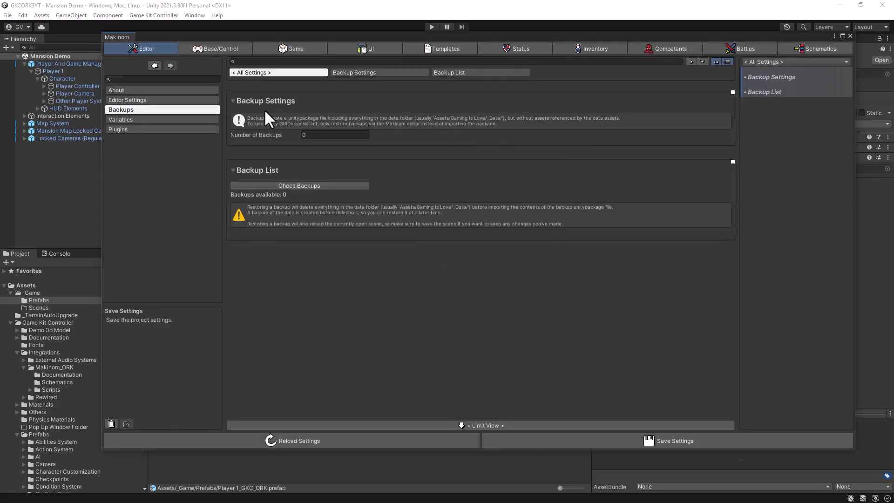
Step: Disable Enable Collision Camera in the Game Controls' player settings and save the settings
left_click(205, 46)
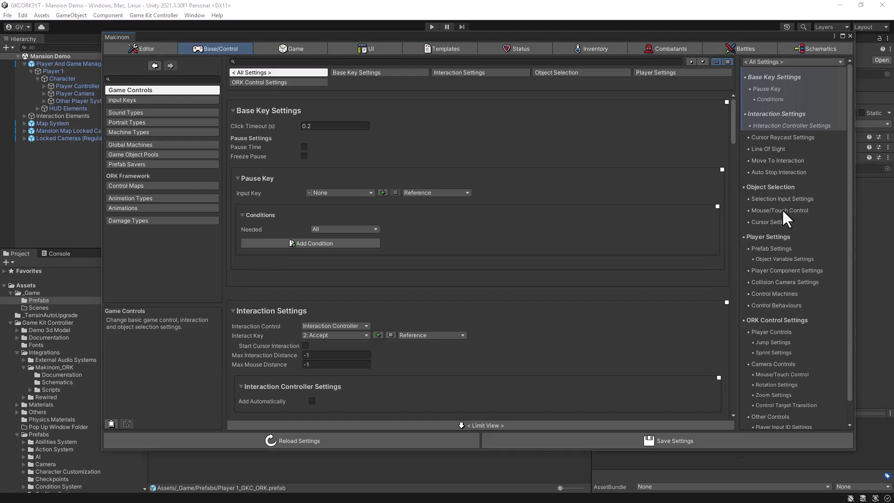
left_click(777, 282)
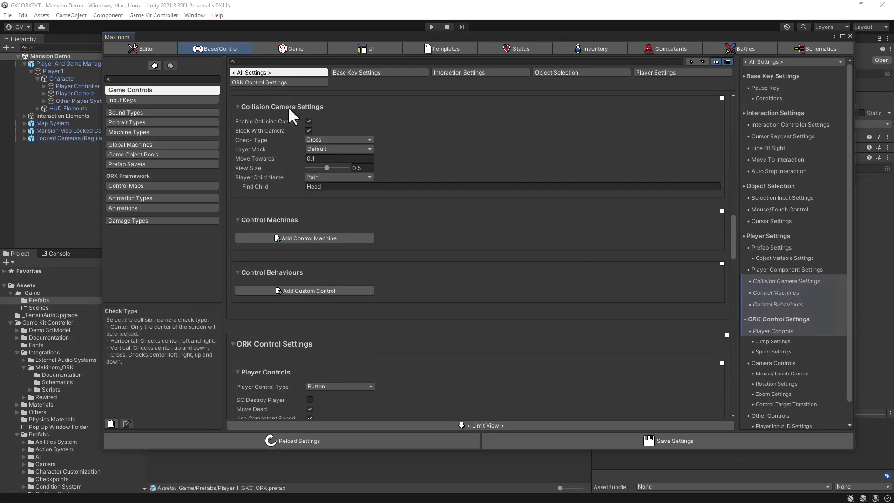
mouse_move(270, 120)
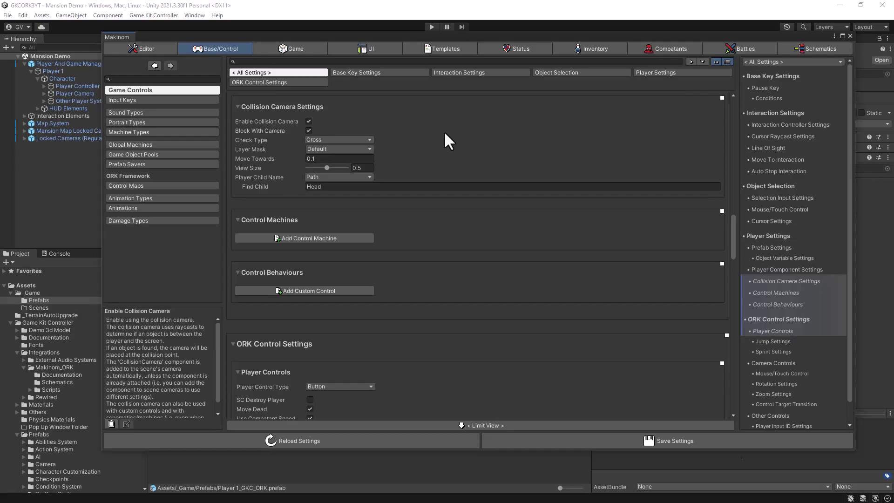
left_click(308, 121)
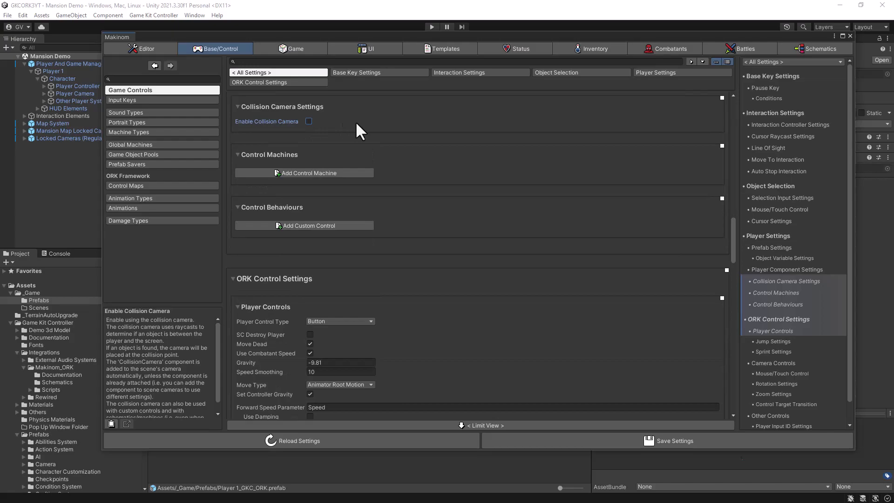
left_click(527, 442)
left_click(527, 442)
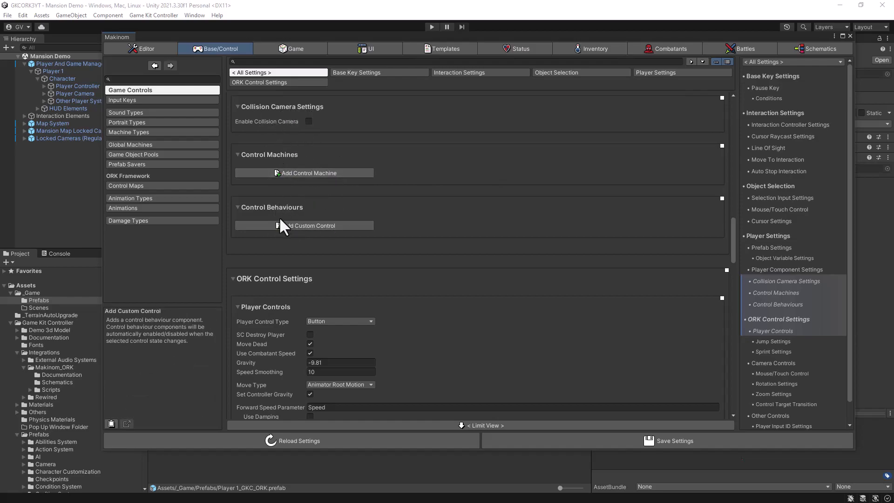
Step: Add a custom control behaviour with class name PausePlayerControllerAndCamera_ControlBehaviour and set Blocked By to Player
left_click(314, 224)
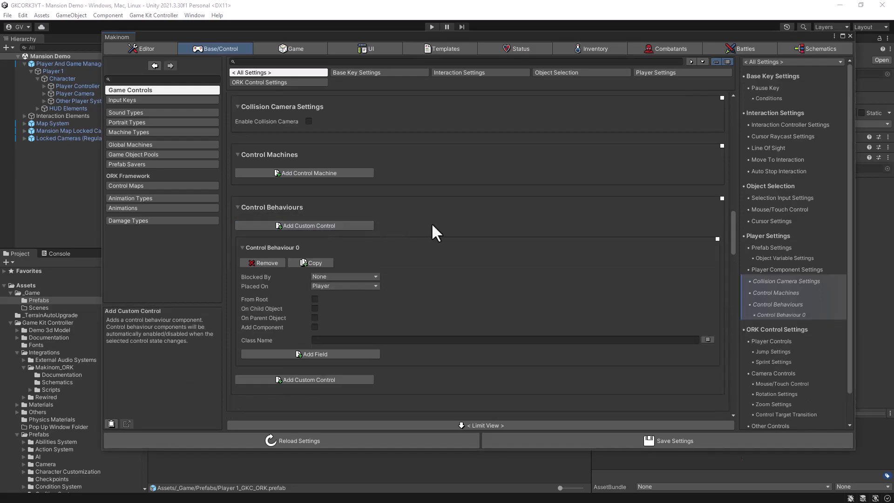
left_click(327, 340)
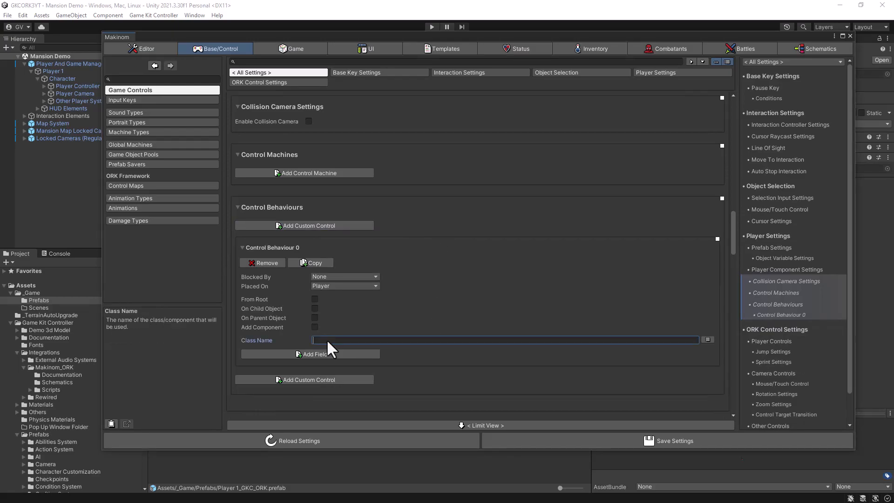
type("PausePlayerControllerAndCamera_ControlBehaviour")
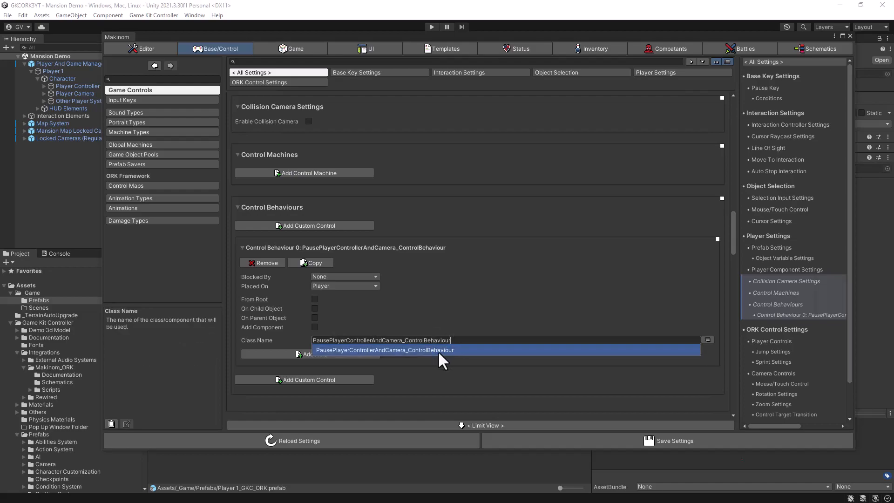
left_click(442, 318)
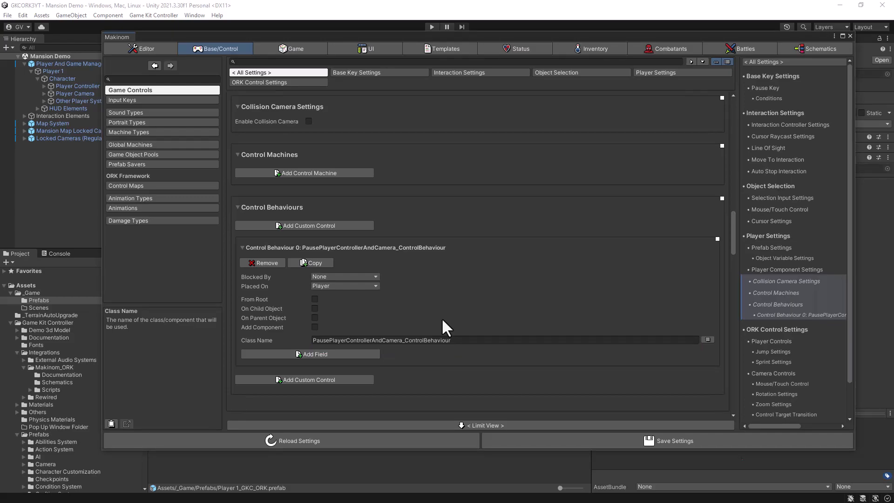
left_click(332, 276)
left_click(321, 347)
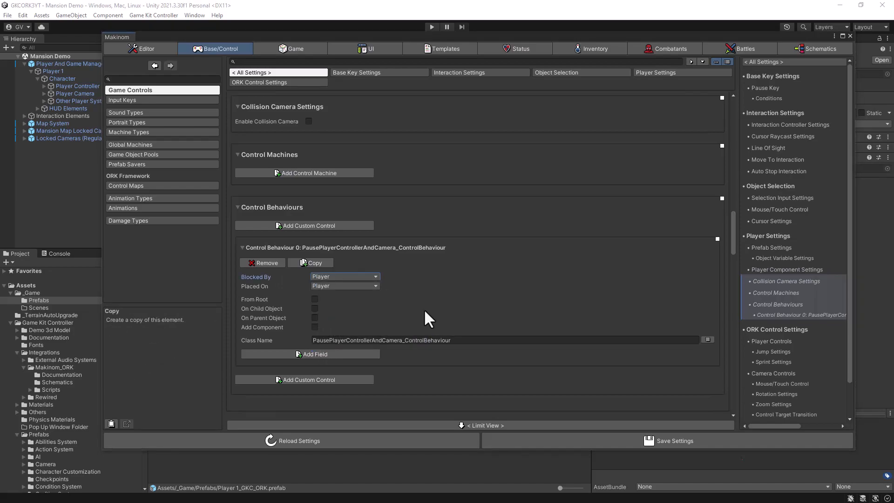
Step: Set the Player Control Type in the ORK Control Settings to None
scroll(424, 308, "down", 8)
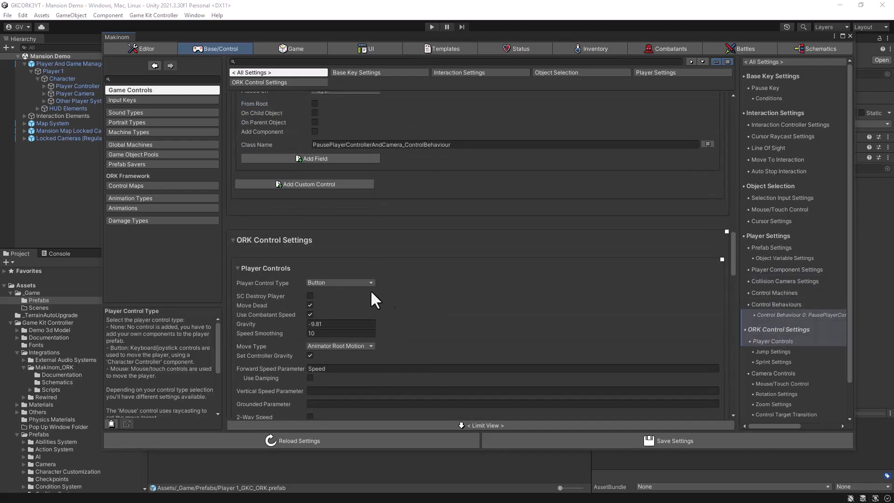
scroll(429, 255, "down", 1)
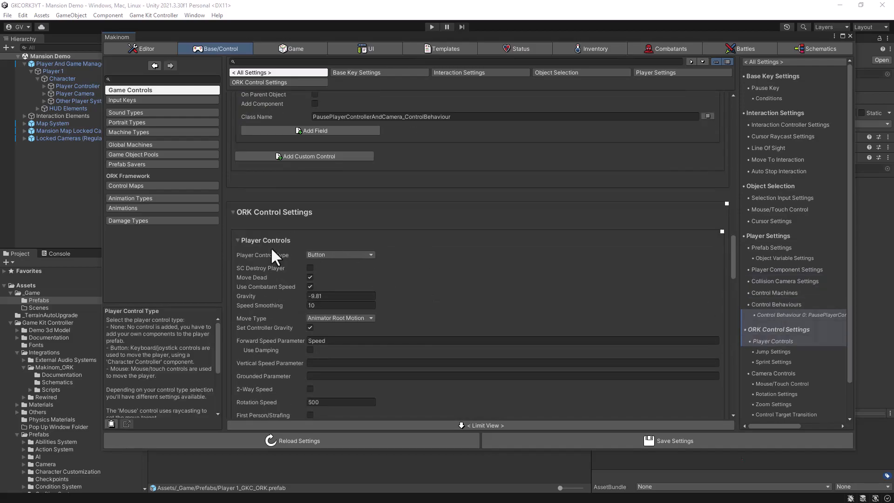
left_click(343, 256)
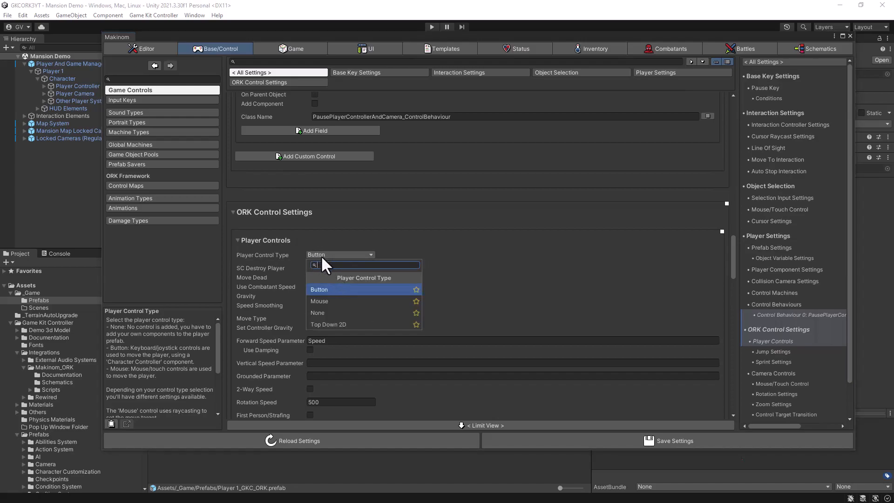
left_click(317, 314)
Step: Set the Camera Control Type in the ORK Control Settings to None and save the settings
scroll(466, 287, "down", 3)
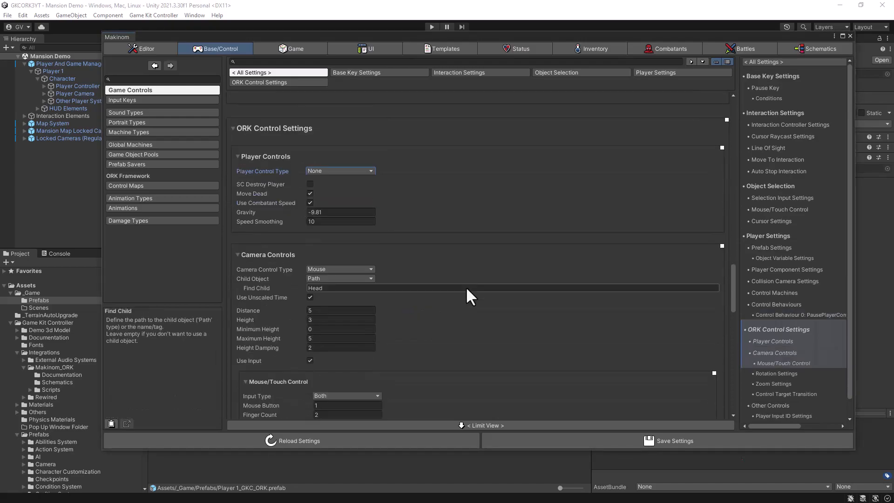
left_click(341, 269)
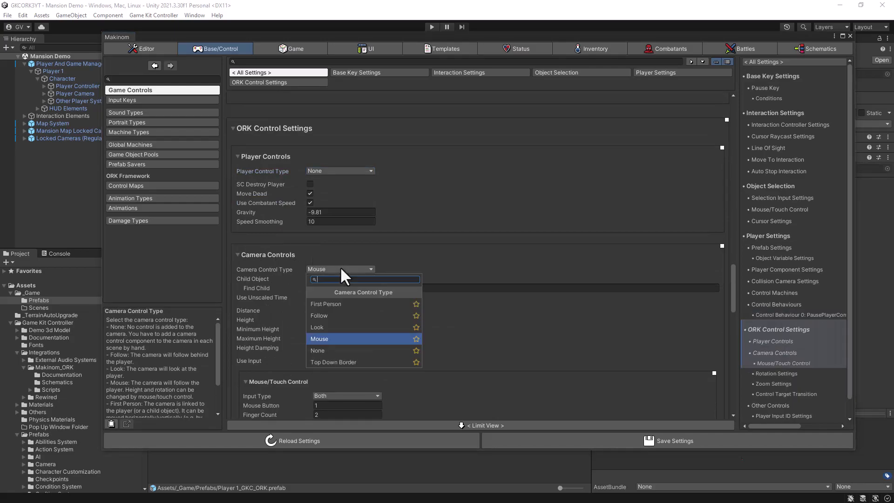
left_click(318, 350)
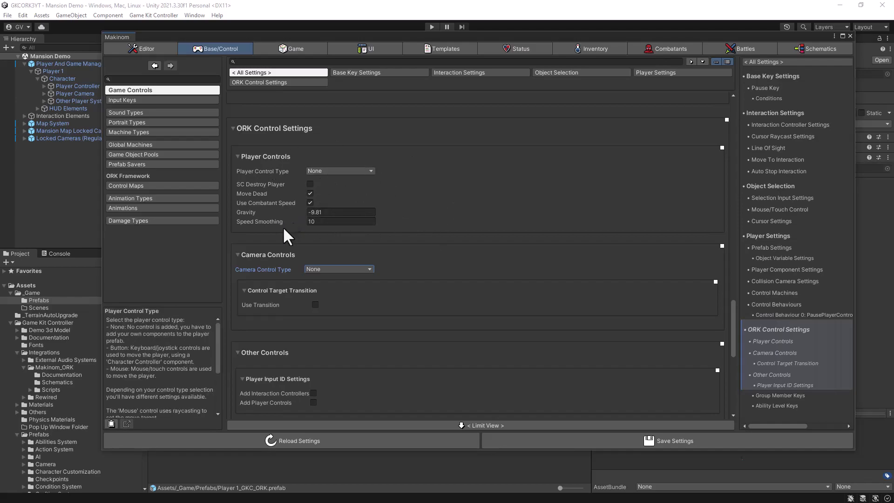
scroll(437, 217, "up", 8)
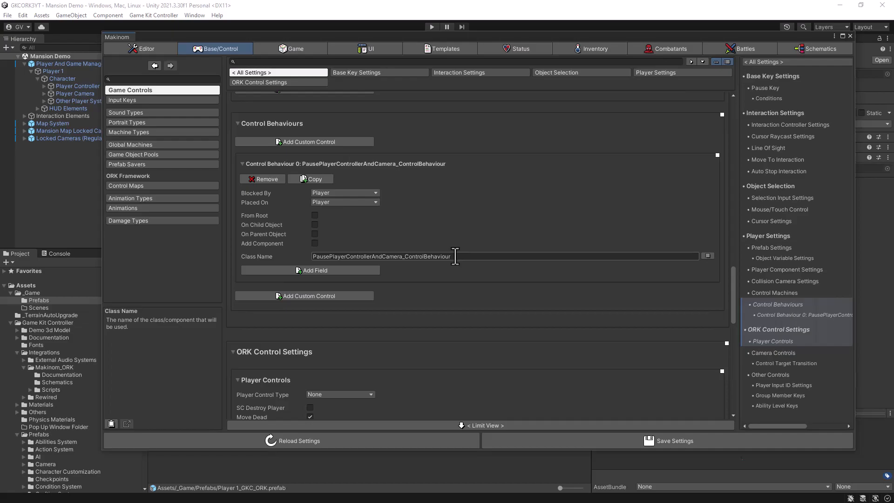
left_click(621, 444)
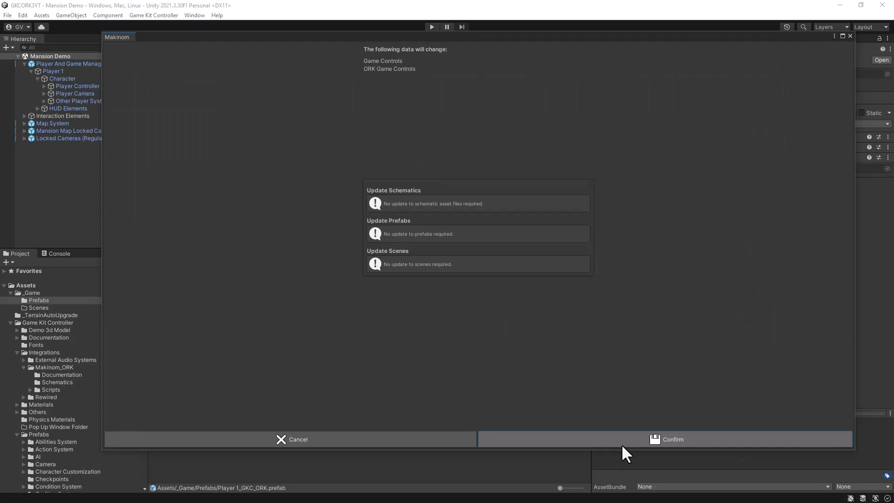
left_click(622, 445)
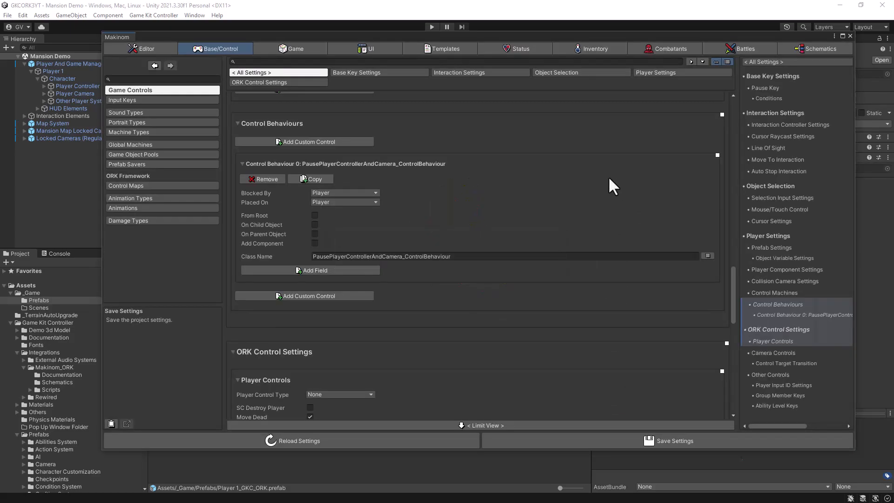
Step: Set the Event System in the UI System's Unity UI settings to None
left_click(752, 48)
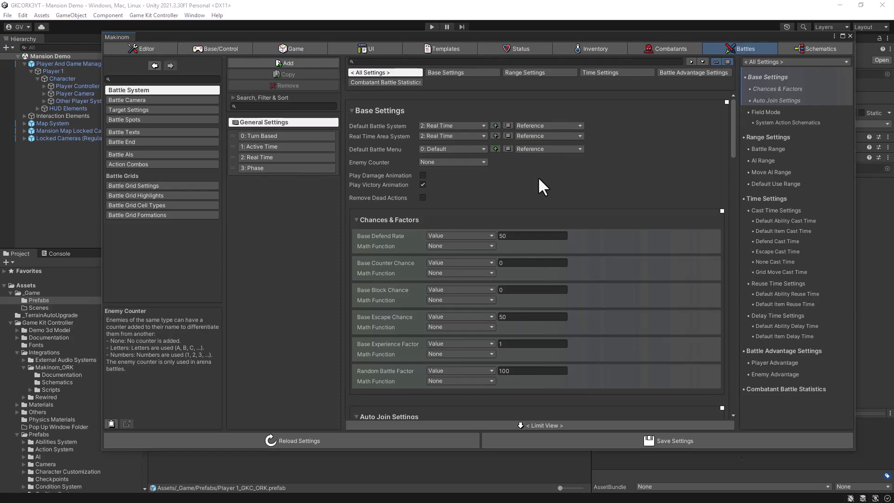
left_click(354, 48)
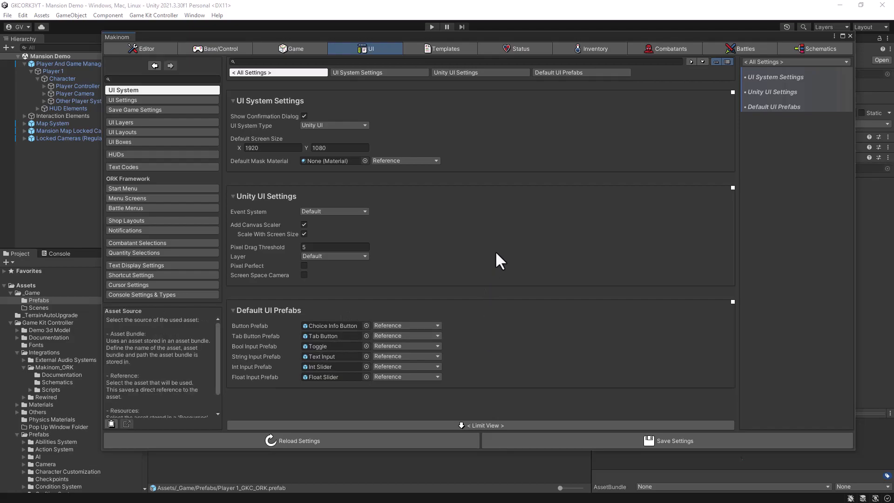
left_click(349, 211)
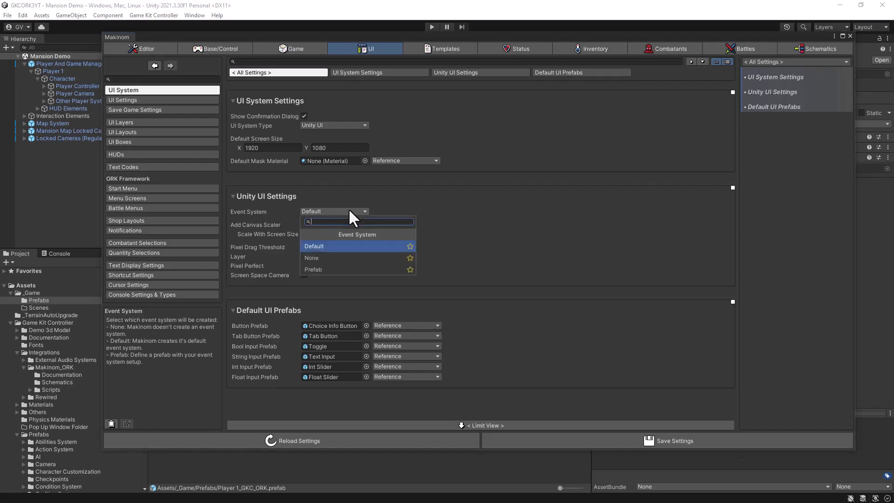
left_click(310, 258)
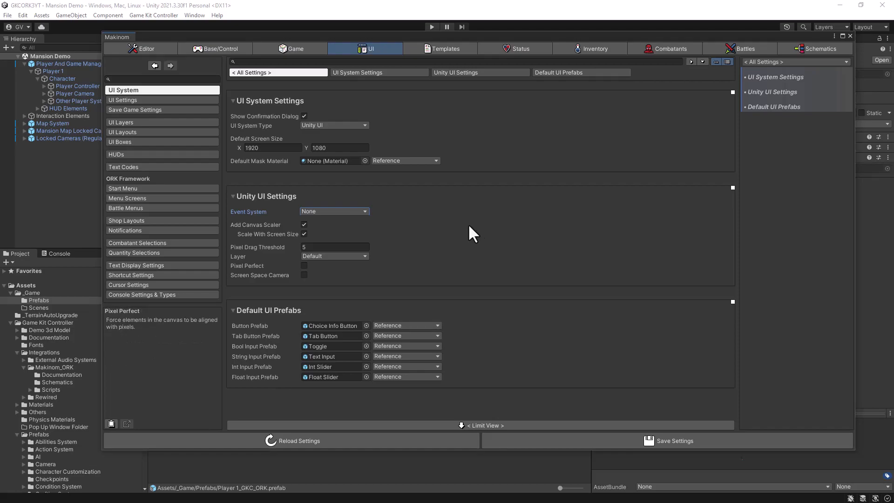
Step: Clear the Start Schematic from the Start Menu's New Game Settings and save the settings
left_click(126, 188)
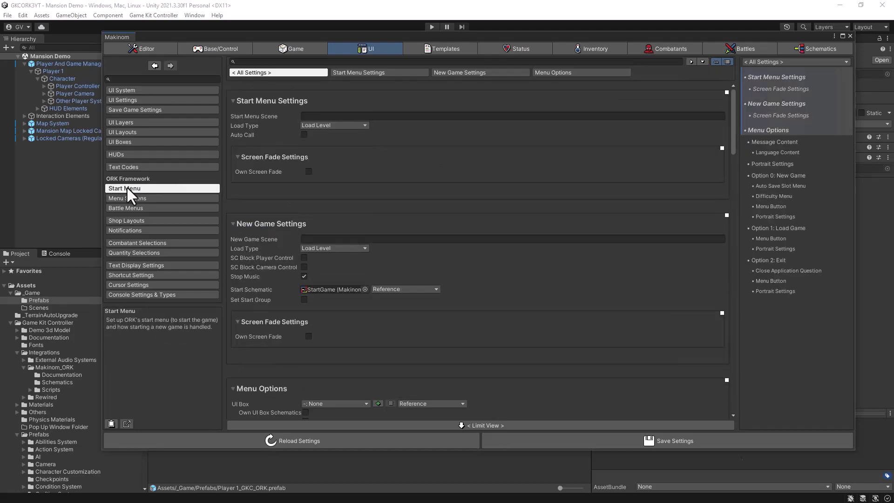
left_click(341, 289)
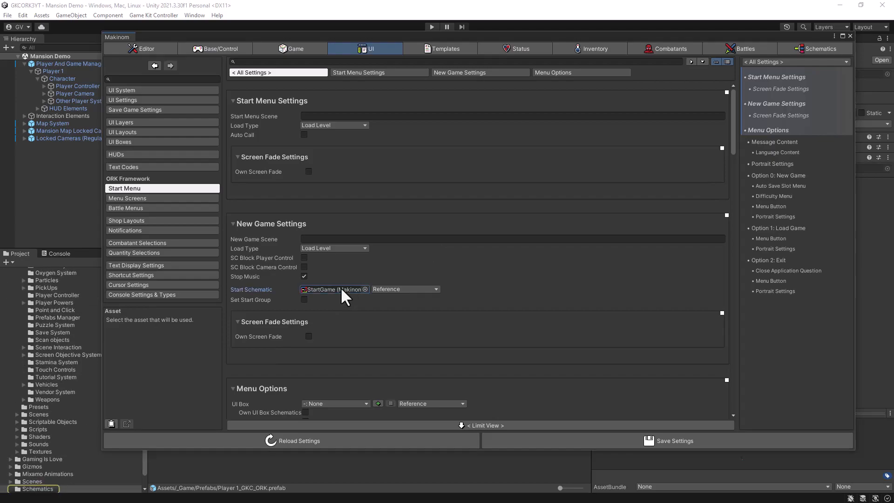
key("Delete")
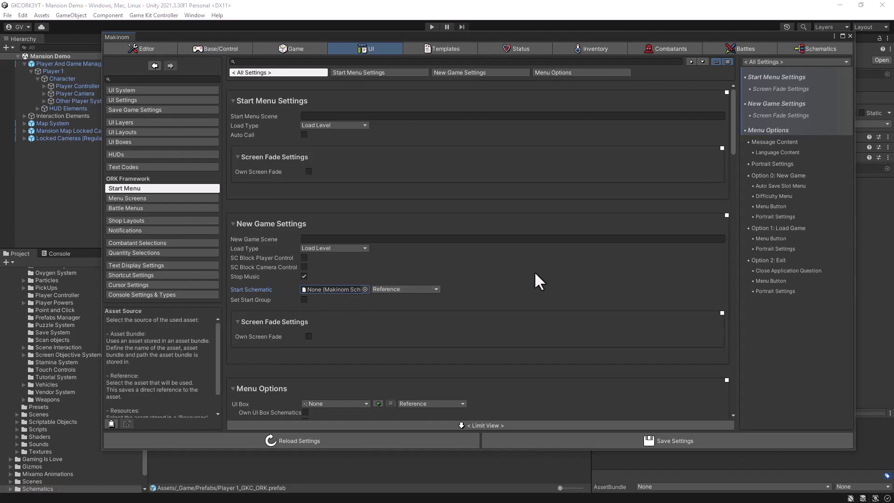
left_click(572, 437)
left_click(573, 439)
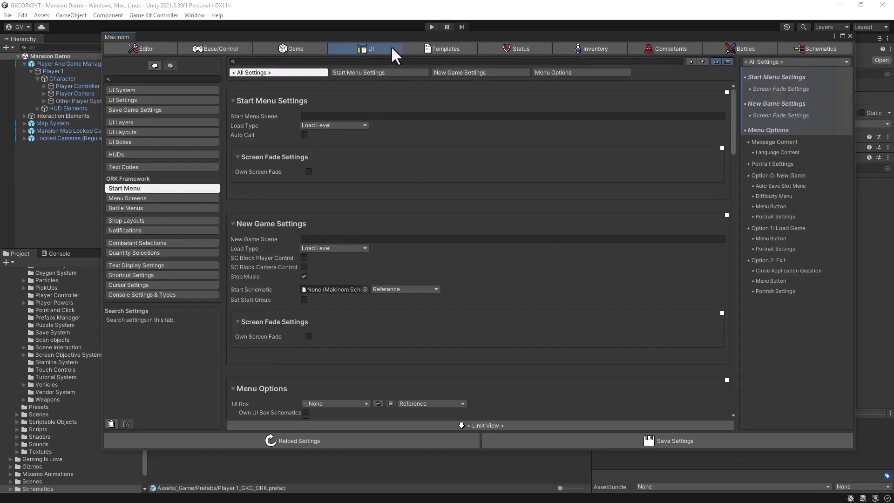
Step: Duplicate the Ellen combatant and name the copy GKC Player
left_click(668, 48)
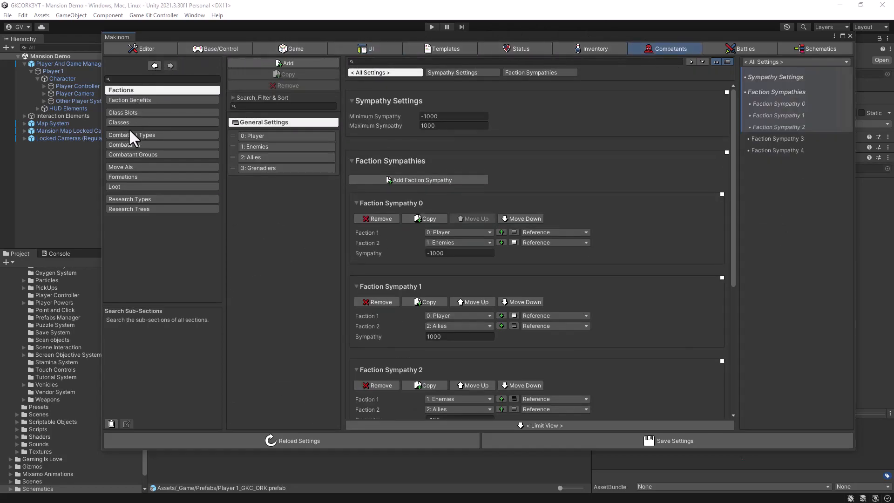
left_click(125, 145)
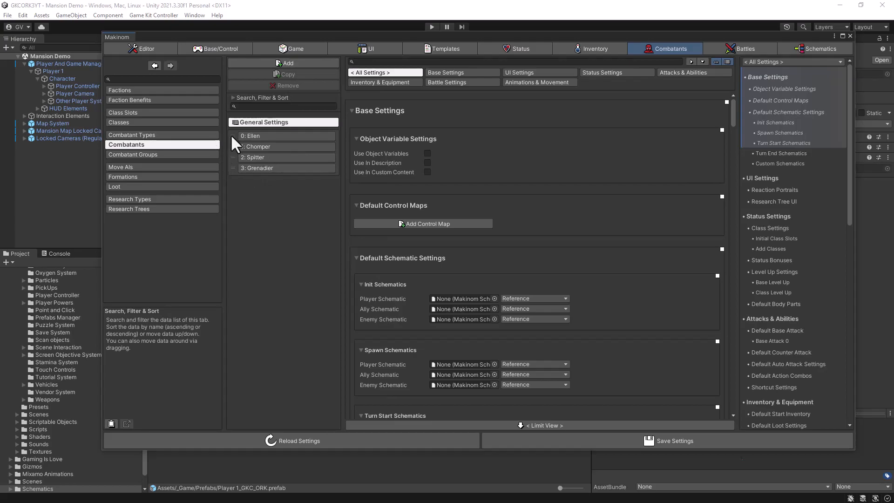
left_click(257, 136)
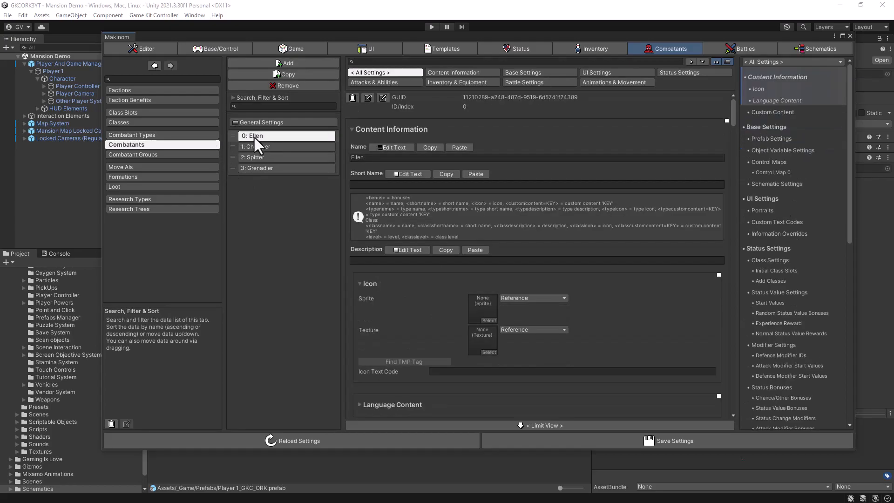
left_click(291, 74)
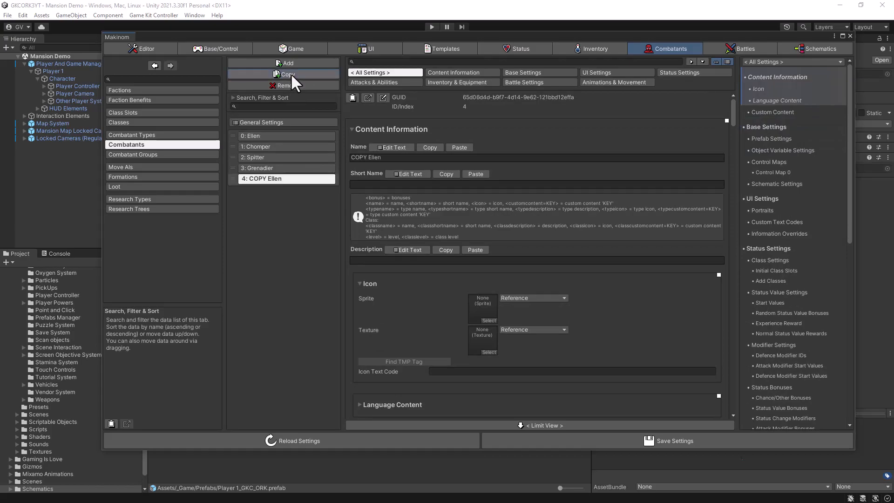
left_click(394, 147)
left_click_drag(382, 172, 340, 173)
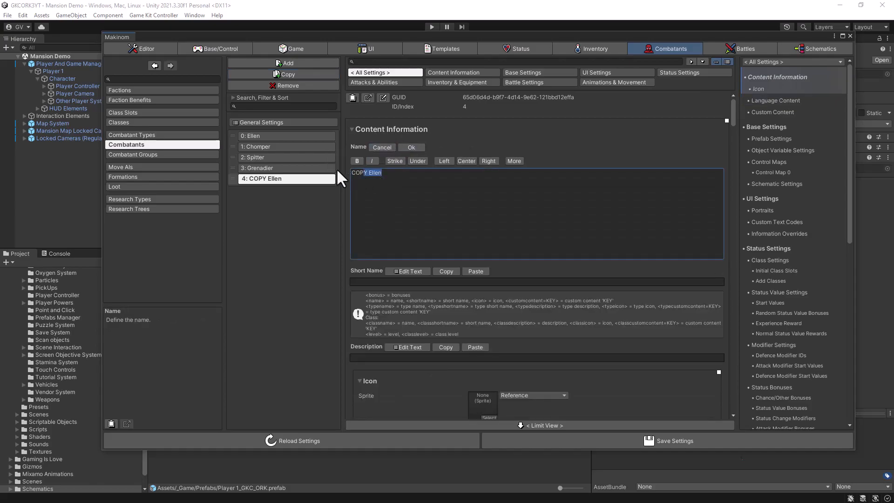
key("ctrl+v")
left_click(411, 148)
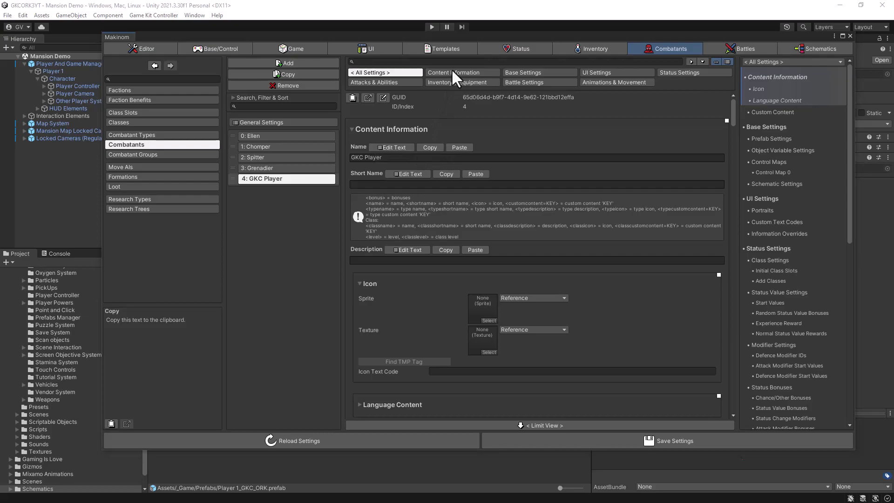
Step: Replace the GKC Player combatant's prefab in its base settings with Player 1_GKC_ORK from the _Game Prefabs folder
left_click(519, 73)
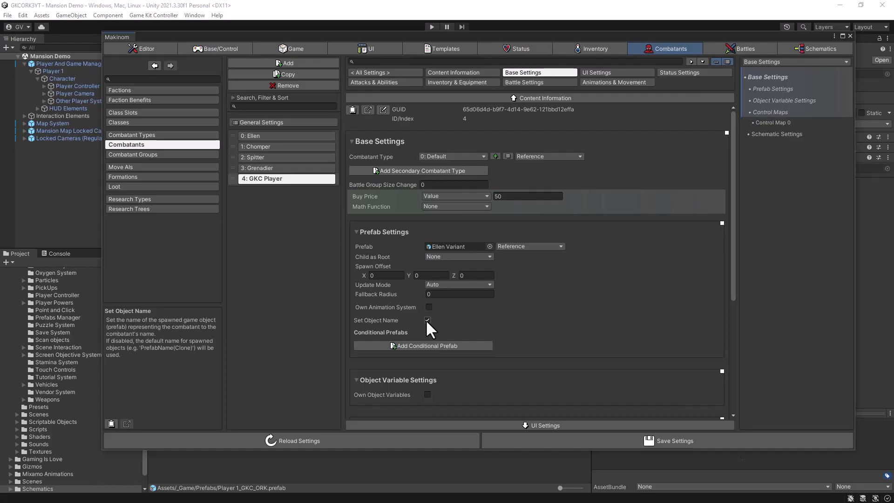
left_click(459, 246)
key("Delete")
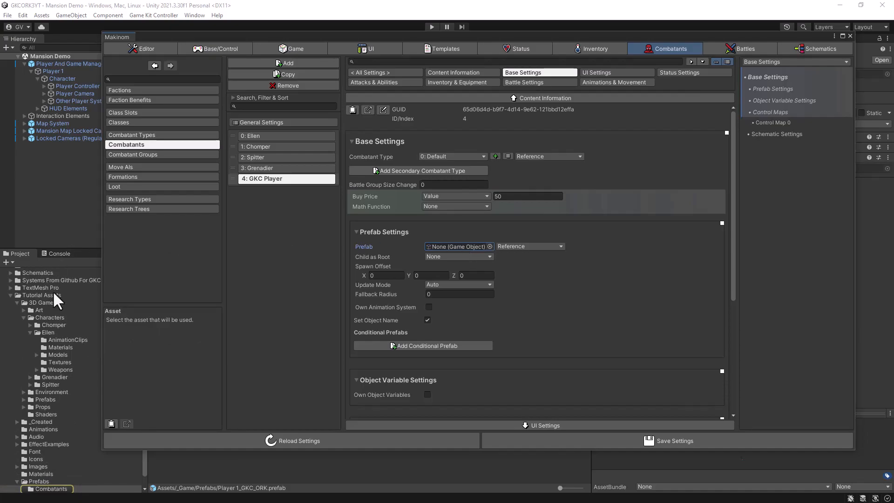
left_click_drag(145, 468, 152, 289)
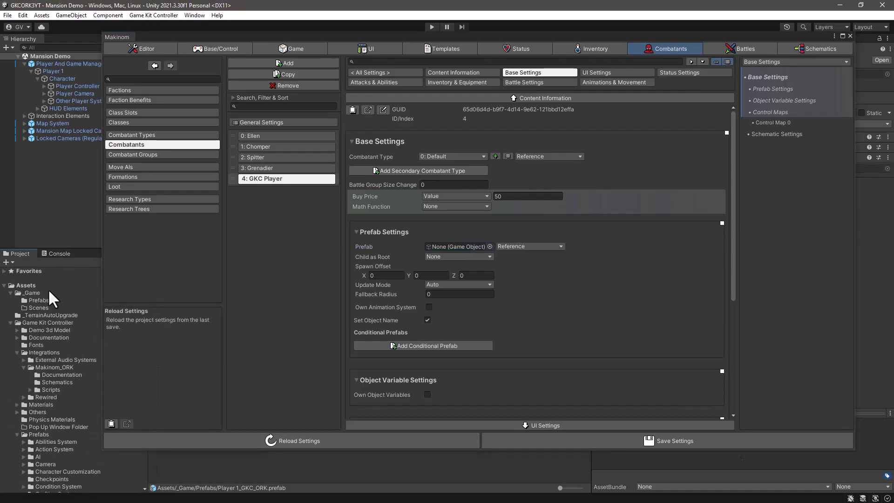
left_click(31, 300)
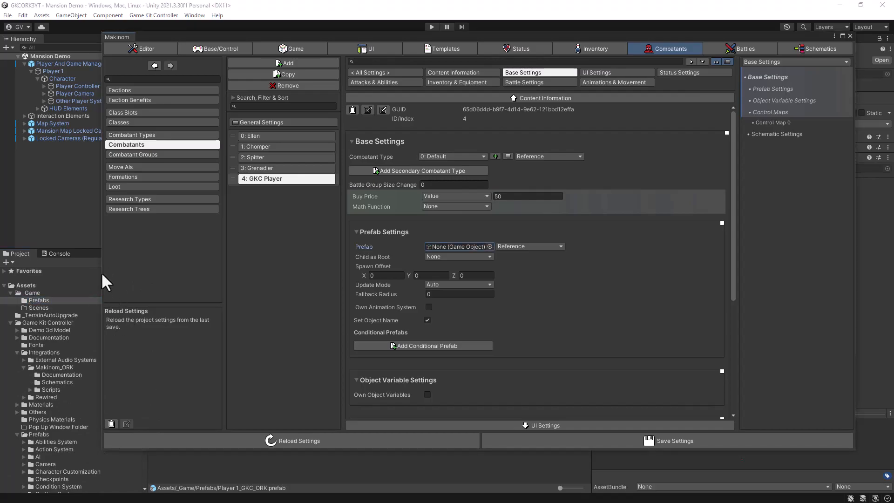
left_click_drag(101, 273, 267, 280)
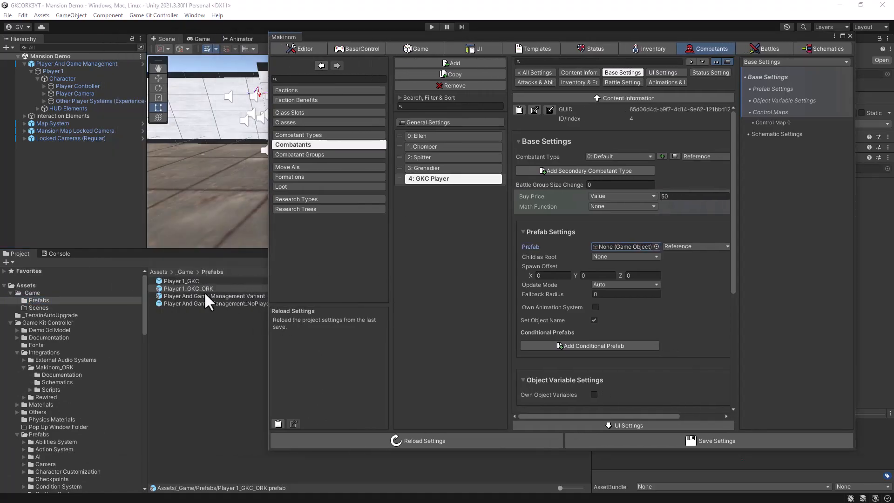
left_click_drag(205, 289, 621, 247)
left_click_drag(644, 34, 473, 20)
left_click_drag(686, 238, 837, 245)
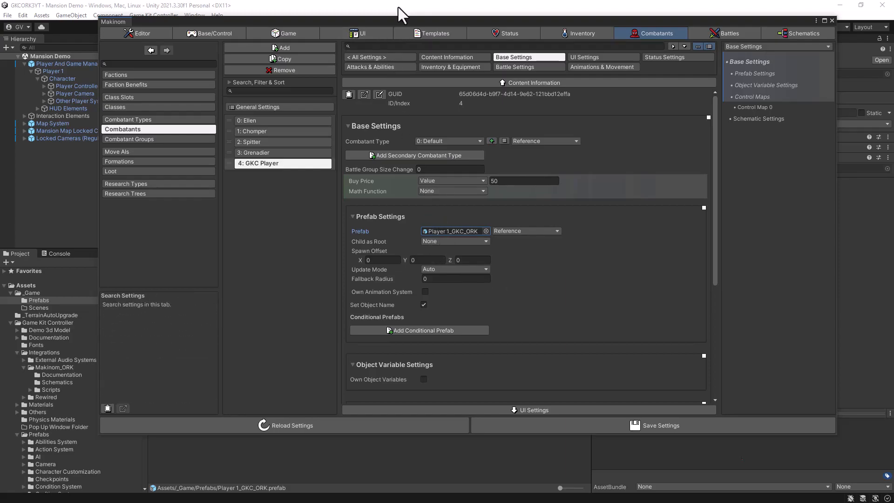
Step: Set the GKC Player combatant's Child as Root to Path with Find Child Character/Player Controller, and save the settings
left_click_drag(389, 21, 438, 22)
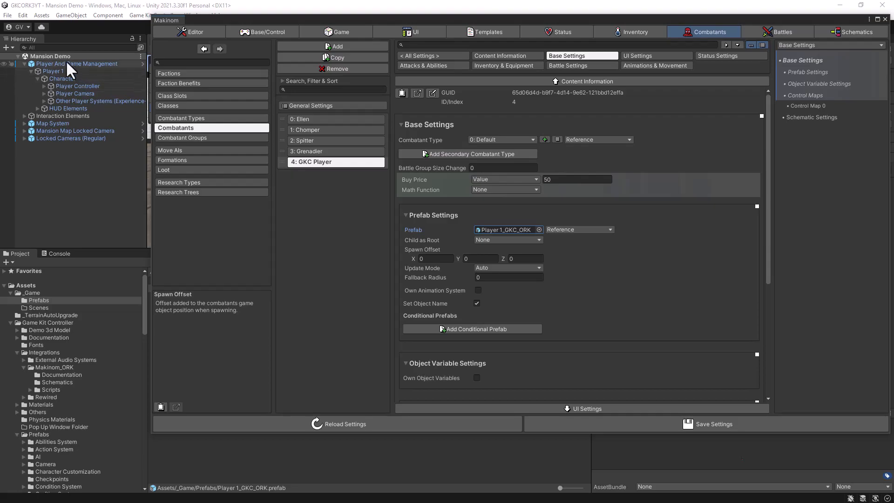
left_click(44, 86)
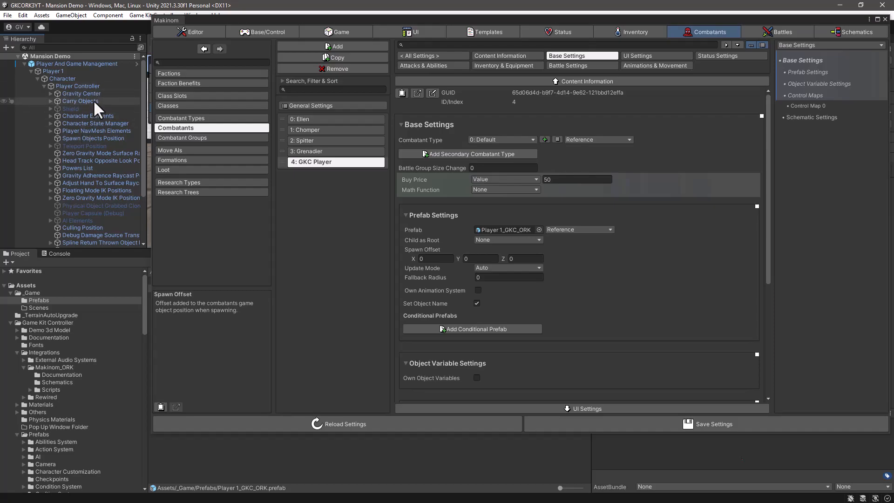
scroll(93, 100, "down", 5)
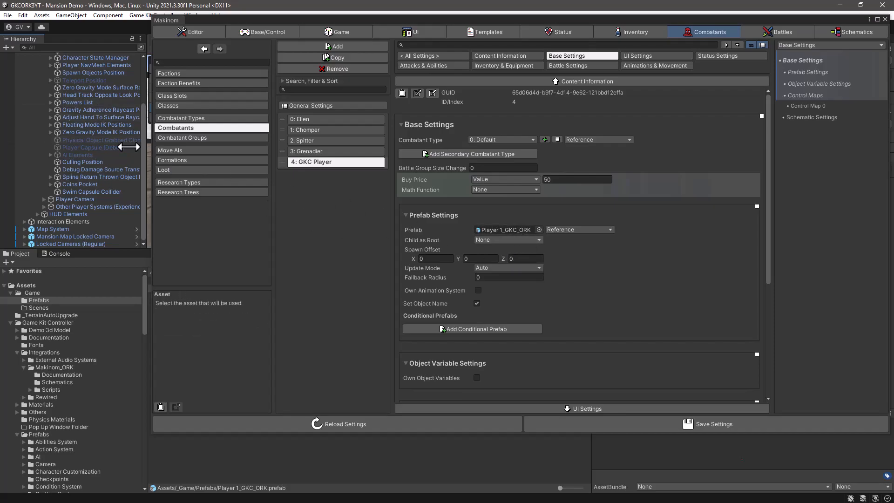
scroll(70, 116, "up", 4)
scroll(71, 117, "up", 1)
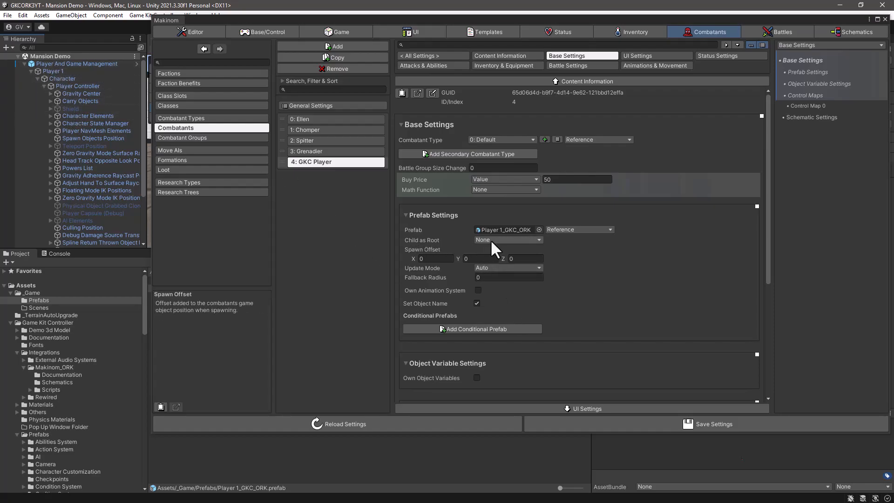
left_click(504, 237)
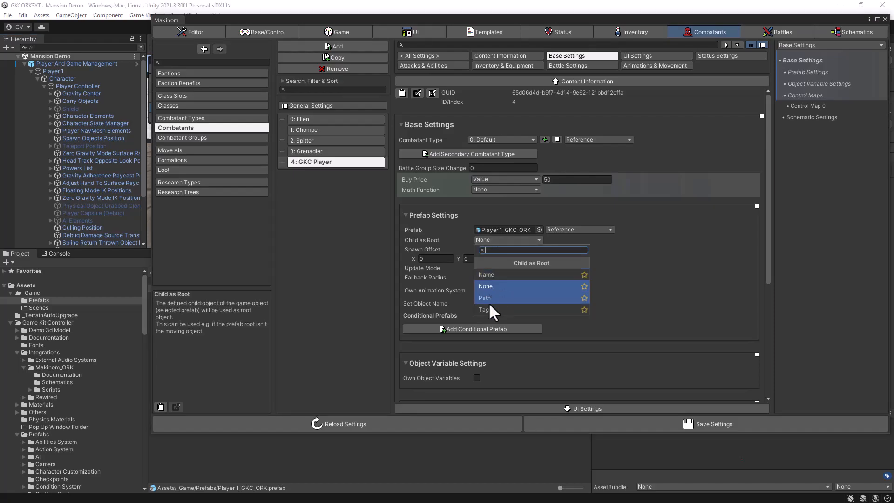
left_click(484, 297)
left_click(492, 249)
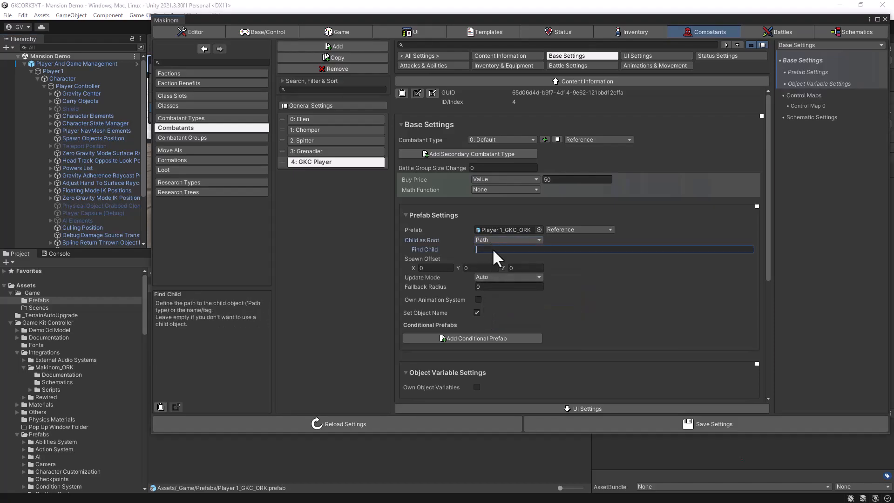
key("ctrl+v")
left_click(652, 426)
left_click(652, 426)
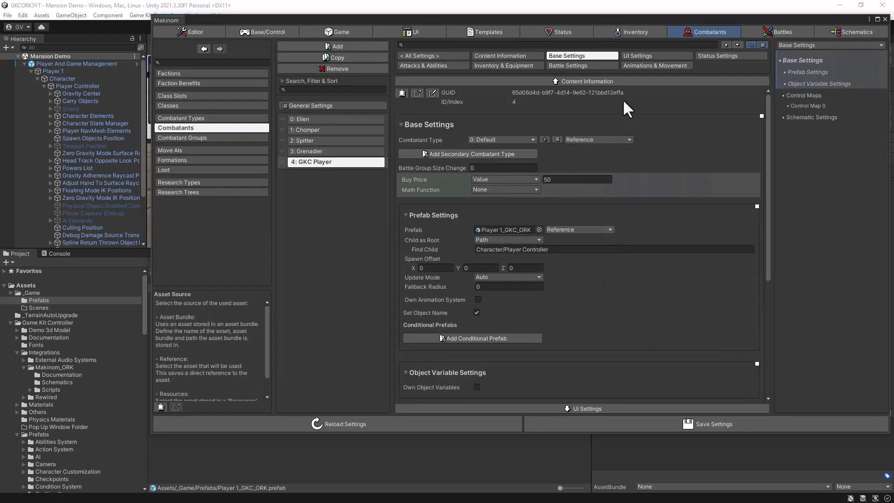
Step: Remove the Ellen animation entry from GKC Player's Animations & Movement settings, save the settings and close the Makinom editor
left_click(638, 66)
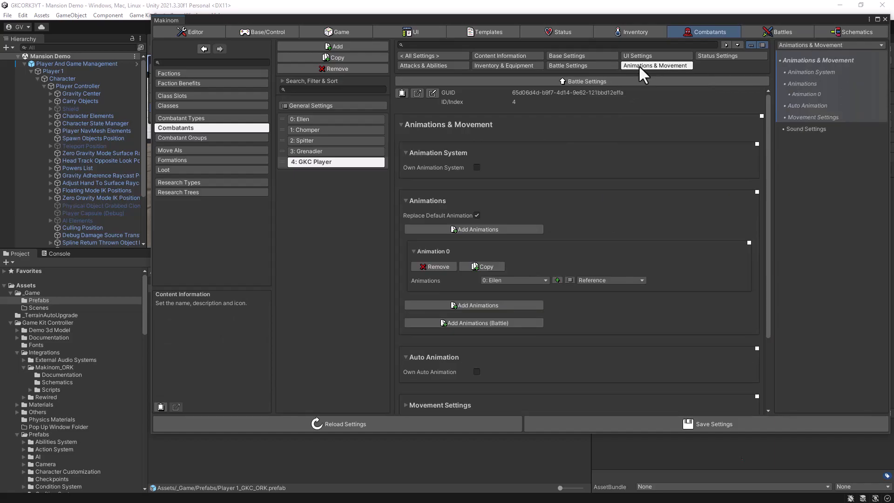
scroll(506, 195, "down", 1)
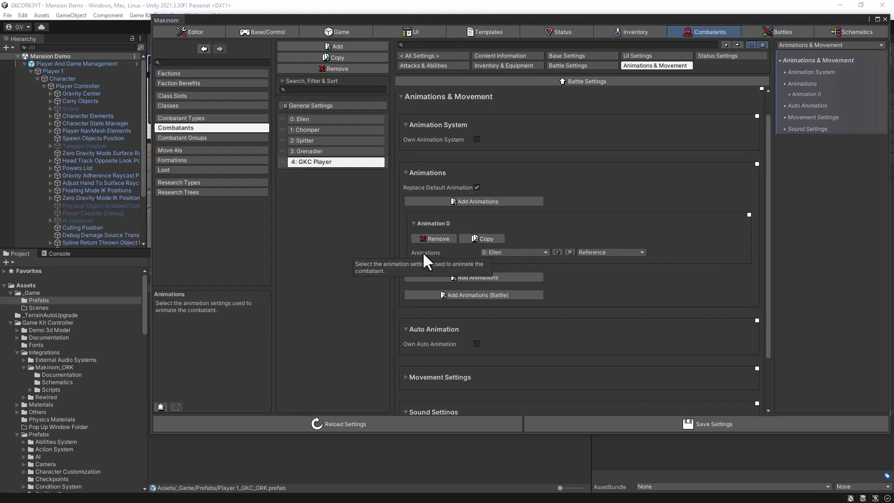
left_click(425, 237)
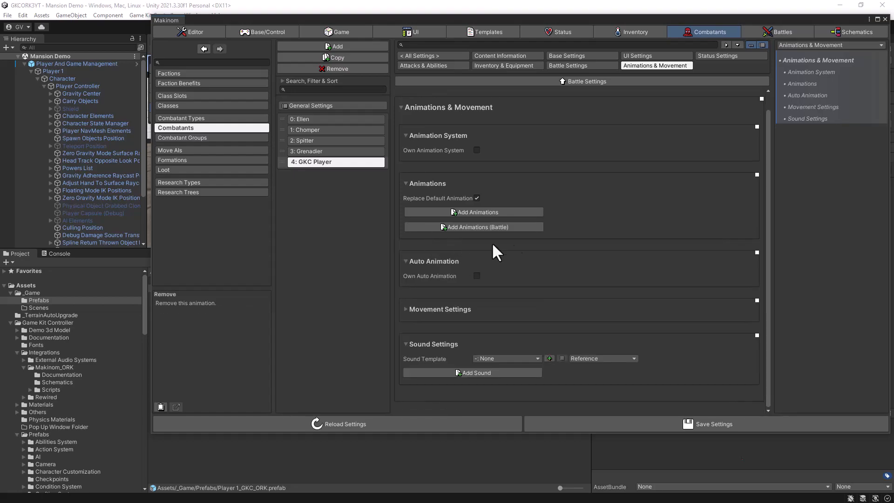
left_click(610, 425)
left_click(611, 427)
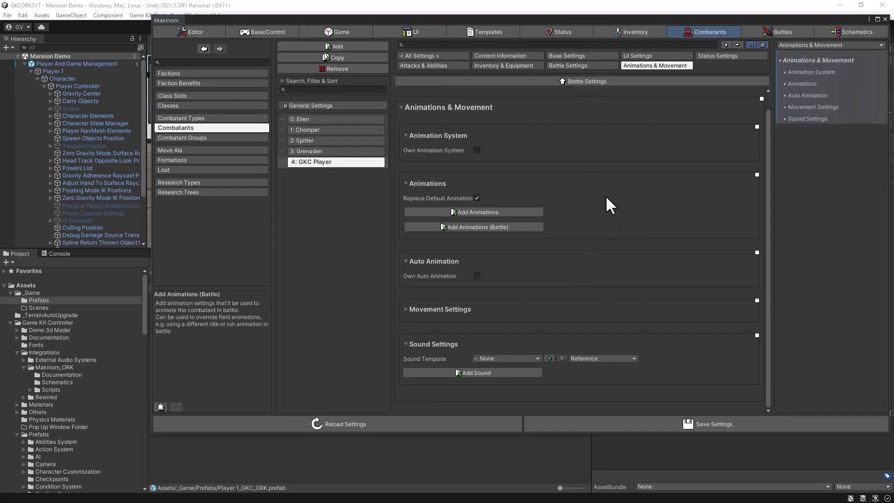
left_click_drag(671, 18, 577, 17)
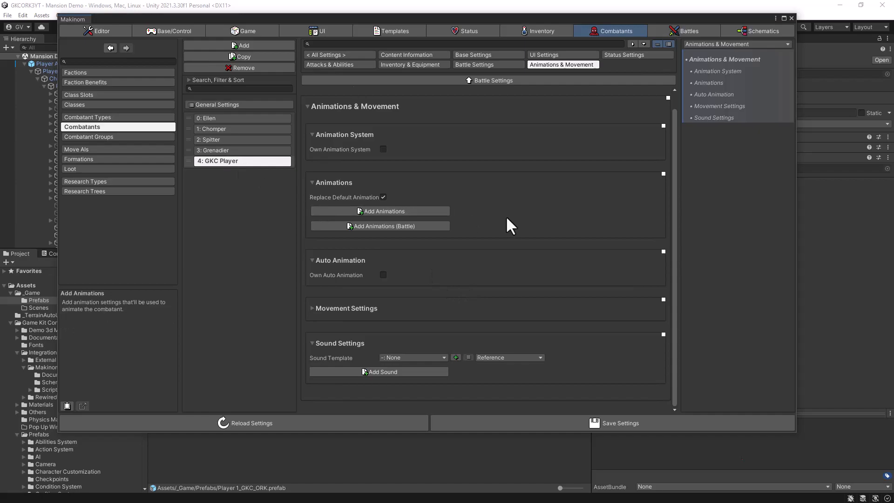
left_click(790, 18)
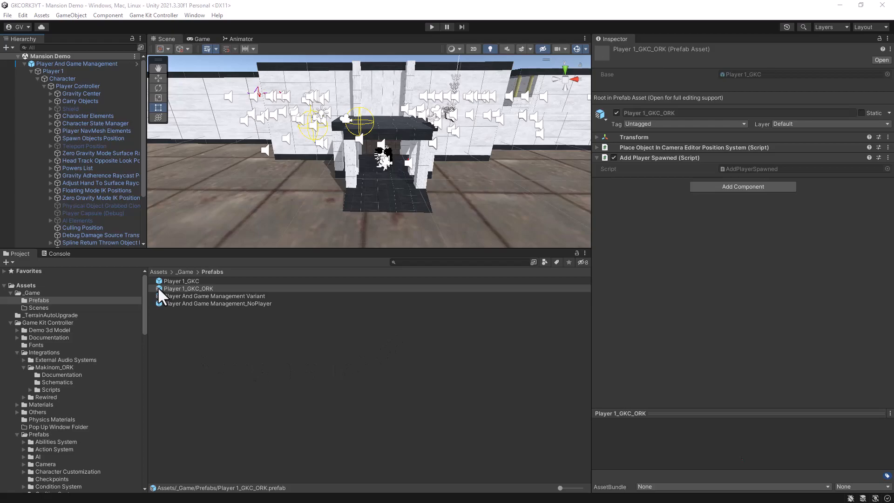
Step: Open the Player 1_GKC_ORK prefab for editing and select its Player Controller object
left_click(158, 288)
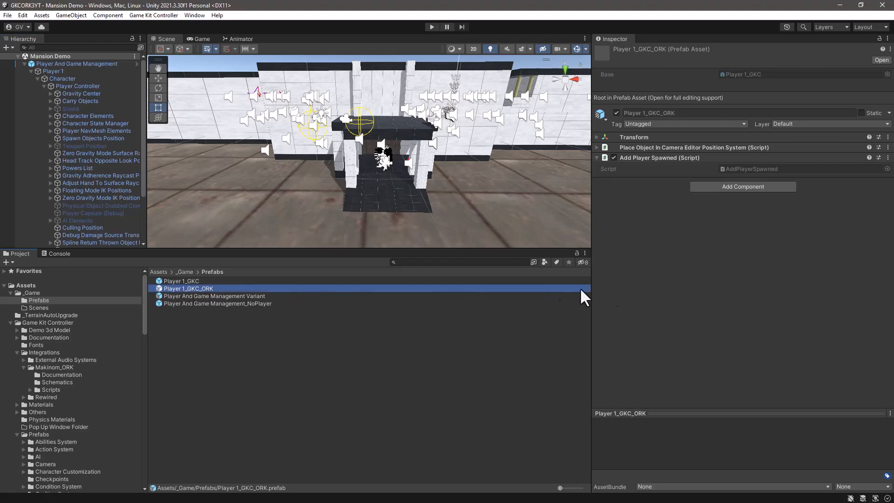
left_click(881, 61)
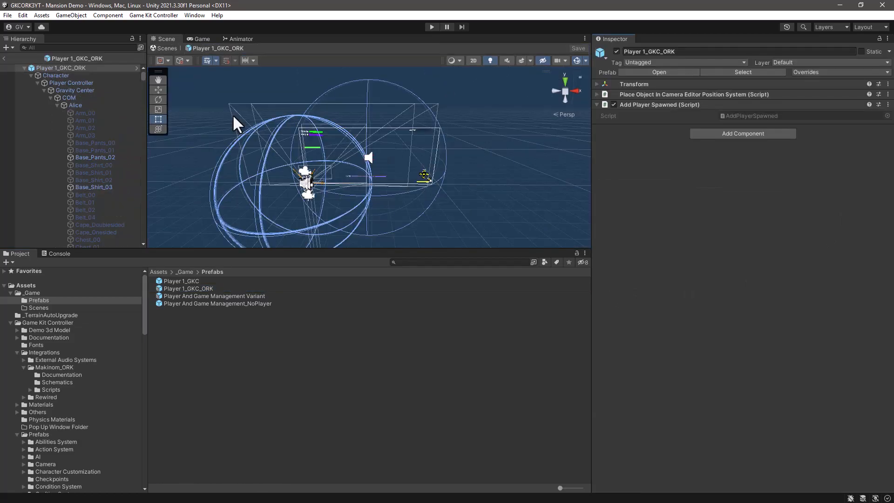
left_click(63, 82)
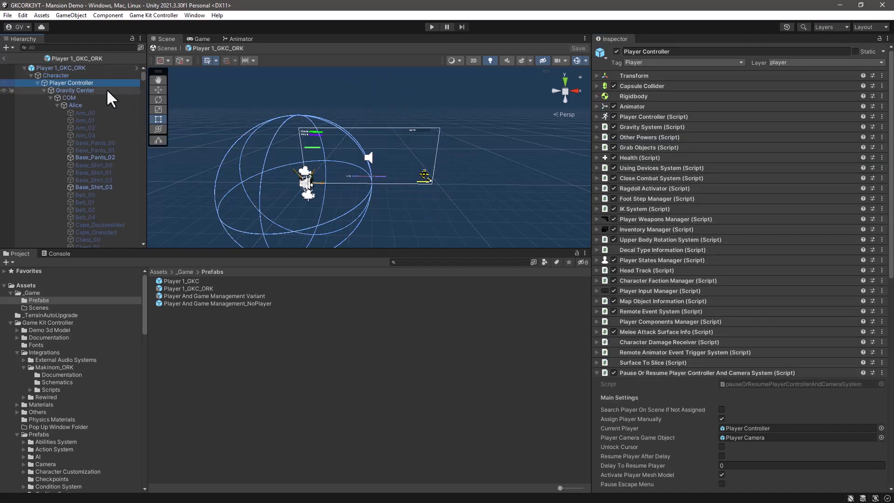
left_click(597, 373)
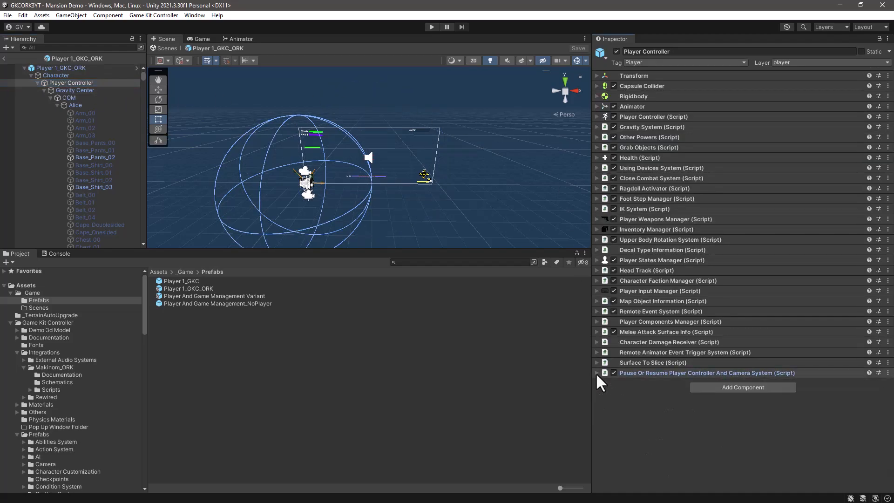
left_click(744, 388)
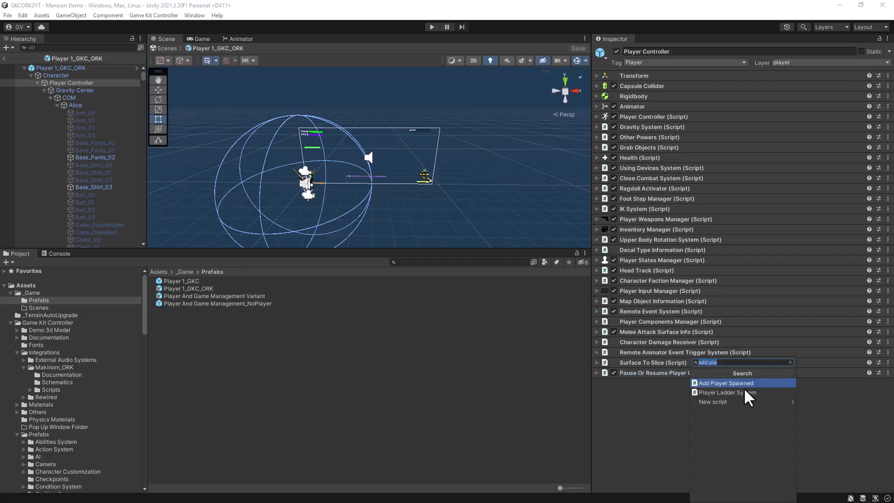
type("add")
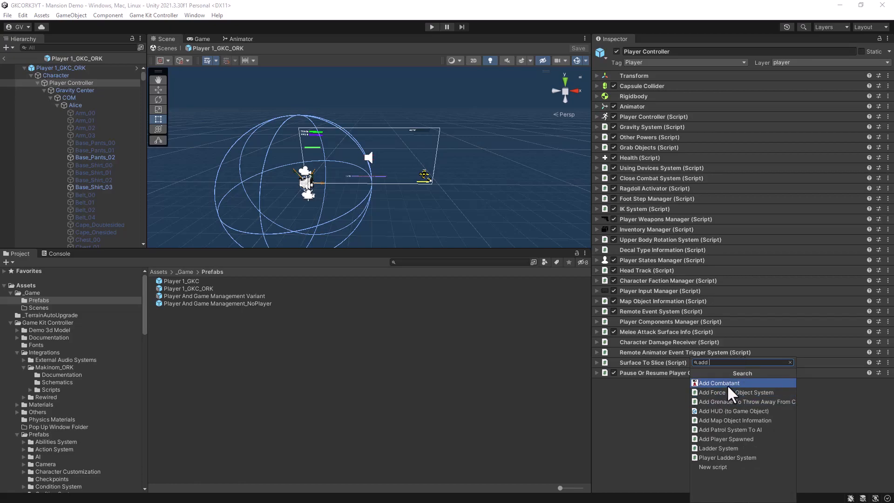
left_click(641, 392)
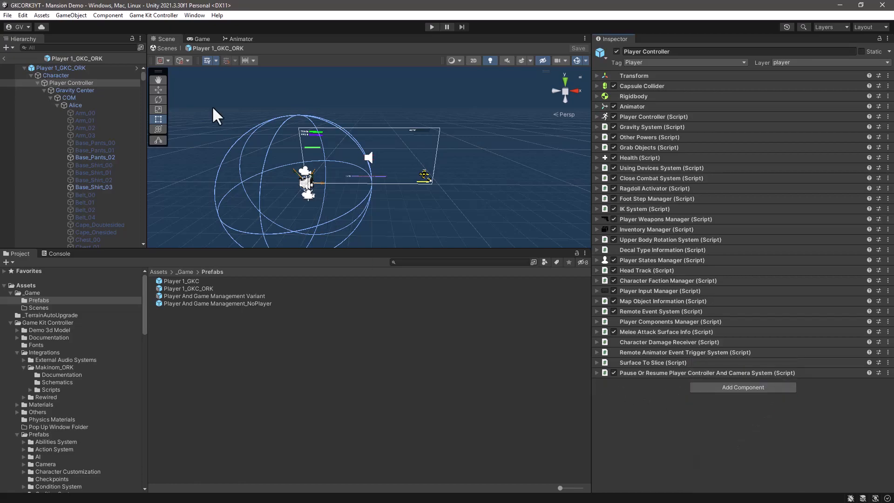
Step: Add an Add Combatant component to the Player Controller using the Makinom Scene Wizard, and close the wizard
left_click(194, 15)
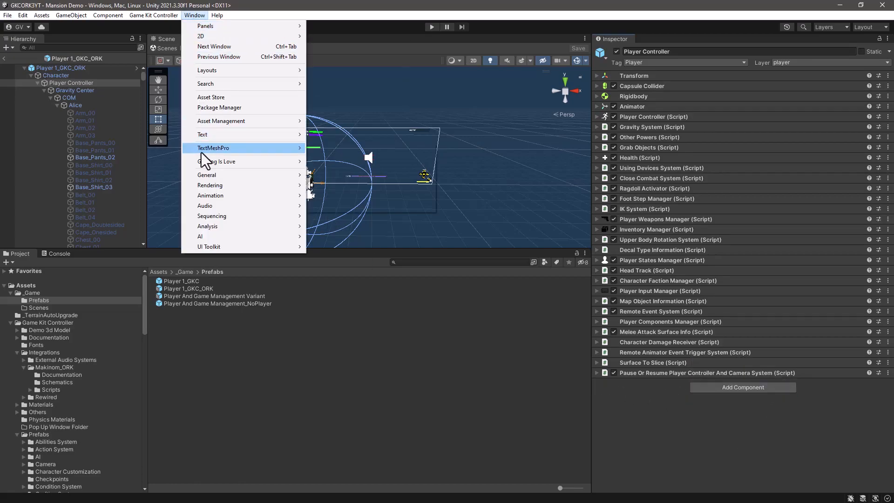
mouse_move(201, 163)
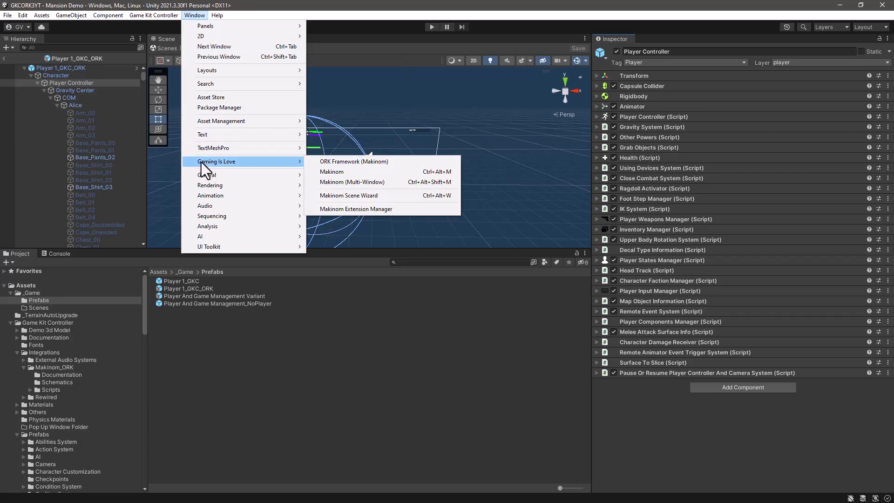
left_click(339, 197)
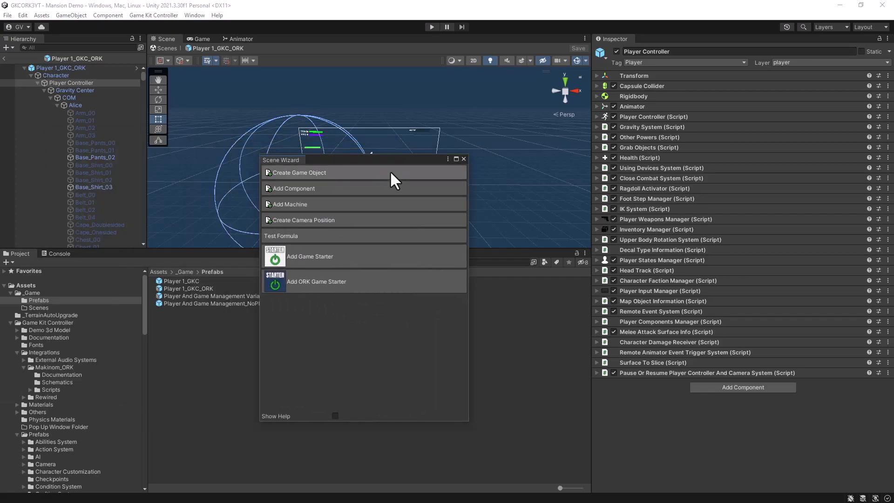
left_click(294, 188)
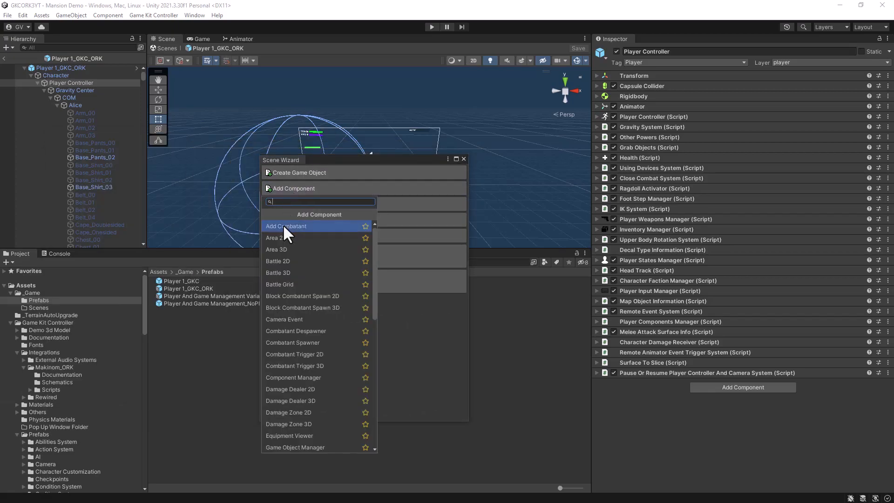
left_click(283, 226)
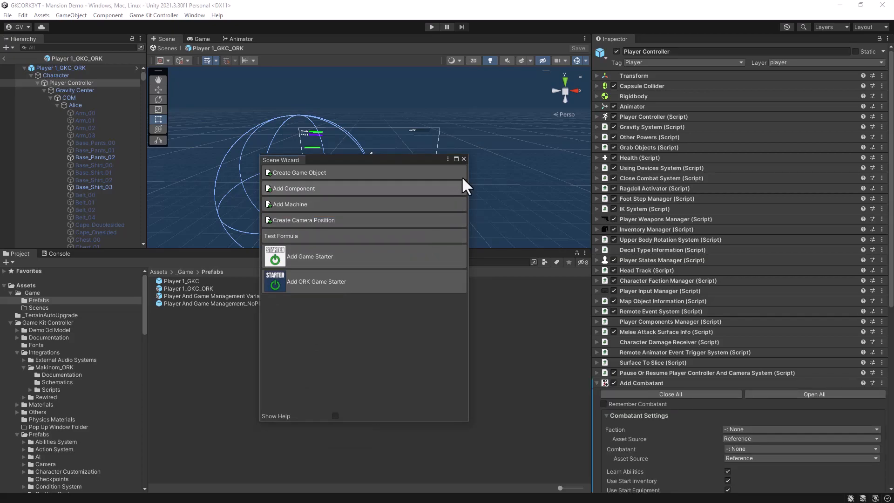
left_click(464, 159)
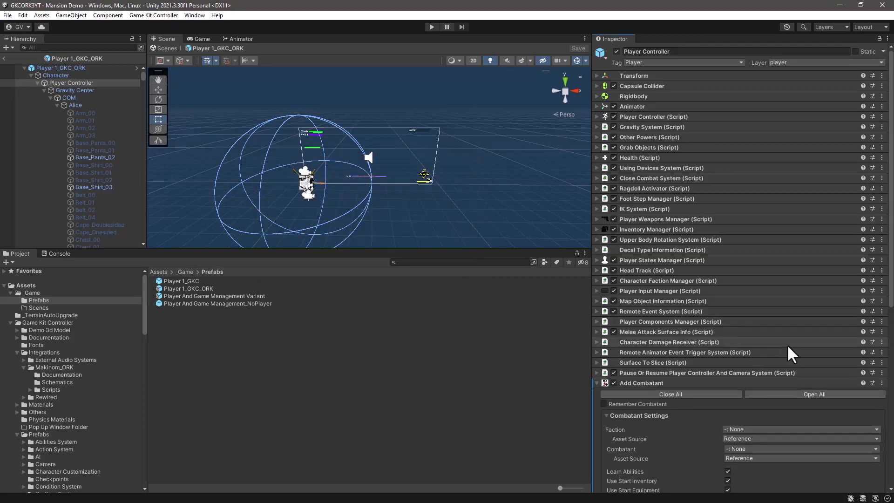
Step: Set the Add Combatant component's faction to Player and its combatant to GKC Player
scroll(786, 345, "down", 10)
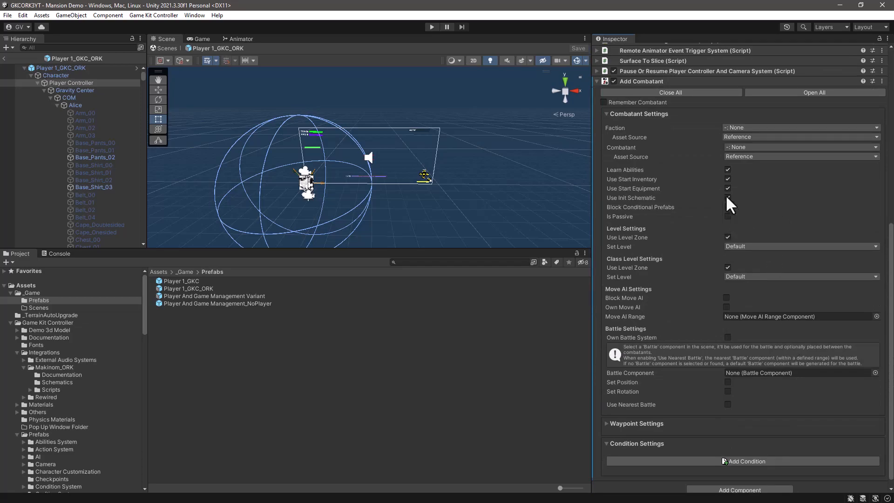
left_click(777, 126)
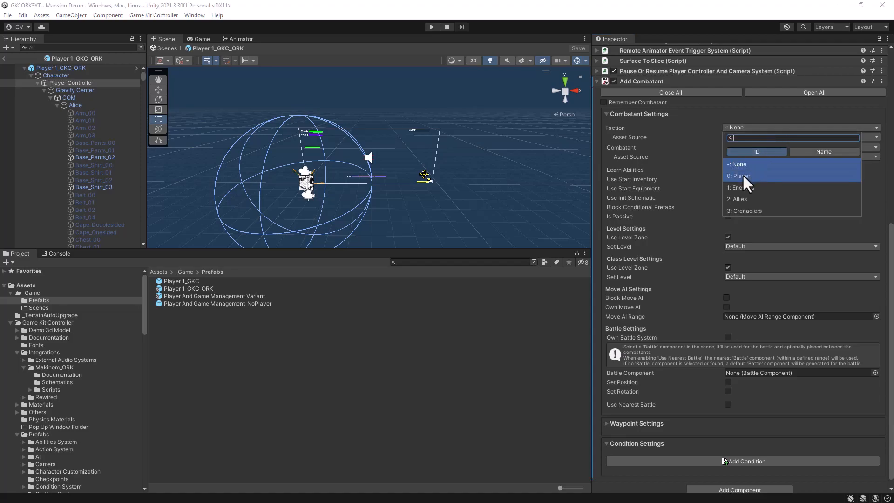
left_click(737, 175)
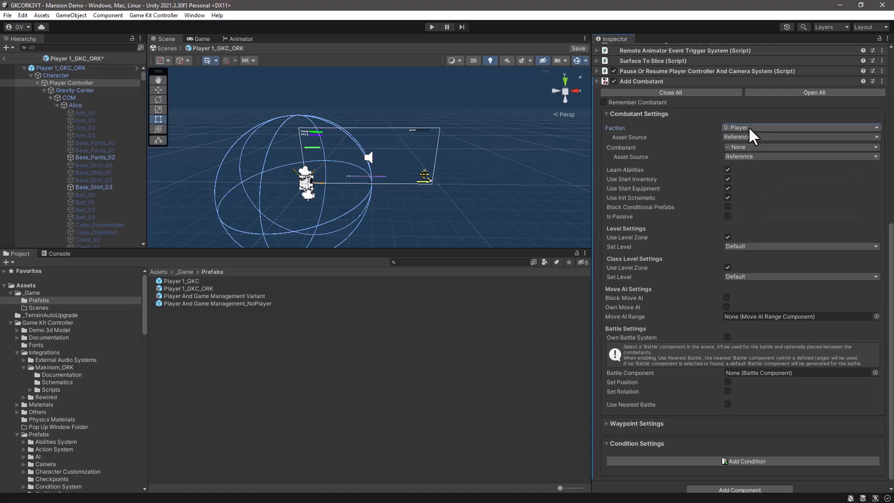
left_click(744, 146)
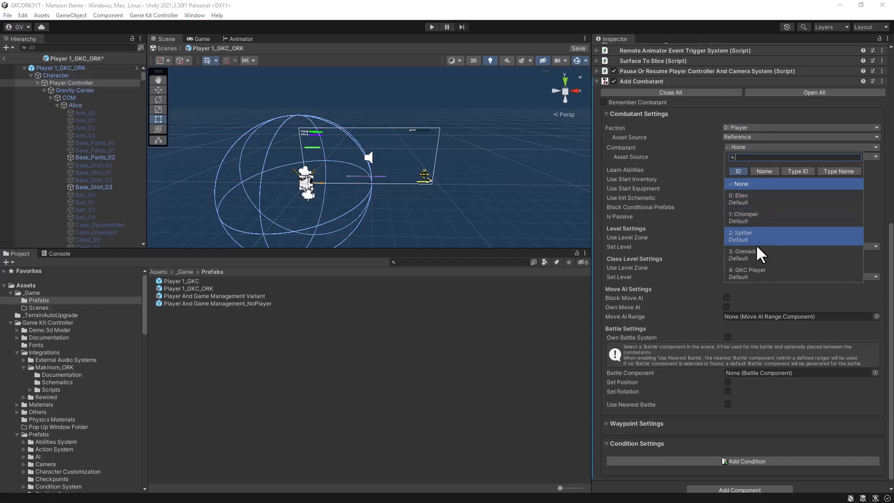
left_click(745, 274)
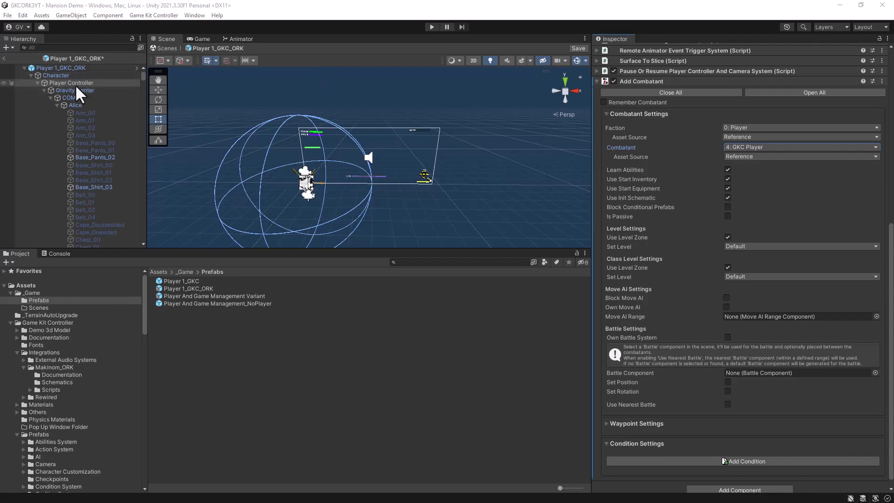
left_click(596, 80)
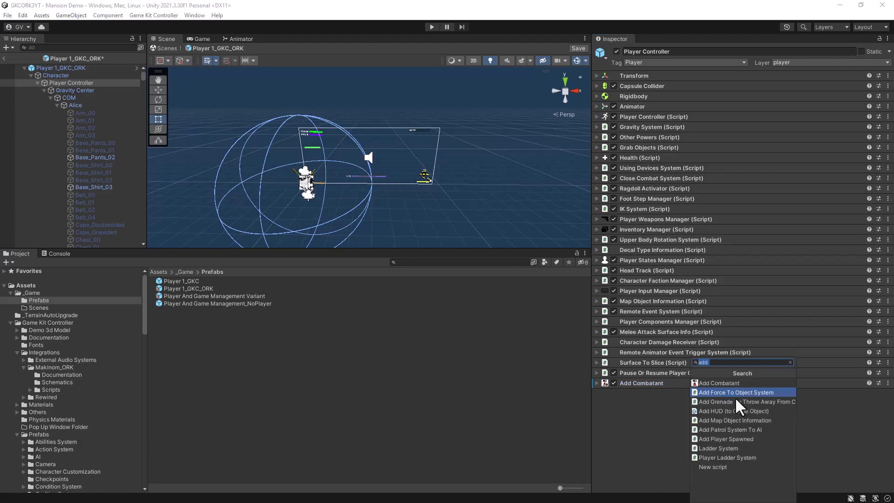
Step: Add the Pause Player Controller And Camera_Control Behaviour script to the Player Controller
type("pause")
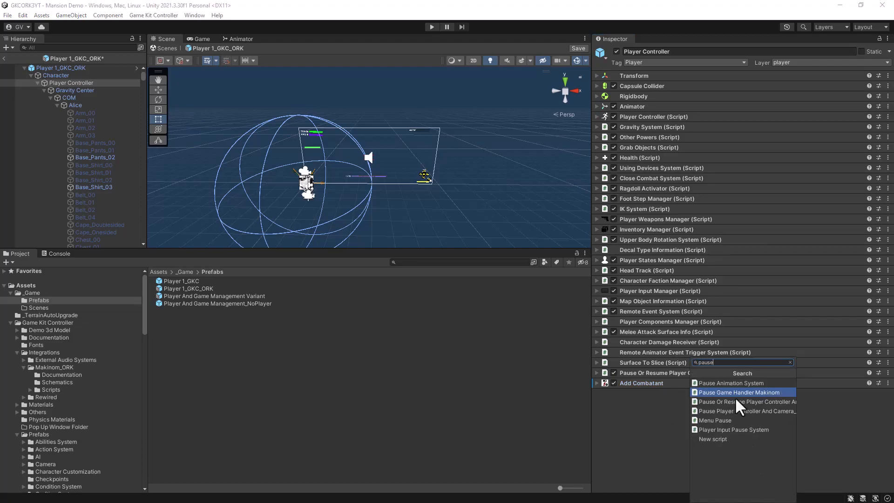
type("pla")
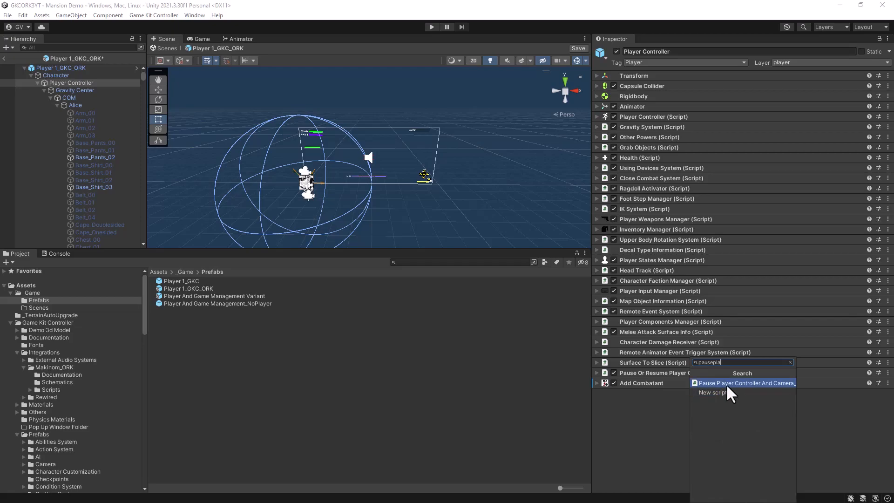
left_click(726, 383)
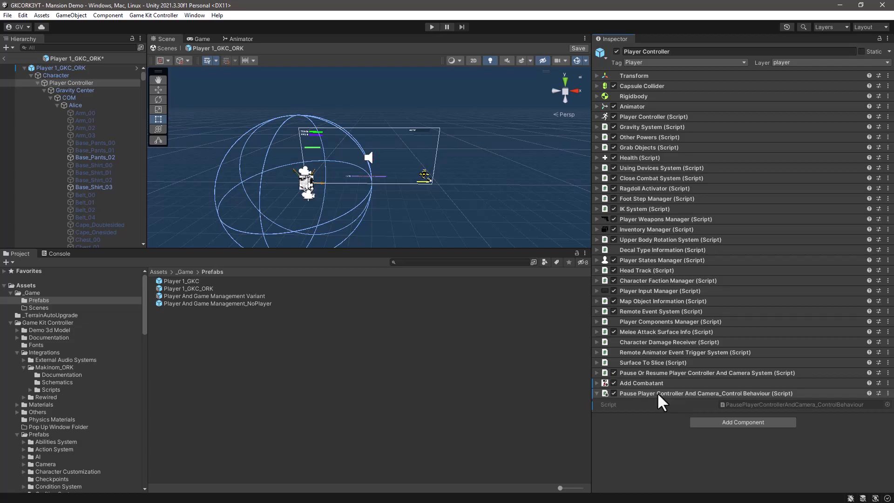
Step: Save the Player 1_GKC_ORK prefab and leave prefab editing to return to the scene
left_click(579, 47)
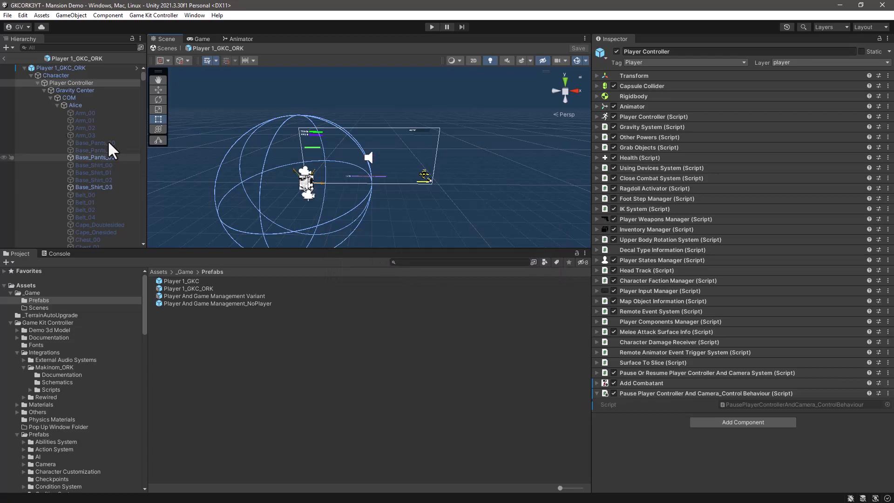
left_click(5, 58)
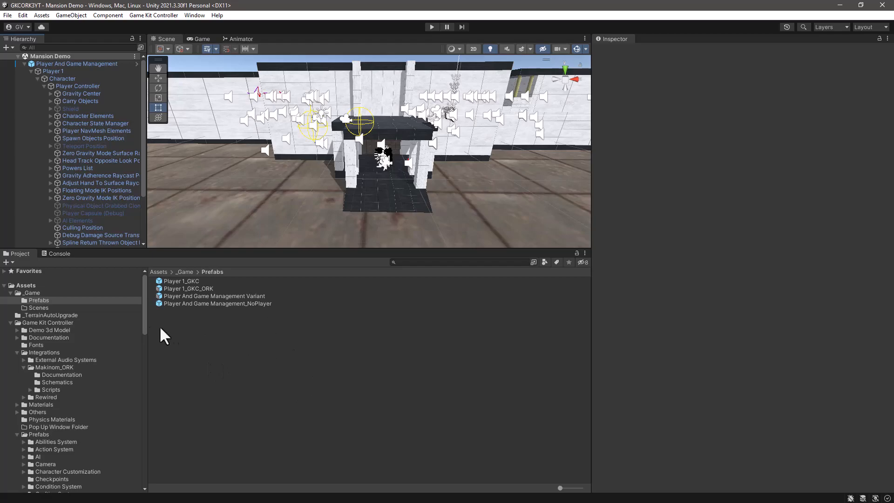
Step: Open the scene named Scene from the Assets/Scenes folder and enlarge the Scene view
left_click_drag(145, 320, 140, 479)
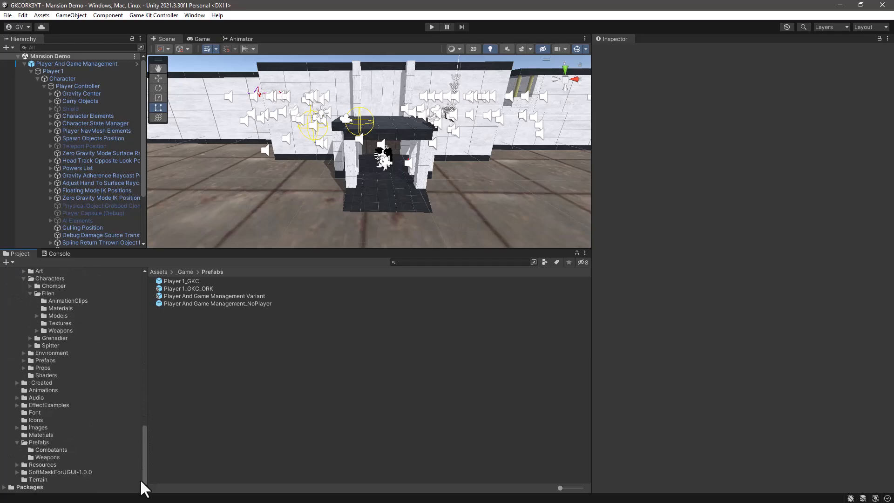
scroll(53, 390, "up", 5)
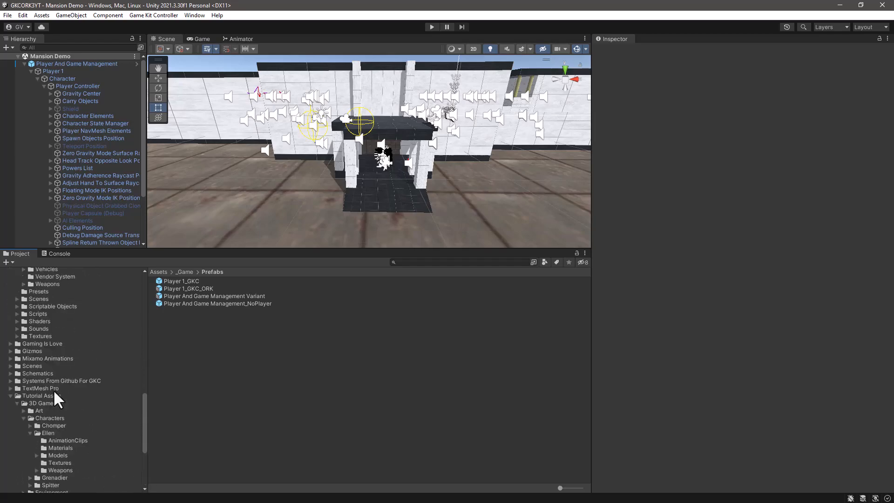
left_click(10, 396)
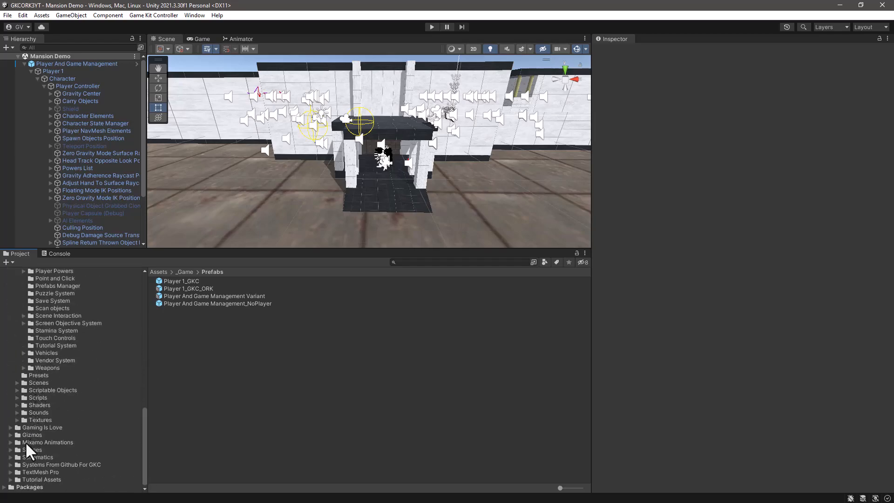
scroll(88, 310, "up", 15)
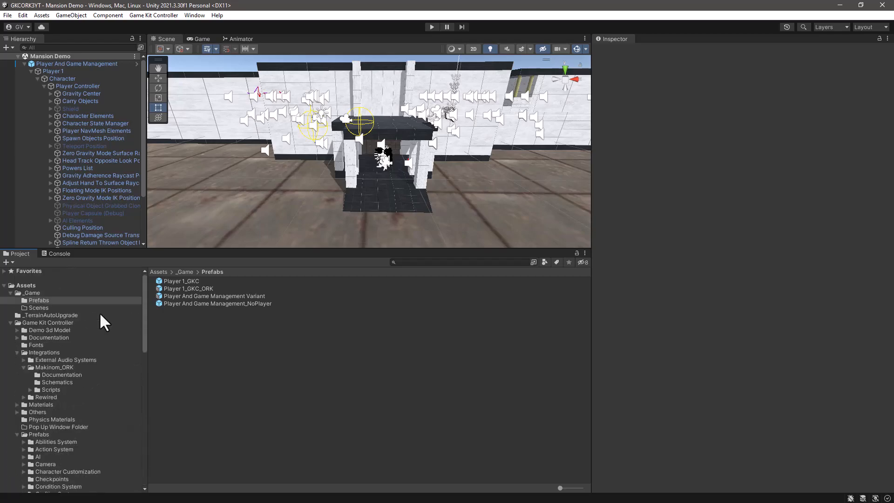
left_click(26, 285)
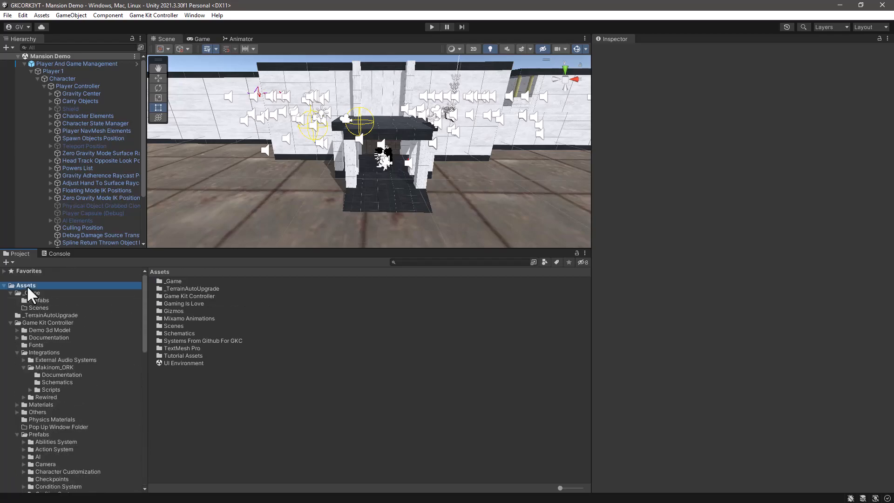
double_click(167, 326)
left_click(165, 303)
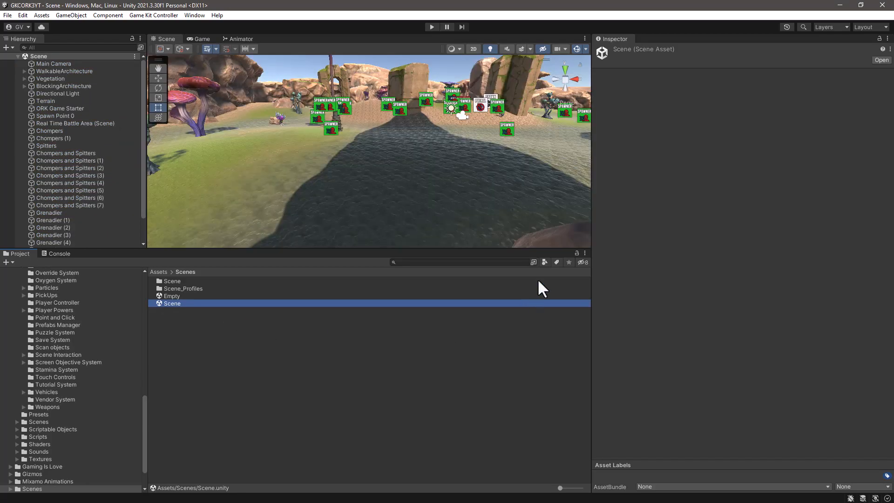
left_click_drag(592, 239, 724, 261)
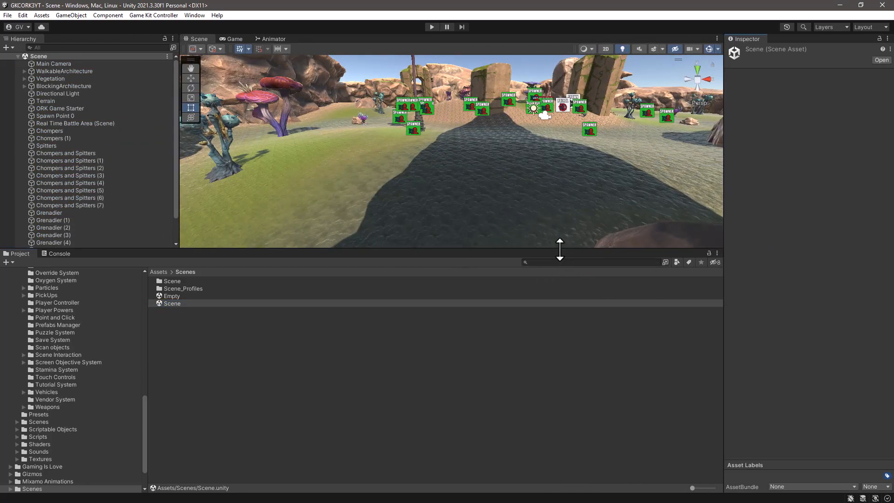
left_click_drag(558, 259, 554, 326)
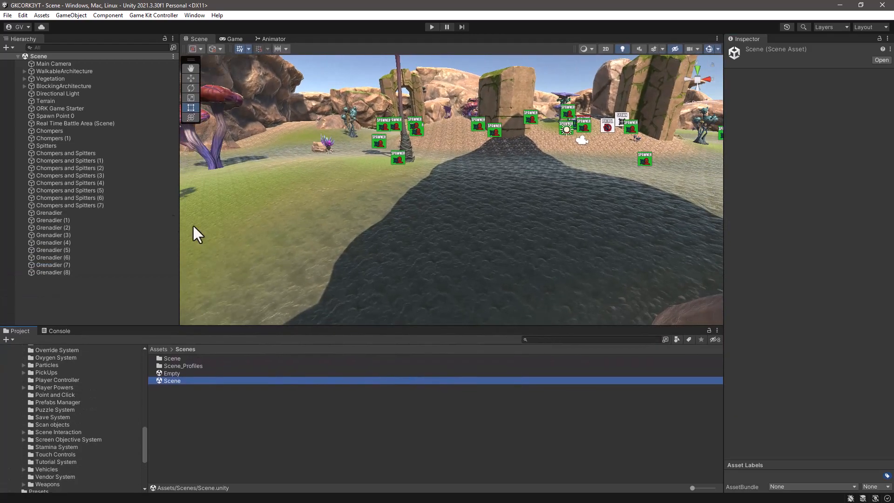
Step: Save the open scene as a copy named GKC-ORK-Demo in the Assets/_Game/Scenes folder
left_click(8, 16)
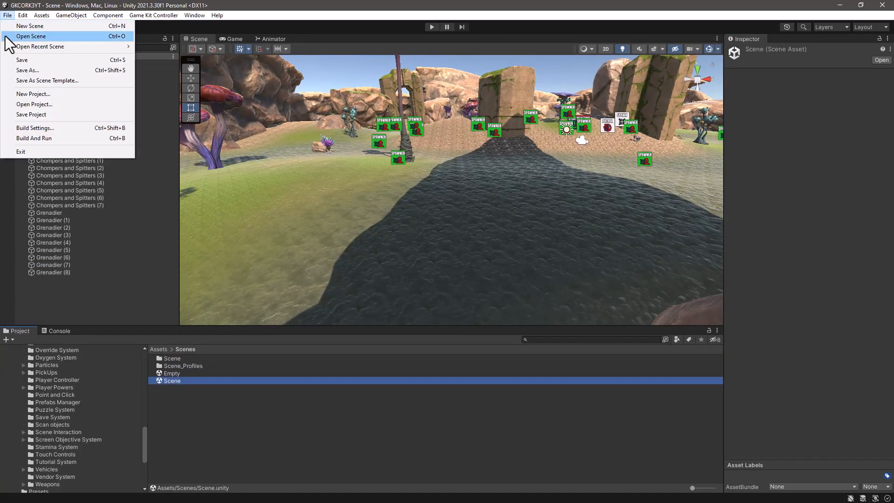
left_click(25, 70)
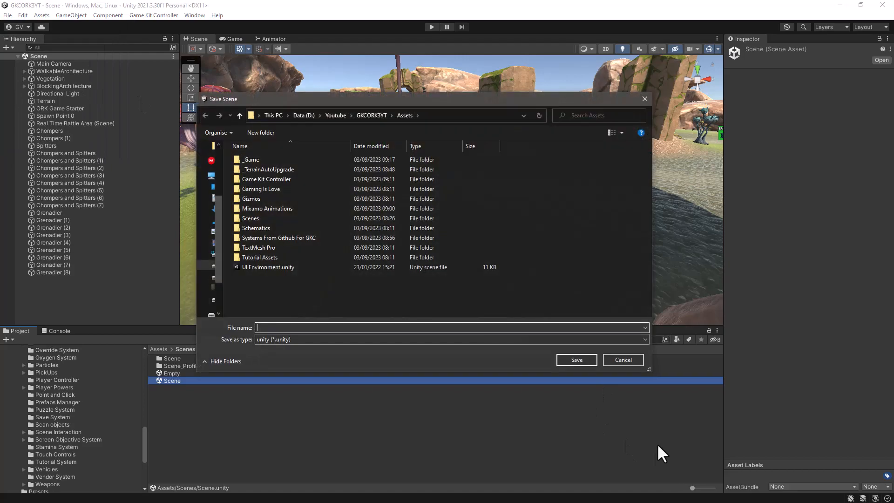
double_click(264, 160)
double_click(257, 170)
left_click(310, 328)
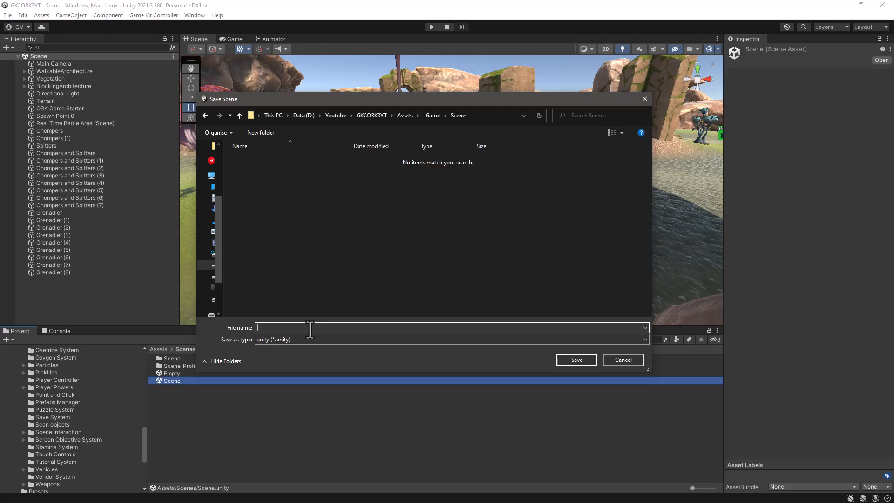
type("GKC")
type("-Demo")
key("BackSpace")
key("BackSpace")
key("BackSpace")
key("BackSpace")
type("ORK-Demo")
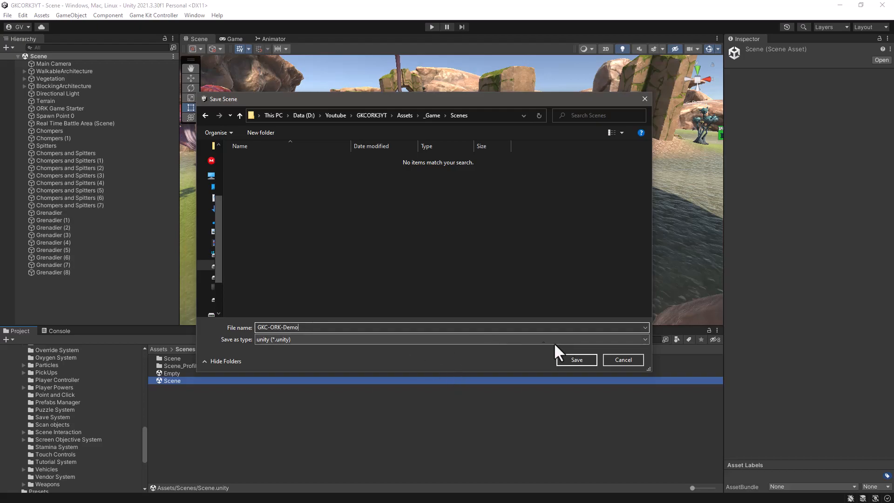
left_click(577, 359)
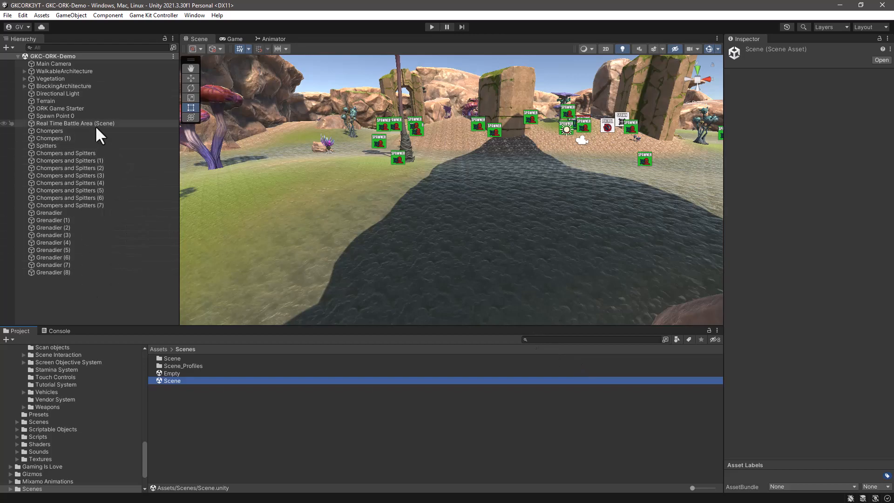
Step: Delete all combatant spawner objects from the scene, from Chompers through Grenadier (8)
left_click(48, 275)
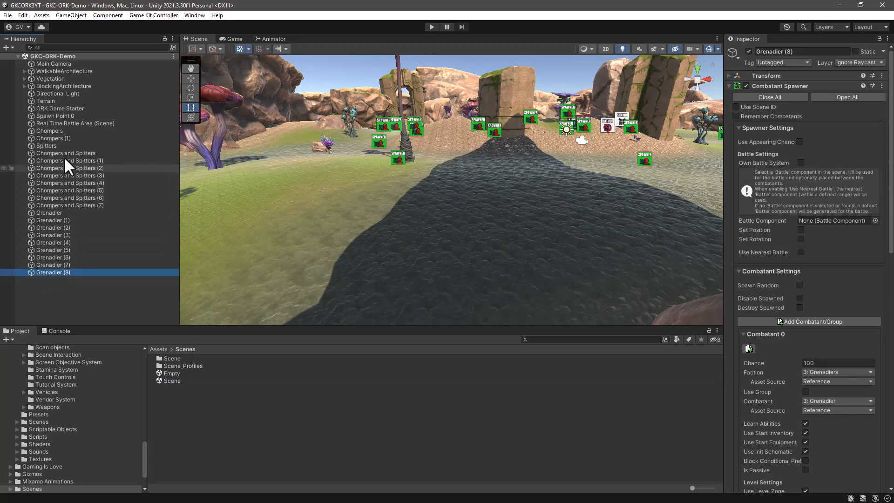
left_click(51, 130)
left_click(46, 272, "shift")
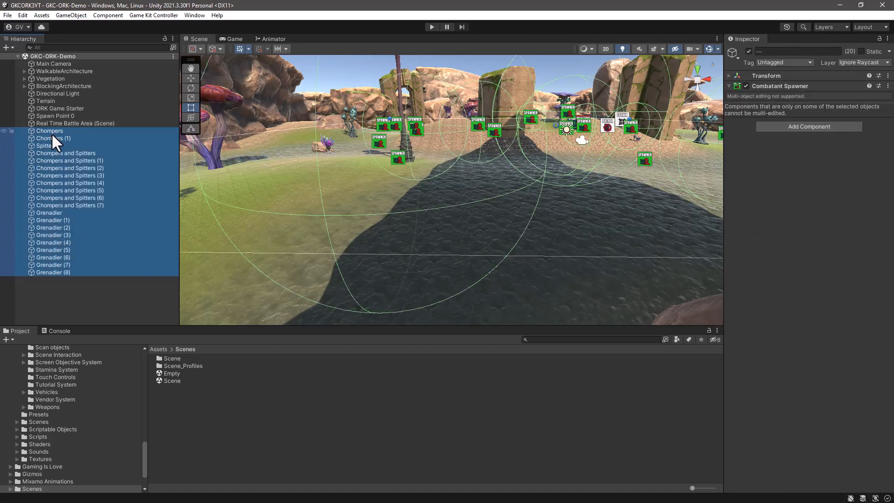
key("Delete")
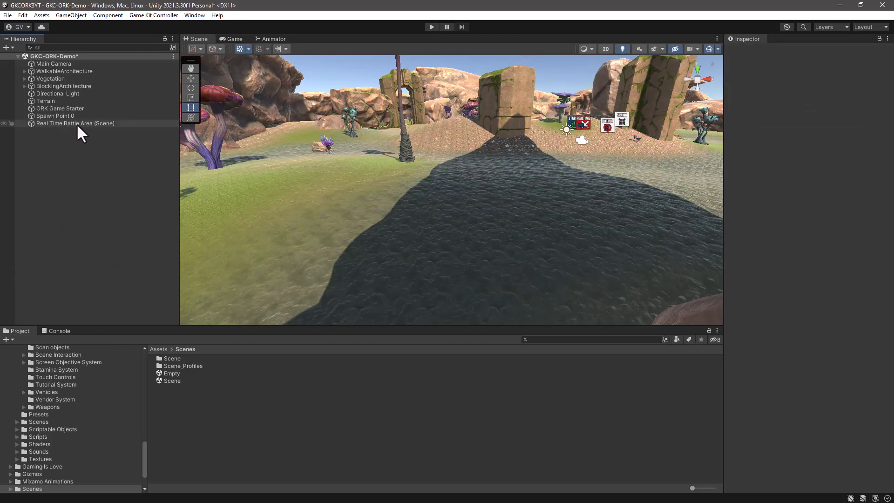
Step: Delete the Real Time Battle Area (Scene), Spawn Point 0 and ORK Game Starter objects from the scene
left_click(72, 123)
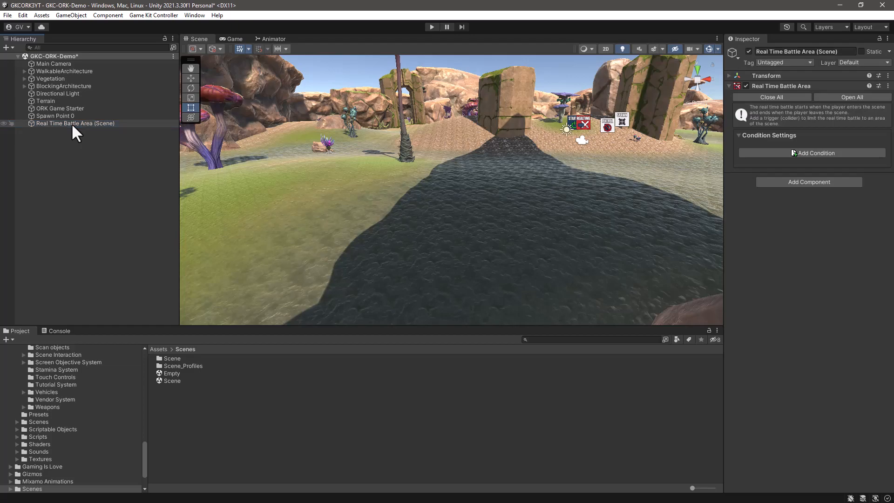
key("Delete")
left_click(44, 116)
key("Delete")
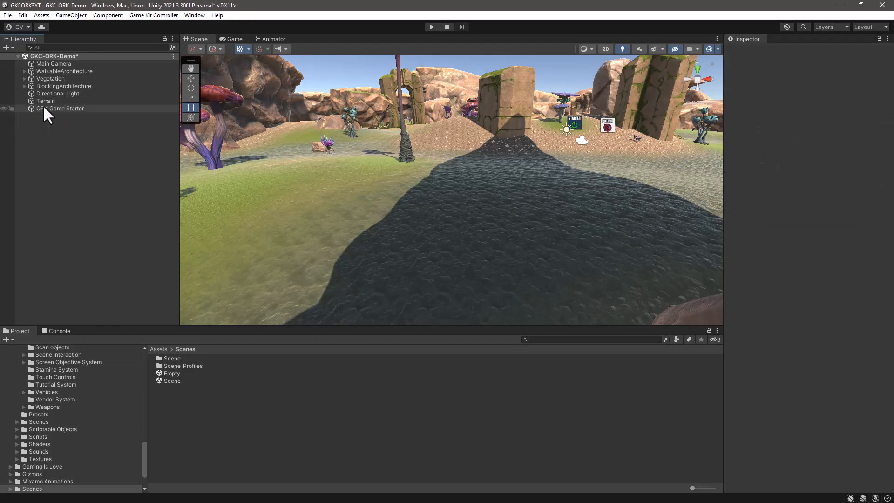
left_click(43, 110)
key("Delete")
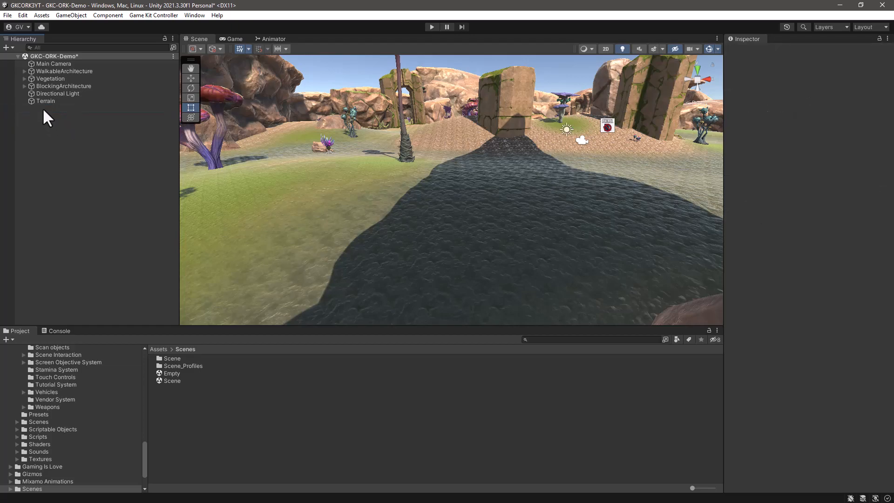
Step: Remove the Audio Listener component from the Main Camera and save the scene
left_click(47, 64)
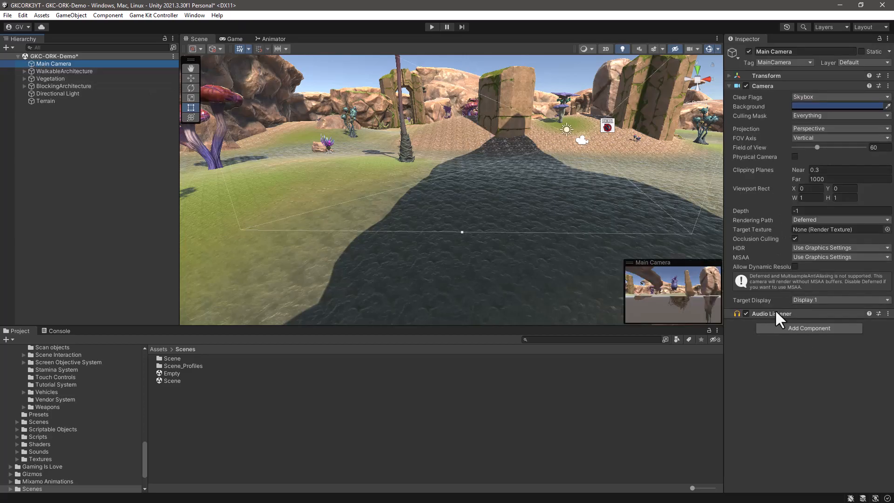
left_click(887, 313)
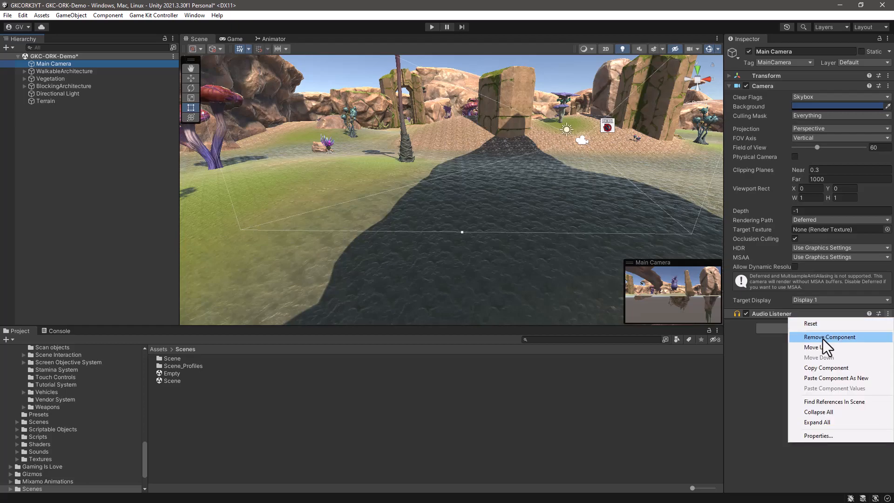
left_click(822, 339)
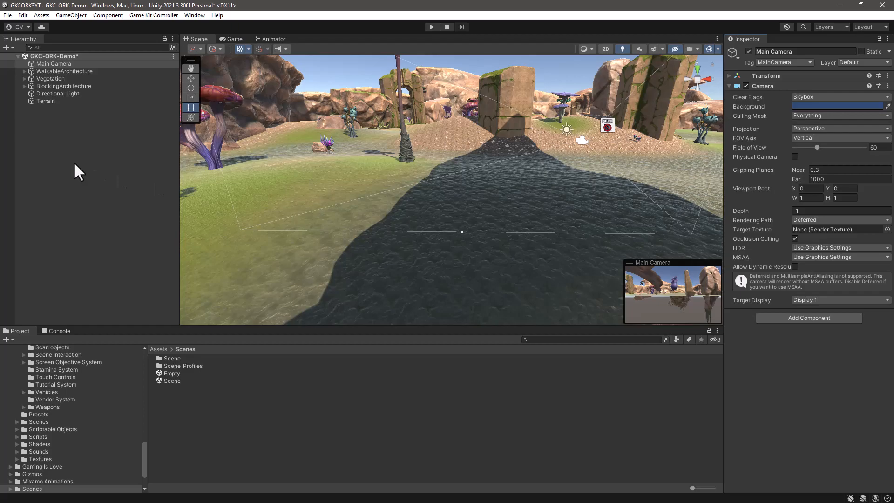
key("ctrl+s")
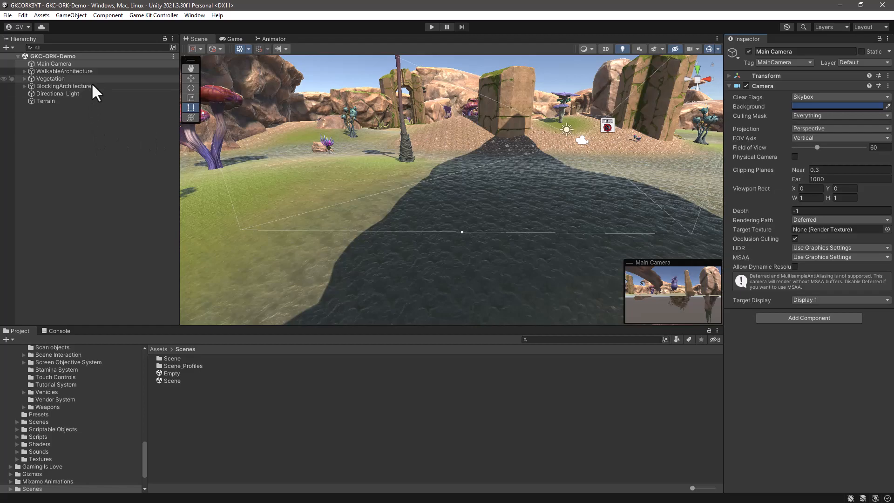
Step: Add an ORK Game Starter with the Makinom Scene Wizard, using the Project asset and keeping Start Game enabled
left_click(51, 85)
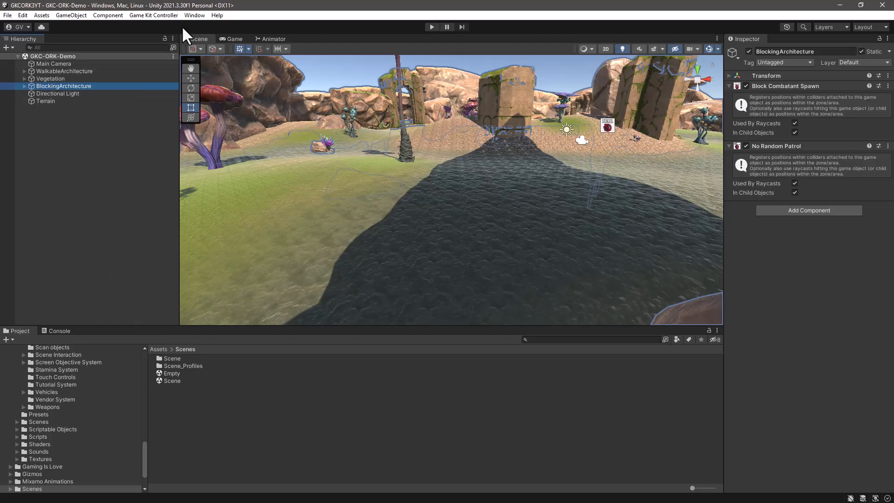
left_click(197, 14)
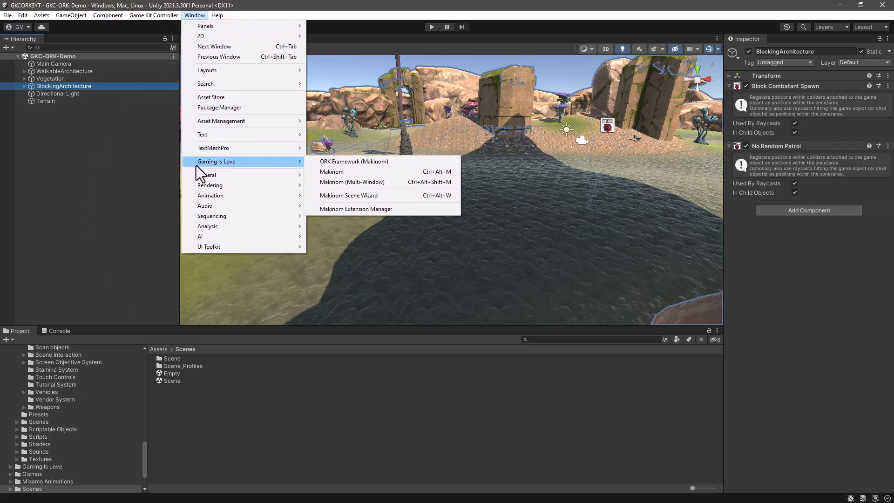
mouse_move(283, 162)
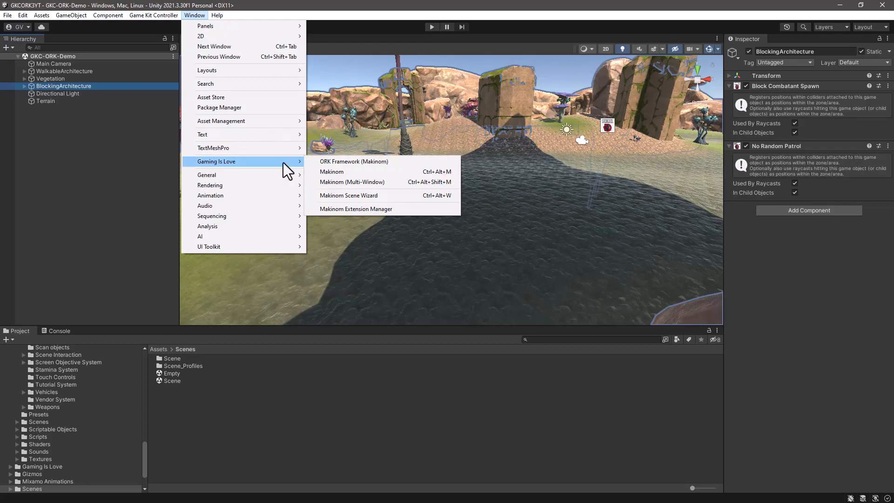
left_click(338, 195)
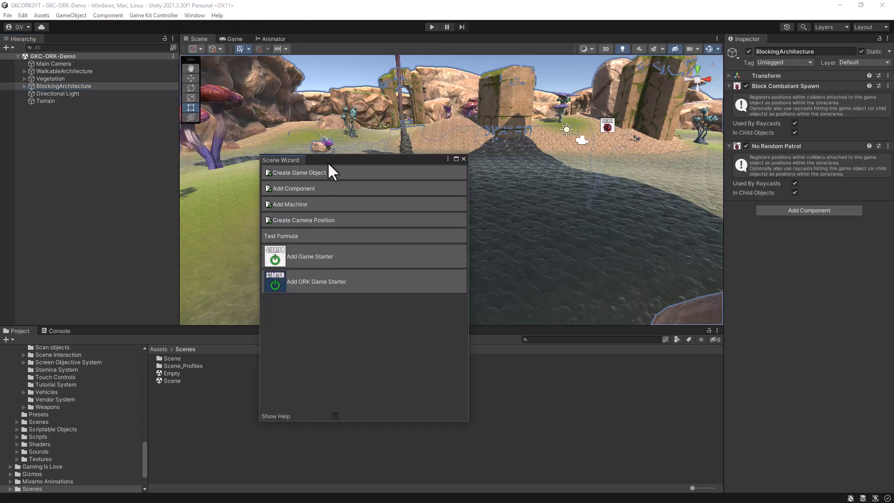
left_click_drag(328, 161, 463, 113)
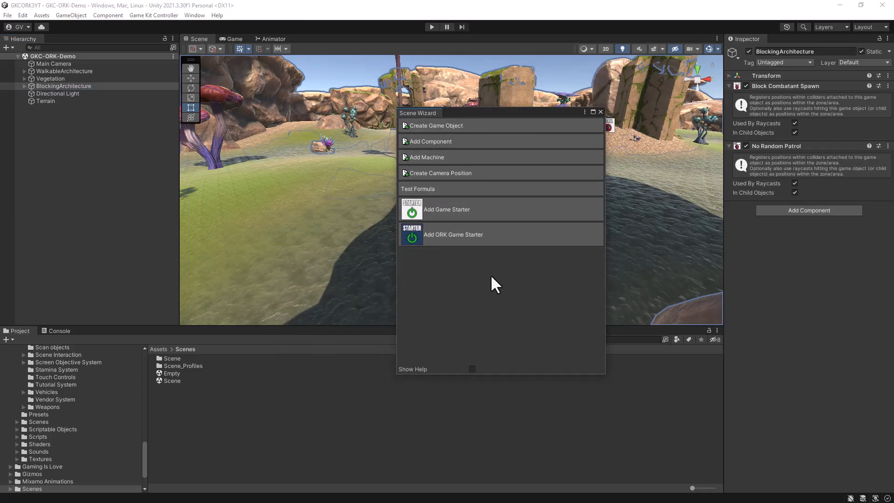
left_click(454, 238)
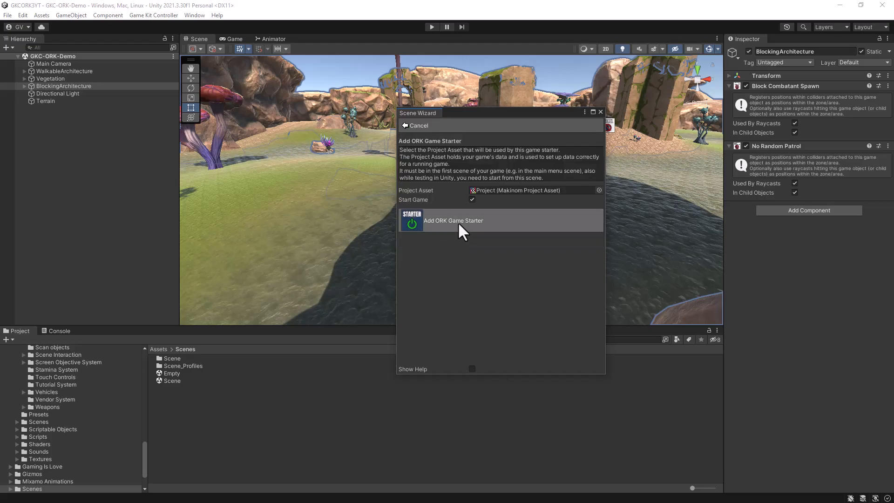
left_click(459, 223)
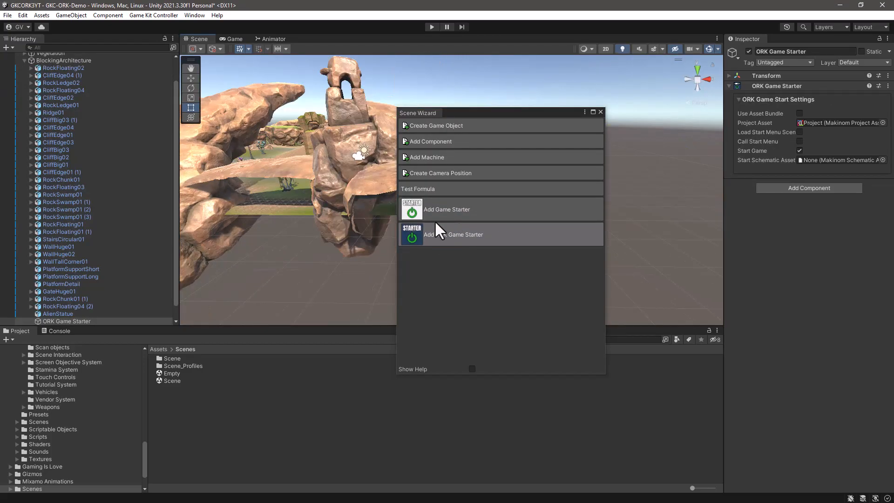
Step: Move the ORK Game Starter out of BlockingArchitecture to the root of the scene, below Terrain, and collapse the BlockingArchitecture group
left_click_drag(178, 90, 177, 90)
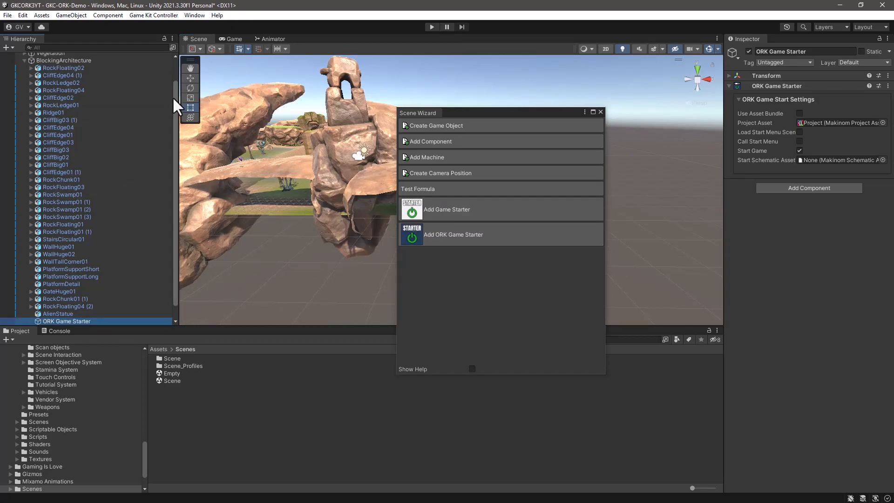
scroll(172, 96, "up", 10)
left_click(24, 85)
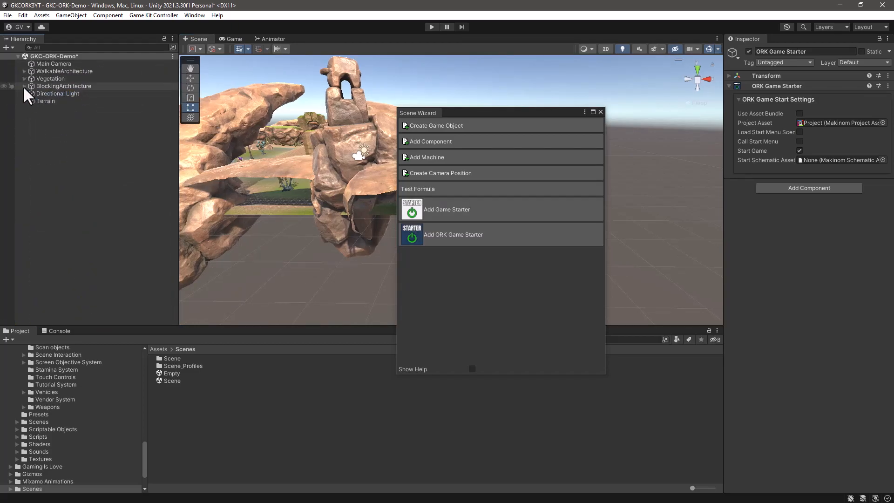
left_click(24, 86)
scroll(111, 158, "down", 10)
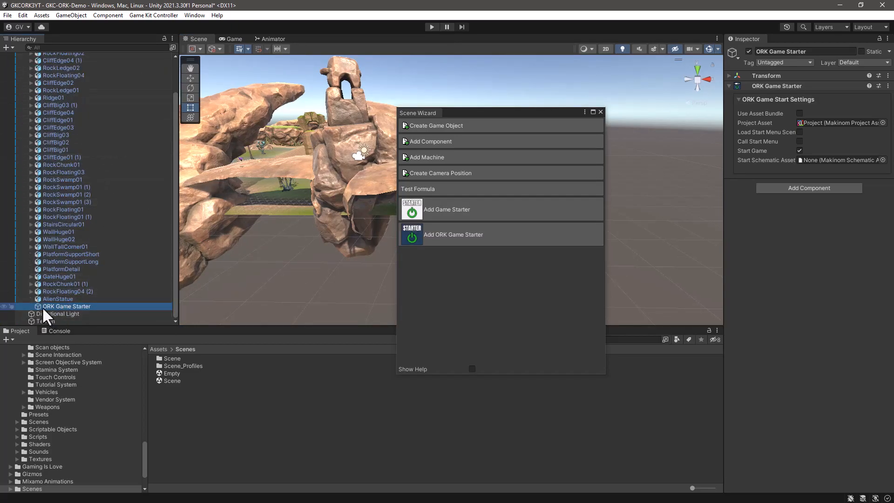
scroll(86, 186, "up", 10)
scroll(97, 179, "down", 10)
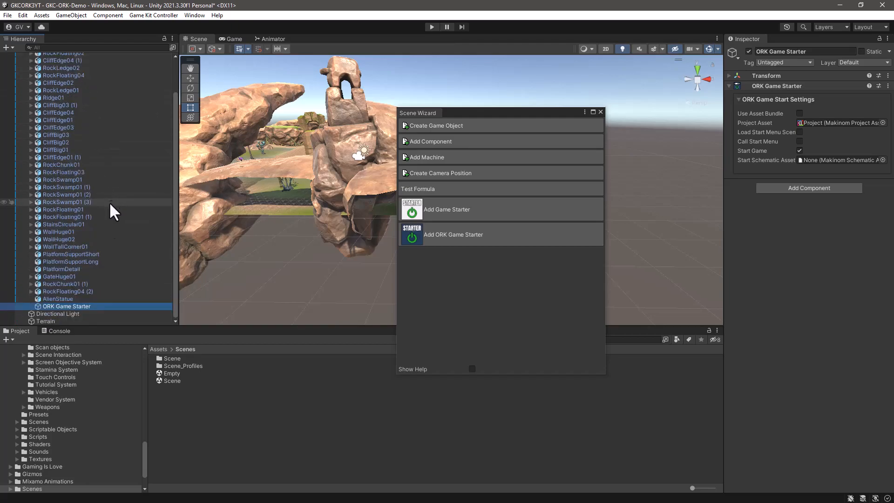
left_click_drag(93, 357, 92, 406)
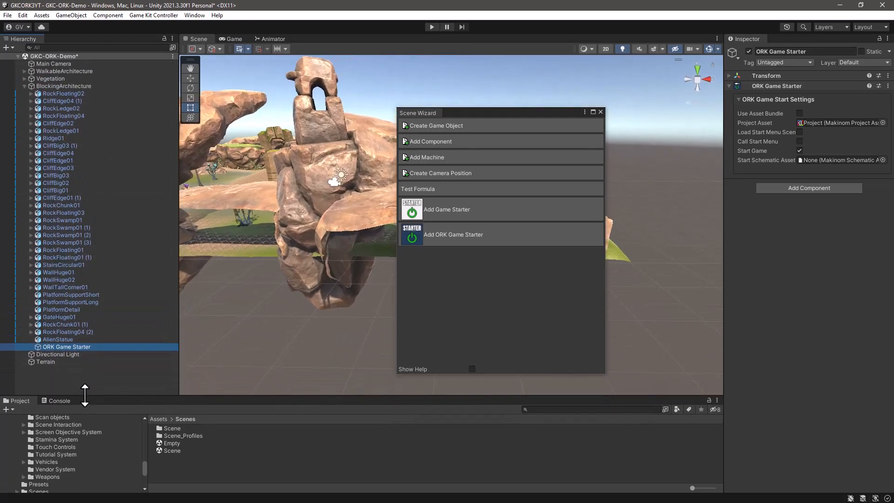
left_click_drag(40, 346, 56, 377)
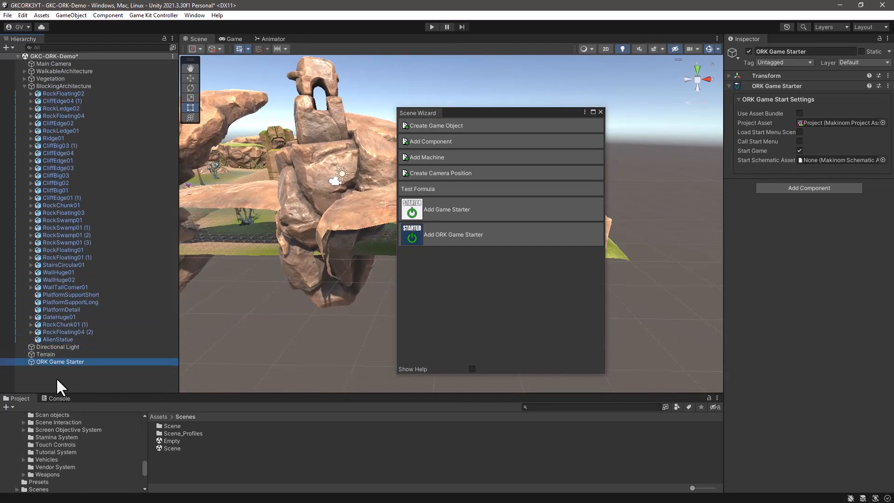
left_click(24, 86)
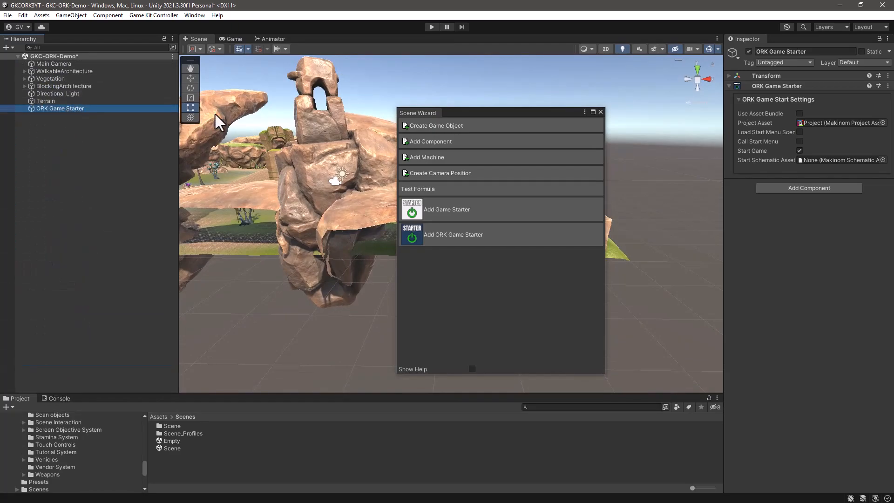
Step: Reset the ORK Game Starter's transform so its position is 0, 0, 0
left_click(732, 76)
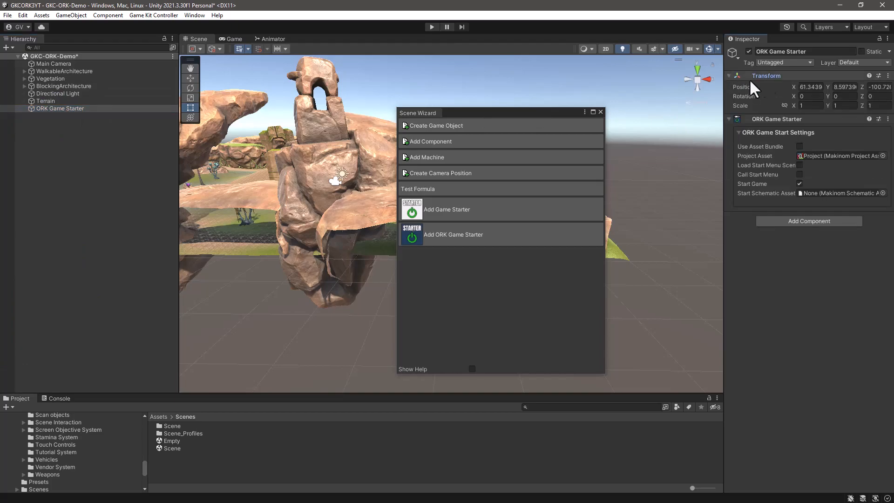
left_click(887, 79)
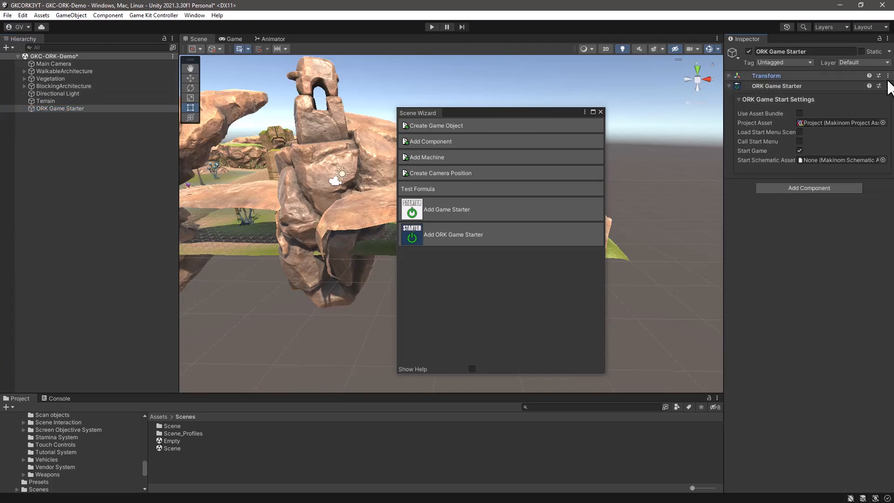
left_click(732, 76)
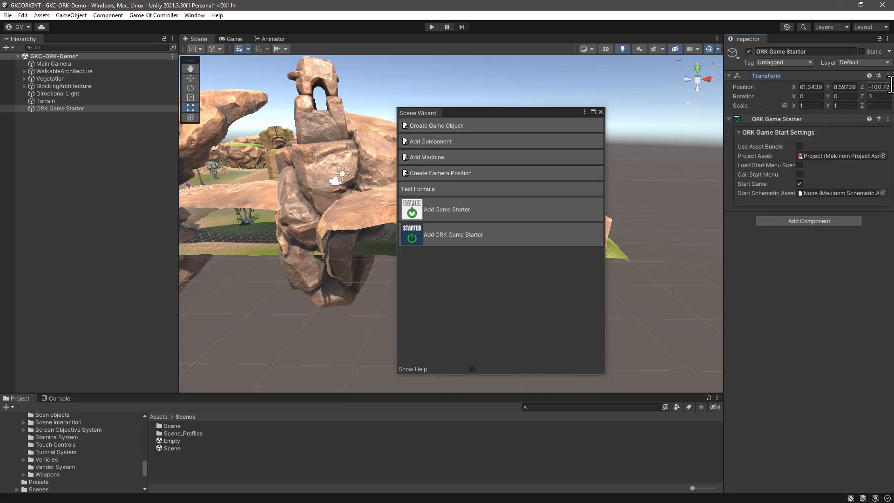
left_click(888, 75)
left_click(871, 87)
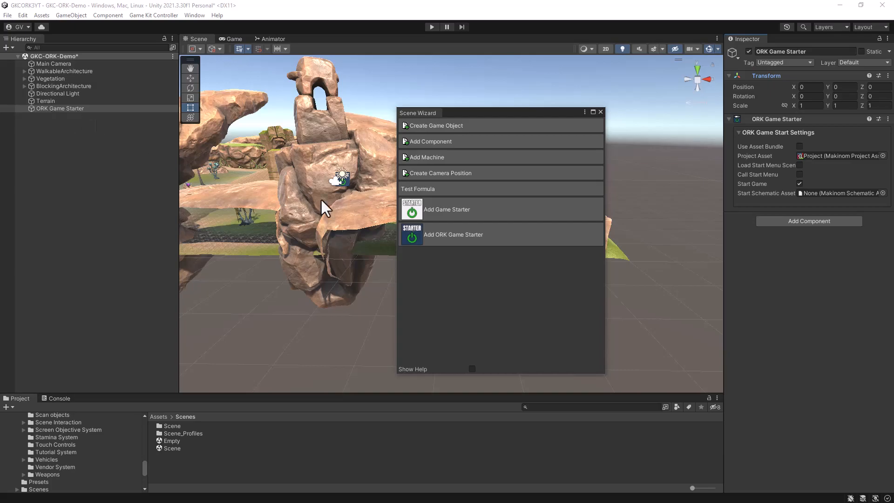
Step: Assign the SpawnPlayerGKC_ORK schematic from Makinom_ORK's Schematics folder as the ORK Game Starter's Start Schematic Asset
left_click_drag(724, 315, 588, 307)
left_click_drag(513, 113, 356, 104)
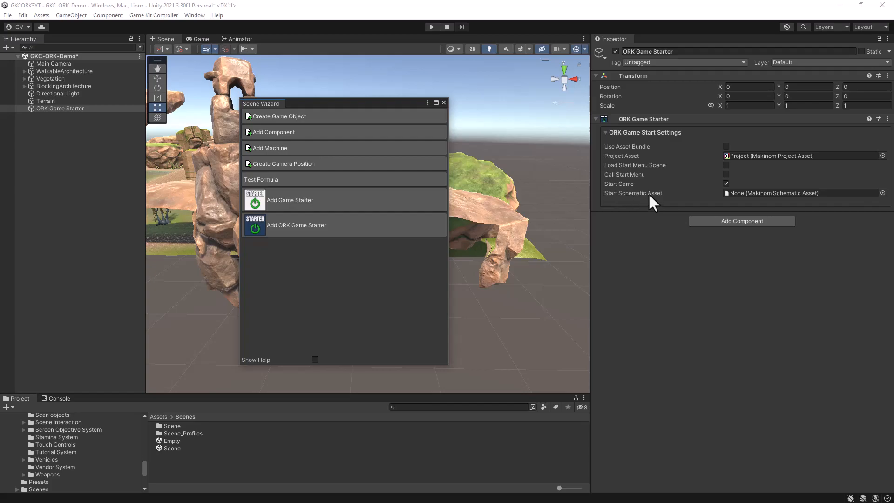
left_click_drag(147, 396, 180, 271)
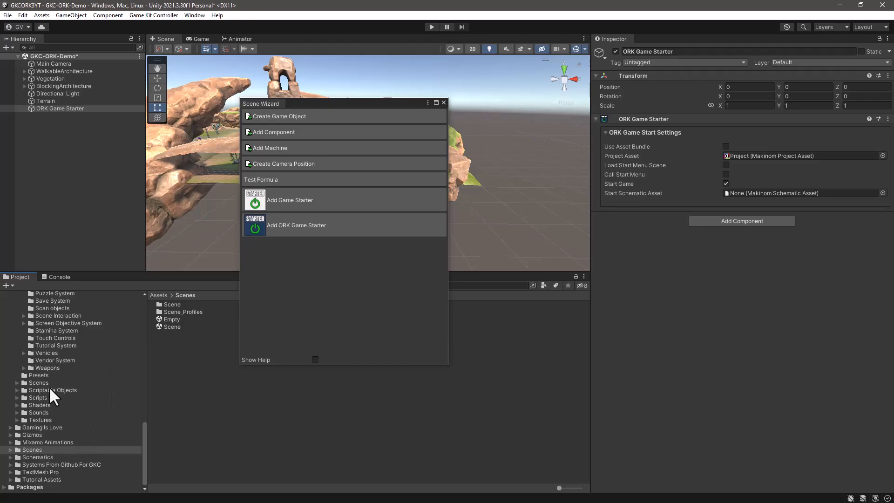
left_click_drag(144, 433, 149, 309)
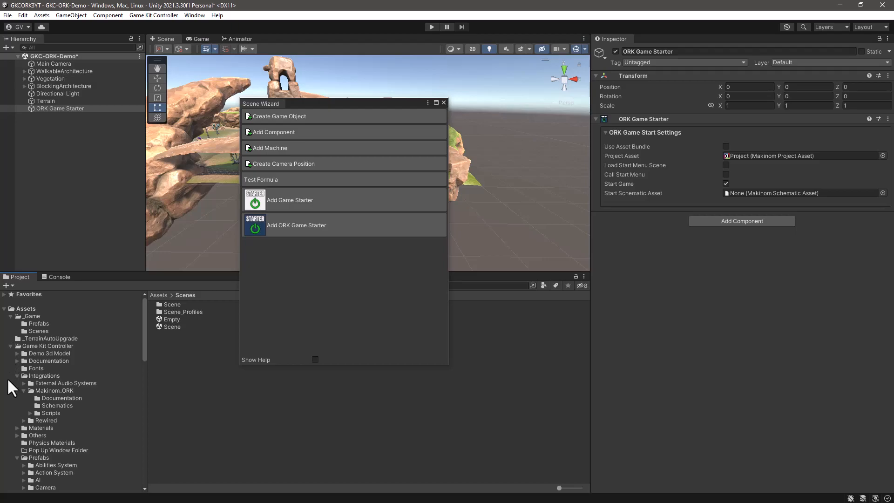
left_click(51, 404)
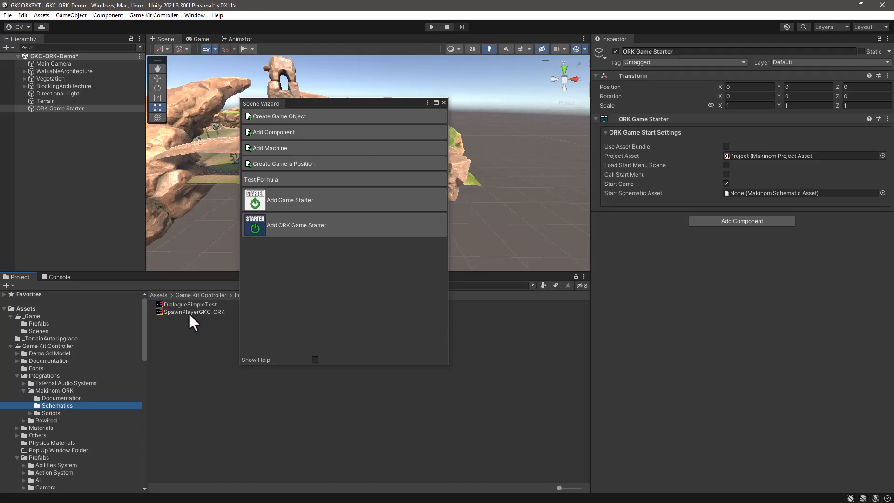
left_click_drag(193, 309, 814, 194)
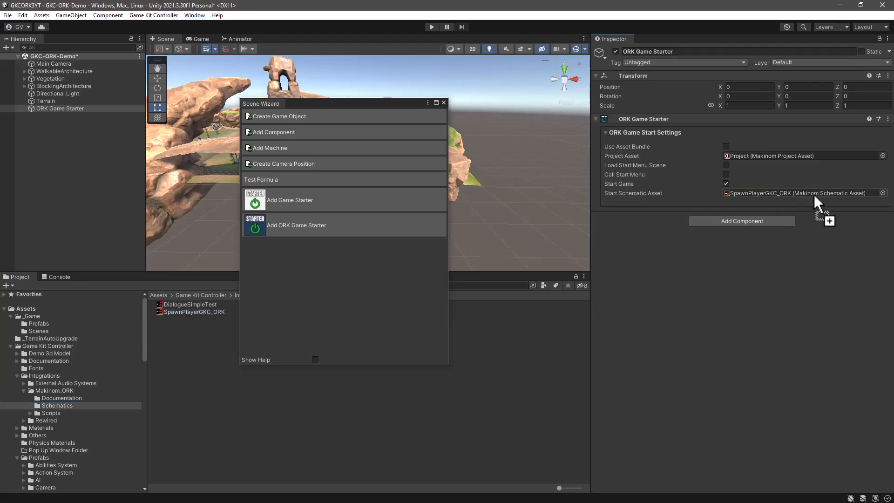
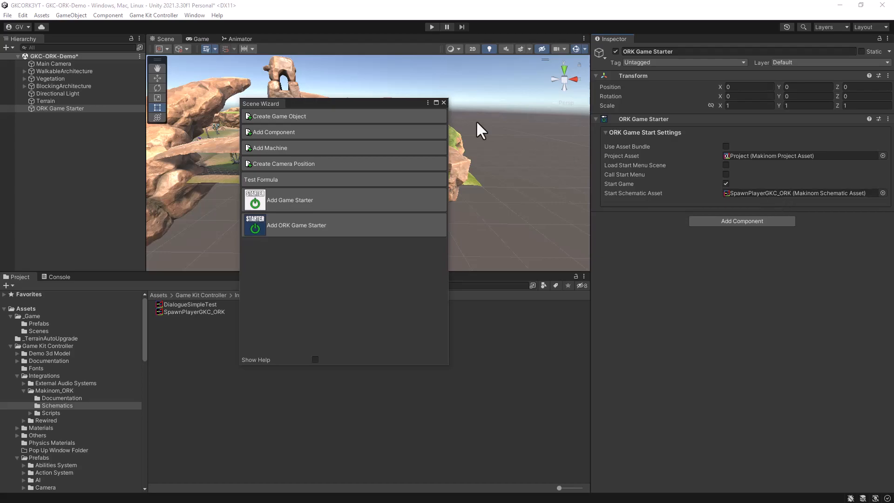
Step: Examine the Start Schematic option under New Game Settings in Makinom's Start Menu section, then close the editor and the Scene Wizard
left_click(303, 10)
left_click(187, 15)
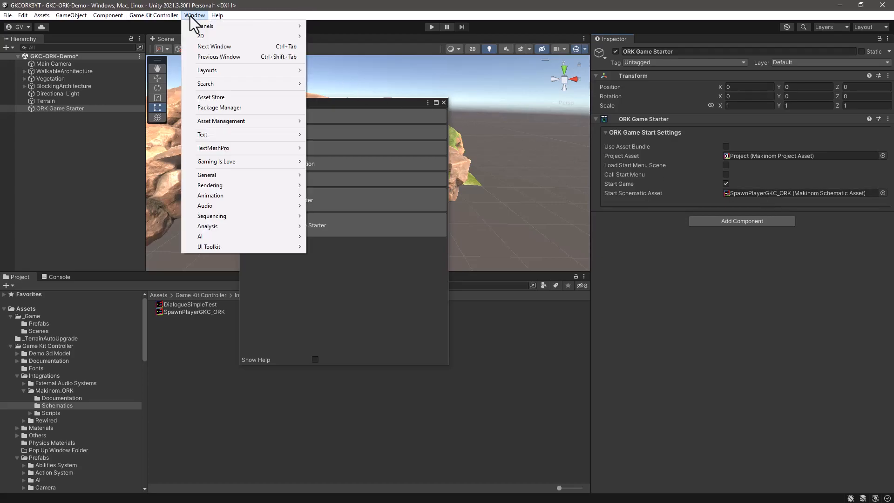
mouse_move(197, 161)
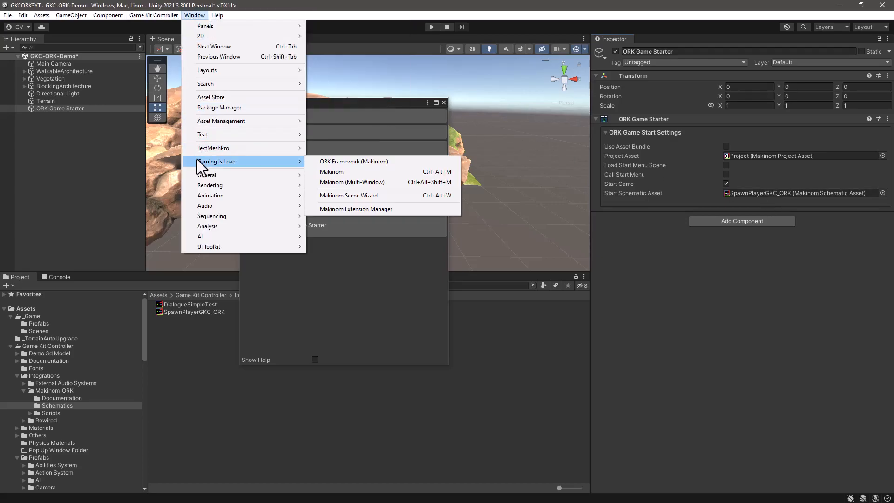
left_click(331, 172)
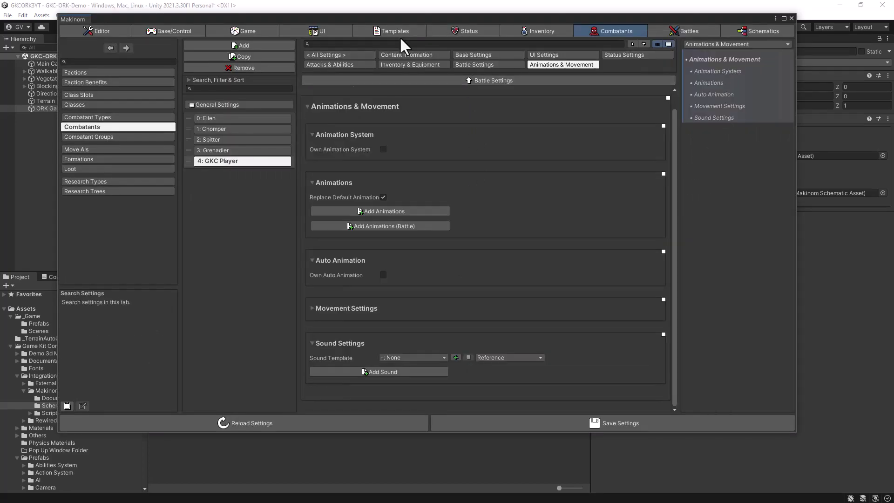
left_click(321, 32)
left_click(74, 171)
scroll(377, 180, "down", 3)
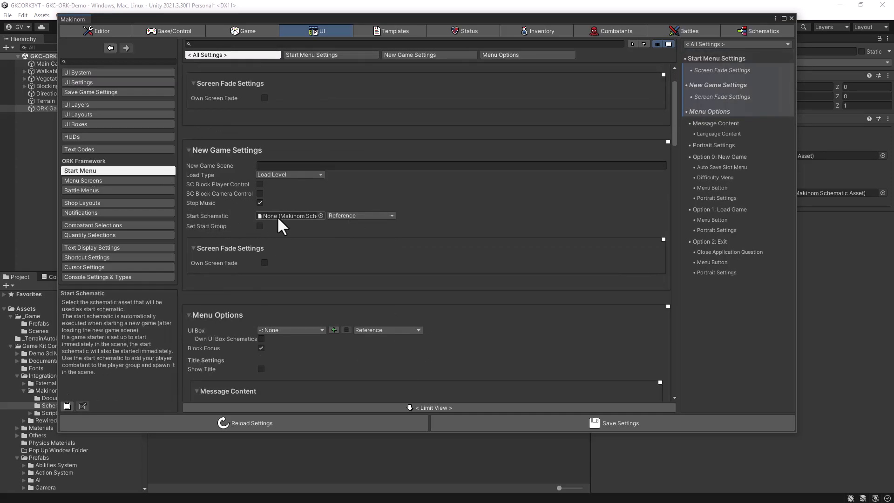
left_click_drag(796, 233, 648, 233)
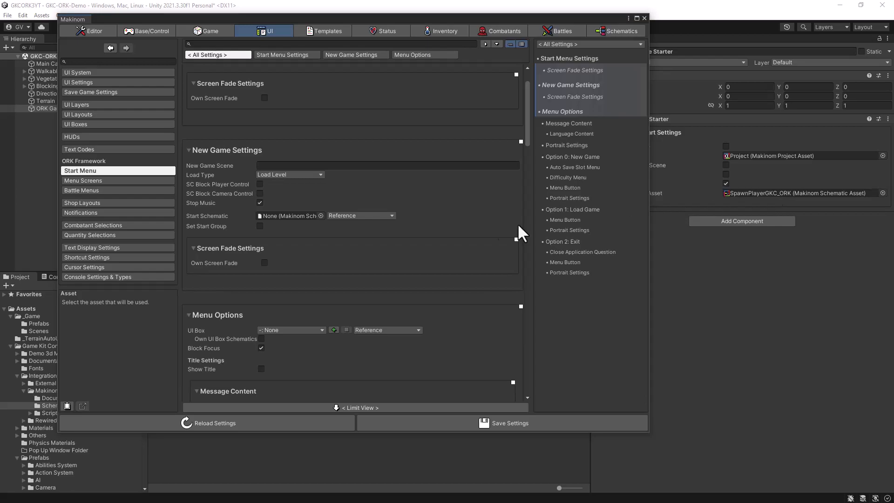
left_click(259, 203)
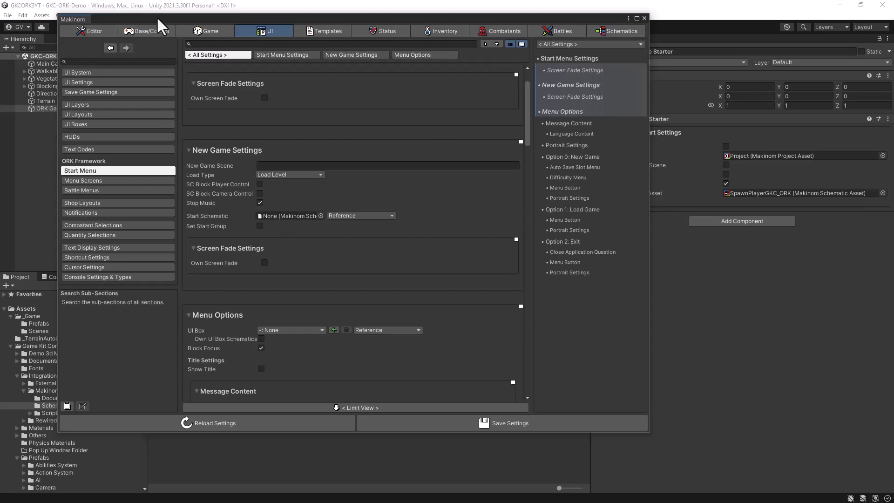
left_click_drag(155, 21, 259, 39)
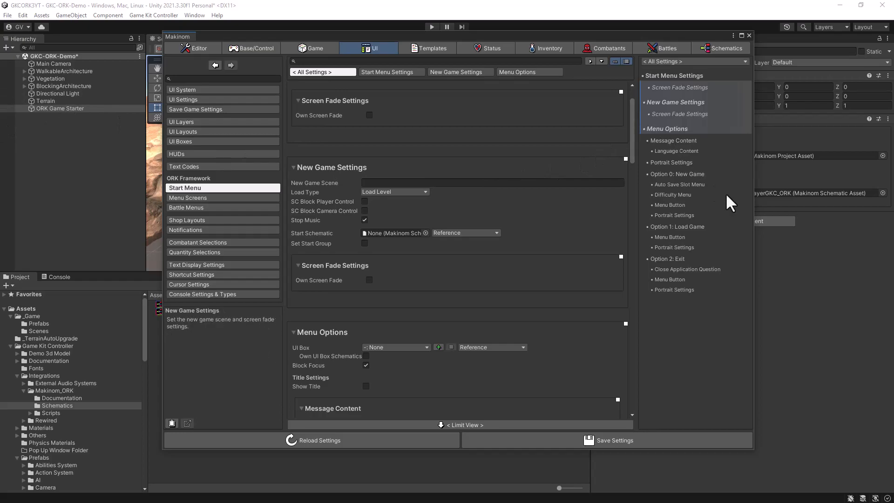
left_click(748, 35)
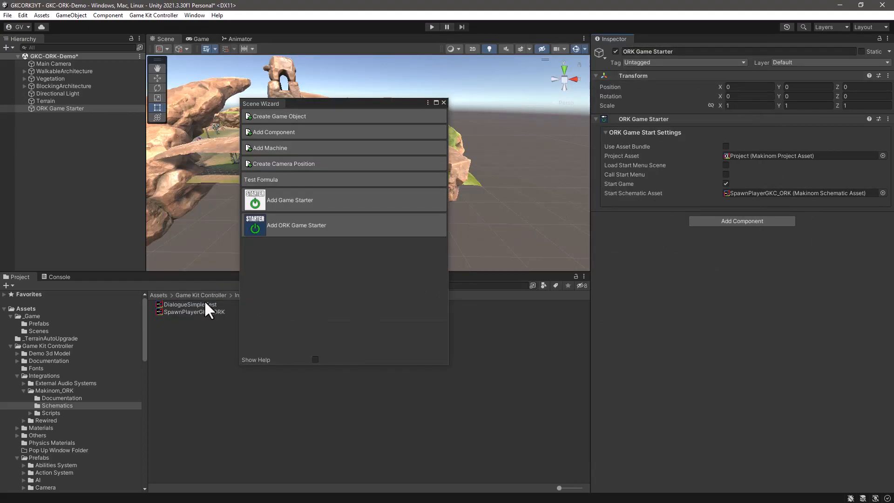
left_click(444, 102)
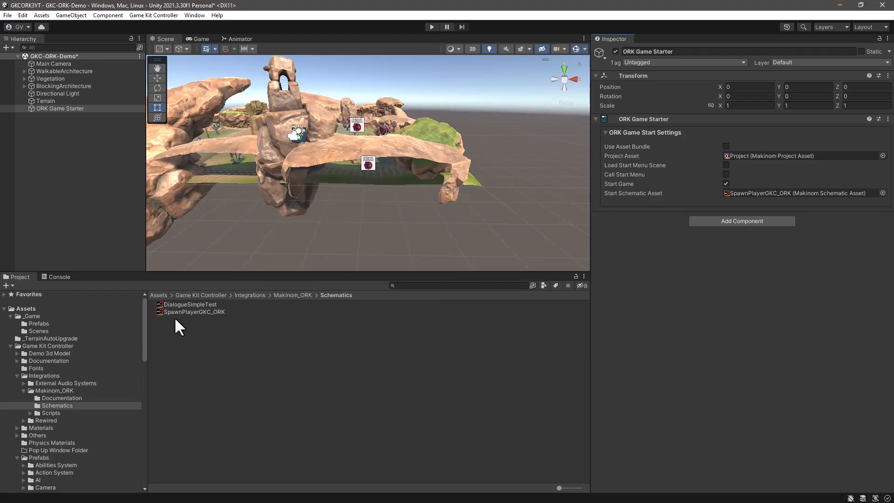
Step: Open the SpawnPlayerGKC_ORK schematic and set the Join Group node's combatant to GKC Player
double_click(170, 311)
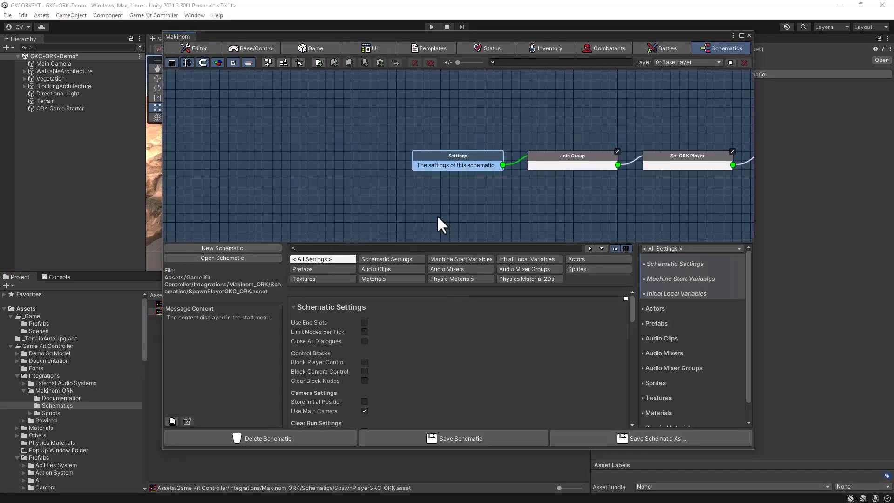
left_click_drag(163, 158, 60, 158)
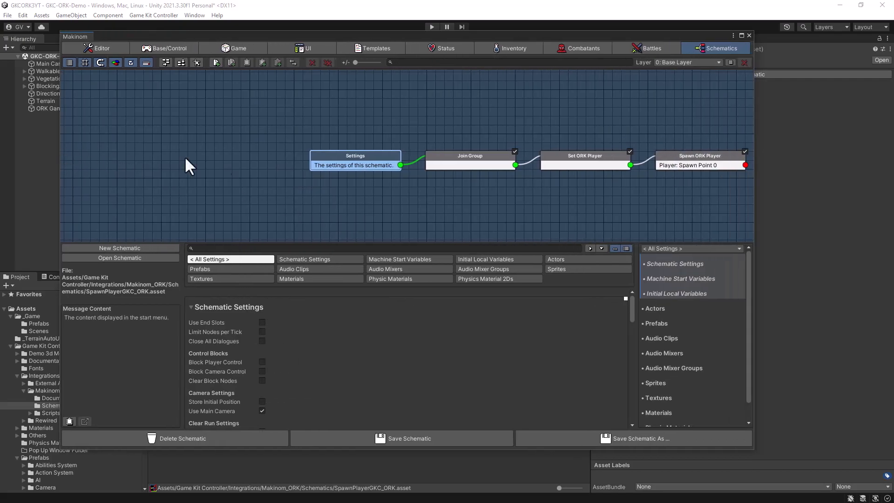
middle_click_drag(579, 204, 374, 177)
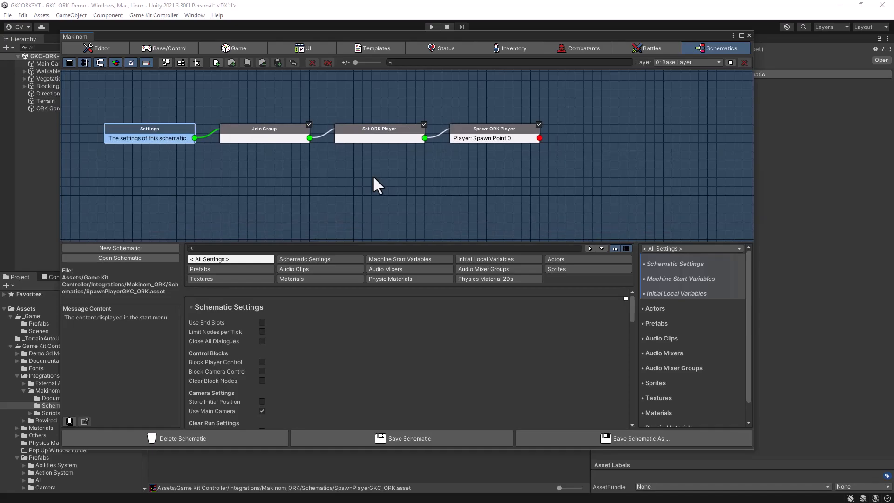
left_click(272, 131)
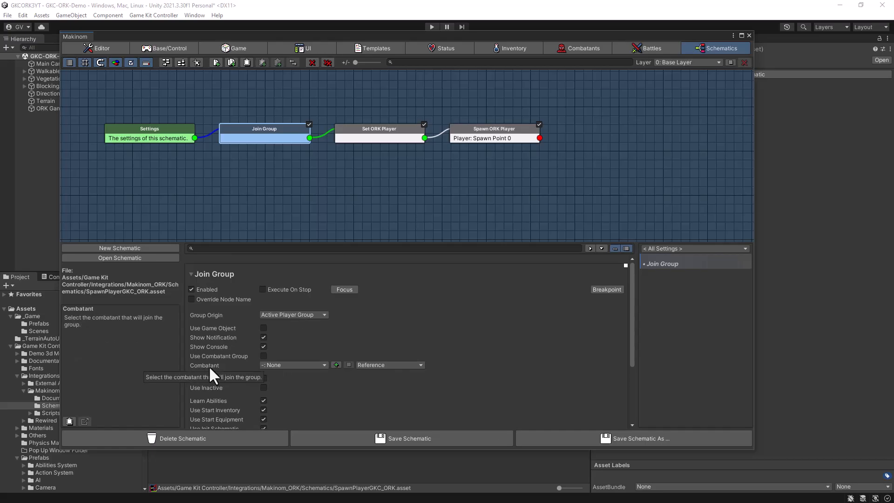
left_click(319, 365)
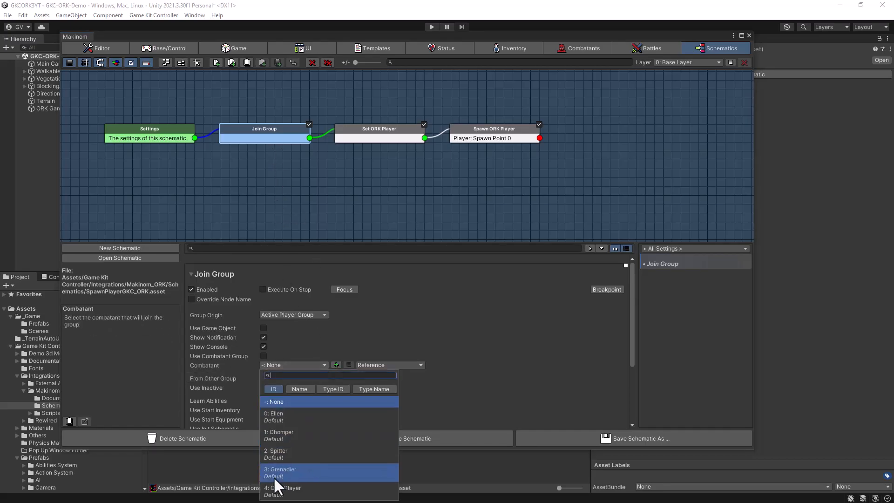
left_click(281, 489)
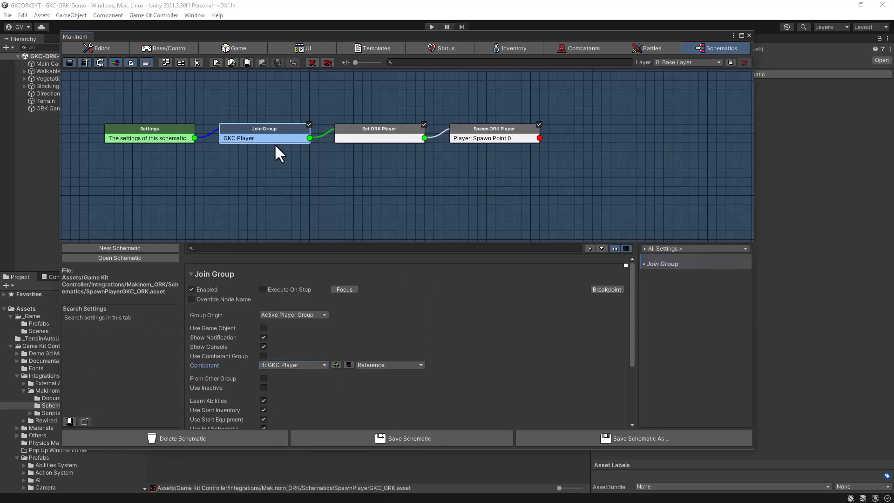
Step: Set the Set ORK Player node's combatant to GKC Player, check the Spawn ORK Player node, and save the schematic
left_click(383, 129)
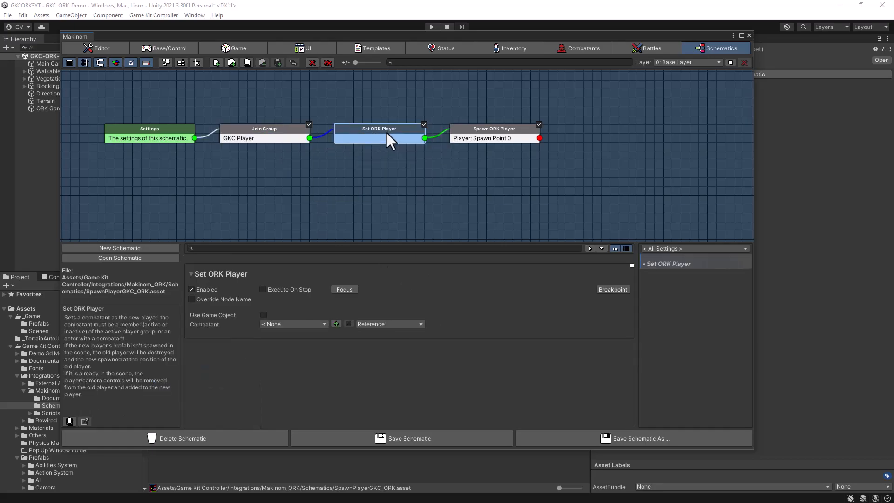
left_click(311, 322)
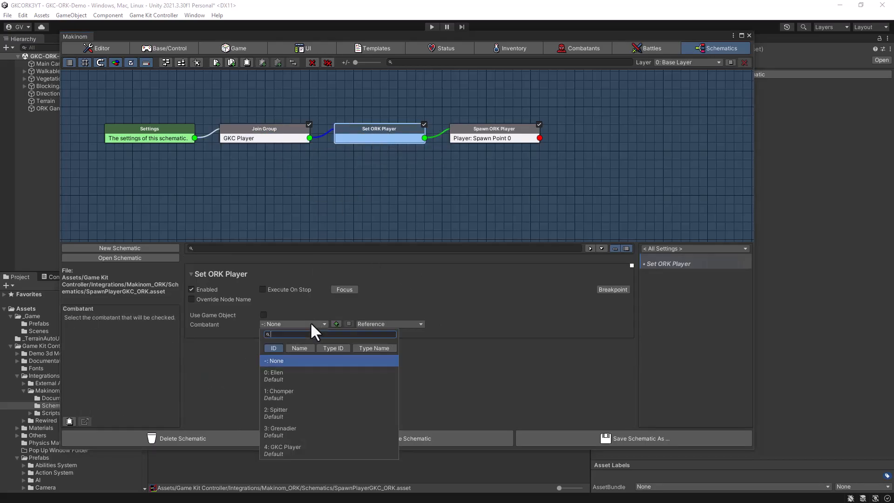
left_click(272, 450)
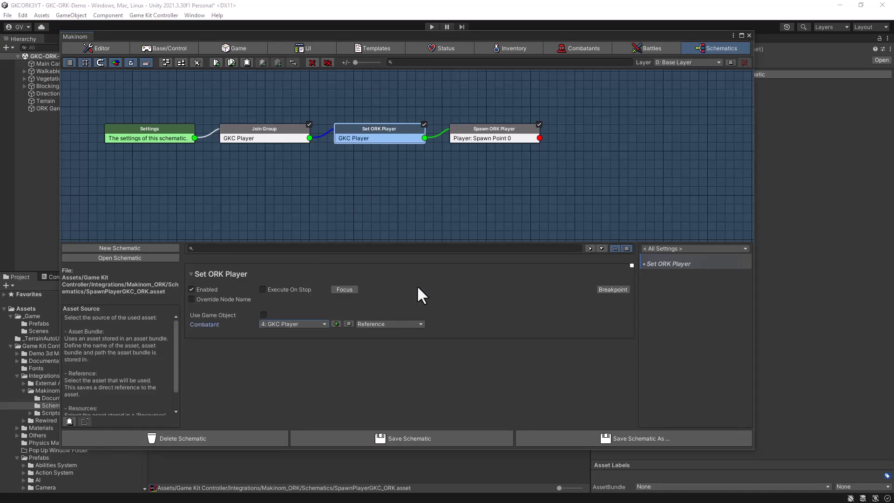
left_click(479, 131)
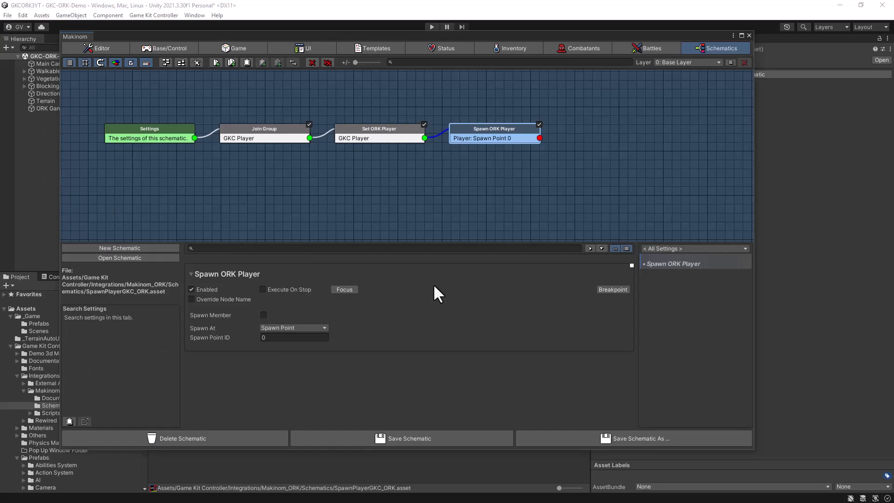
left_click(454, 437)
left_click(749, 35)
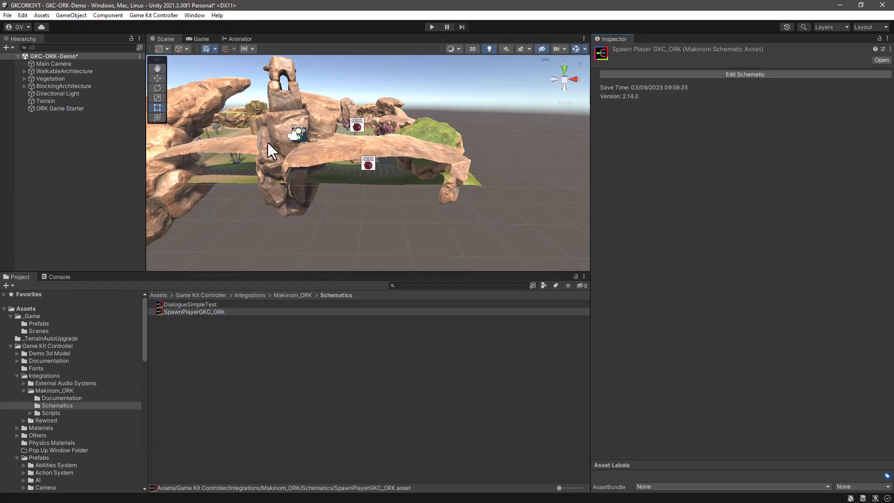
Step: Create a Spawn Point with the Makinom Scene Wizard on the open terrain near the mossy stone block
left_click_drag(272, 133, 397, 183, "alt")
middle_click_drag(301, 180, 560, 199)
left_click_drag(559, 197, 384, 191, "alt")
scroll(384, 191, "down", 3)
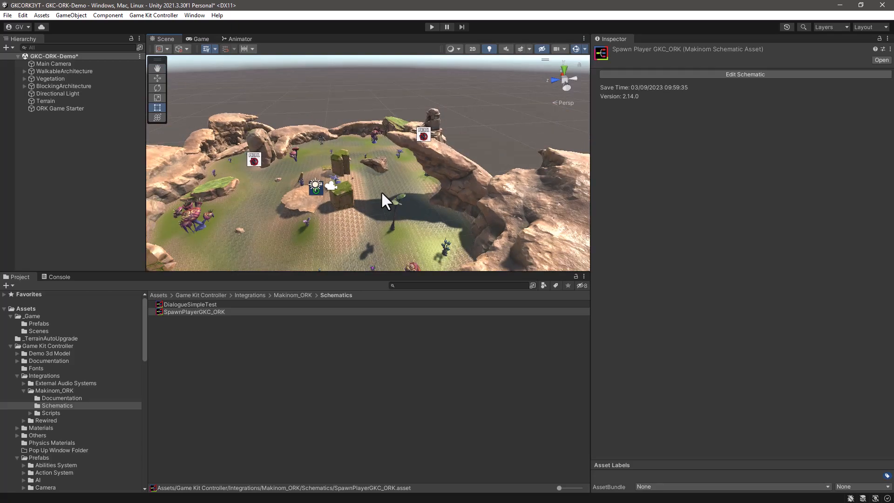
mouse_move(329, 222)
left_mouse_down("alt")
mouse_move(391, 176)
mouse_move(337, 215)
left_mouse_up("alt")
scroll(338, 210, "up", 10)
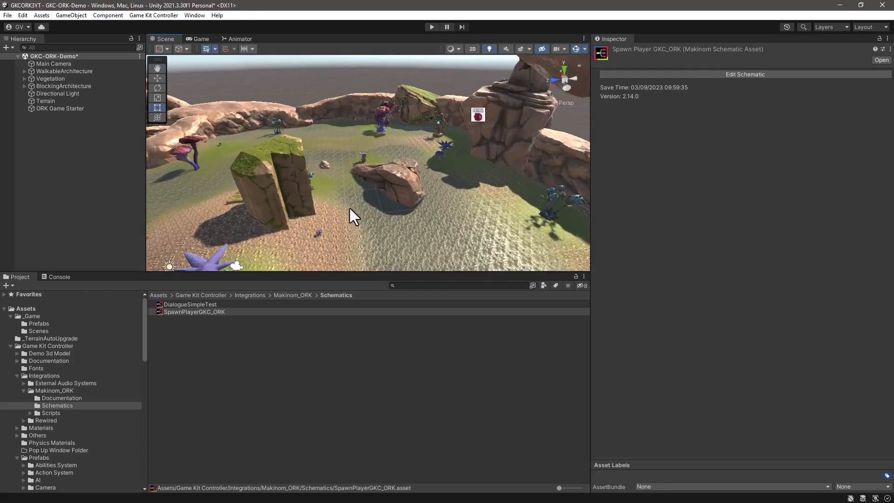
scroll(350, 207, "up", 3)
middle_click_drag(419, 122, 416, 363, "alt")
scroll(237, 216, "up", 3)
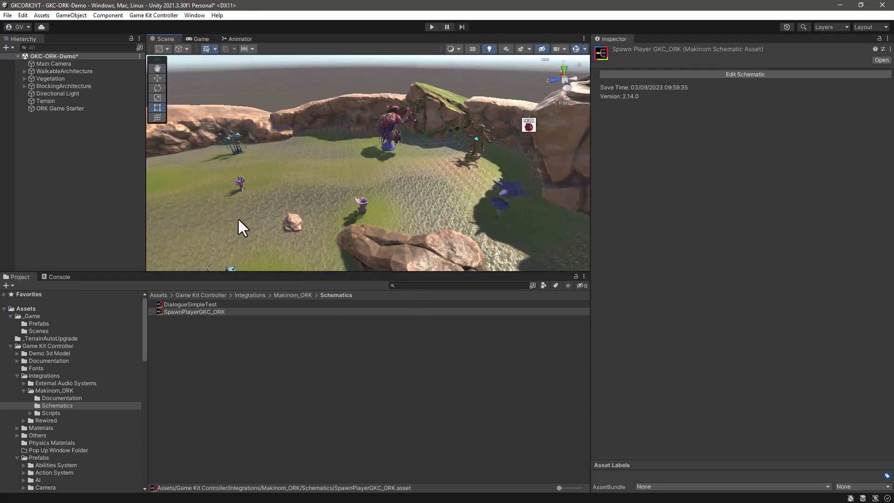
left_click_drag(234, 220, 411, 259, "alt")
scroll(354, 214, "up", 4)
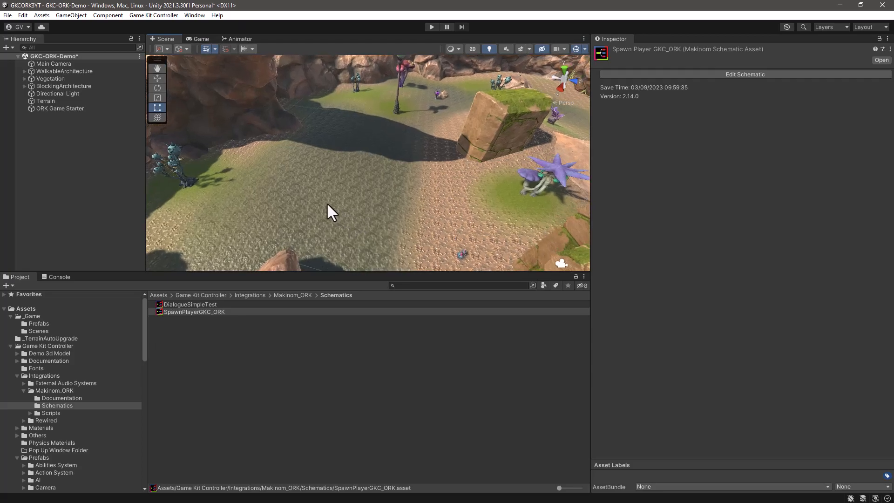
left_click(345, 204)
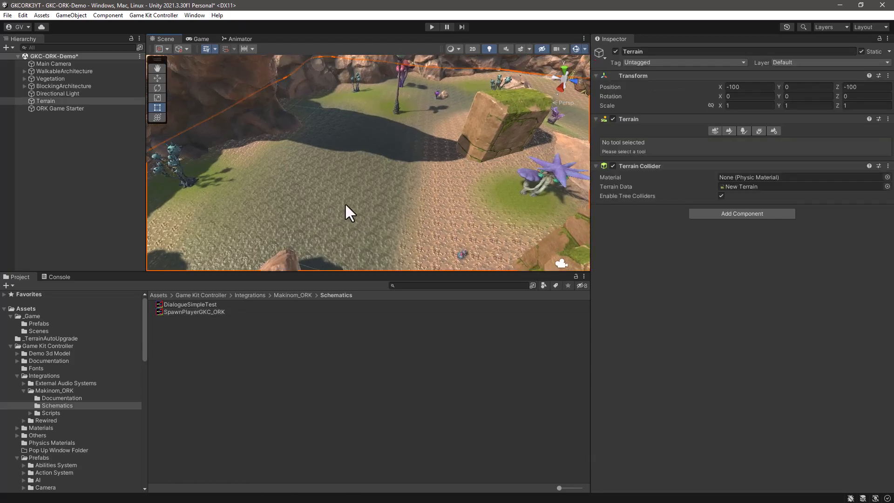
left_click(61, 154)
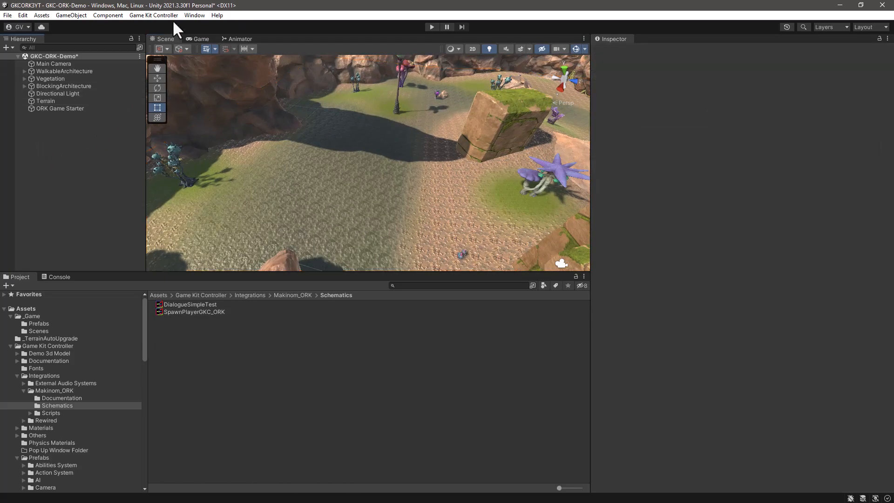
left_click(191, 14)
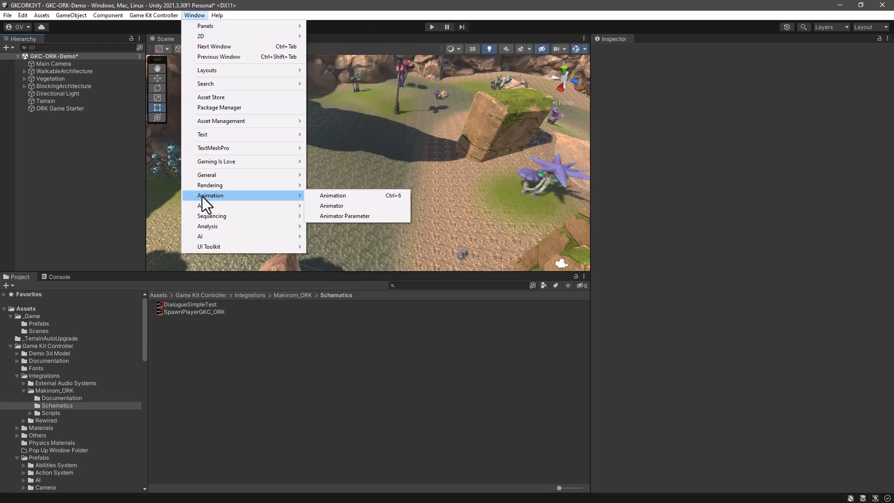
mouse_move(211, 160)
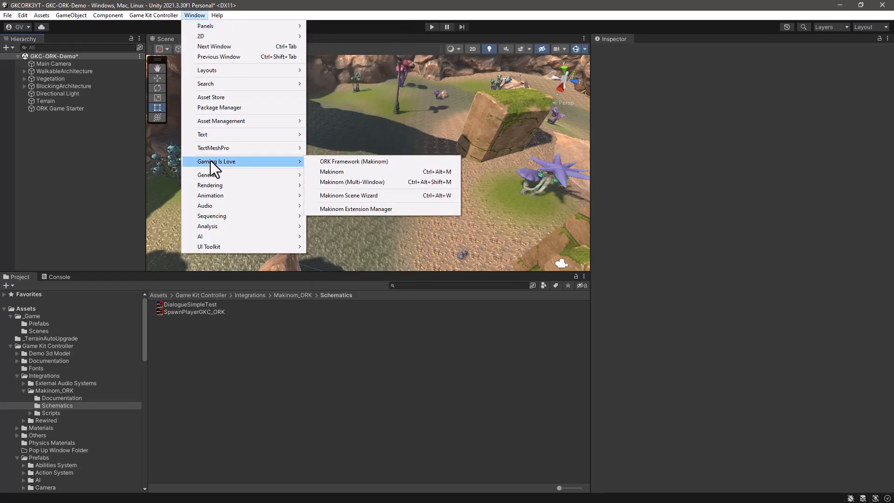
left_click(356, 196)
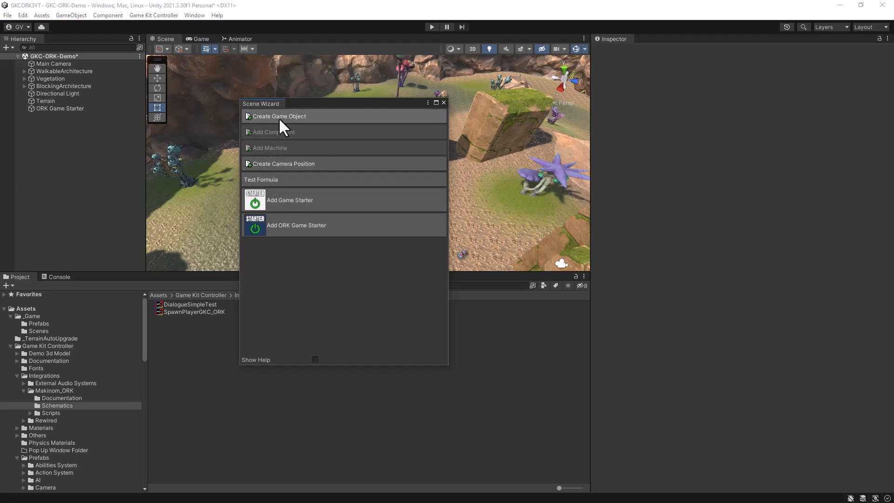
left_click(279, 119)
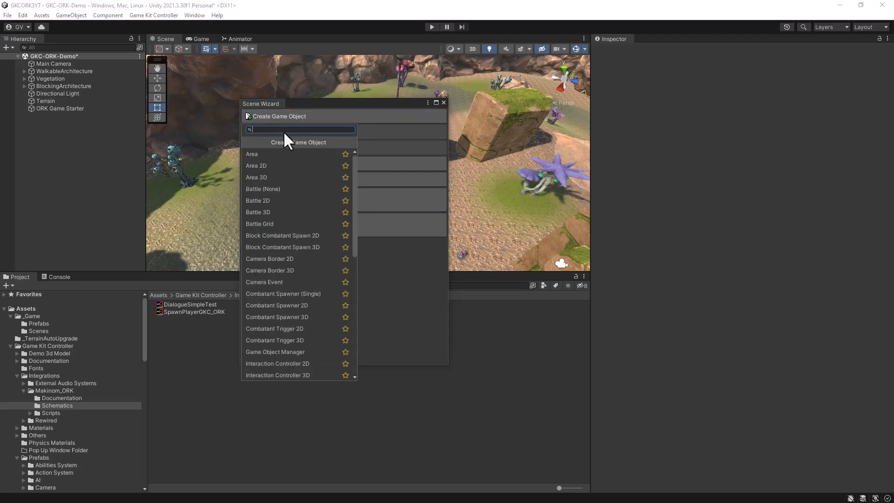
type("spaw")
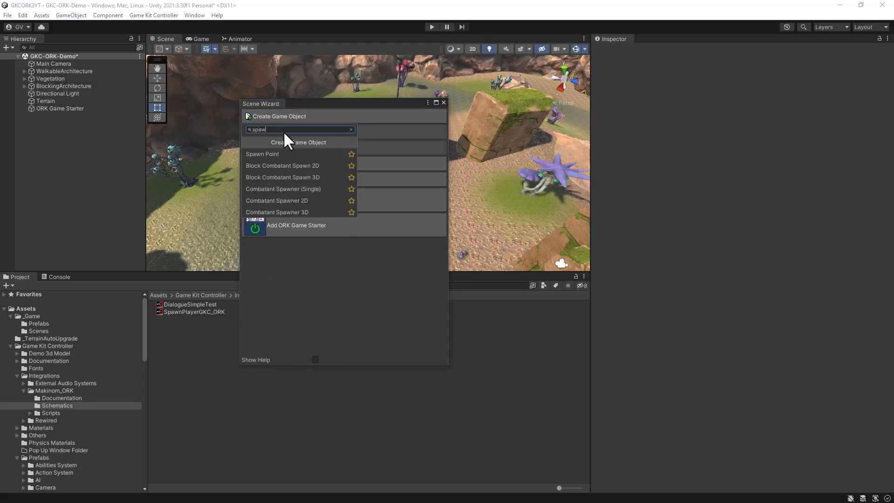
left_click(271, 155)
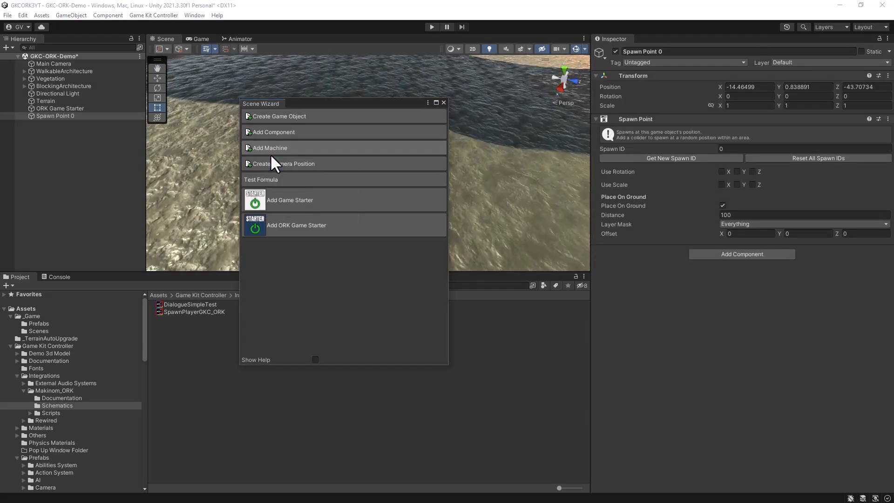
left_click(443, 103)
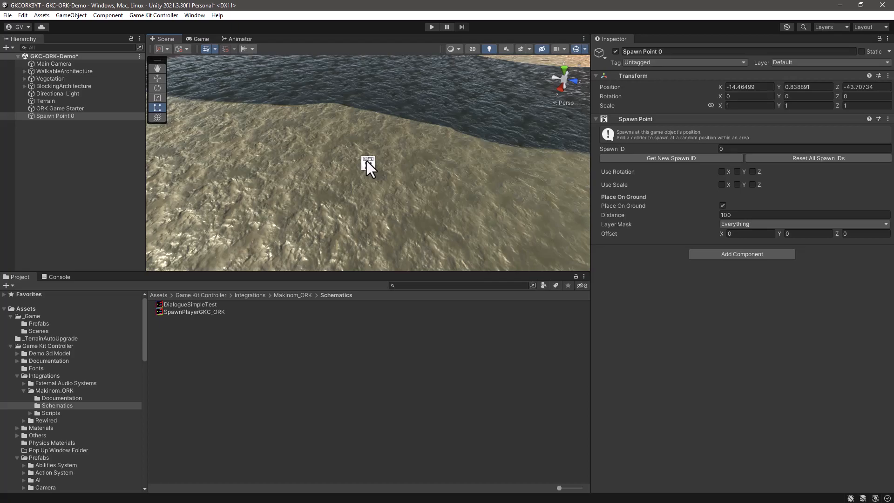
Step: Disable Place On Ground for Spawn Point 0
left_click(49, 107)
left_click(47, 115)
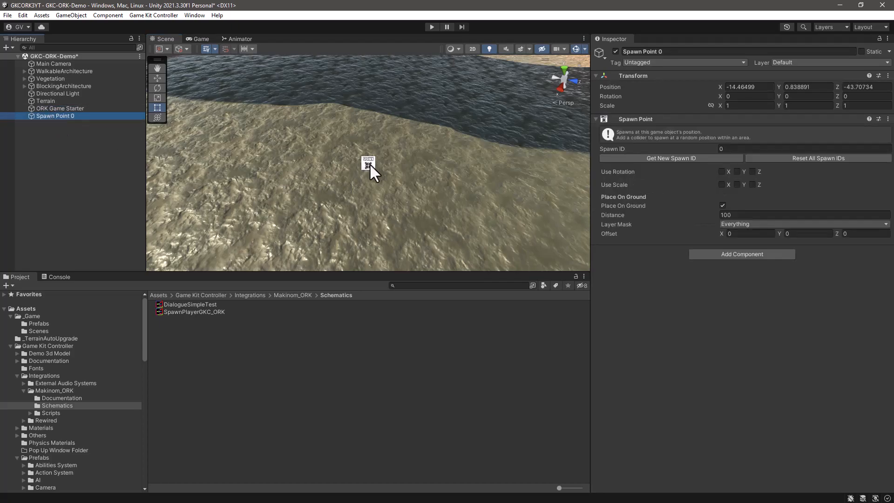
scroll(370, 164, "down", 5)
left_click_drag(353, 196, 510, 132, "alt")
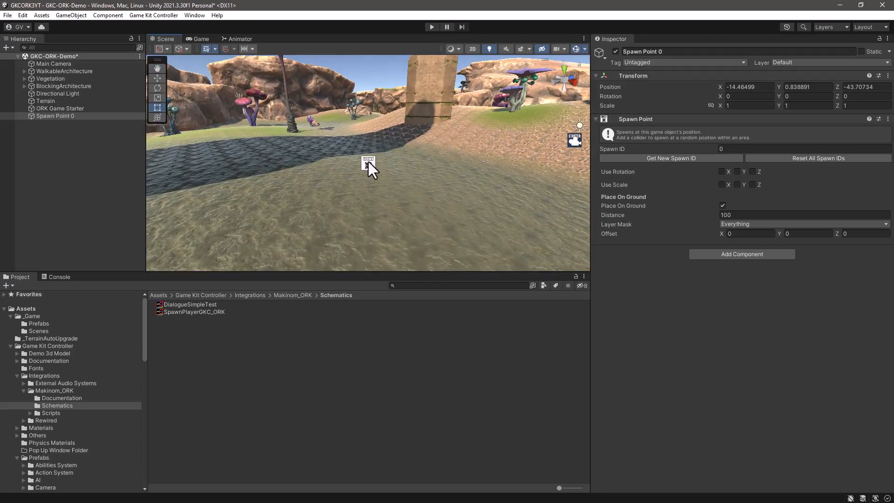
left_click(722, 205)
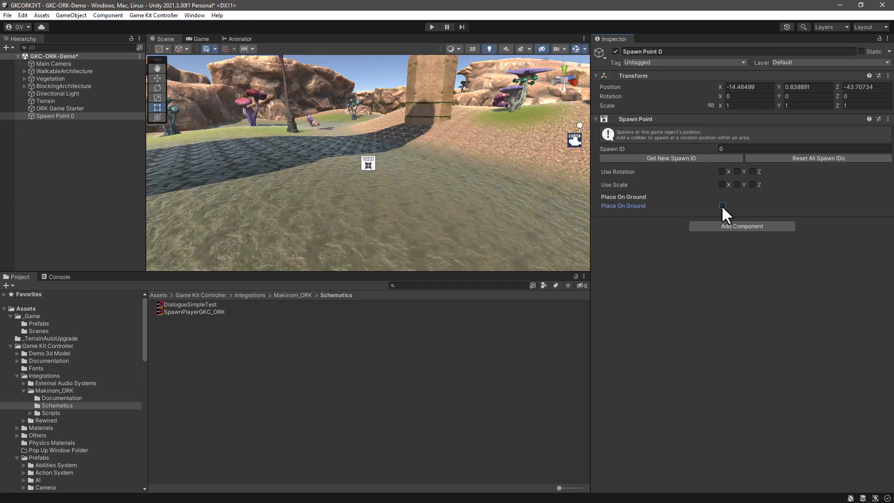
Step: Save the scene and add the Player And Game Management_NoPlayer prefab from the _Game Prefabs folder to the GKC-ORK-Demo scene
key("ctrl+s")
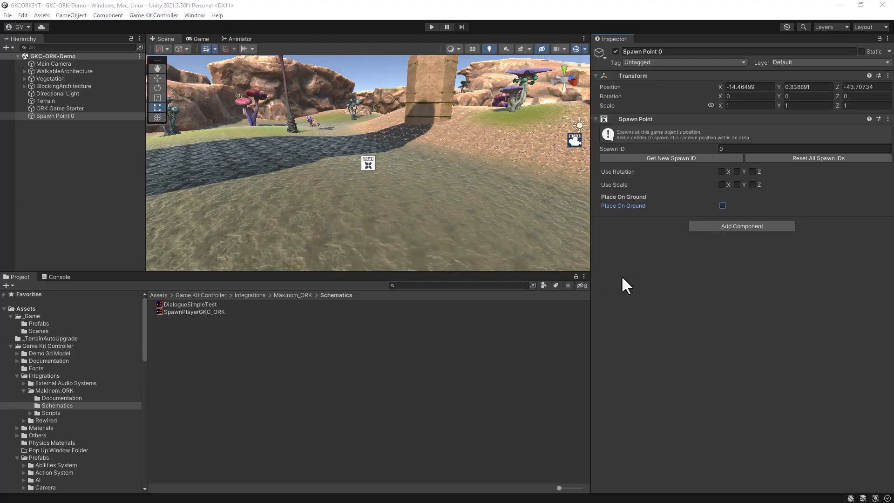
left_click(35, 322)
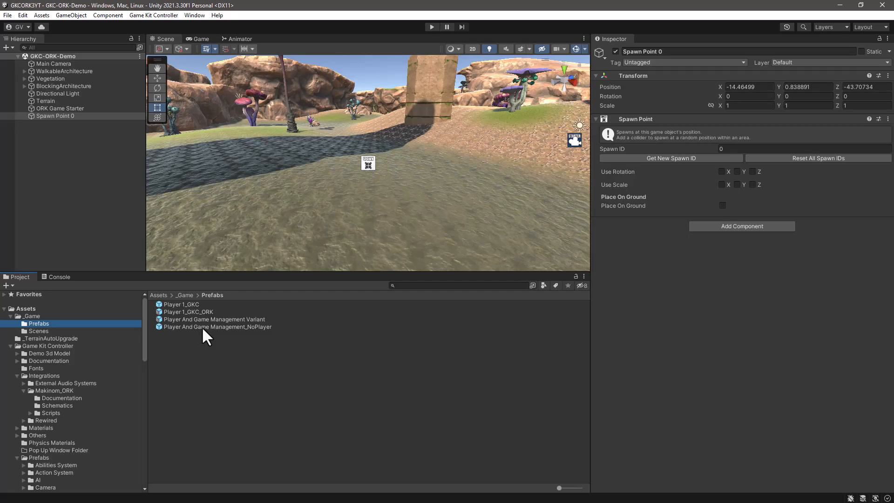
left_click(186, 326)
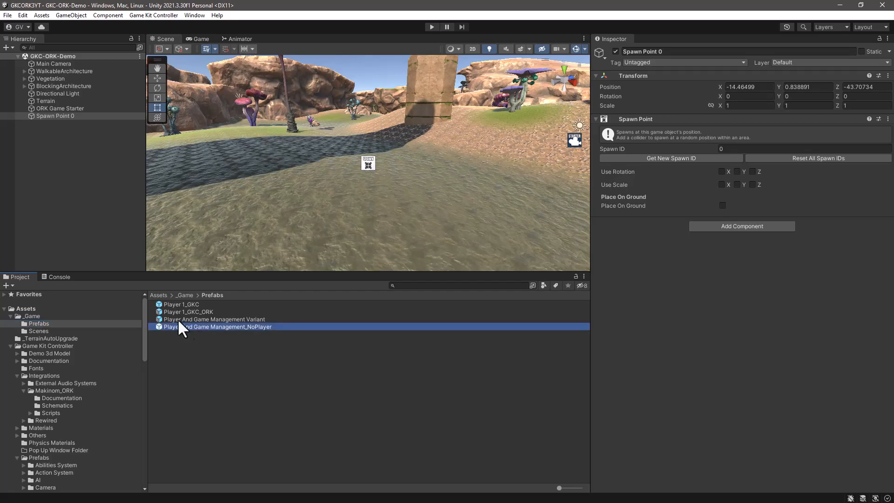
left_click_drag(54, 191, 60, 155)
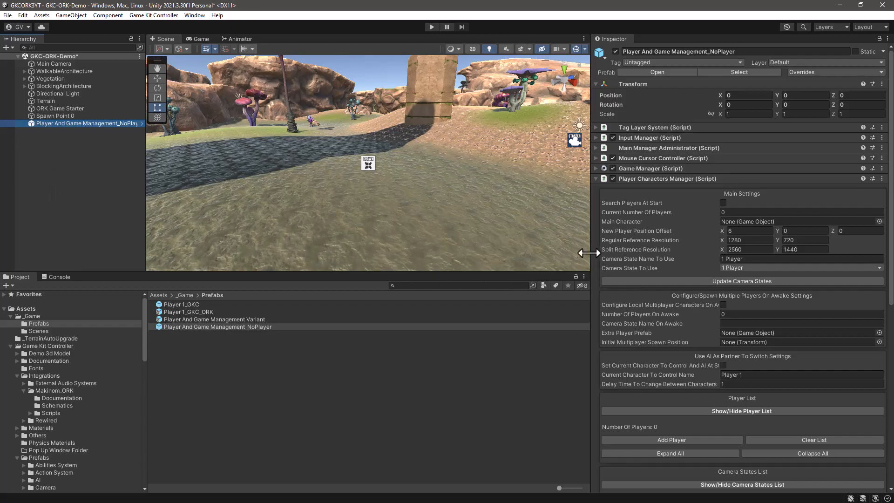
left_click_drag(589, 253, 729, 255)
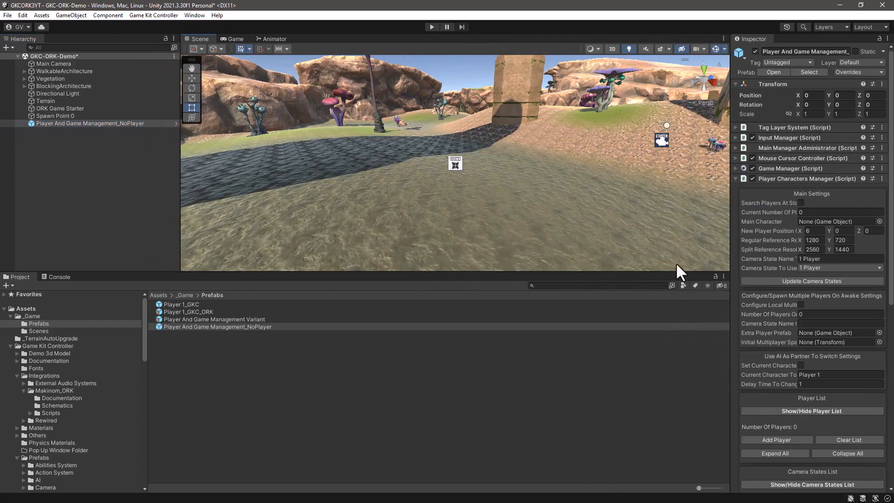
left_click_drag(619, 271, 619, 312)
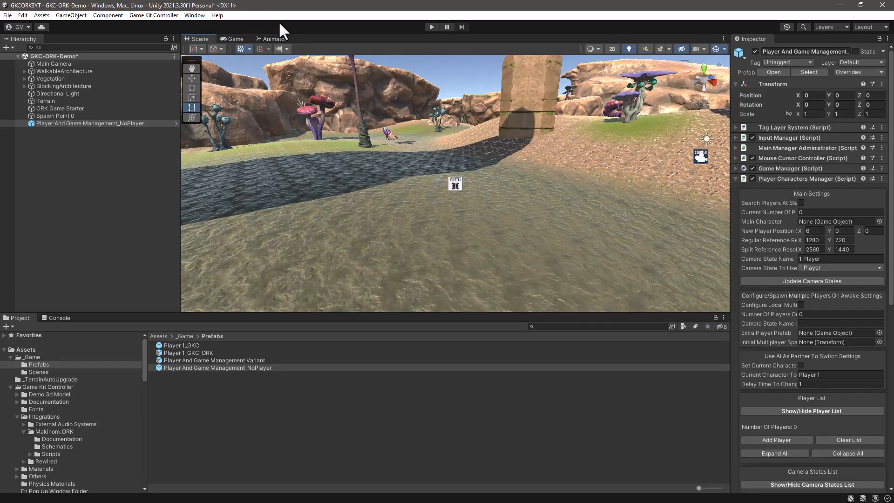
Step: Create a Real Time Battle Area (Scene) object with the Makinom Scene Wizard and save the scene
left_click(196, 14)
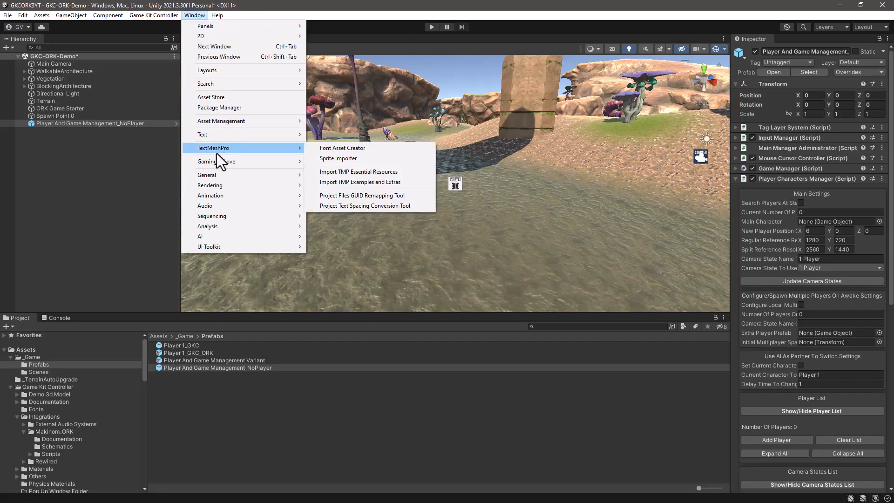
mouse_move(213, 160)
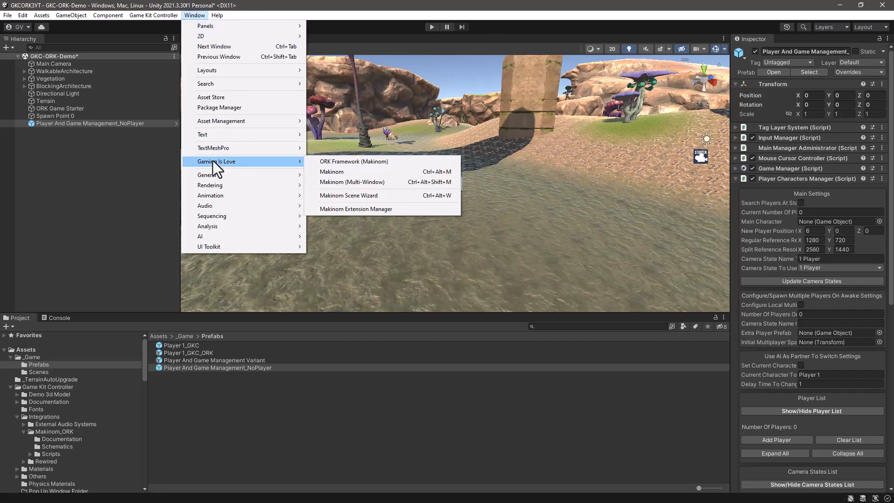
left_click(357, 196)
left_click_drag(323, 103, 482, 114)
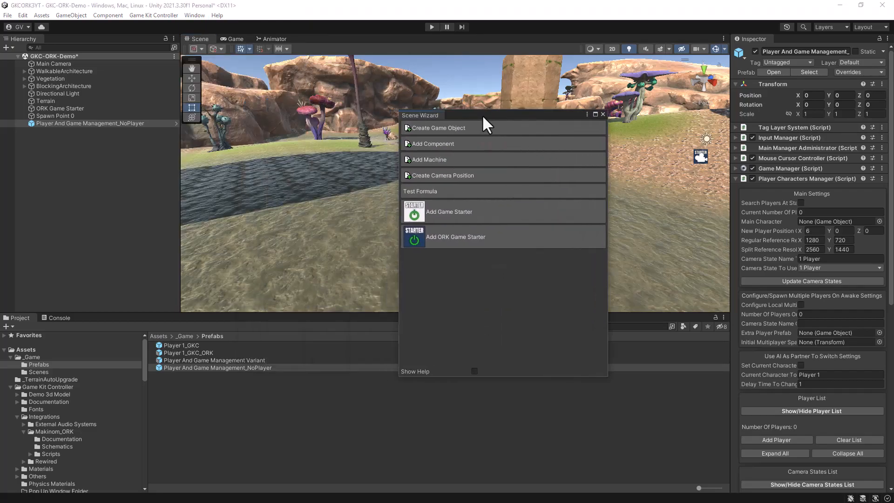
left_click(114, 193)
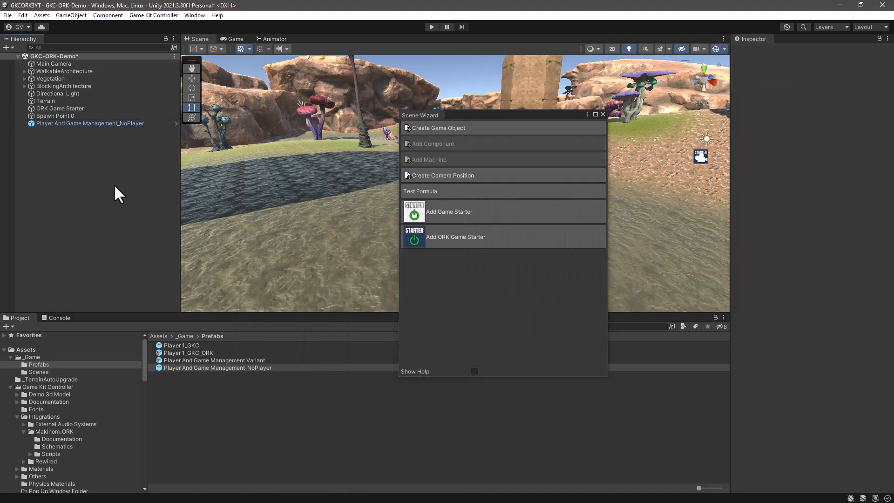
left_click(453, 129)
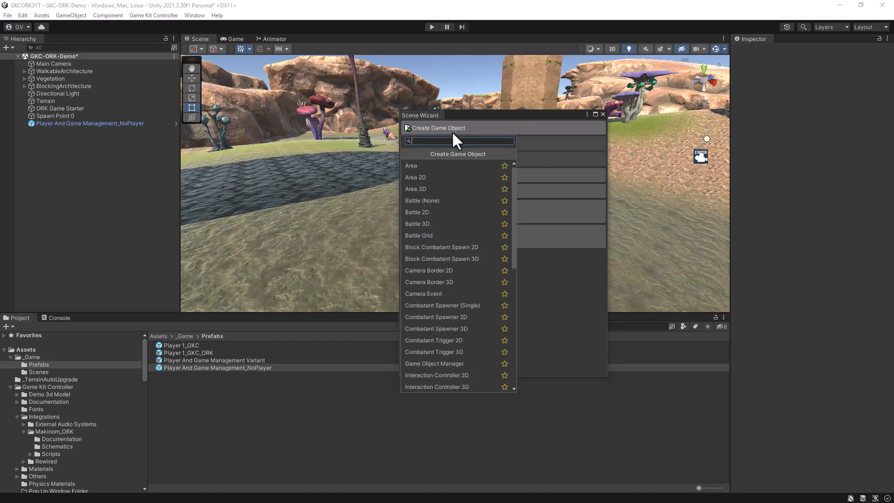
type("real")
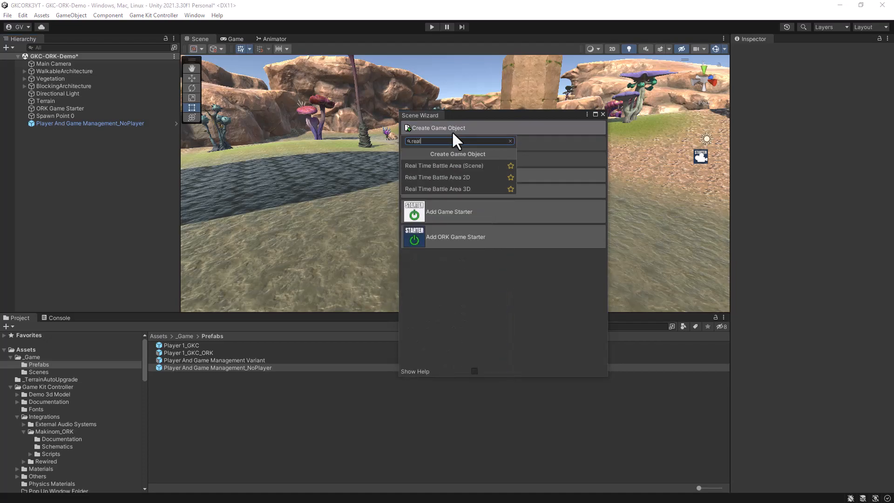
left_click(454, 167)
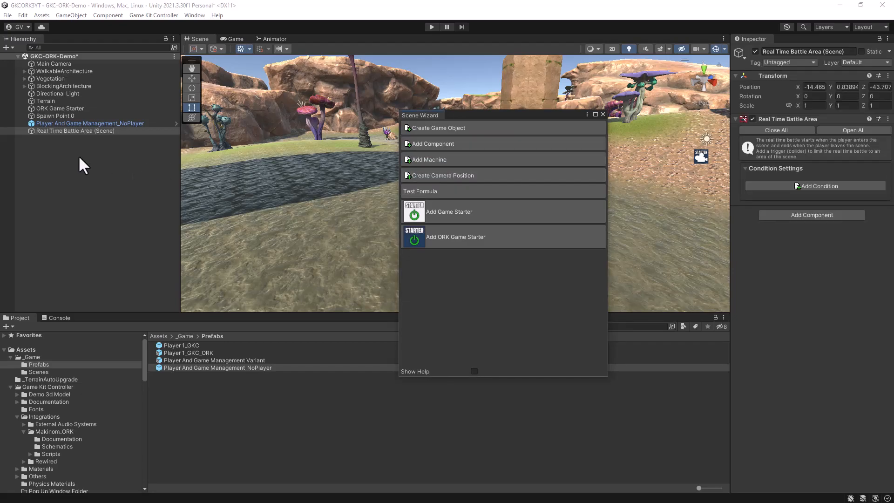
left_click(603, 116)
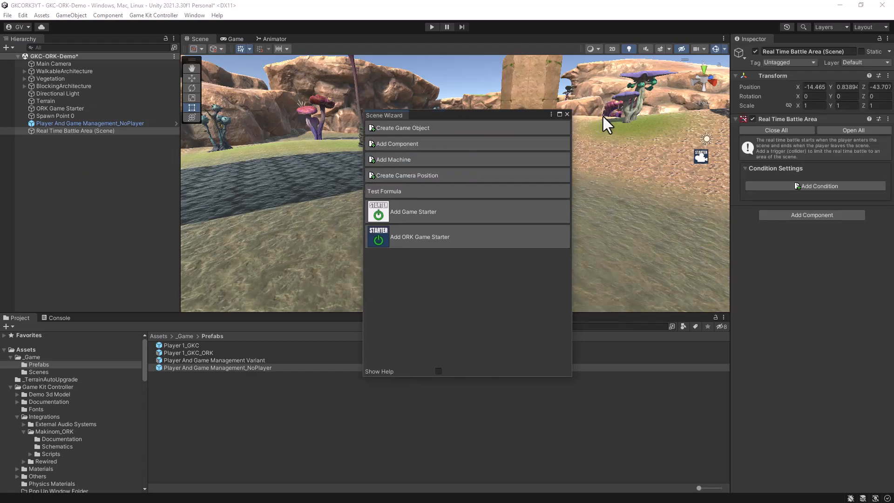
left_click(567, 114)
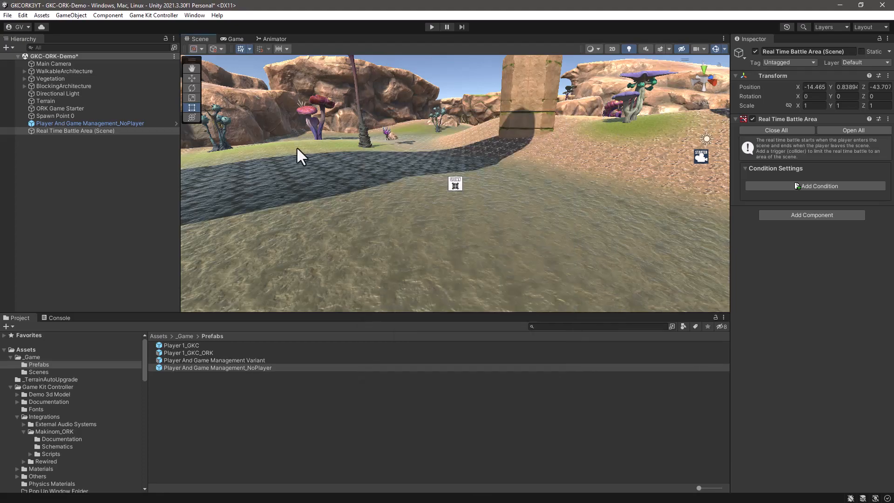
left_click(64, 163)
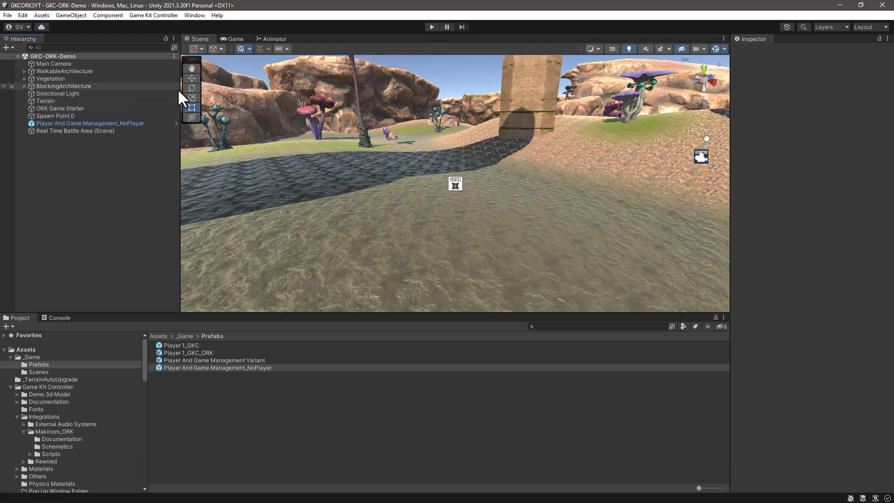
Step: Play-test the scene by moving the spawned player around the terrain, and exit play mode
left_click(432, 27)
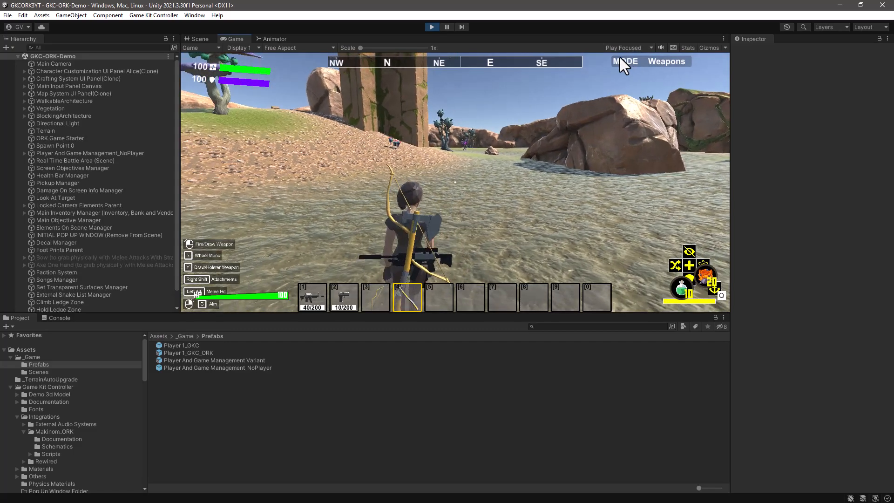
key("s")
key("w")
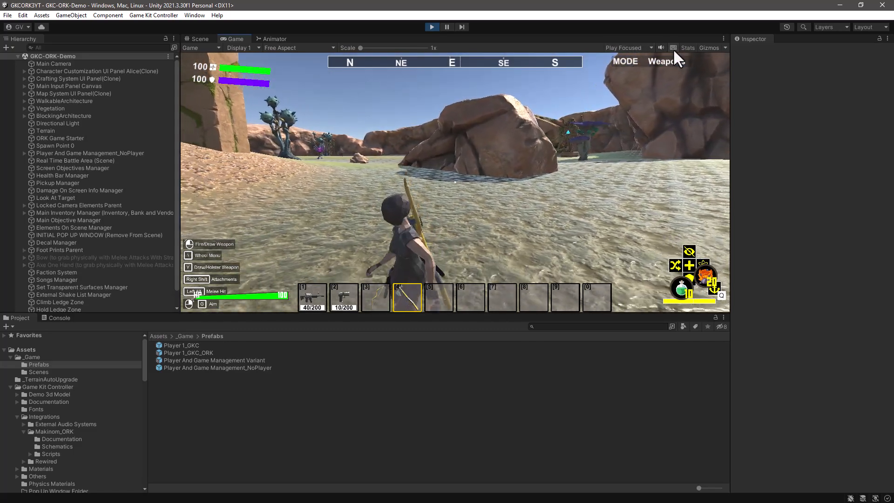
key("a")
key("d")
key("w")
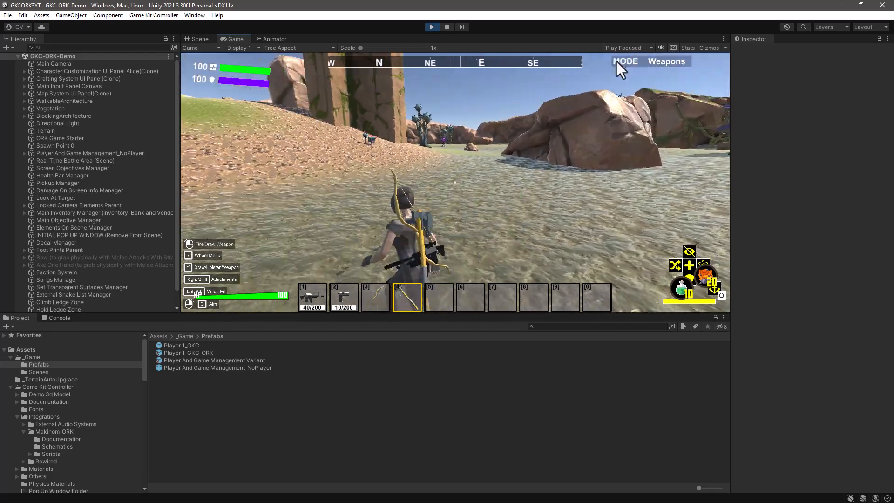
key("w")
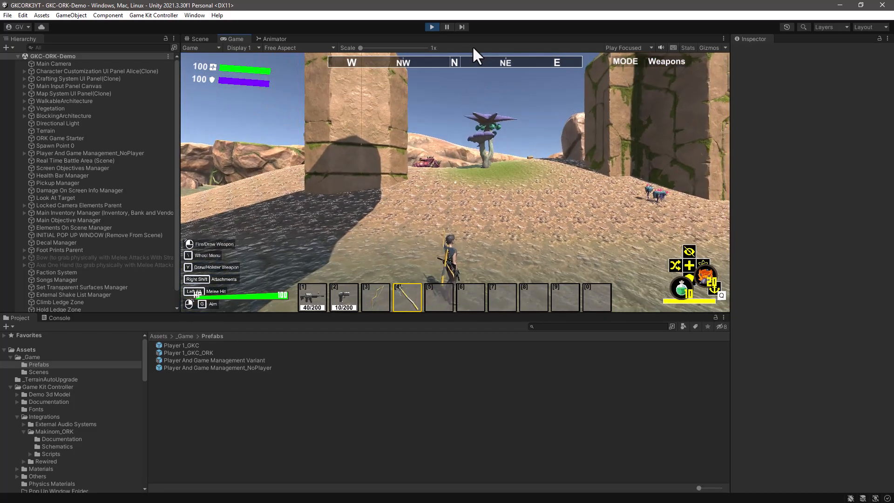
key("ctrl+p")
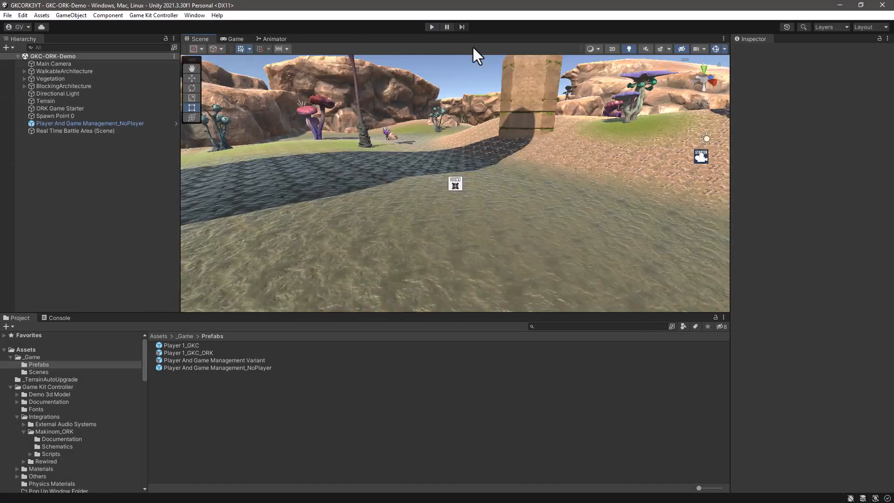
Step: Disable Auto Display for the Player Health HUD in Makinom's UI settings
left_click(193, 16)
mouse_move(203, 161)
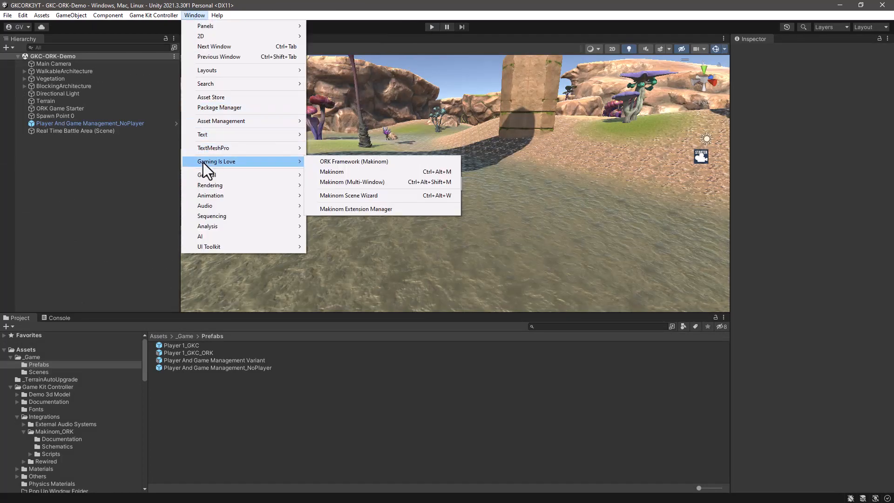
left_click(336, 172)
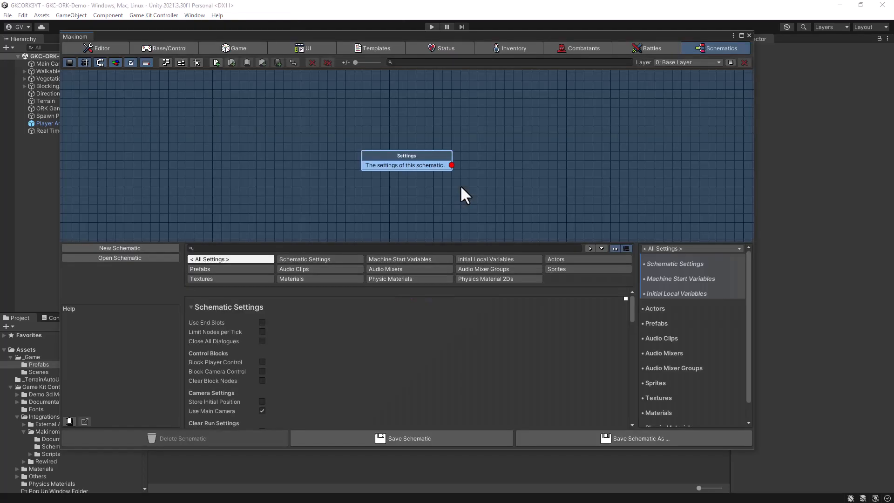
left_click(321, 46)
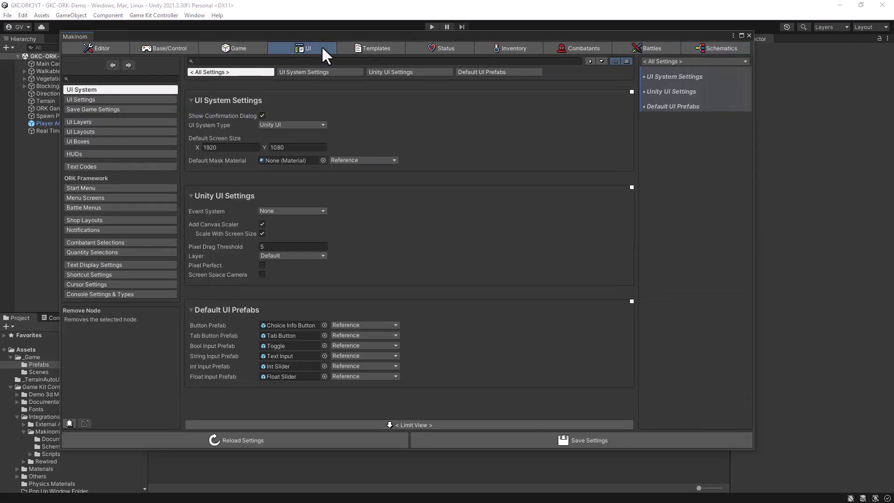
left_click(96, 153)
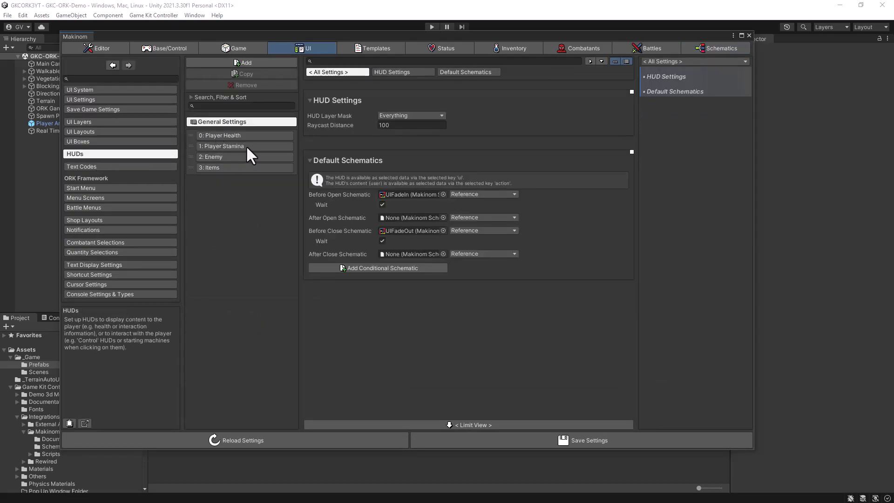
left_click(215, 135)
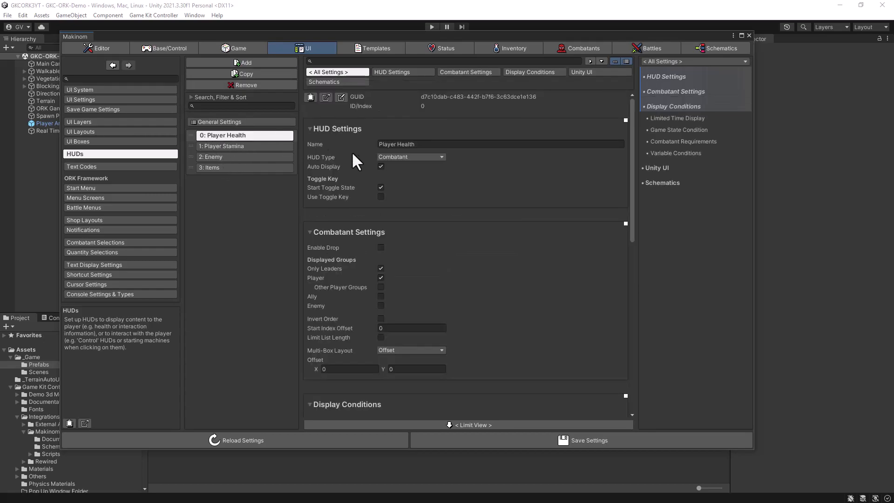
mouse_move(379, 166)
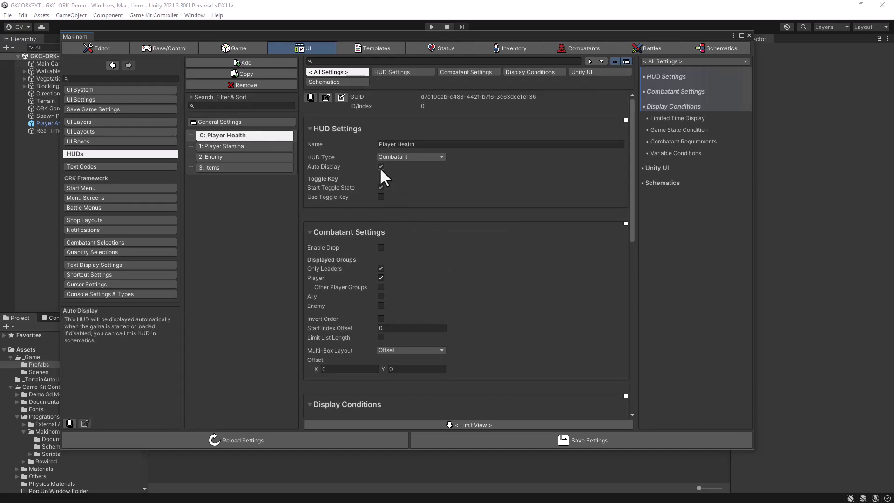
Step: Disable Auto Display for the Player Stamina and Items HUDs, save the settings, and close Makinom
left_click(215, 146)
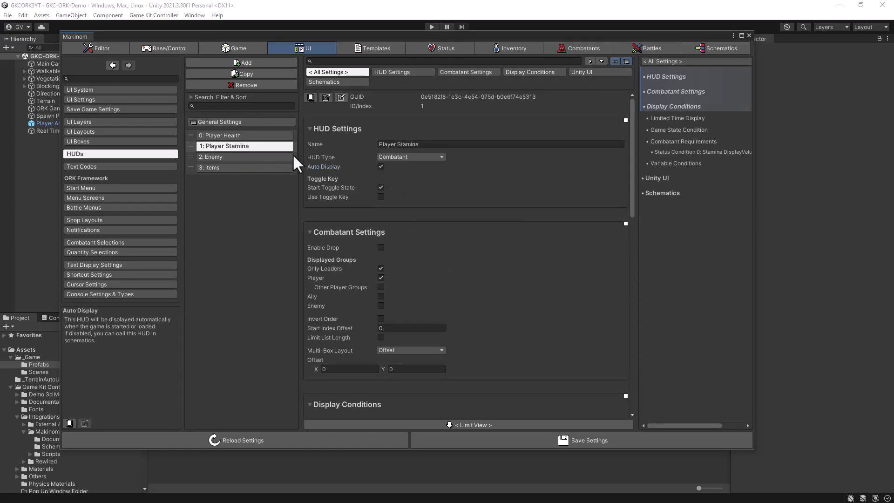
left_click(381, 167)
left_click(208, 167)
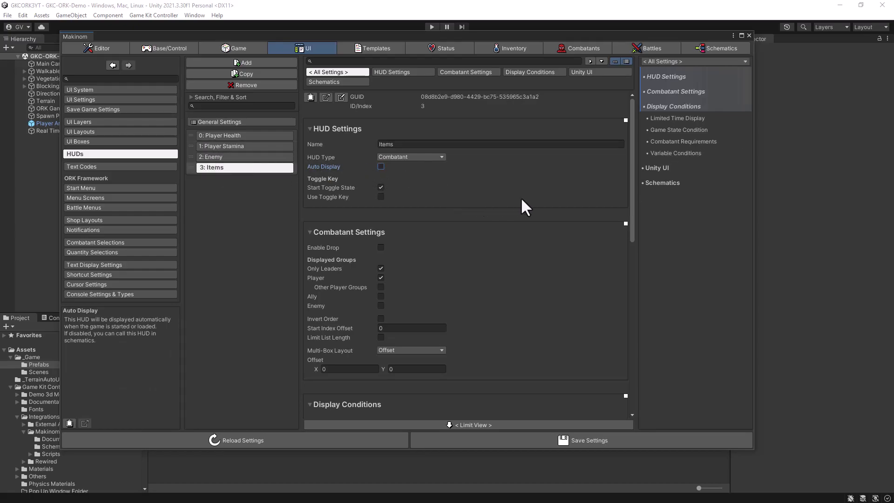
left_click(541, 443)
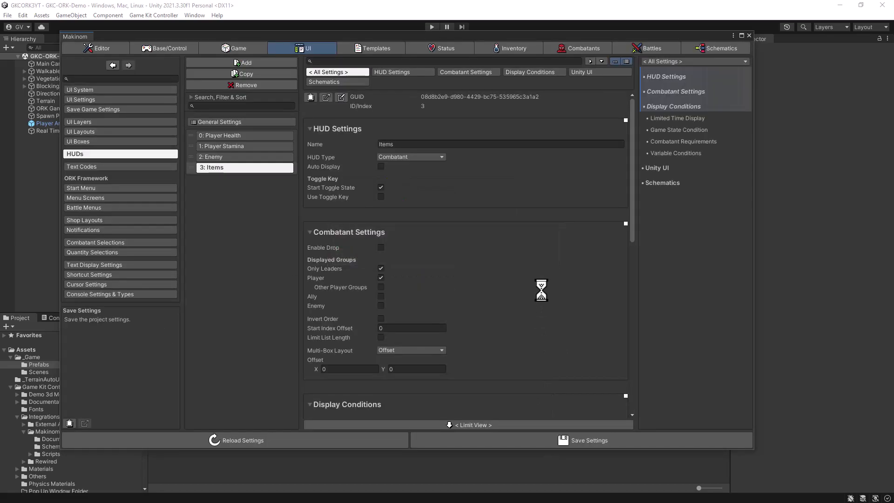
left_click(749, 35)
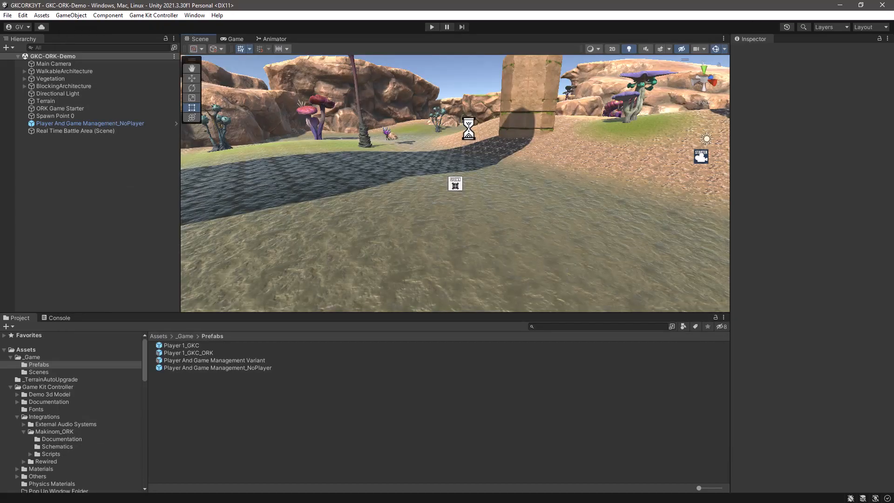
Step: Play-test the scene again, move the player forward, and pause the game to view the player in an enlarged Scene view
left_click(430, 26)
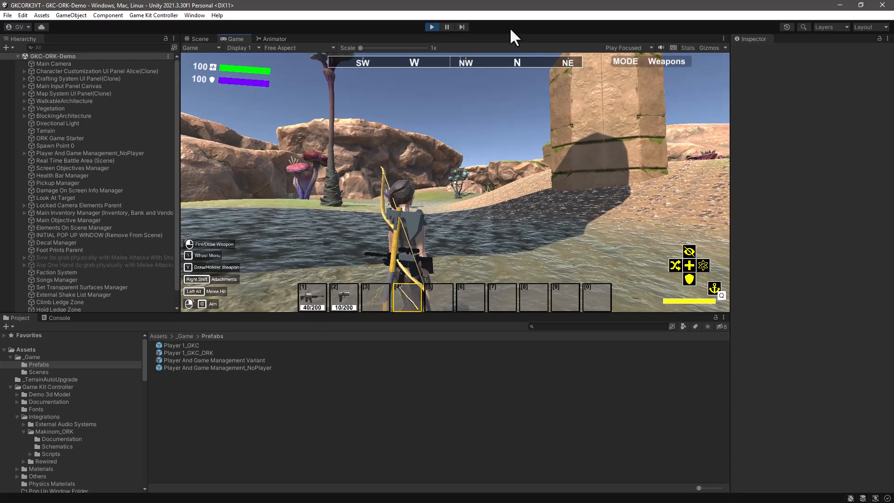
key("w")
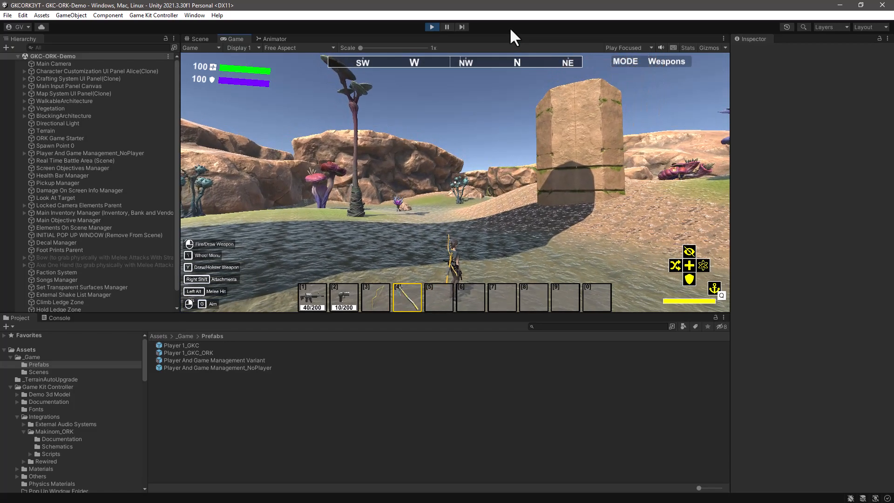
left_click(432, 26)
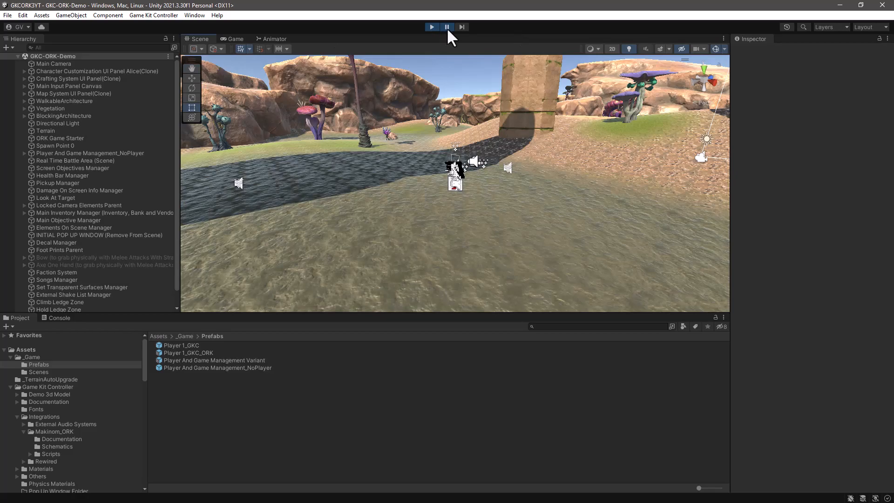
left_click_drag(475, 314, 478, 394)
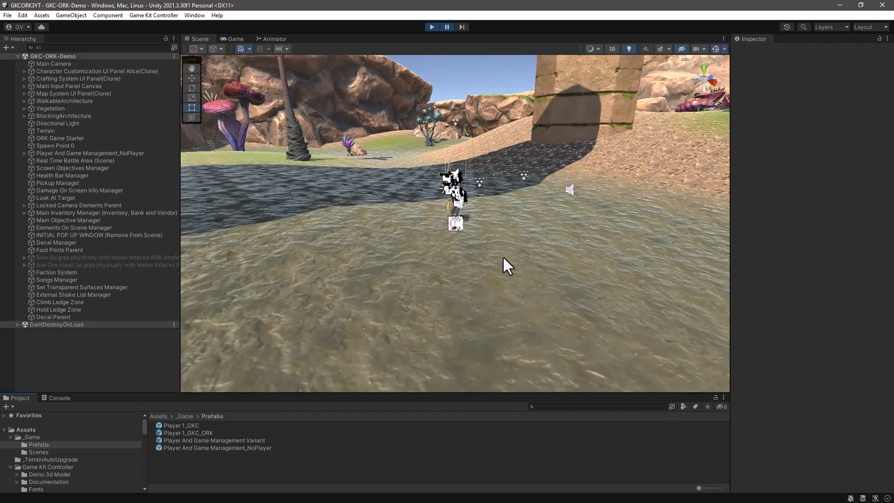
Step: Select the spawned player's Player Controller object under Player 1 and widen the Inspector to show its full component names
scroll(502, 256, "up", 3)
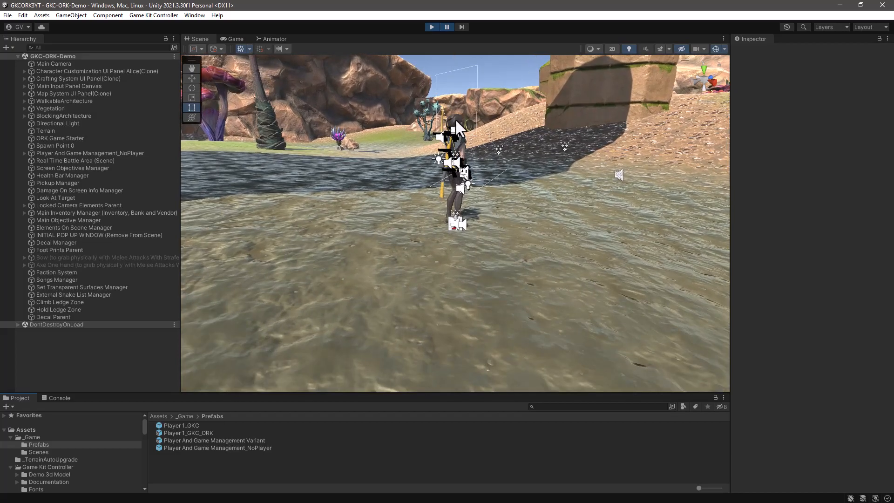
left_click(454, 119)
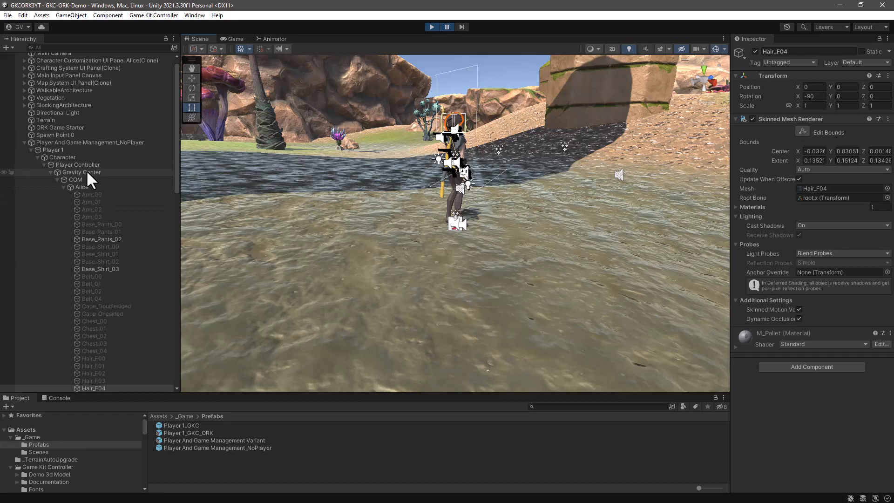
left_click(74, 165)
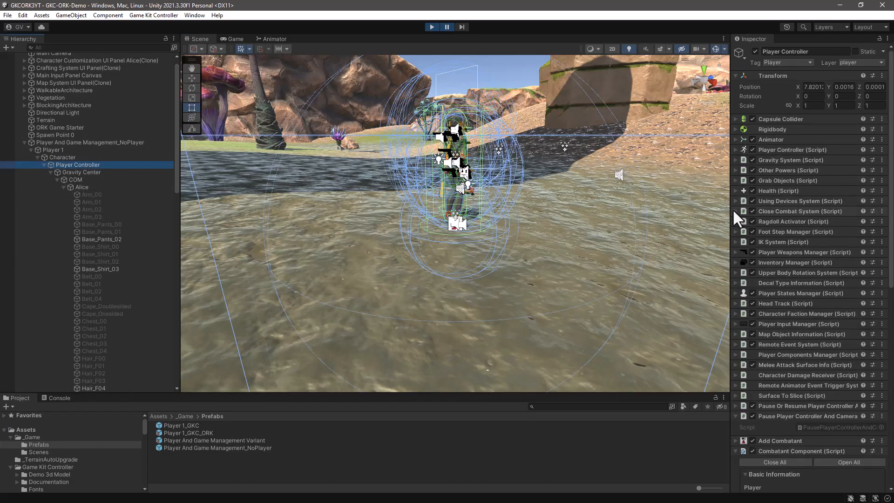
left_click_drag(727, 205, 635, 211)
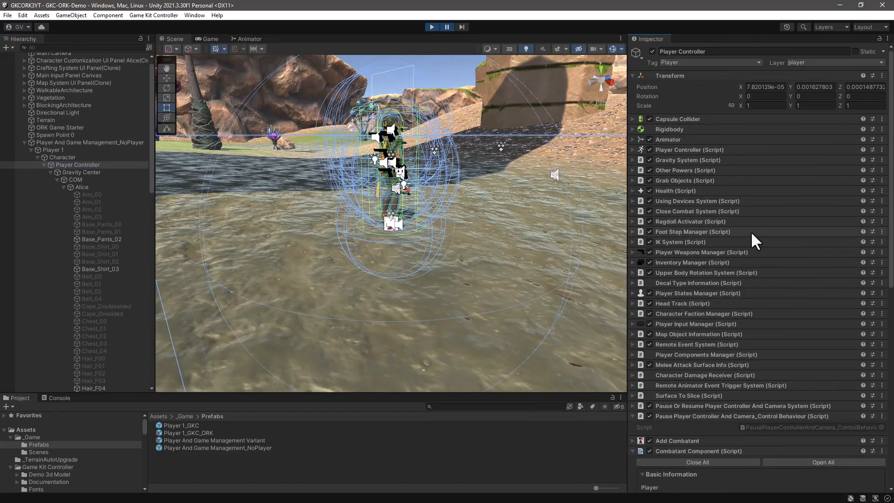
Step: Examine the Basic Information and Status Values of the Combatant Component on the Player Controller, and return to the top of its component list
scroll(751, 232, "down", 6)
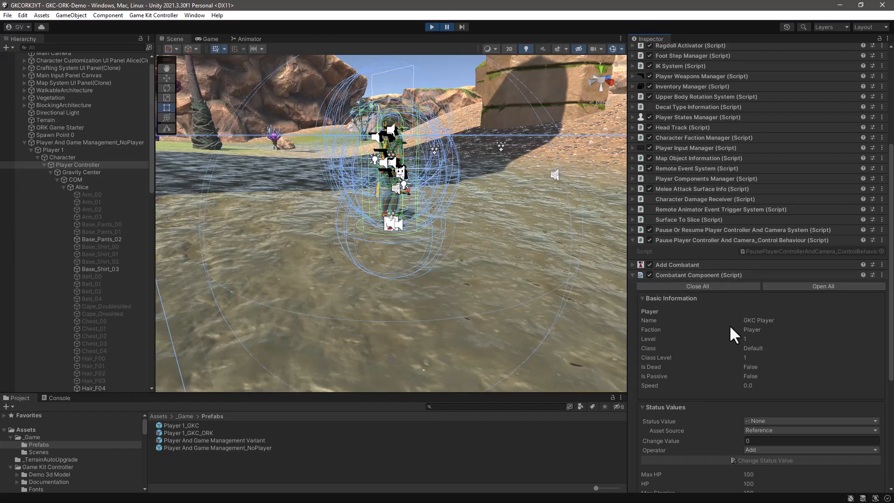
scroll(785, 355, "down", 5)
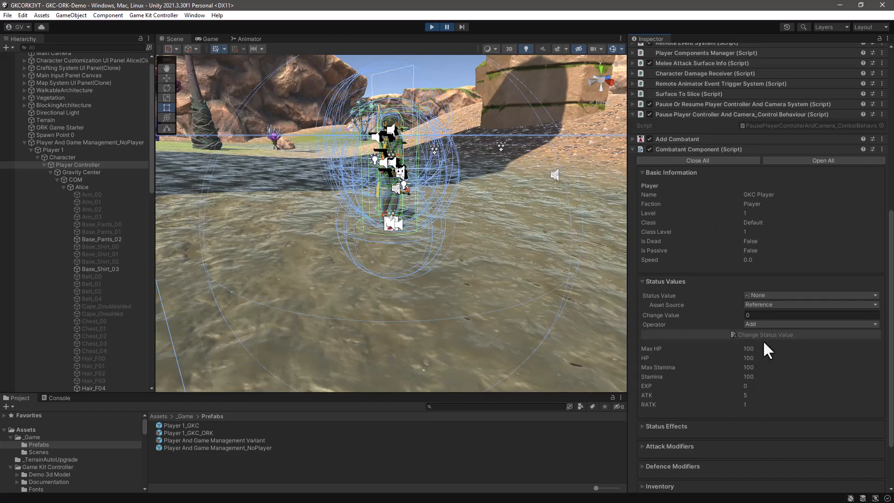
scroll(763, 343, "up", 10)
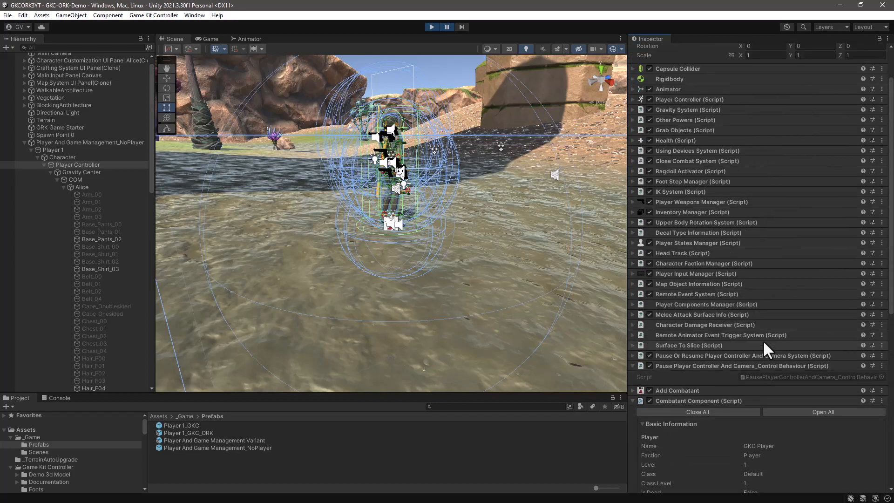
scroll(764, 343, "up", 2)
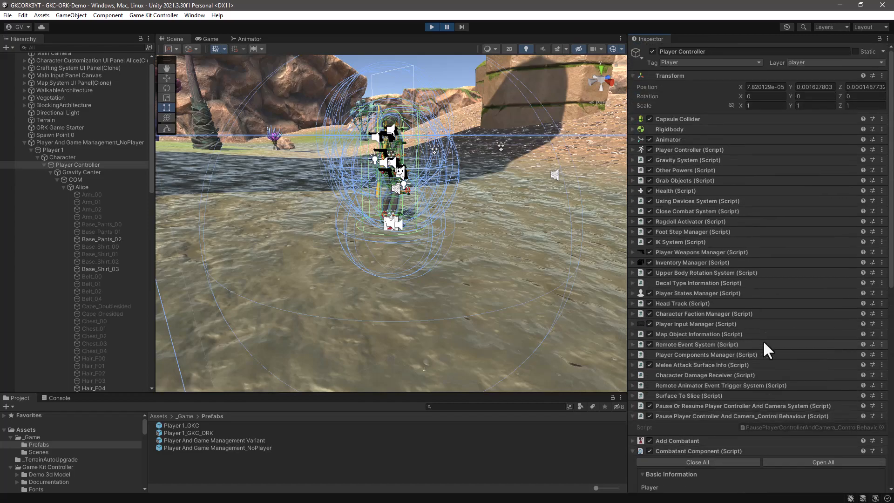